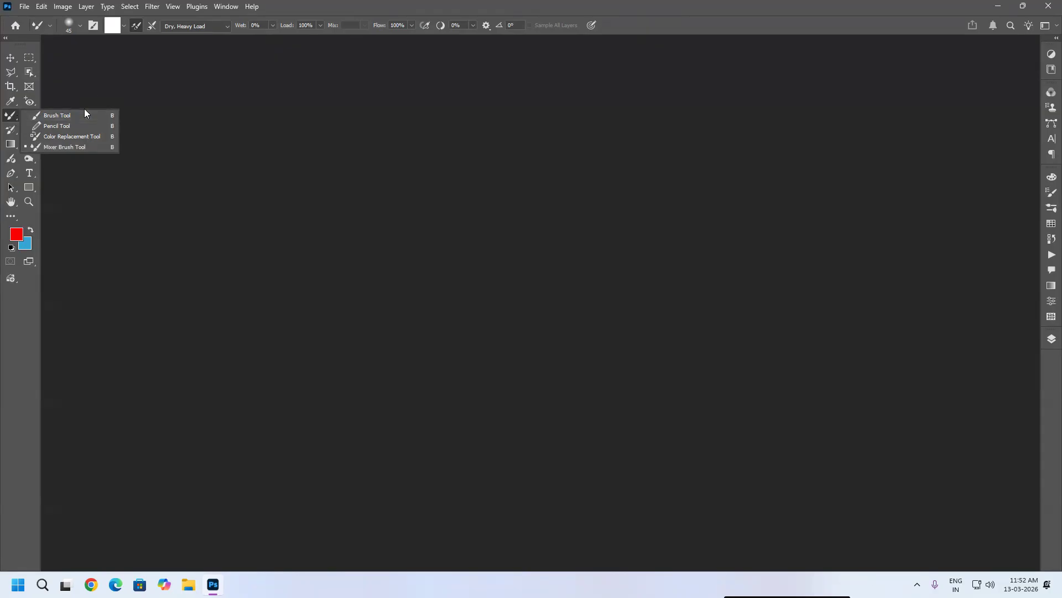
pyautogui.press('super+d')
pyautogui.press('super+d')
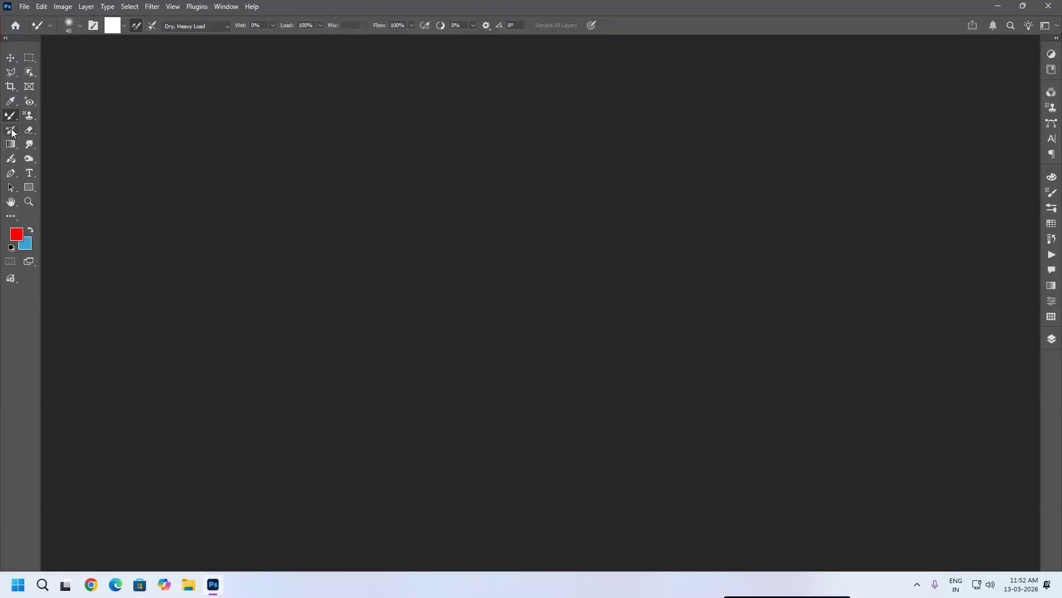
pyautogui.click(12, 130)
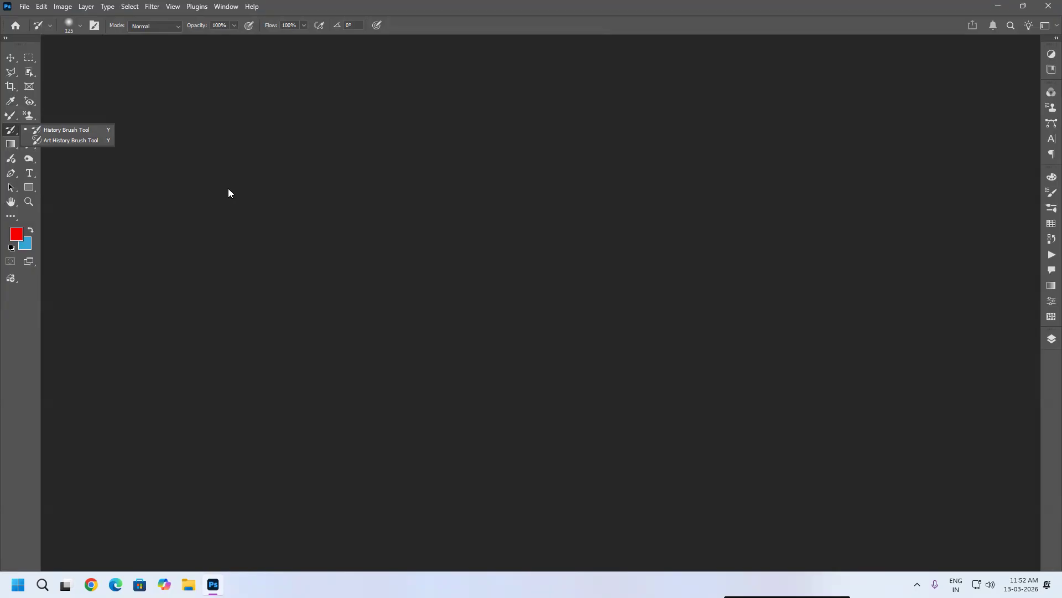
pyautogui.click(23, 6)
pyautogui.click(45, 33)
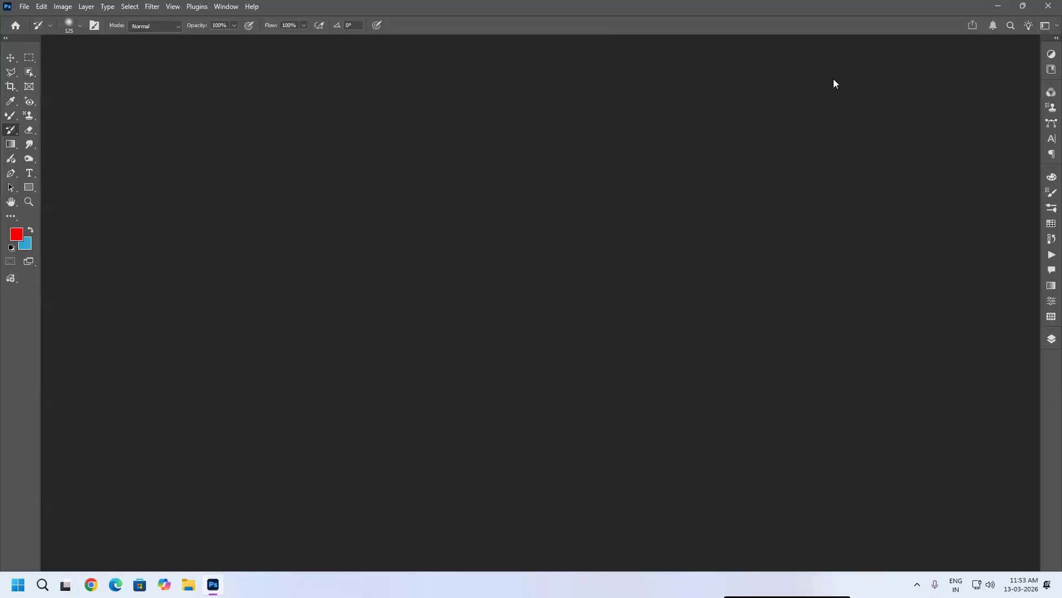
# Step: Close Photoshop and the Task Manager window
pyautogui.click(1047, 8)
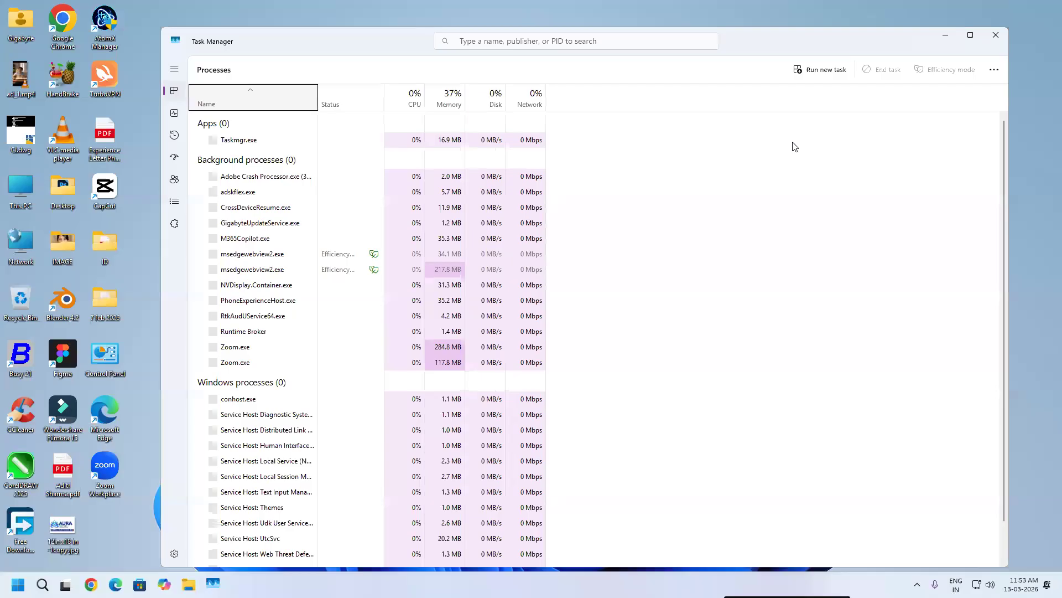
pyautogui.click(993, 32)
# Step: Refresh the desktop
pyautogui.rightClick(550, 170)
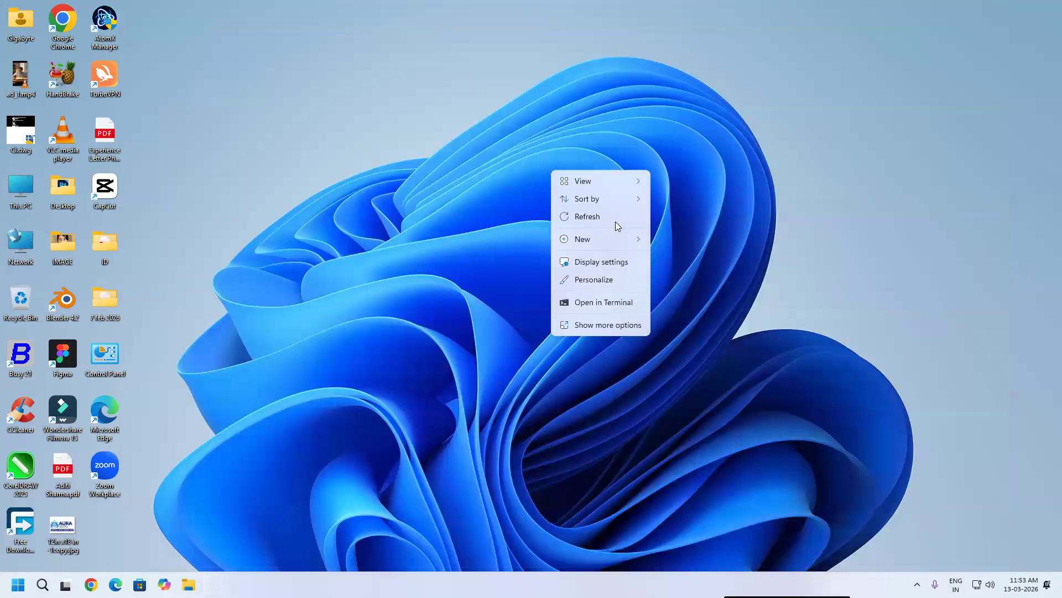
pyautogui.click(608, 214)
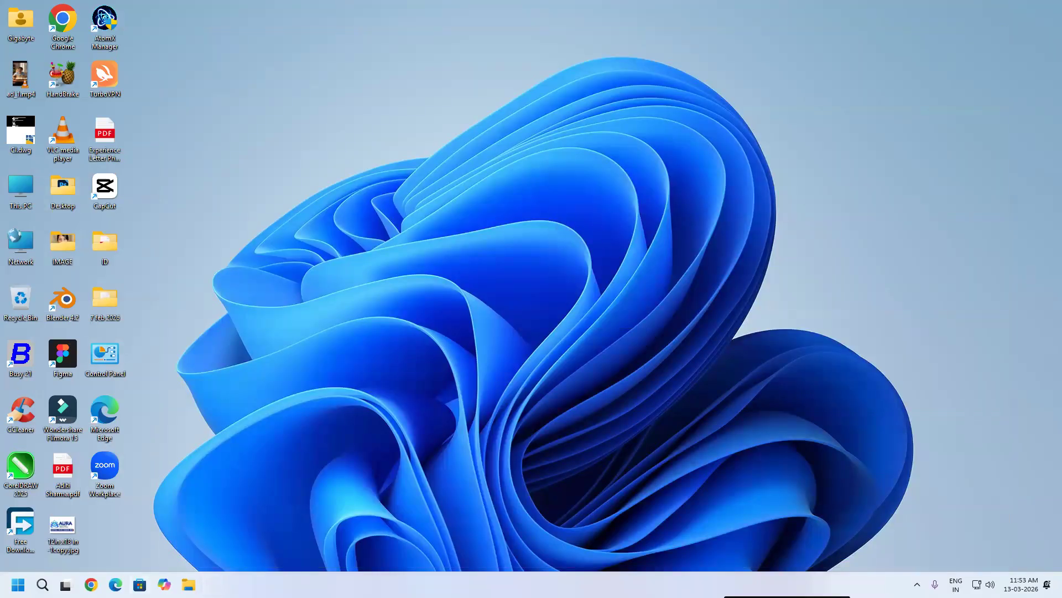
# Step: Relaunch Adobe Photoshop 2026 from the Start menu search
pyautogui.click(42, 584)
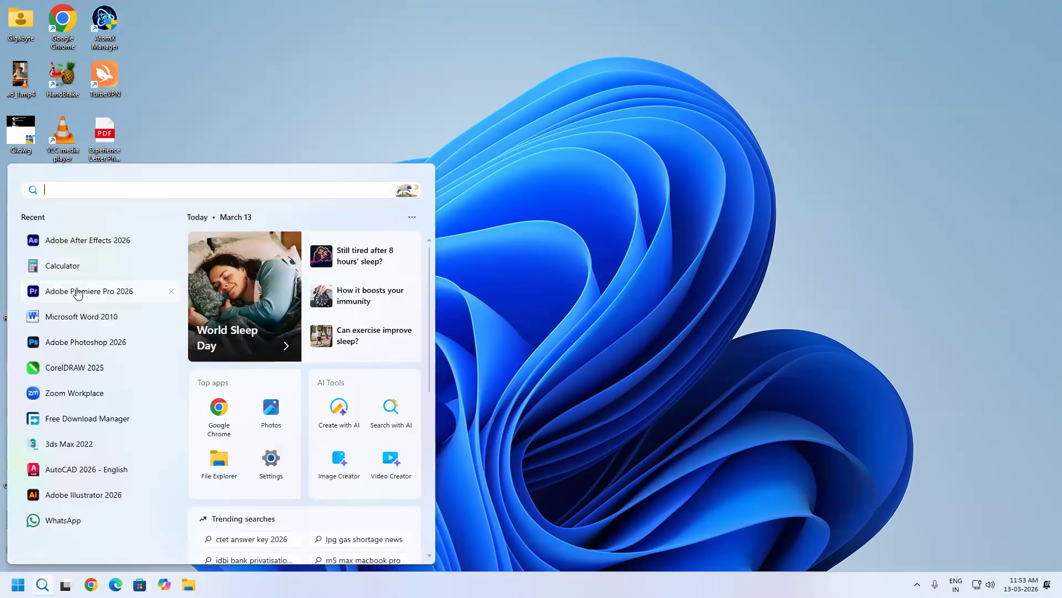
pyautogui.click(86, 346)
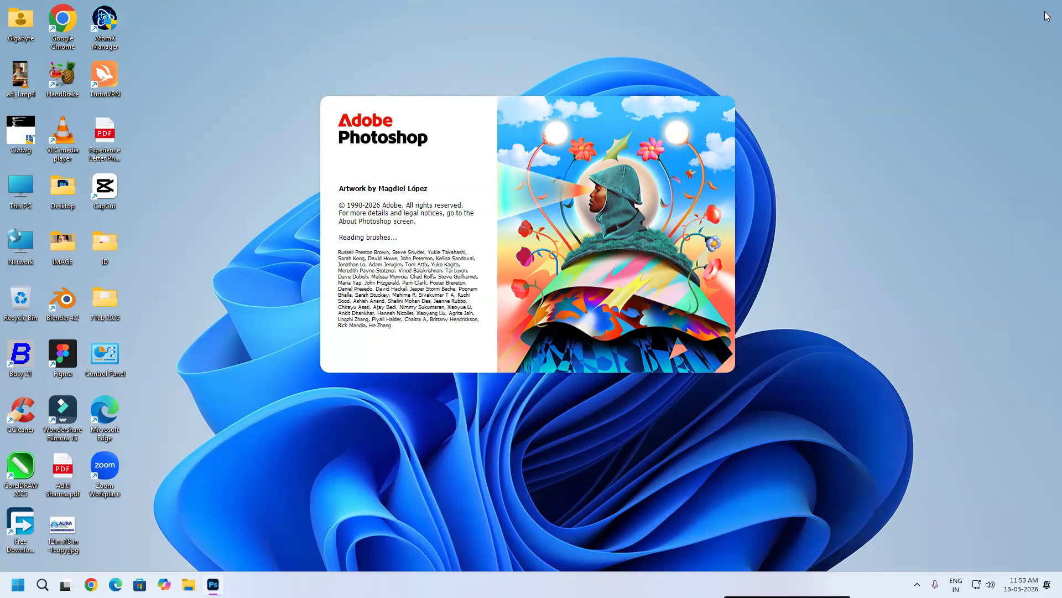
pyautogui.rightClick(865, 130)
pyautogui.click(894, 177)
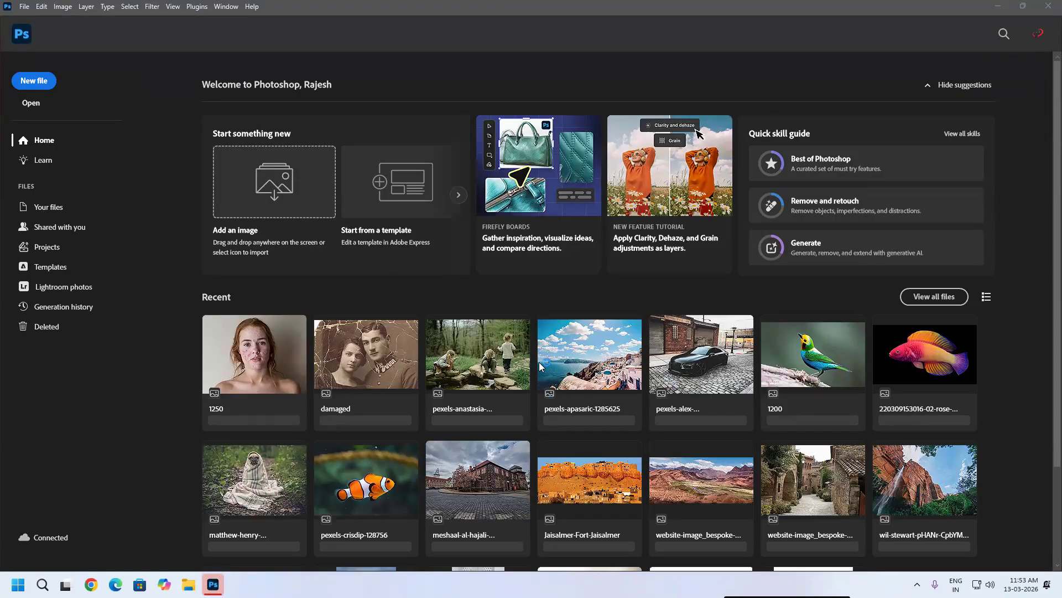
# Step: Open the recent photo of three children by the stream and zoom it to fit the window
pyautogui.click(481, 357)
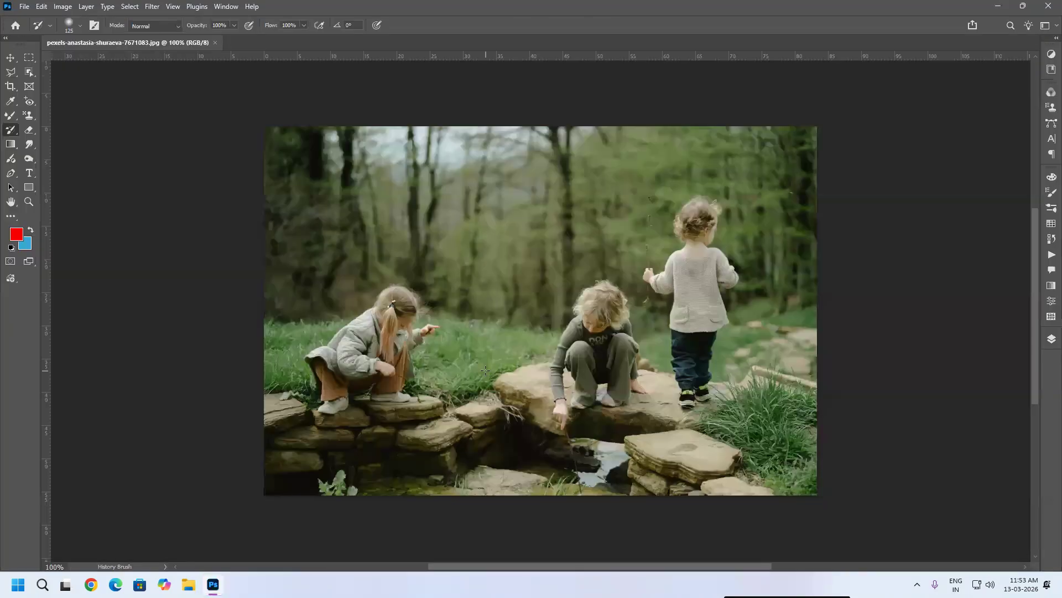
pyautogui.scroll(2, 636, 308)
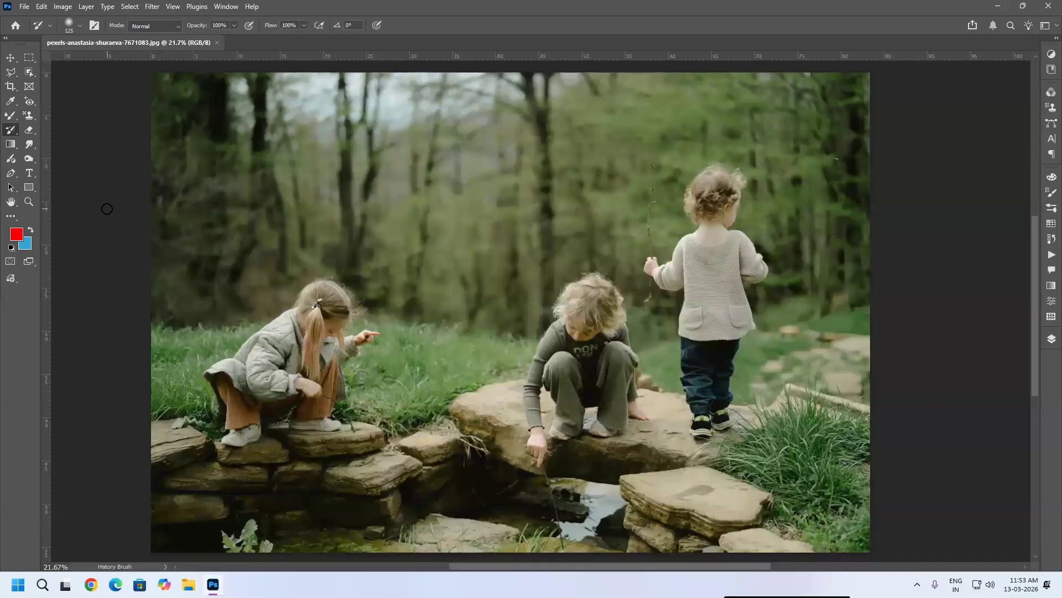
# Step: With the Clone Stamp tool at a larger brush size, clone the standing girl into the forest beside the middle child
pyautogui.click(30, 115)
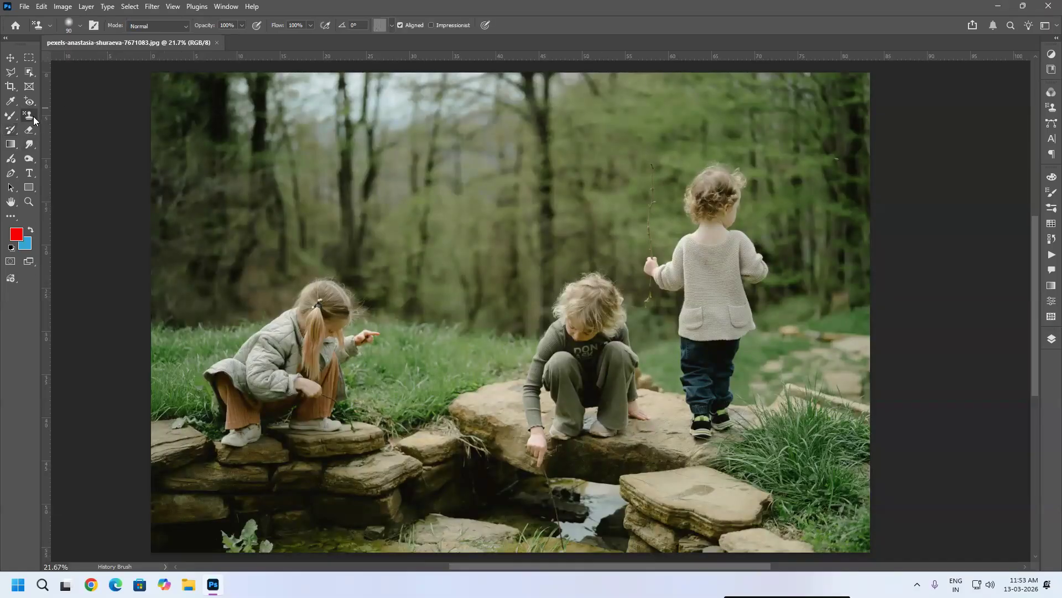
pyautogui.hotkey('shift', 's')
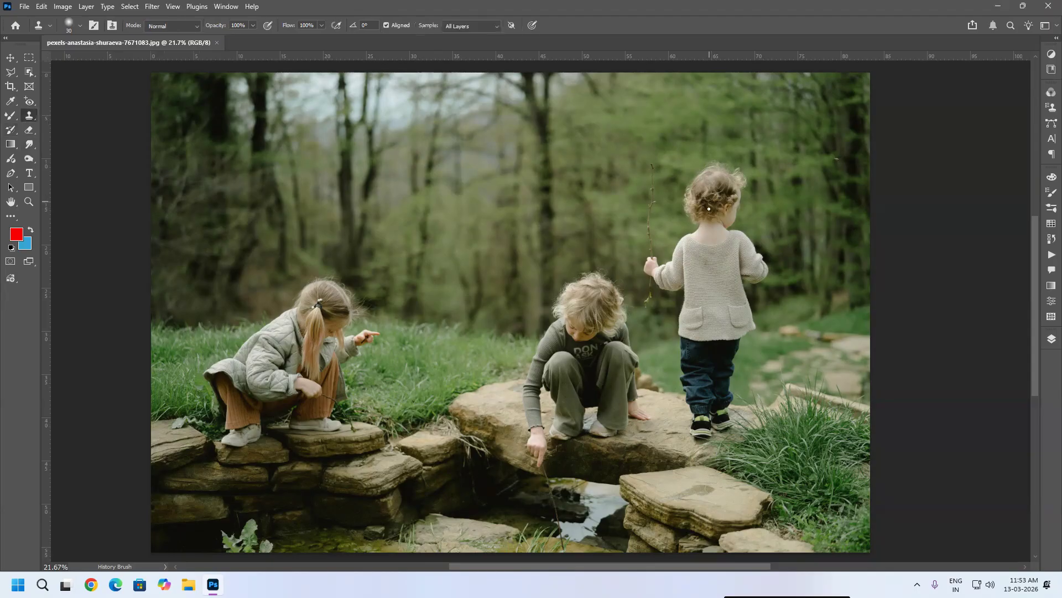
pyautogui.press(']')
pyautogui.press(']')
pyautogui.press(']')
pyautogui.press(']')
pyautogui.press(']')
pyautogui.press(']')
pyautogui.press(']')
pyautogui.press(']')
pyautogui.press(']')
pyautogui.press(']')
pyautogui.press(']')
pyautogui.press(']')
pyautogui.press(']')
pyautogui.press(']')
pyautogui.press(']')
pyautogui.press(']')
pyautogui.keyDown('alt'); pyautogui.click(716, 200); pyautogui.keyUp('alt')
pyautogui.moveTo(471, 178)
pyautogui.mouseDown()
pyautogui.moveTo(464, 255)
pyautogui.moveTo(471, 161)
pyautogui.moveTo(474, 282)
pyautogui.moveTo(518, 221)
pyautogui.moveTo(518, 280)
pyautogui.moveTo(506, 276)
pyautogui.moveTo(455, 314)
pyautogui.moveTo(469, 315)
pyautogui.moveTo(467, 353)
pyautogui.moveTo(438, 278)
pyautogui.moveTo(406, 260)
pyautogui.moveTo(409, 236)
pyautogui.moveTo(481, 200)
pyautogui.moveTo(401, 174)
pyautogui.moveTo(422, 243)
pyautogui.moveTo(411, 178)
pyautogui.moveTo(438, 168)
pyautogui.moveTo(435, 152)
pyautogui.moveTo(483, 171)
pyautogui.moveTo(482, 286)
pyautogui.moveTo(388, 265)
pyautogui.moveTo(368, 231)
pyautogui.moveTo(387, 272)
pyautogui.mouseUp()
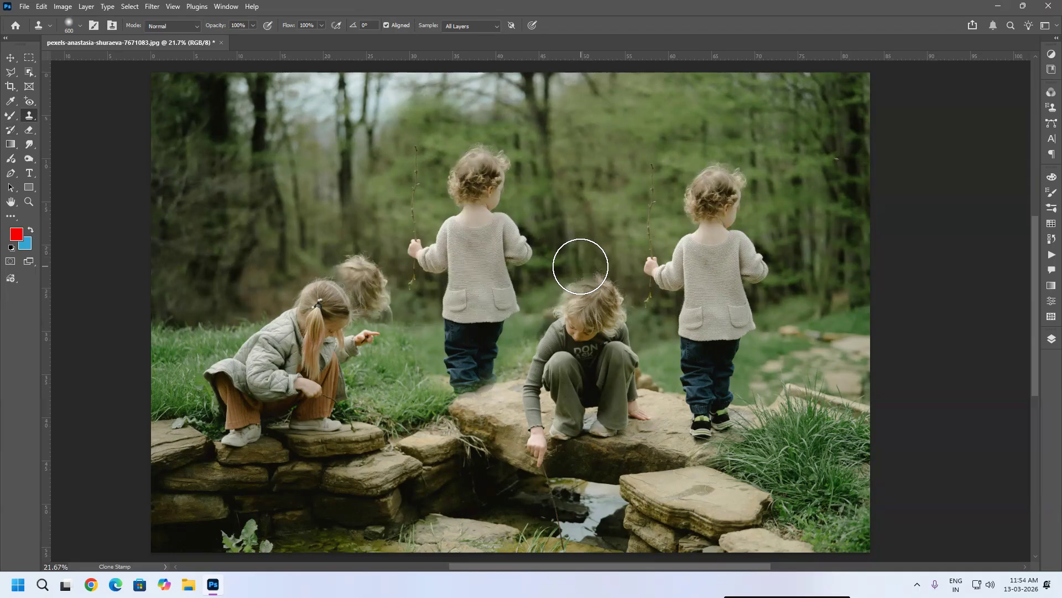
# Step: Continue cloning with strokes near the crouching girl's head and down the clone's legs
pyautogui.moveTo(370, 265); pyautogui.dragTo(369, 262)
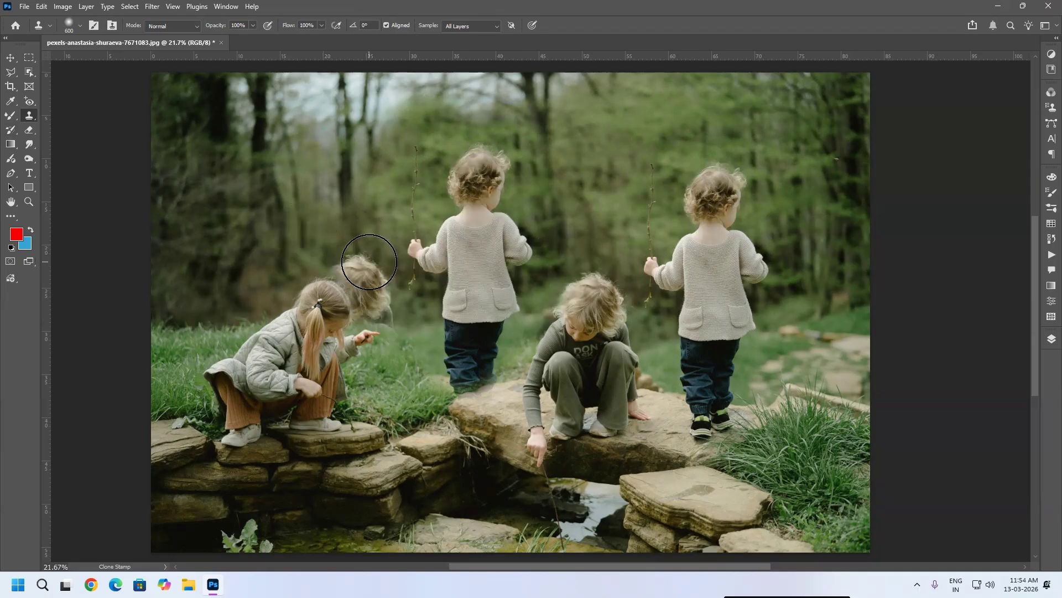
pyautogui.moveTo(423, 394)
pyautogui.mouseDown()
pyautogui.moveTo(445, 346)
pyautogui.moveTo(470, 388)
pyautogui.moveTo(441, 367)
pyautogui.moveTo(403, 501)
pyautogui.mouseUp()
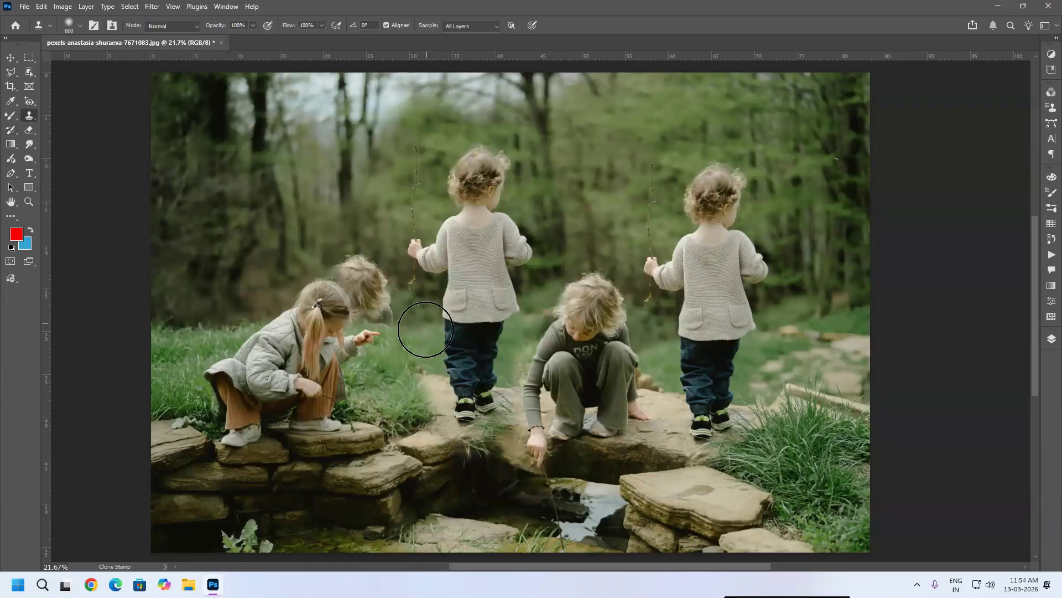
# Step: Undo the last four clone strokes and redo two of them
pyautogui.hotkey('ctrl', 'z')
pyautogui.hotkey('ctrl', 'z')
pyautogui.hotkey('ctrl', 'z')
pyautogui.hotkey('ctrl', 'z')
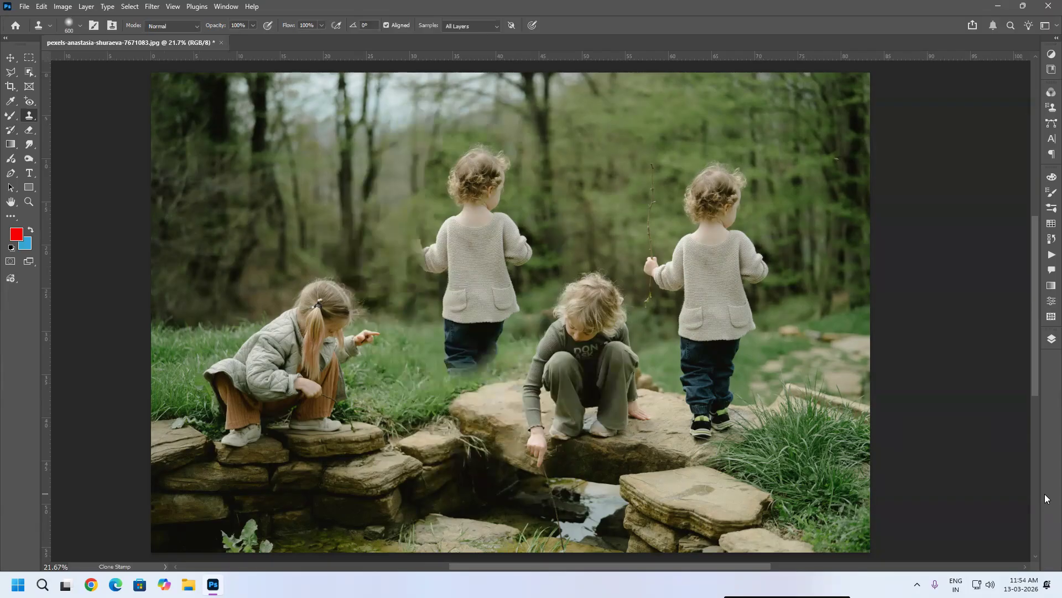
pyautogui.hotkey('ctrl', 'z')
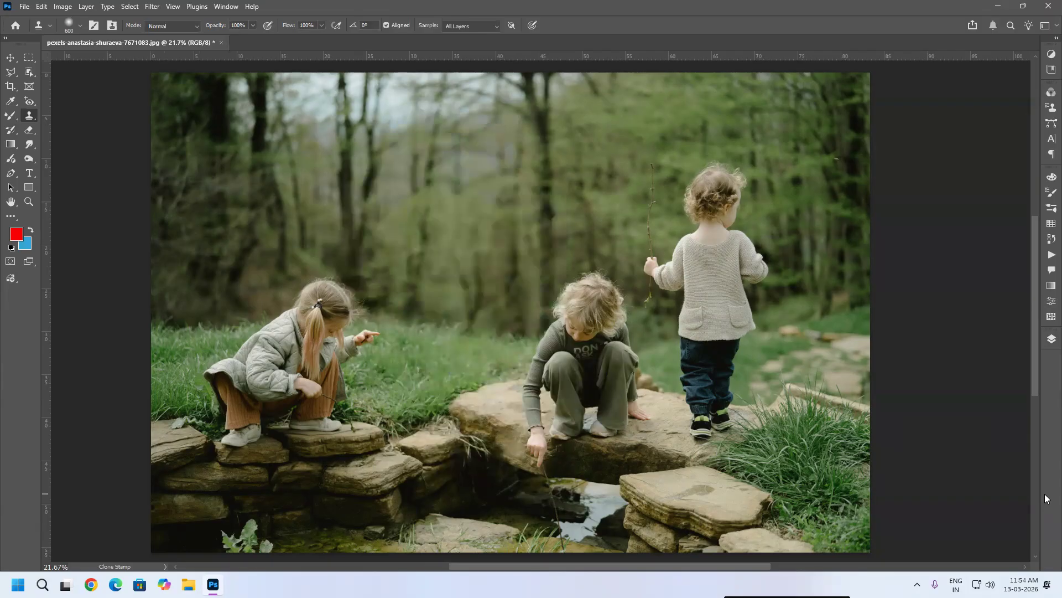
pyautogui.hotkey('ctrl', 'shift', 'z')
pyautogui.hotkey('ctrl', 'shift', 'z')
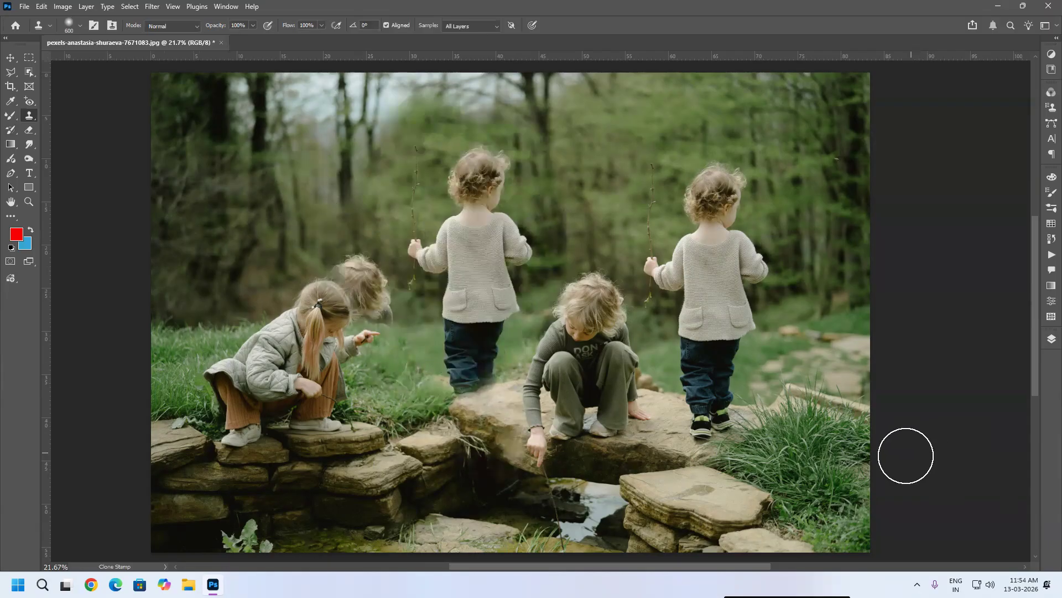
# Step: Paint with an enlarged History Brush over the stray cloned head and legs to restore the original background
pyautogui.click(16, 133)
pyautogui.press(']')
pyautogui.press(']')
pyautogui.press(']')
pyautogui.press(']')
pyautogui.press(']')
pyautogui.press(']')
pyautogui.press(']')
pyautogui.press(']')
pyautogui.press(']')
pyautogui.moveTo(311, 231)
pyautogui.mouseDown()
pyautogui.moveTo(356, 268)
pyautogui.moveTo(379, 358)
pyautogui.moveTo(356, 252)
pyautogui.moveTo(385, 381)
pyautogui.moveTo(356, 256)
pyautogui.moveTo(405, 386)
pyautogui.moveTo(400, 351)
pyautogui.moveTo(405, 384)
pyautogui.moveTo(434, 415)
pyautogui.moveTo(490, 416)
pyautogui.moveTo(444, 415)
pyautogui.moveTo(486, 404)
pyautogui.moveTo(441, 419)
pyautogui.moveTo(472, 404)
pyautogui.moveTo(454, 401)
pyautogui.moveTo(480, 396)
pyautogui.moveTo(443, 404)
pyautogui.mouseUp()
pyautogui.moveTo(415, 95)
pyautogui.mouseDown()
pyautogui.moveTo(349, 124)
pyautogui.moveTo(379, 109)
pyautogui.moveTo(360, 194)
pyautogui.mouseUp()
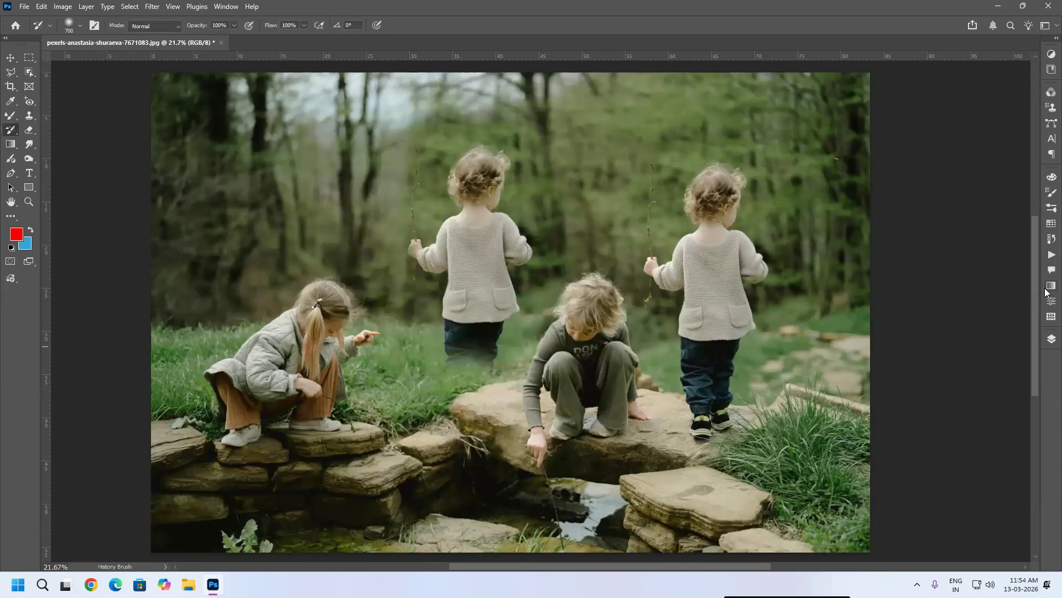
# Step: Open img_5567.jpg from Collection (D:) > WEBART > Damaged_images
pyautogui.click(36, 9)
pyautogui.click(37, 30)
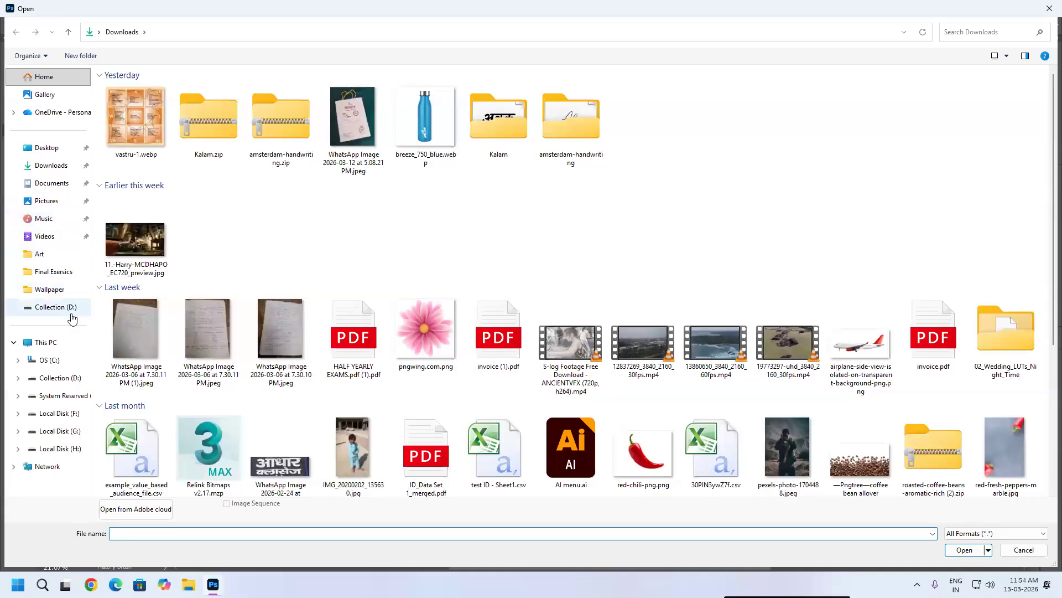
pyautogui.click(60, 378)
pyautogui.doubleClick(841, 85)
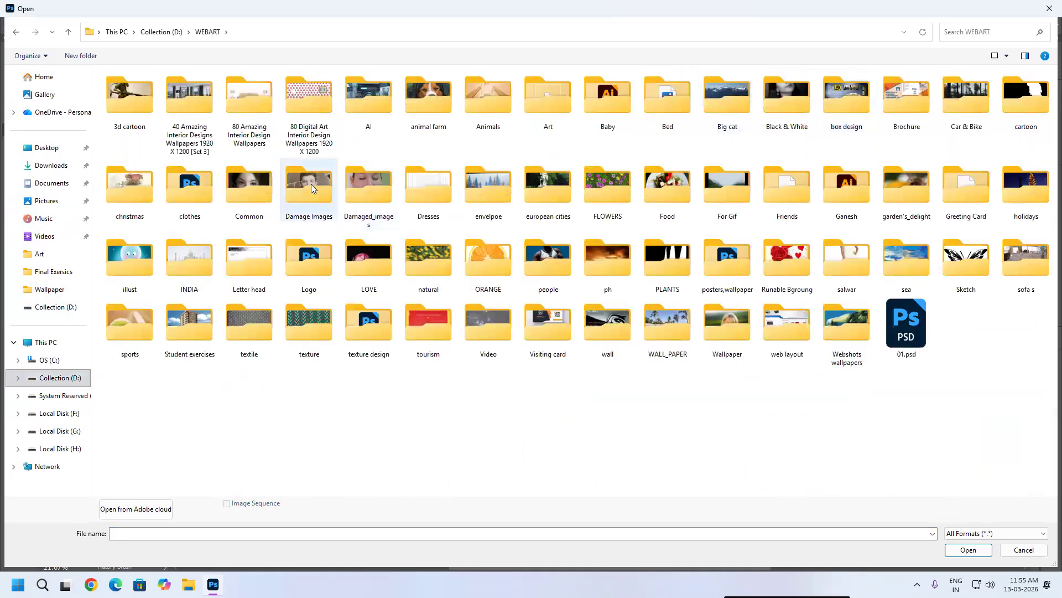
pyautogui.doubleClick(372, 186)
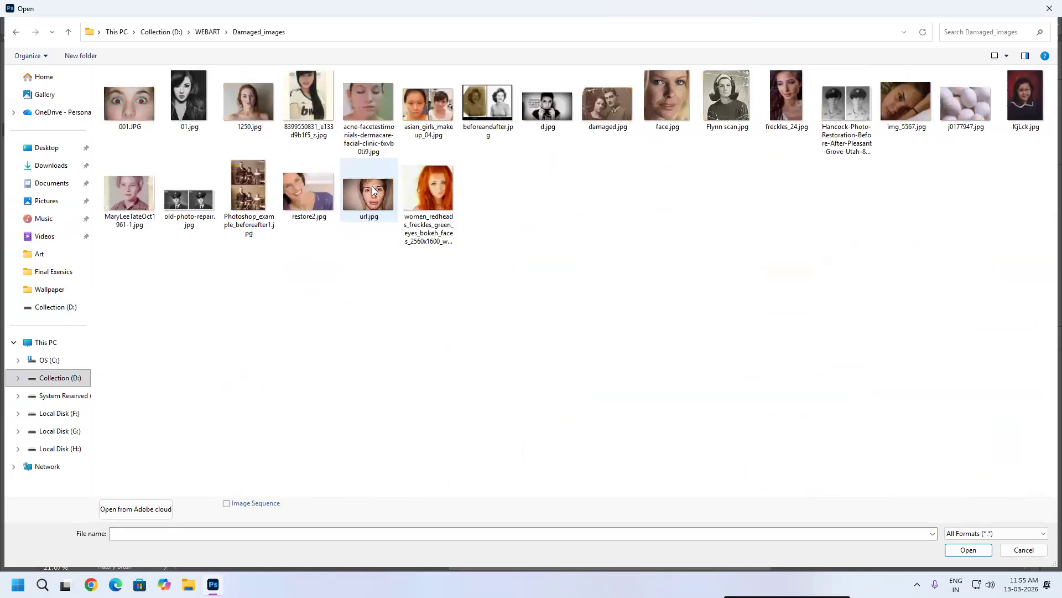
pyautogui.doubleClick(919, 102)
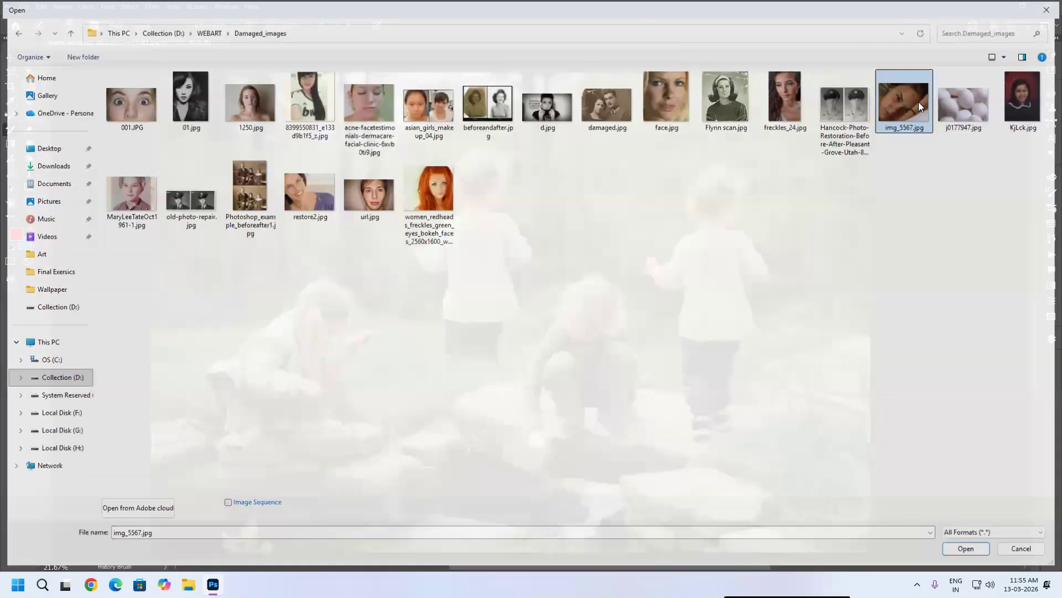
# Step: Duplicate the woman's eye onto her temple with the Clone Stamp tool
pyautogui.scroll(3, 472, 249)
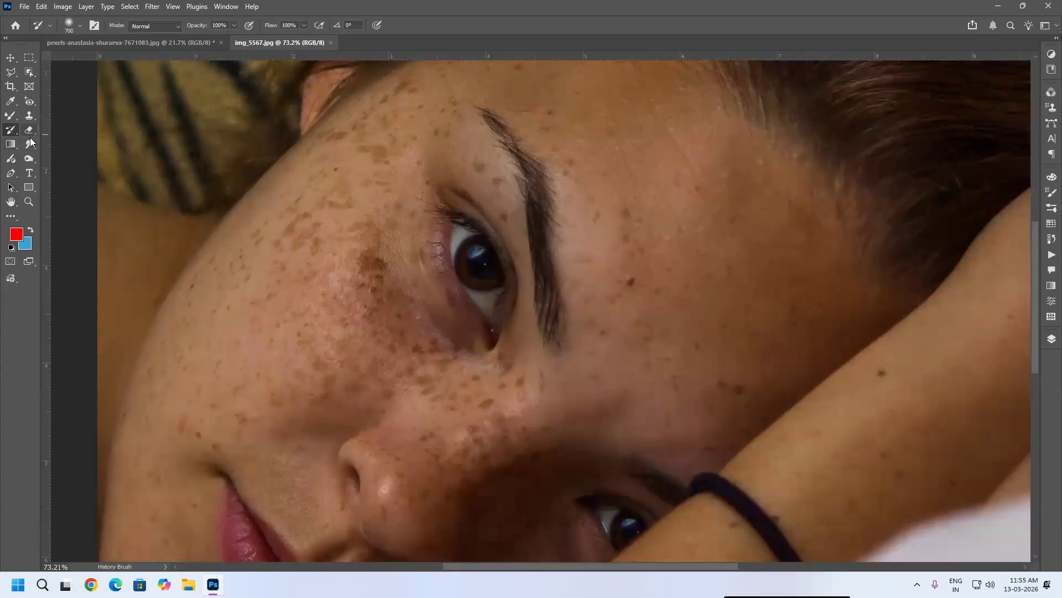
pyautogui.click(29, 115)
pyautogui.keyDown('alt'); pyautogui.click(480, 263); pyautogui.keyUp('alt')
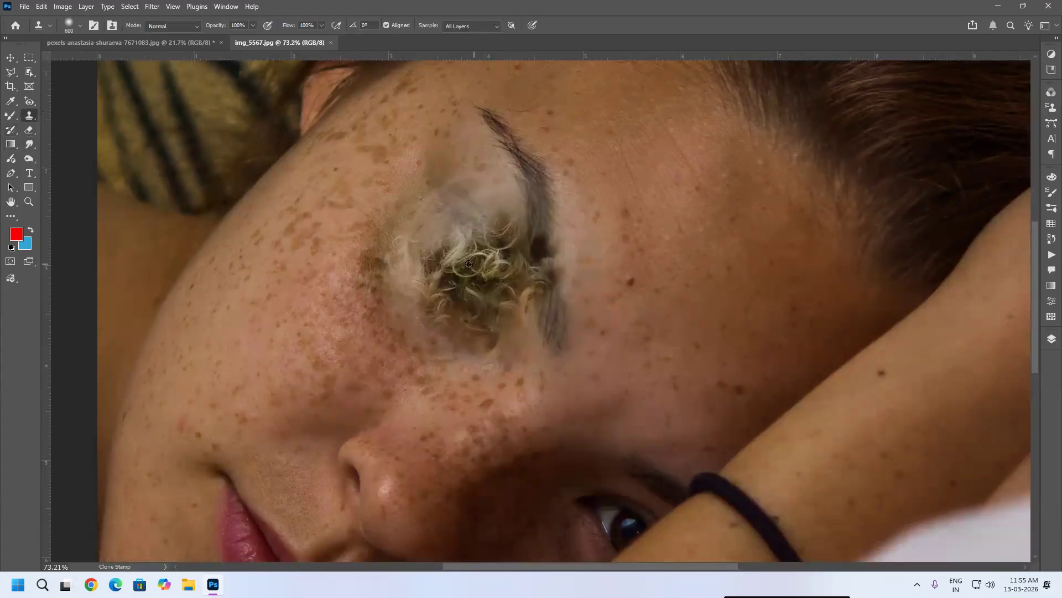
pyautogui.click(685, 310)
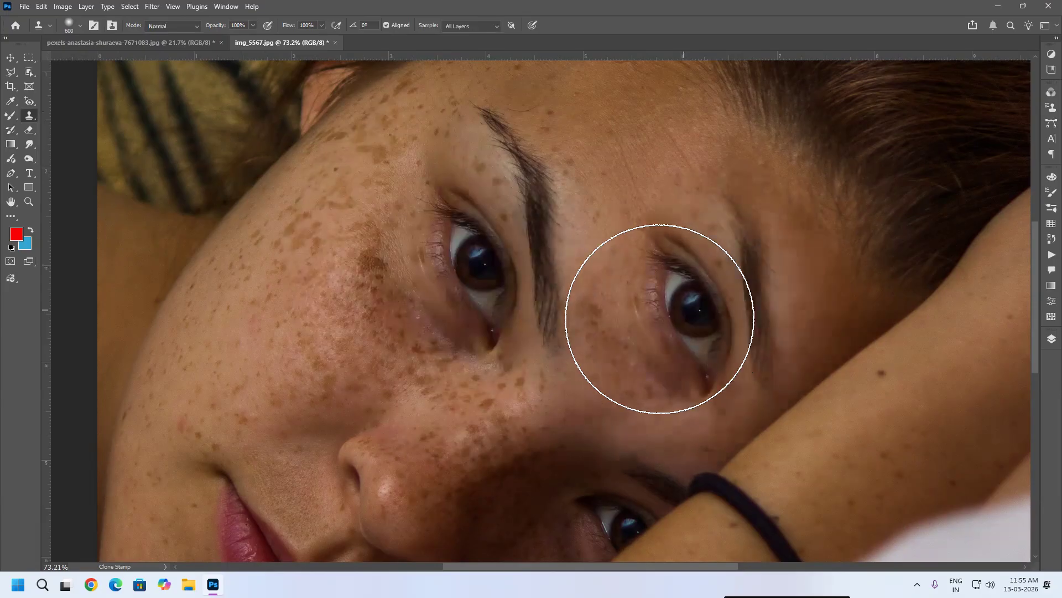
pyautogui.scroll(-4, 419, 276)
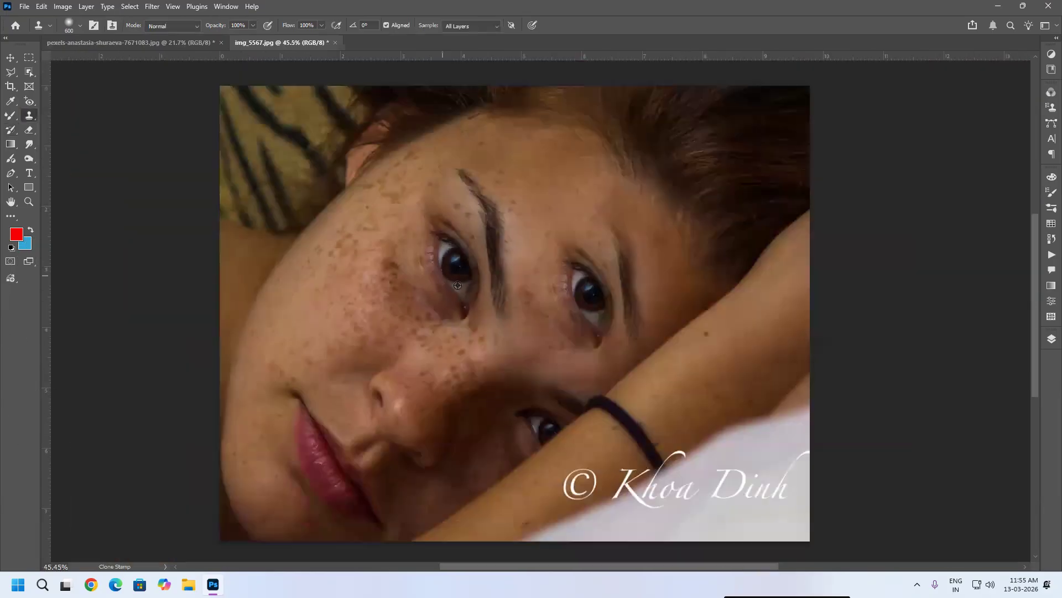
pyautogui.scroll(3, 590, 331)
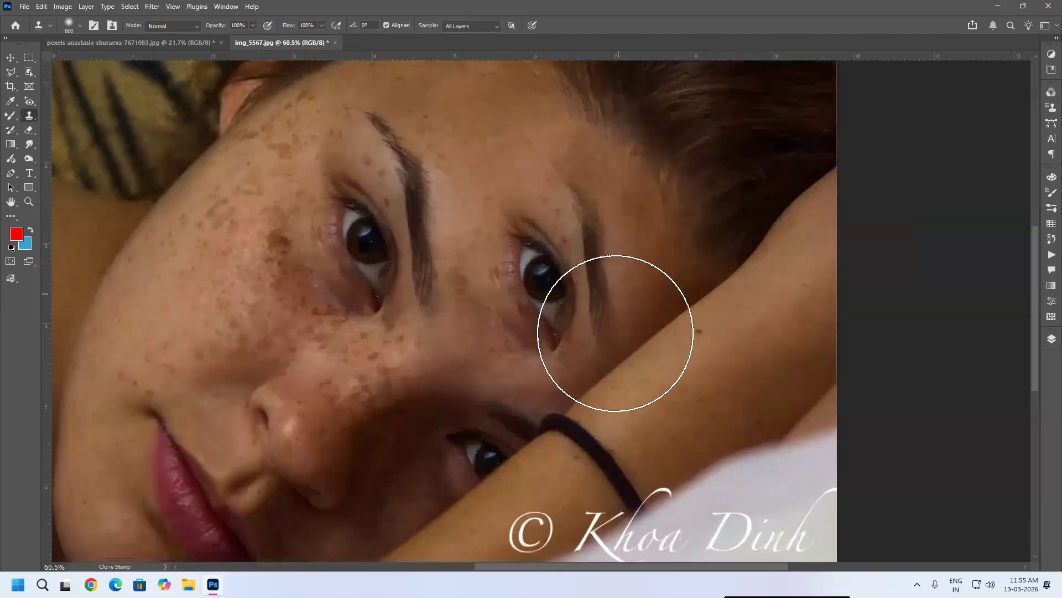
pyautogui.click(557, 172)
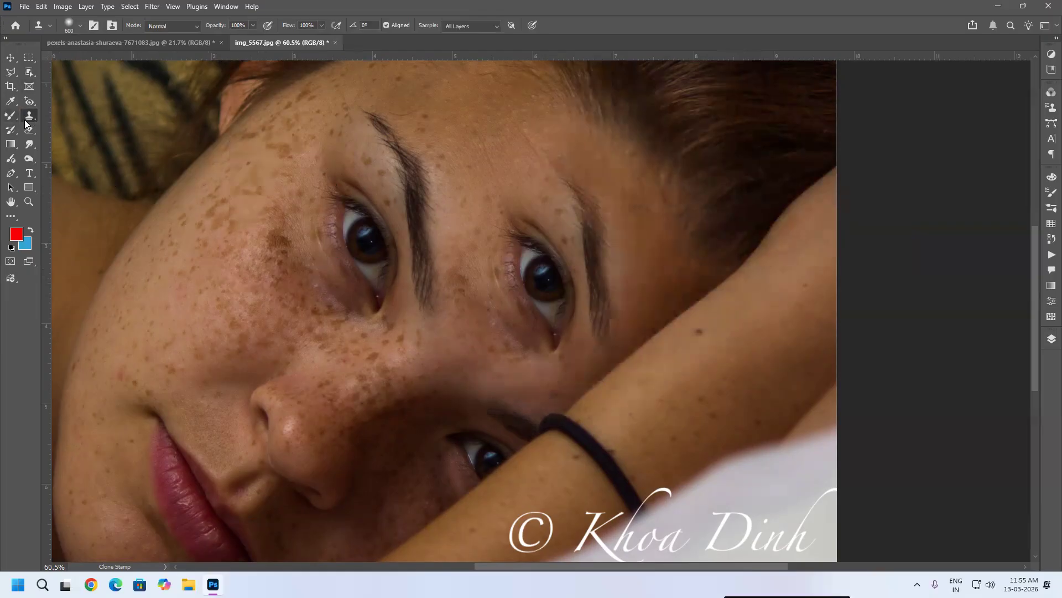
# Step: Paint over the duplicated eye with the History Brush at size 290 to restore the original skin
pyautogui.click(12, 131)
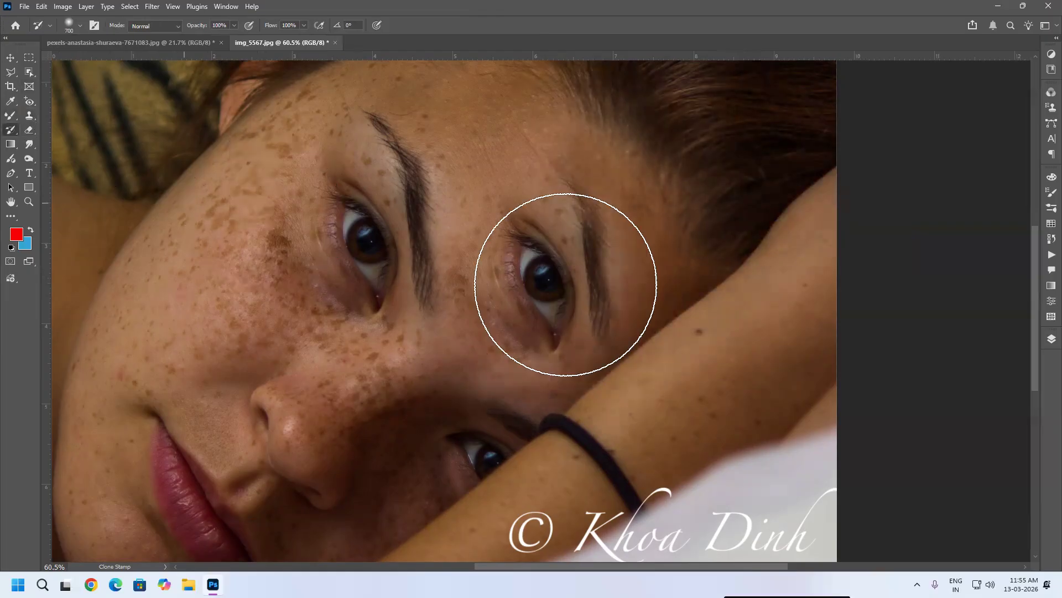
pyautogui.press('[')
pyautogui.press('[')
pyautogui.press('[')
pyautogui.press('[')
pyautogui.press('[')
pyautogui.press('[')
pyautogui.press('[')
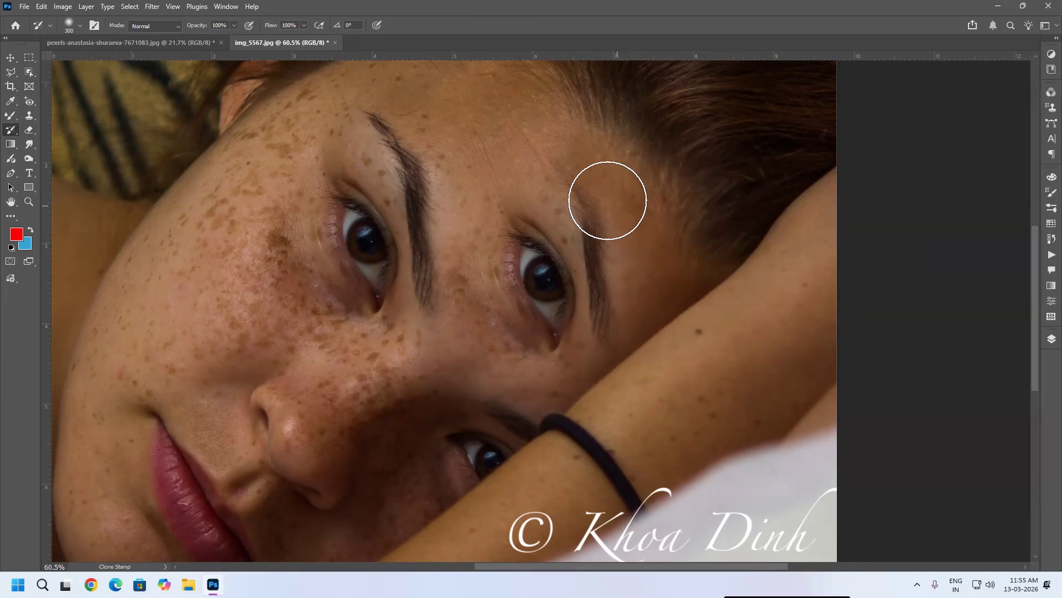
pyautogui.press(']')
pyautogui.press(']')
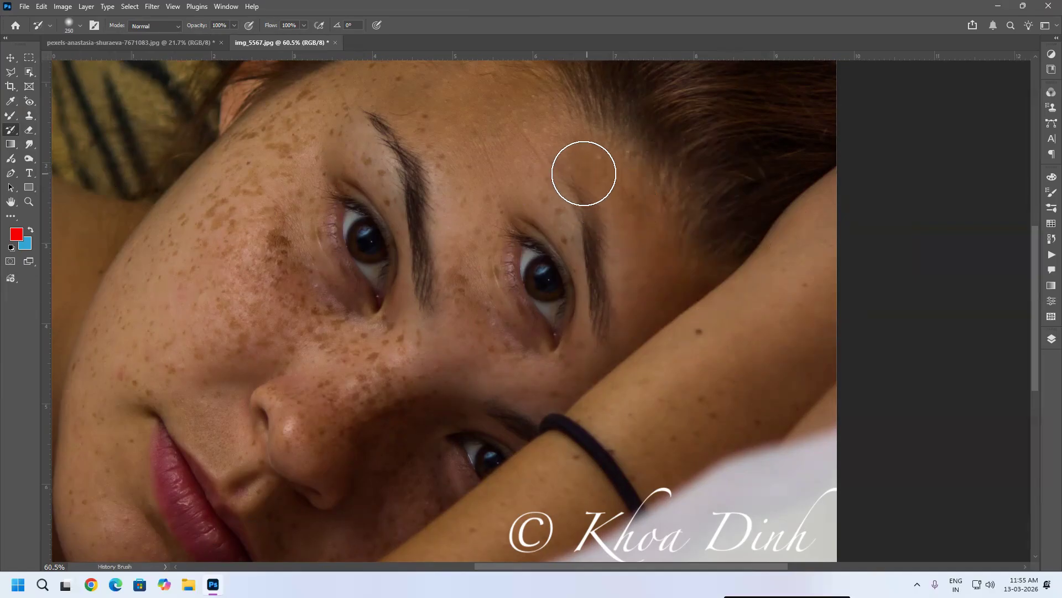
pyautogui.moveTo(607, 289); pyautogui.dragTo(612, 320)
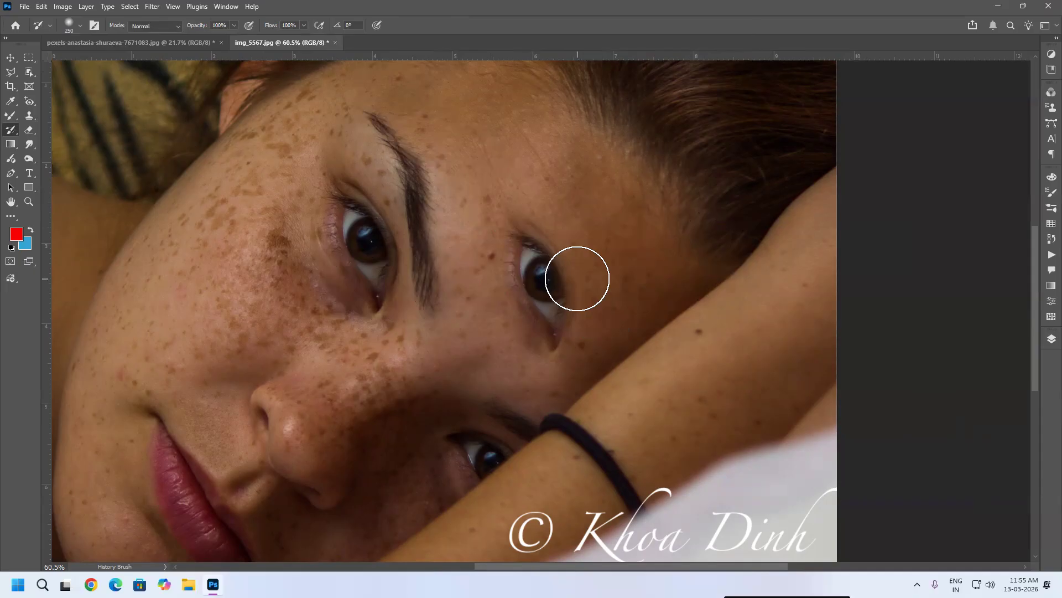
pyautogui.moveTo(553, 238)
pyautogui.mouseDown()
pyautogui.moveTo(472, 288)
pyautogui.moveTo(539, 300)
pyautogui.moveTo(605, 249)
pyautogui.moveTo(552, 317)
pyautogui.moveTo(519, 397)
pyautogui.moveTo(592, 293)
pyautogui.mouseUp()
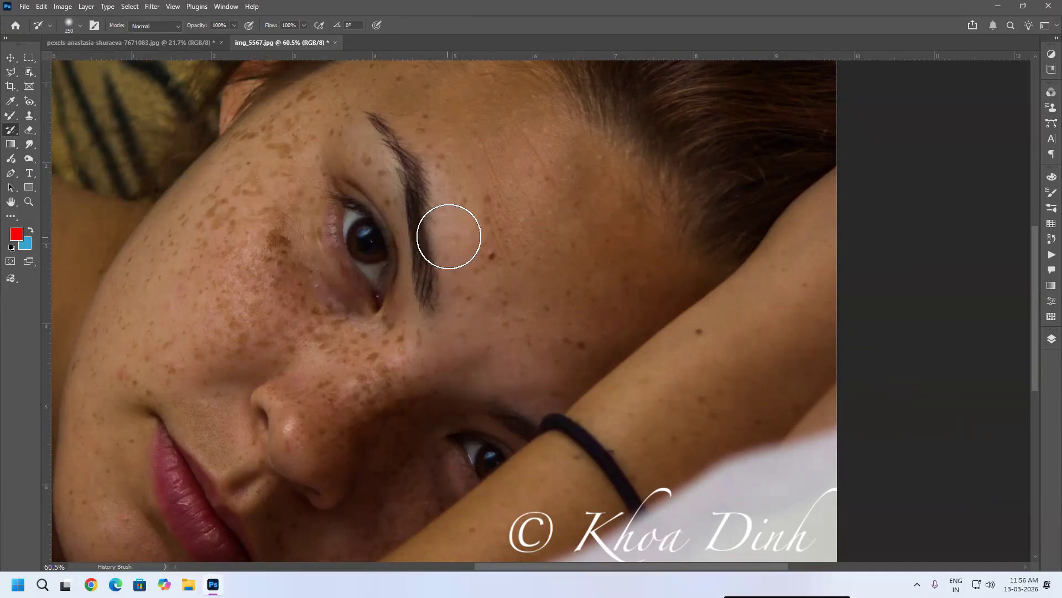
# Step: Clone the woman's eye onto her right temple with the Clone Stamp tool, undoing a stray stroke
pyautogui.click(29, 115)
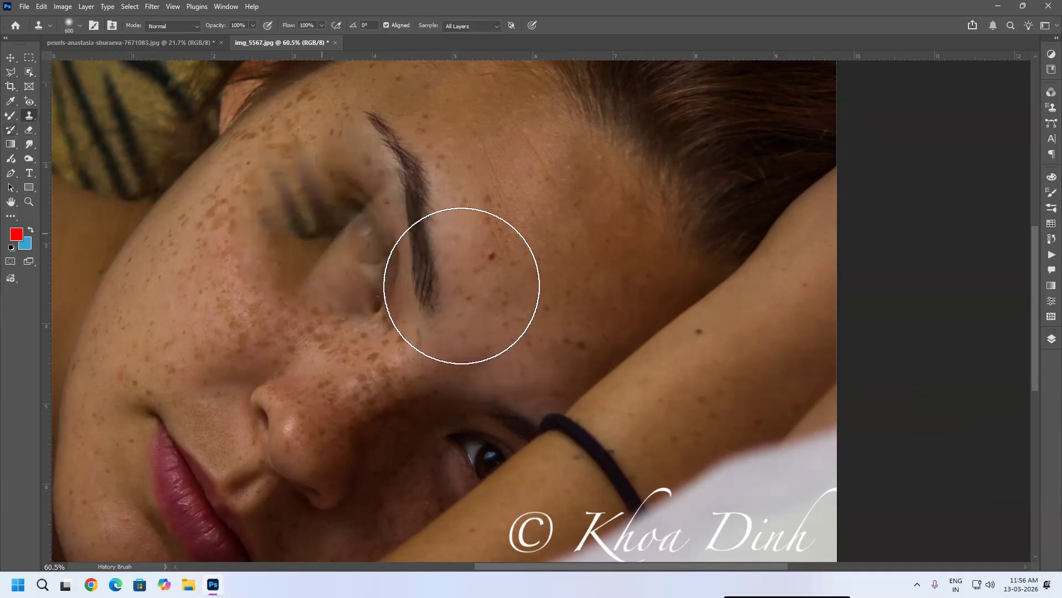
pyautogui.moveTo(471, 243)
pyautogui.mouseDown()
pyautogui.moveTo(536, 266)
pyautogui.moveTo(519, 247)
pyautogui.moveTo(476, 255)
pyautogui.mouseUp()
pyautogui.hotkey('ctrl', 'z')
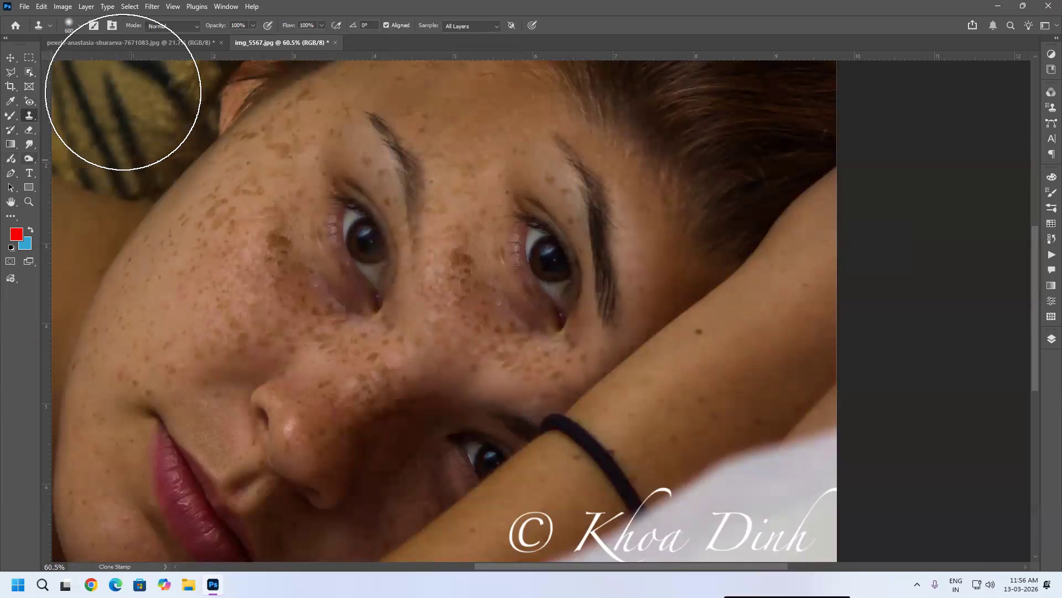
# Step: Paint over the cloned eye with the History Brush at 49% opacity to partially restore the skin
pyautogui.click(10, 130)
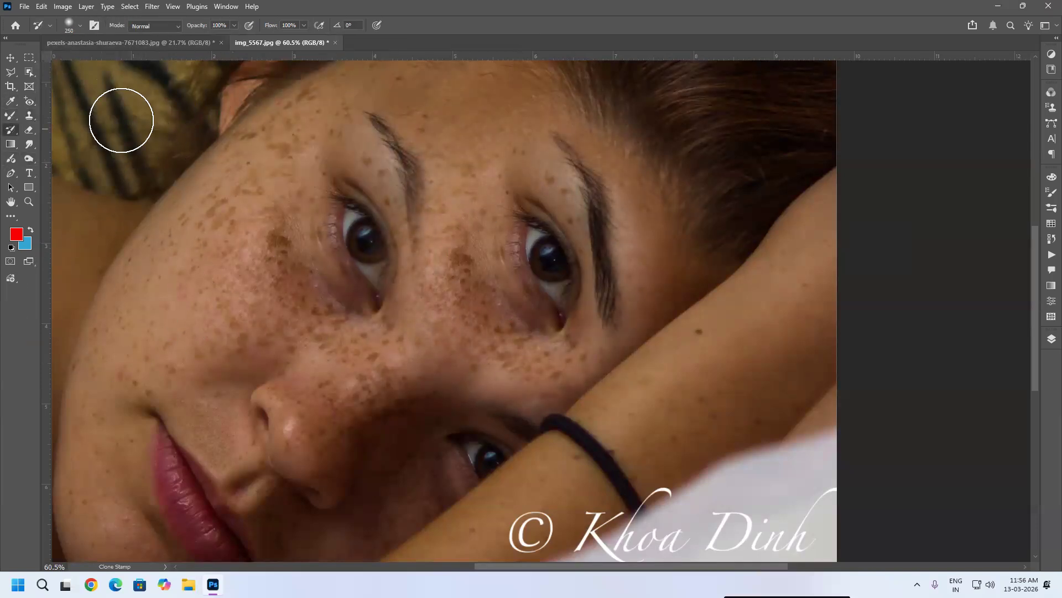
pyautogui.click(234, 26)
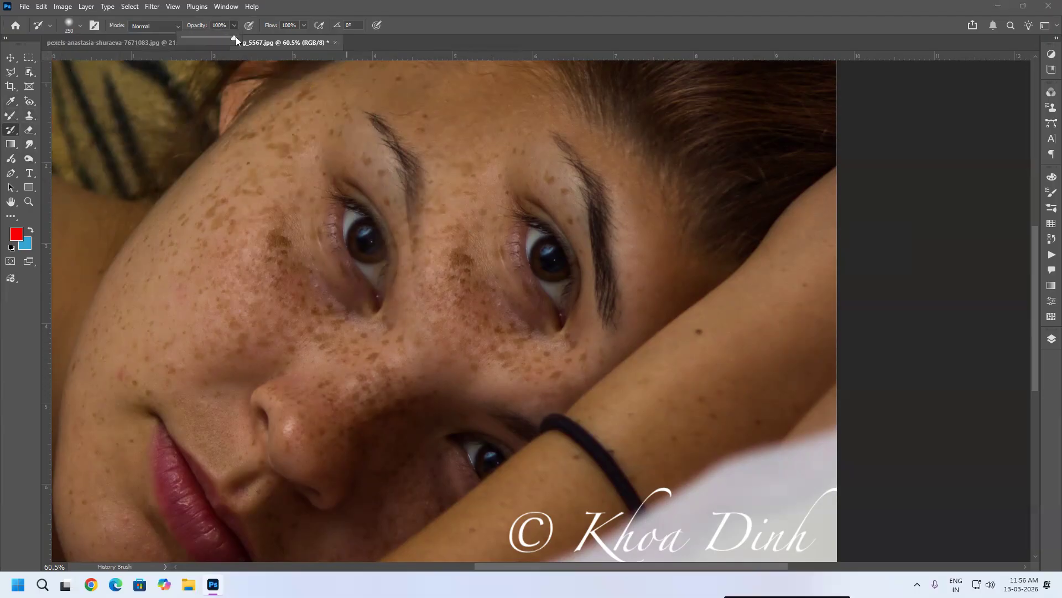
pyautogui.moveTo(210, 36); pyautogui.dragTo(206, 35)
pyautogui.moveTo(439, 158)
pyautogui.mouseDown()
pyautogui.moveTo(449, 326)
pyautogui.moveTo(441, 202)
pyautogui.moveTo(439, 322)
pyautogui.moveTo(418, 195)
pyautogui.moveTo(475, 330)
pyautogui.moveTo(444, 220)
pyautogui.moveTo(473, 342)
pyautogui.moveTo(470, 286)
pyautogui.moveTo(531, 376)
pyautogui.moveTo(598, 366)
pyautogui.moveTo(624, 258)
pyautogui.moveTo(614, 178)
pyautogui.moveTo(573, 131)
pyautogui.moveTo(608, 211)
pyautogui.moveTo(610, 239)
pyautogui.moveTo(568, 150)
pyautogui.moveTo(607, 262)
pyautogui.moveTo(554, 122)
pyautogui.moveTo(630, 297)
pyautogui.moveTo(544, 125)
pyautogui.moveTo(634, 317)
pyautogui.moveTo(614, 237)
pyautogui.moveTo(627, 331)
pyautogui.moveTo(613, 232)
pyautogui.moveTo(598, 239)
pyautogui.moveTo(505, 95)
pyautogui.moveTo(545, 162)
pyautogui.moveTo(489, 111)
pyautogui.moveTo(640, 262)
pyautogui.moveTo(634, 290)
pyautogui.moveTo(619, 246)
pyautogui.moveTo(628, 363)
pyautogui.moveTo(587, 168)
pyautogui.moveTo(493, 167)
pyautogui.moveTo(479, 193)
pyautogui.moveTo(498, 313)
pyautogui.moveTo(546, 367)
pyautogui.moveTo(548, 318)
pyautogui.moveTo(511, 279)
pyautogui.moveTo(500, 166)
pyautogui.moveTo(546, 213)
pyautogui.moveTo(575, 315)
pyautogui.moveTo(543, 372)
pyautogui.mouseUp()
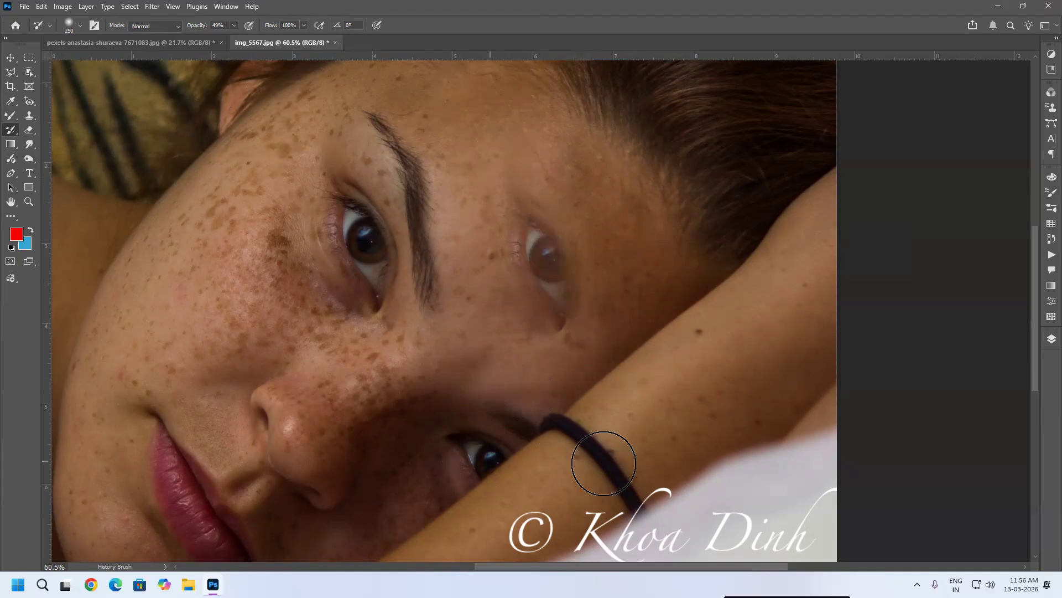
# Step: Set the History Brush opacity back to 100% and revert the image to its saved state
pyautogui.click(235, 26)
pyautogui.moveTo(235, 37); pyautogui.dragTo(353, 71)
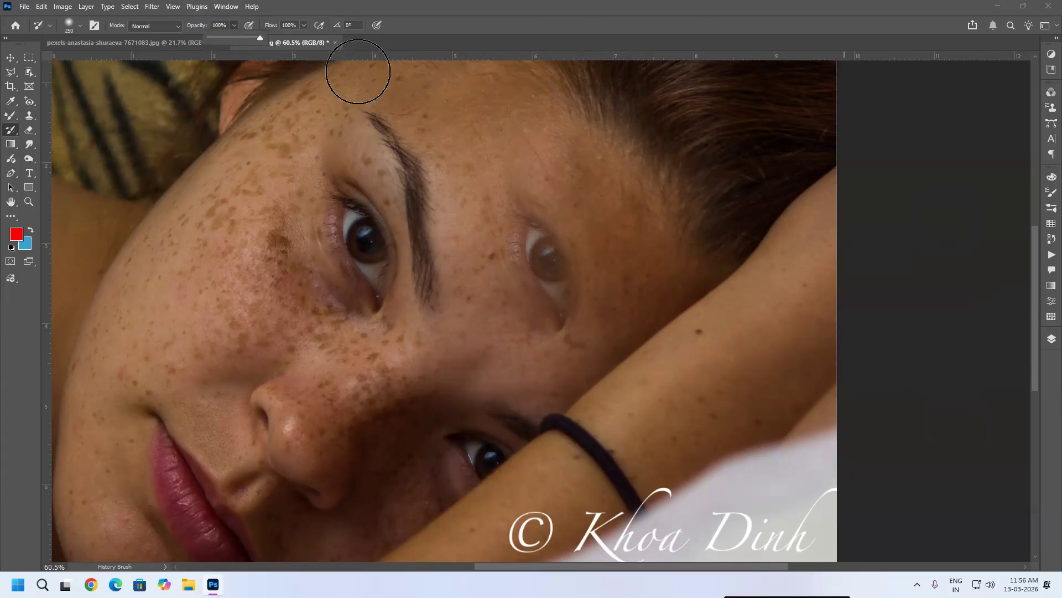
pyautogui.click(414, 13)
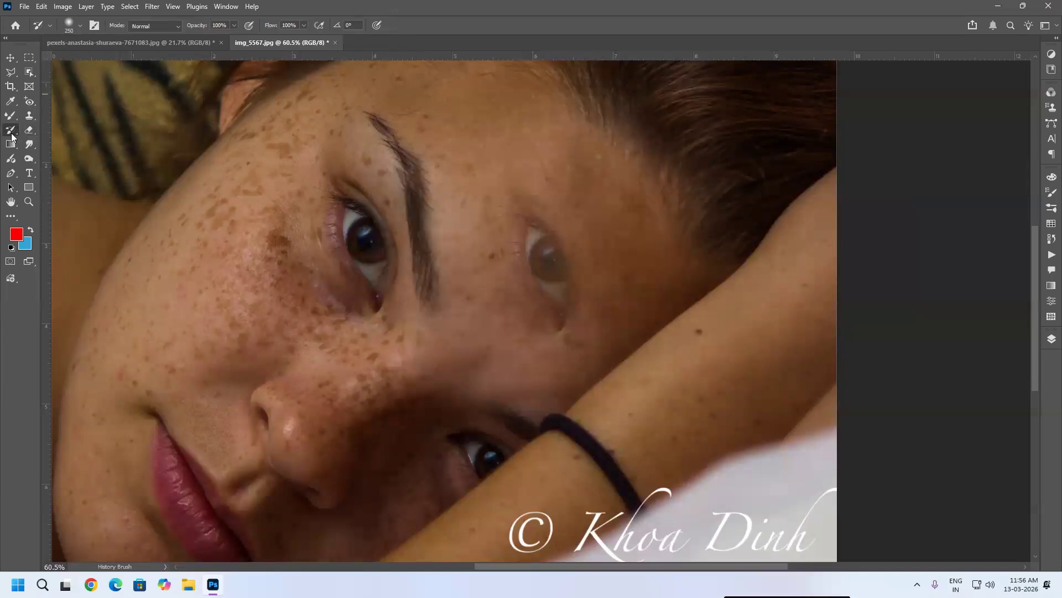
pyautogui.press('F12')
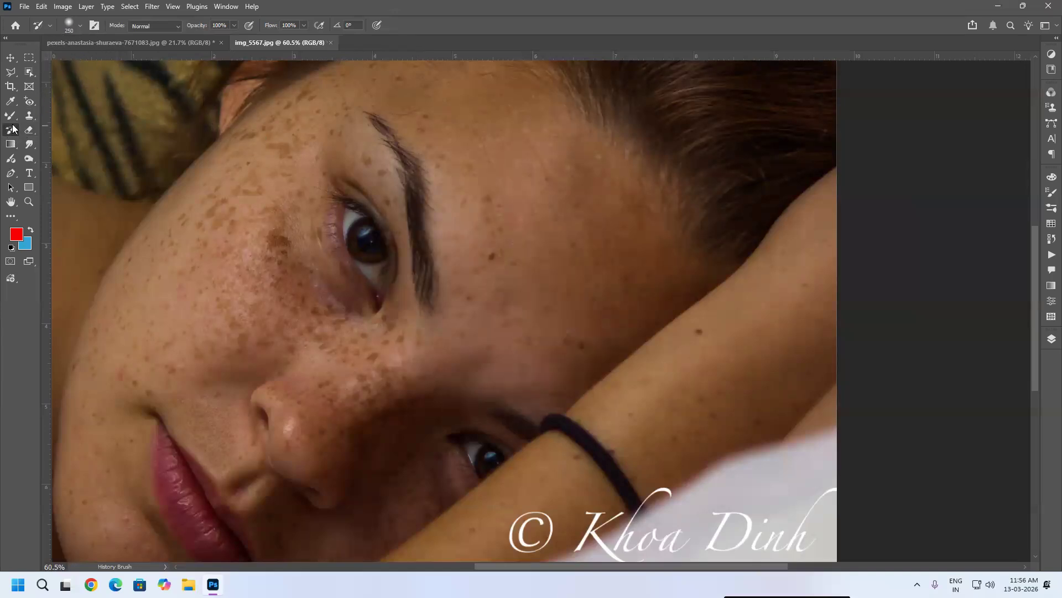
# Step: Paint around the left eye and temple with the Art History Brush in Tight Short style
pyautogui.rightClick(12, 129)
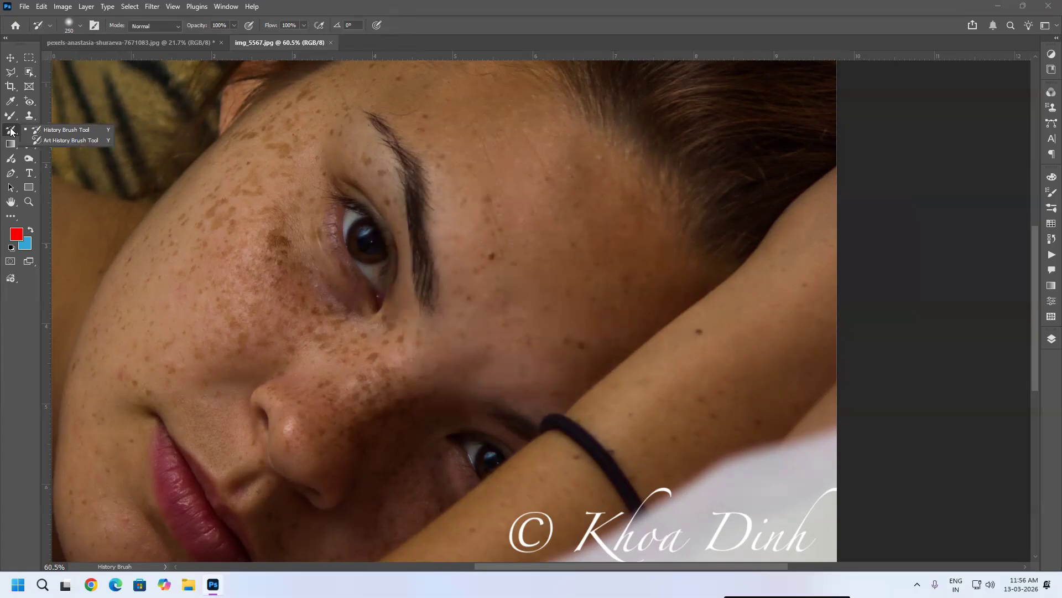
pyautogui.click(77, 139)
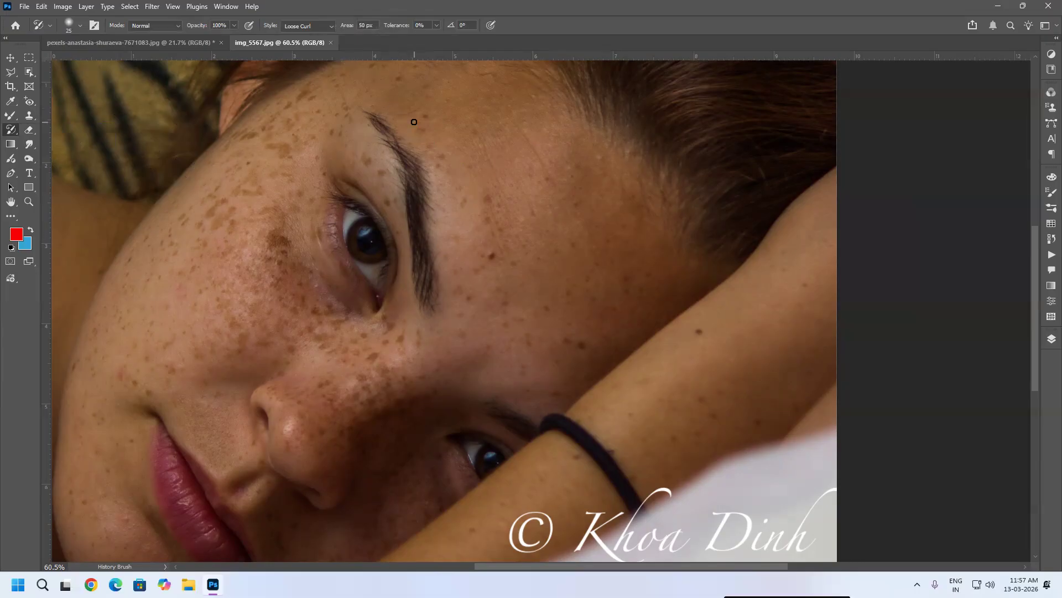
pyautogui.click(313, 24)
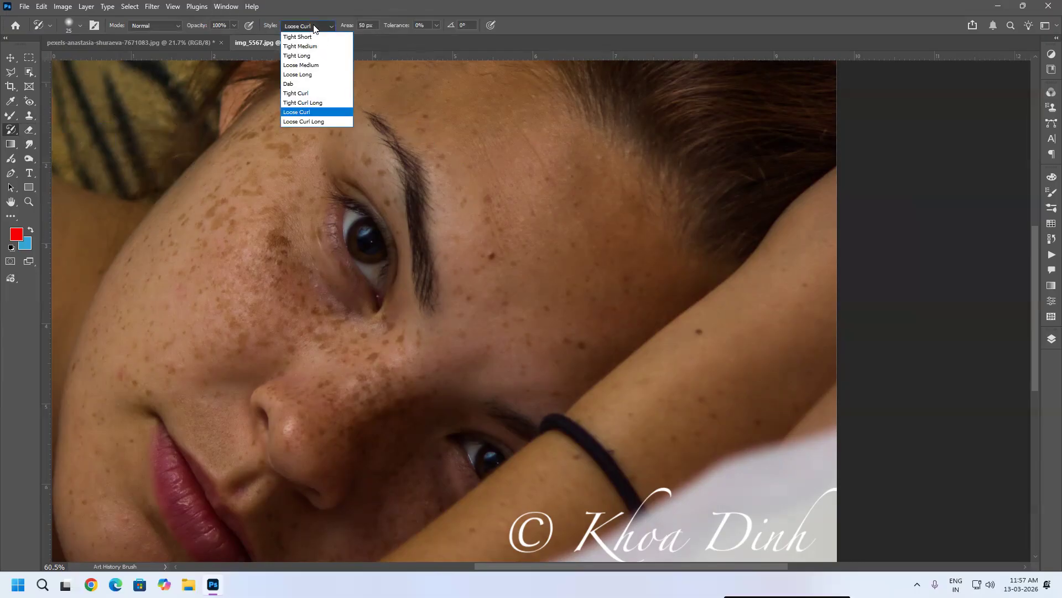
pyautogui.click(316, 37)
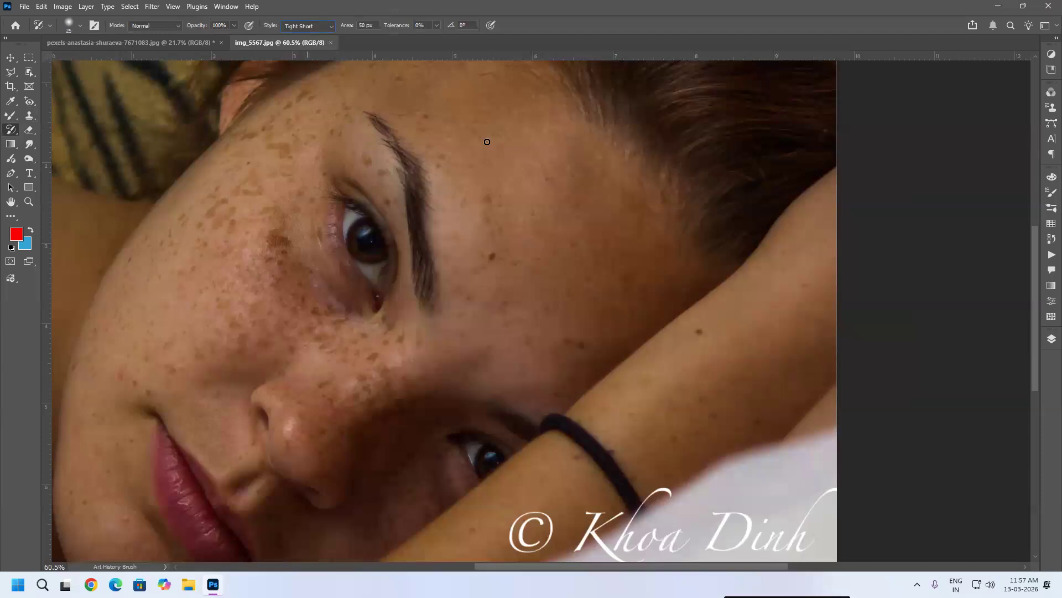
pyautogui.moveTo(433, 183)
pyautogui.mouseDown()
pyautogui.moveTo(445, 310)
pyautogui.moveTo(478, 229)
pyautogui.moveTo(486, 304)
pyautogui.moveTo(456, 267)
pyautogui.moveTo(437, 212)
pyautogui.moveTo(431, 300)
pyautogui.moveTo(398, 139)
pyautogui.moveTo(372, 122)
pyautogui.moveTo(413, 209)
pyautogui.moveTo(353, 138)
pyautogui.moveTo(416, 240)
pyautogui.moveTo(371, 143)
pyautogui.moveTo(287, 179)
pyautogui.moveTo(321, 131)
pyautogui.moveTo(303, 266)
pyautogui.moveTo(305, 183)
pyautogui.moveTo(330, 307)
pyautogui.moveTo(275, 187)
pyautogui.moveTo(265, 320)
pyautogui.moveTo(275, 216)
pyautogui.moveTo(289, 304)
pyautogui.moveTo(326, 271)
pyautogui.mouseUp()
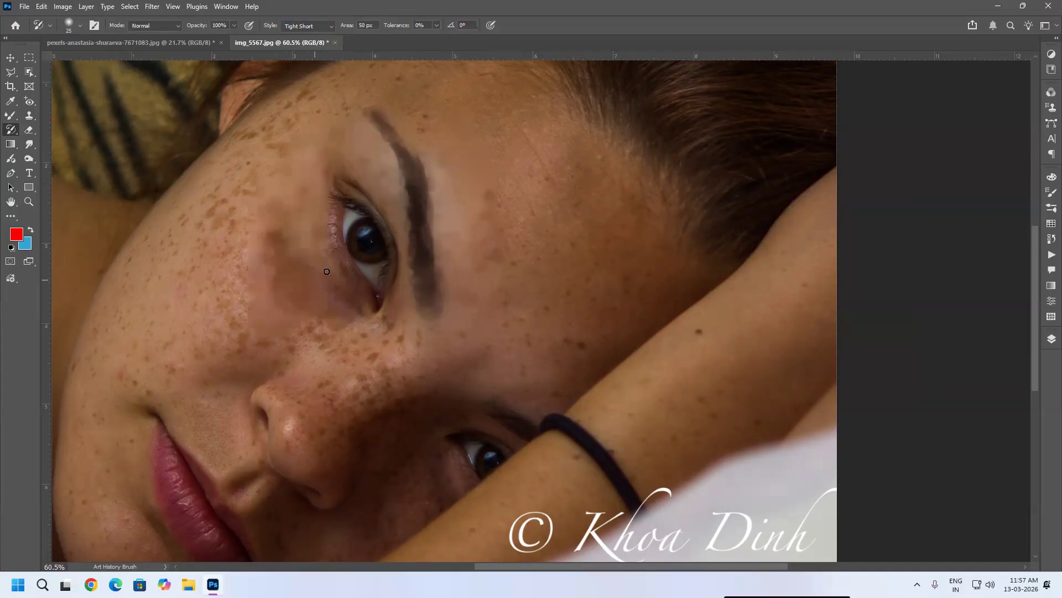
pyautogui.scroll(3, 326, 194)
pyautogui.scroll(5, 354, 193)
pyautogui.moveTo(302, 232)
pyautogui.mouseDown()
pyautogui.moveTo(315, 373)
pyautogui.moveTo(333, 414)
pyautogui.moveTo(359, 431)
pyautogui.mouseUp()
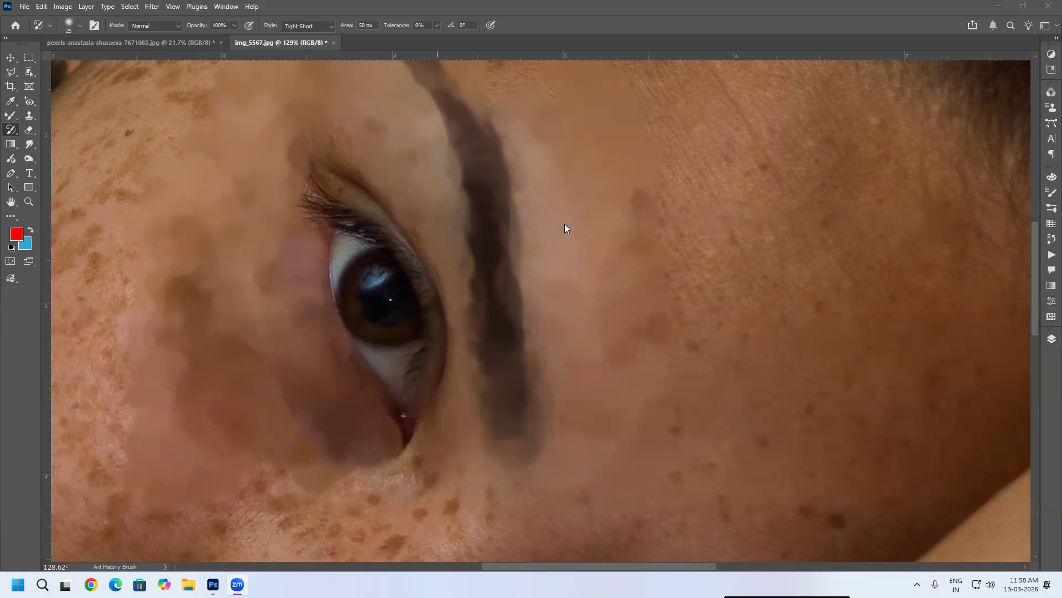
pyautogui.moveTo(682, 206)
pyautogui.mouseDown()
pyautogui.moveTo(666, 161)
pyautogui.moveTo(732, 204)
pyautogui.moveTo(648, 390)
pyautogui.moveTo(650, 275)
pyautogui.moveTo(852, 325)
pyautogui.moveTo(683, 190)
pyautogui.moveTo(639, 108)
pyautogui.moveTo(1008, 114)
pyautogui.moveTo(785, 360)
pyautogui.moveTo(749, 510)
pyautogui.moveTo(794, 521)
pyautogui.moveTo(340, 486)
pyautogui.moveTo(393, 448)
pyautogui.mouseUp()
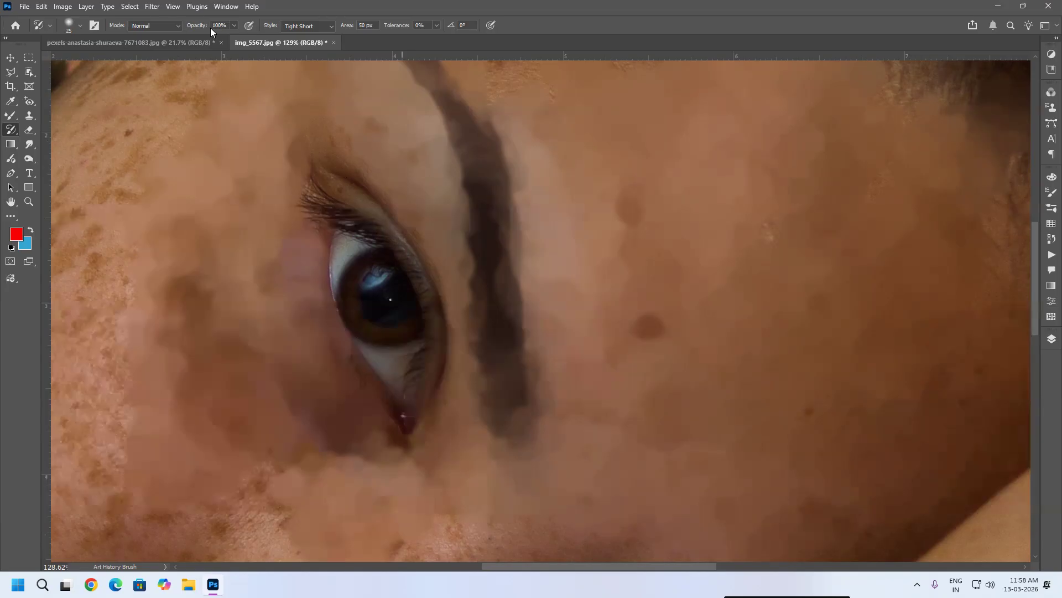
# Step: Switch the Art History Brush style to Tight Medium and paint over the temple
pyautogui.click(324, 26)
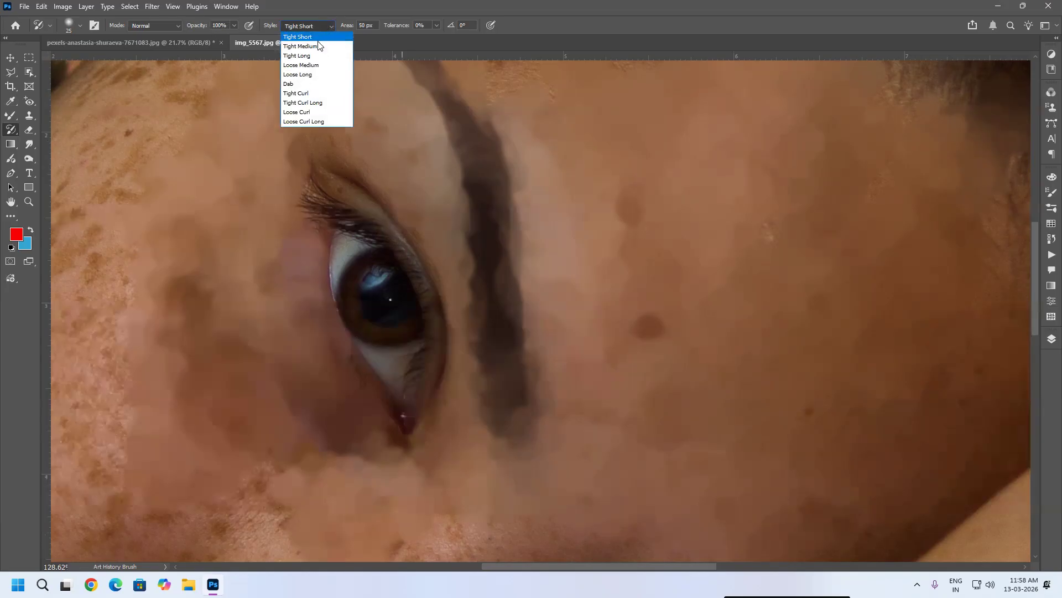
pyautogui.click(310, 45)
pyautogui.moveTo(530, 90)
pyautogui.mouseDown()
pyautogui.moveTo(540, 228)
pyautogui.moveTo(600, 465)
pyautogui.moveTo(777, 253)
pyautogui.moveTo(690, 233)
pyautogui.mouseUp()
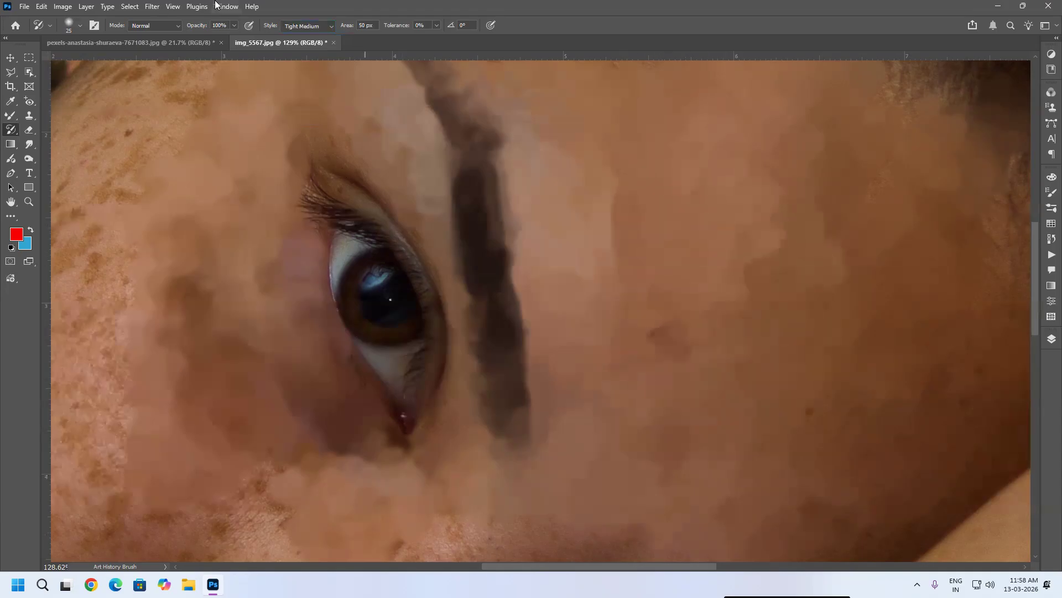
# Step: Switch the style to Tight Long and paint across the face, forehead, arm and cheek
pyautogui.click(318, 26)
pyautogui.click(318, 56)
pyautogui.moveTo(605, 183)
pyautogui.mouseDown()
pyautogui.moveTo(609, 354)
pyautogui.moveTo(793, 313)
pyautogui.moveTo(354, 117)
pyautogui.moveTo(166, 200)
pyautogui.moveTo(92, 444)
pyautogui.moveTo(144, 492)
pyautogui.moveTo(266, 533)
pyautogui.mouseUp()
pyautogui.scroll(-6, 410, 341)
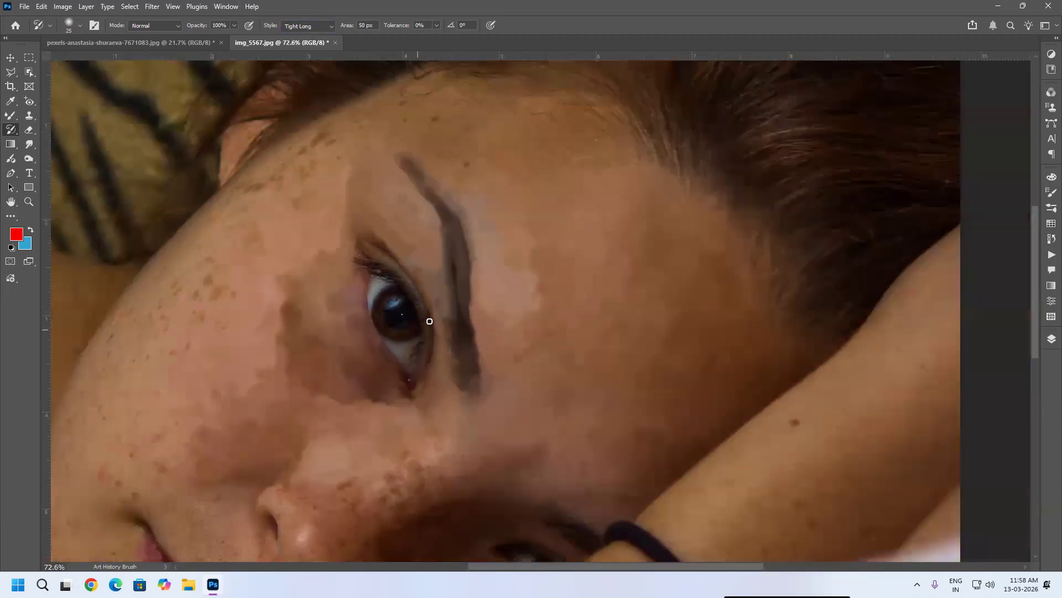
pyautogui.moveTo(292, 261)
pyautogui.mouseDown()
pyautogui.moveTo(336, 202)
pyautogui.moveTo(228, 292)
pyautogui.moveTo(167, 431)
pyautogui.moveTo(171, 455)
pyautogui.moveTo(189, 461)
pyautogui.moveTo(235, 434)
pyautogui.moveTo(262, 477)
pyautogui.moveTo(372, 467)
pyautogui.moveTo(421, 441)
pyautogui.moveTo(433, 448)
pyautogui.moveTo(416, 497)
pyautogui.moveTo(525, 396)
pyautogui.moveTo(577, 441)
pyautogui.moveTo(737, 421)
pyautogui.moveTo(699, 479)
pyautogui.moveTo(701, 449)
pyautogui.moveTo(657, 493)
pyautogui.moveTo(759, 426)
pyautogui.moveTo(809, 323)
pyautogui.moveTo(735, 418)
pyautogui.moveTo(830, 384)
pyautogui.moveTo(728, 506)
pyautogui.moveTo(685, 526)
pyautogui.moveTo(631, 526)
pyautogui.moveTo(453, 368)
pyautogui.mouseUp()
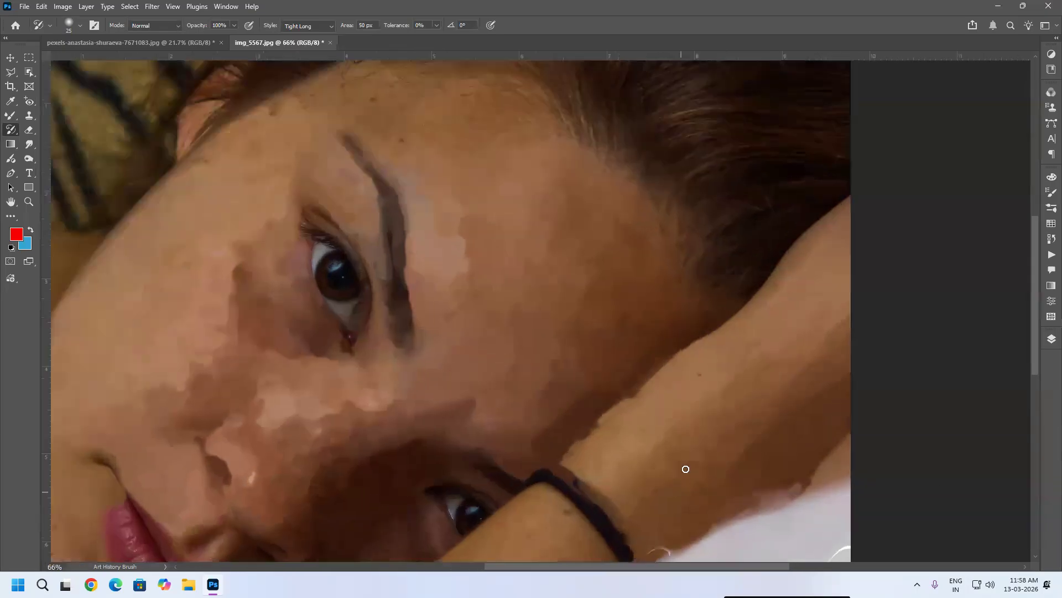
pyautogui.scroll(3, 685, 467)
pyautogui.moveTo(719, 294); pyautogui.dragTo(620, 394)
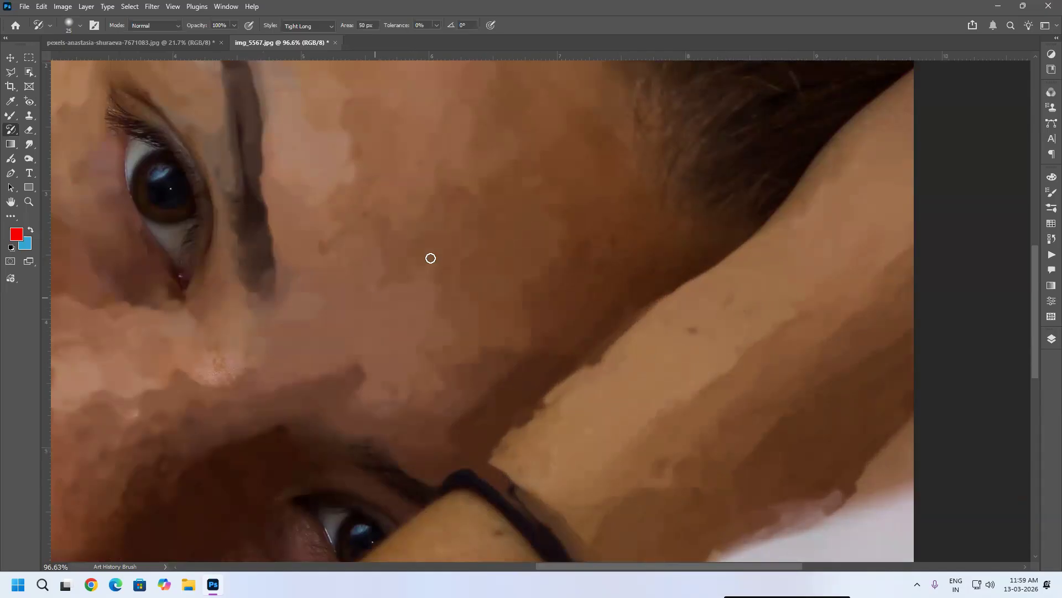
pyautogui.scroll(-2, 475, 242)
pyautogui.scroll(-3, 475, 242)
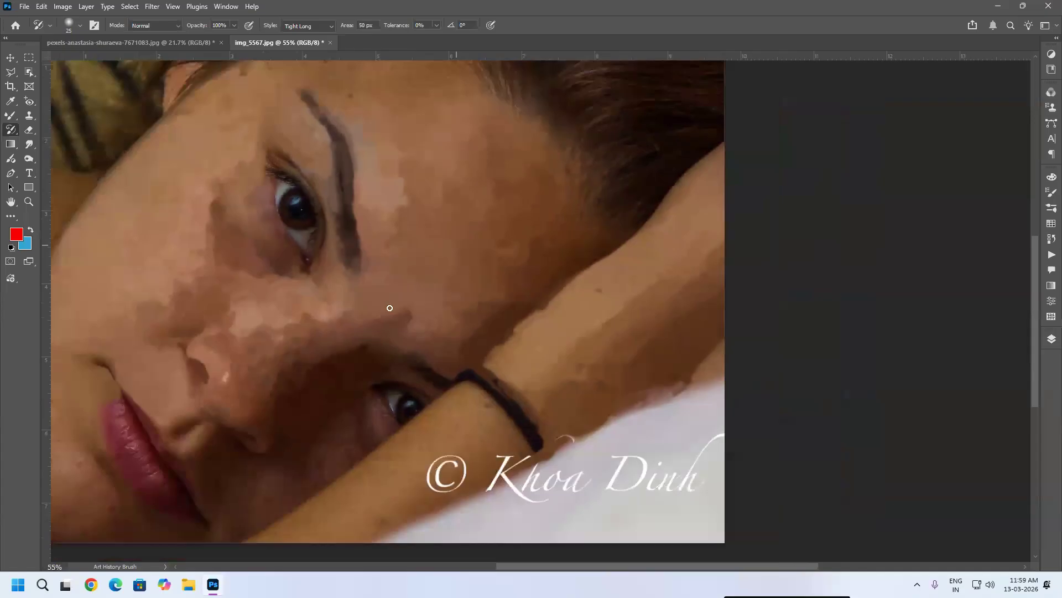
pyautogui.moveTo(73, 396)
pyautogui.mouseDown()
pyautogui.moveTo(132, 351)
pyautogui.moveTo(156, 435)
pyautogui.moveTo(134, 394)
pyautogui.moveTo(154, 513)
pyautogui.moveTo(218, 525)
pyautogui.moveTo(141, 516)
pyautogui.moveTo(105, 354)
pyautogui.mouseUp()
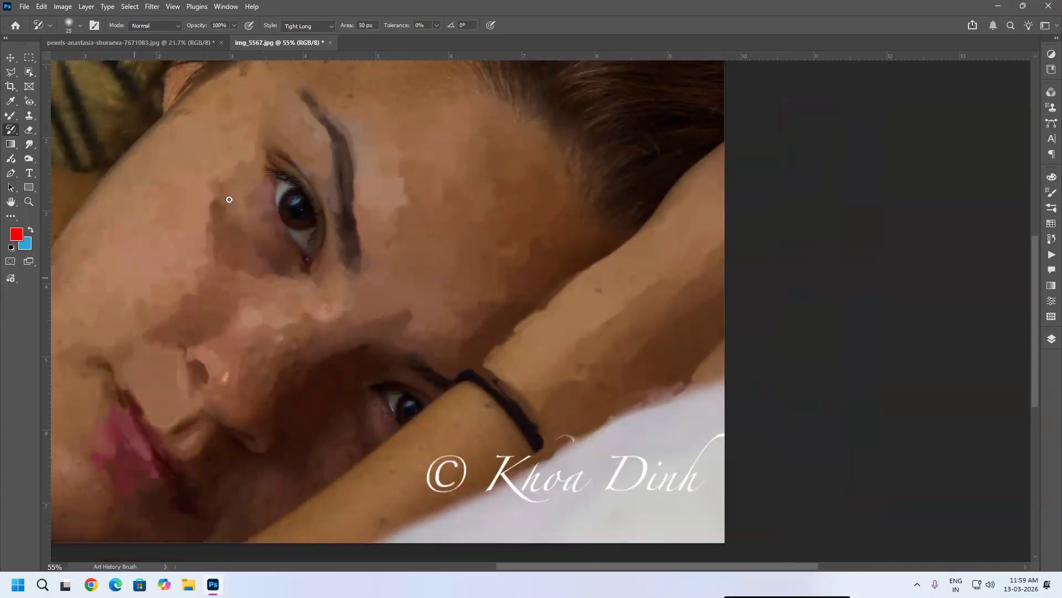
# Step: Switch the style to Loose Medium and paint a stroke across the cheek
pyautogui.click(329, 29)
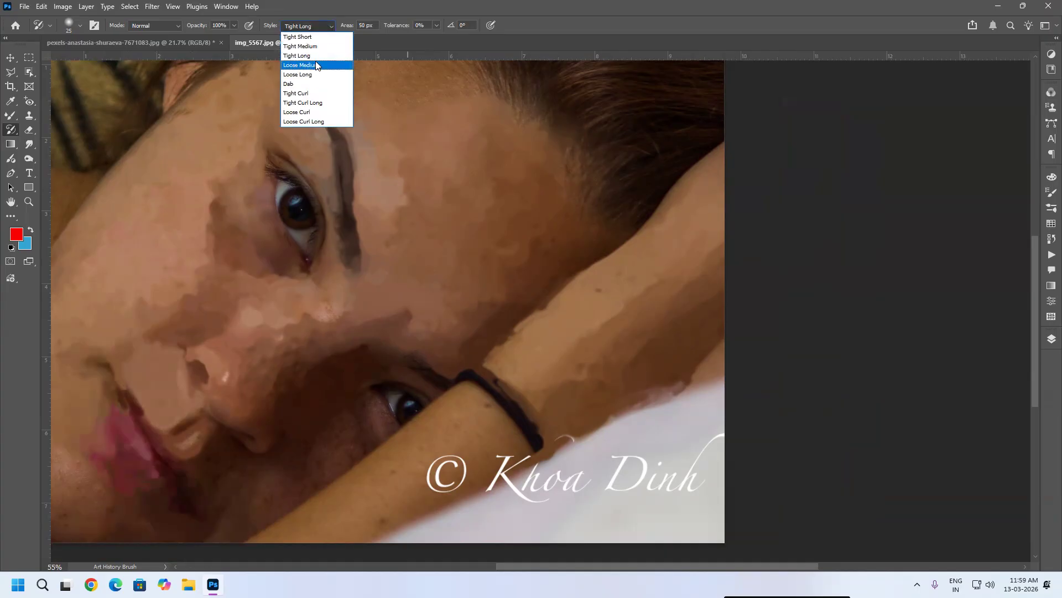
pyautogui.click(316, 62)
pyautogui.moveTo(183, 260)
pyautogui.mouseDown()
pyautogui.moveTo(162, 407)
pyautogui.moveTo(404, 304)
pyautogui.moveTo(382, 166)
pyautogui.moveTo(337, 122)
pyautogui.moveTo(471, 305)
pyautogui.mouseUp()
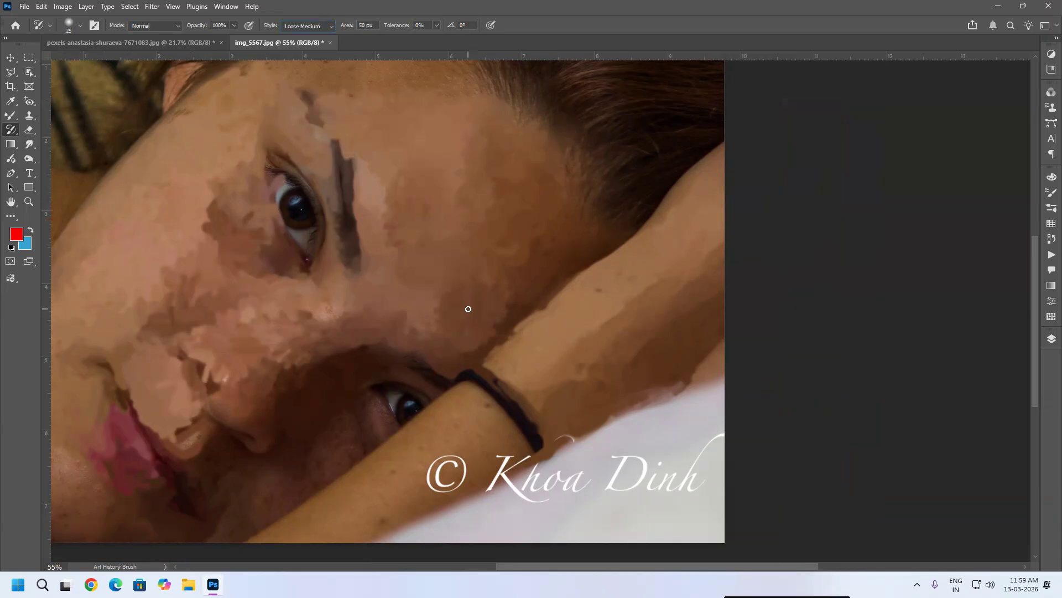
# Step: Revert the image to its saved state, discarding a test stroke near the arm
pyautogui.press('F12')
pyautogui.moveTo(472, 256)
pyautogui.mouseDown()
pyautogui.moveTo(424, 286)
pyautogui.moveTo(429, 214)
pyautogui.moveTo(366, 304)
pyautogui.mouseUp()
pyautogui.press('F12')
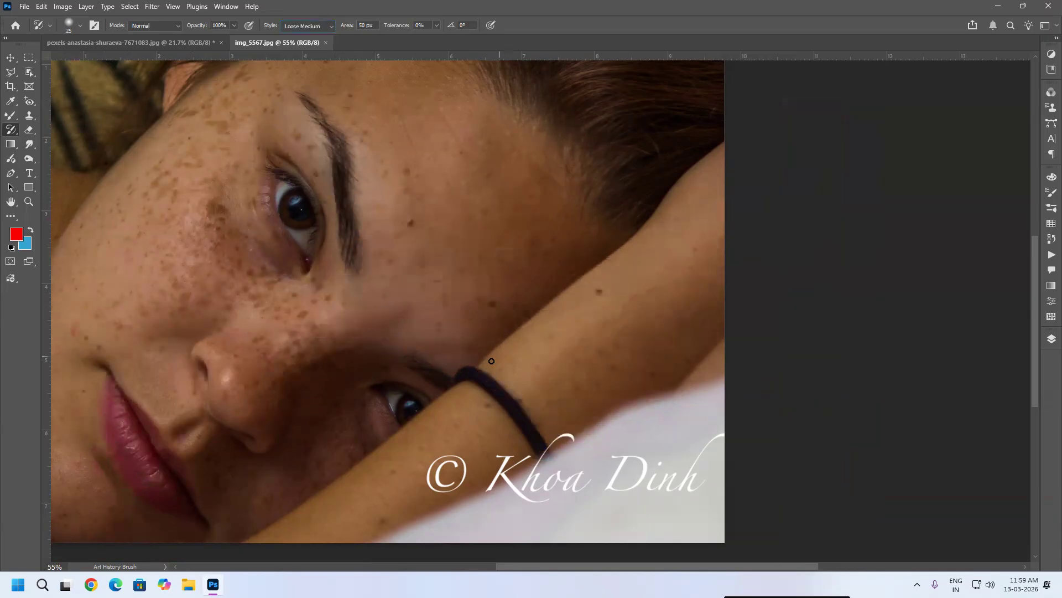
# Step: Shrink the brush to 15, paint over the hair tie on the wrist, then revert the image
pyautogui.press('[')
pyautogui.press('[')
pyautogui.press('[')
pyautogui.moveTo(468, 369)
pyautogui.mouseDown()
pyautogui.moveTo(531, 423)
pyautogui.moveTo(529, 444)
pyautogui.mouseUp()
pyautogui.scroll(5, 505, 369)
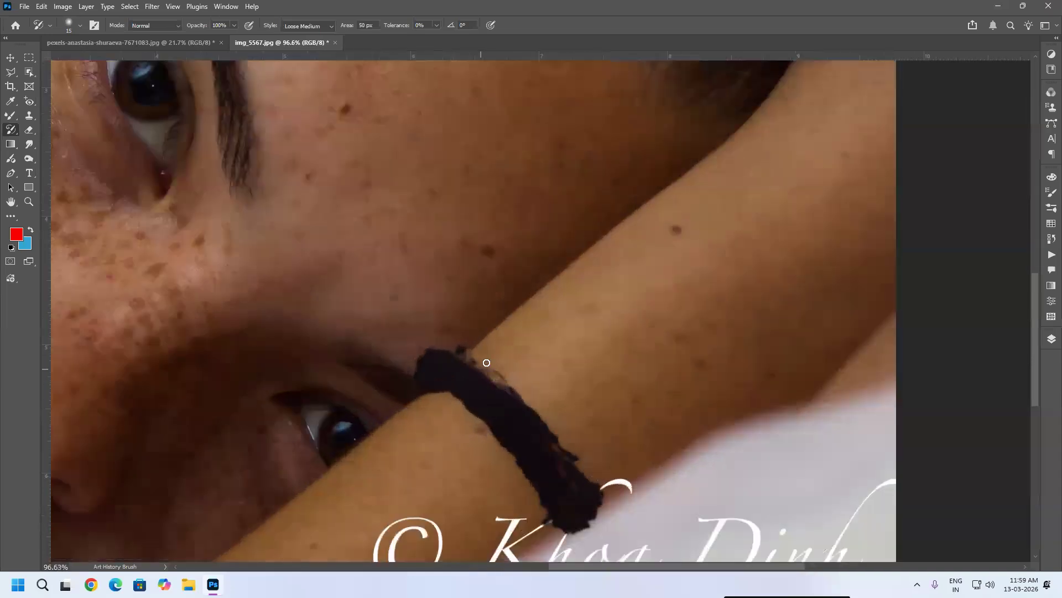
pyautogui.moveTo(493, 387)
pyautogui.mouseDown()
pyautogui.moveTo(477, 371)
pyautogui.moveTo(505, 397)
pyautogui.moveTo(520, 456)
pyautogui.moveTo(550, 464)
pyautogui.moveTo(590, 511)
pyautogui.moveTo(585, 536)
pyautogui.moveTo(536, 505)
pyautogui.moveTo(502, 456)
pyautogui.moveTo(429, 412)
pyautogui.moveTo(415, 363)
pyautogui.mouseUp()
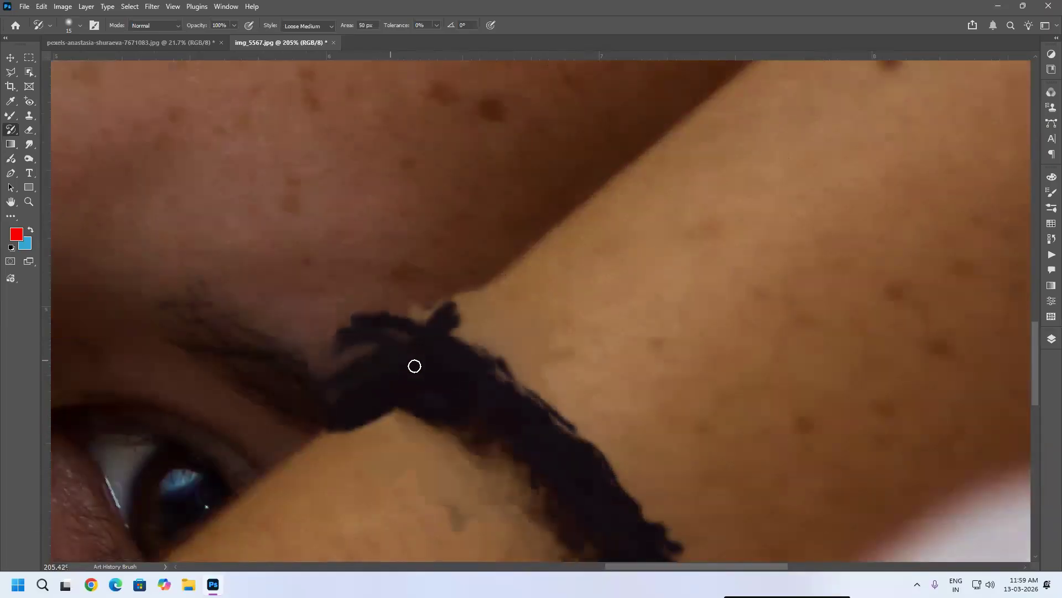
pyautogui.scroll(-4, 550, 303)
pyautogui.moveTo(601, 471)
pyautogui.mouseDown()
pyautogui.moveTo(518, 365)
pyautogui.moveTo(462, 357)
pyautogui.mouseUp()
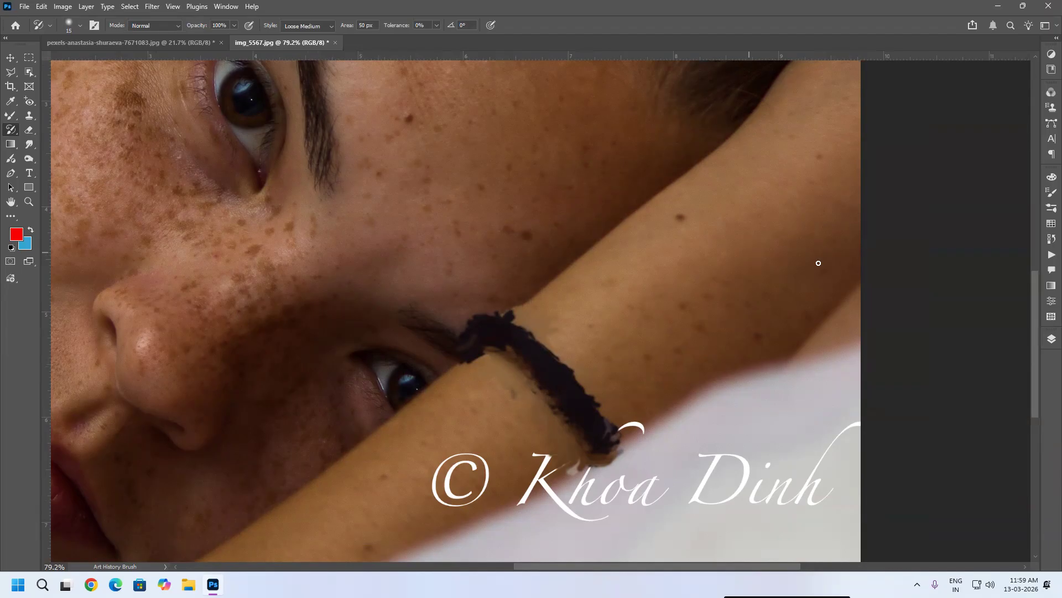
pyautogui.press('F12')
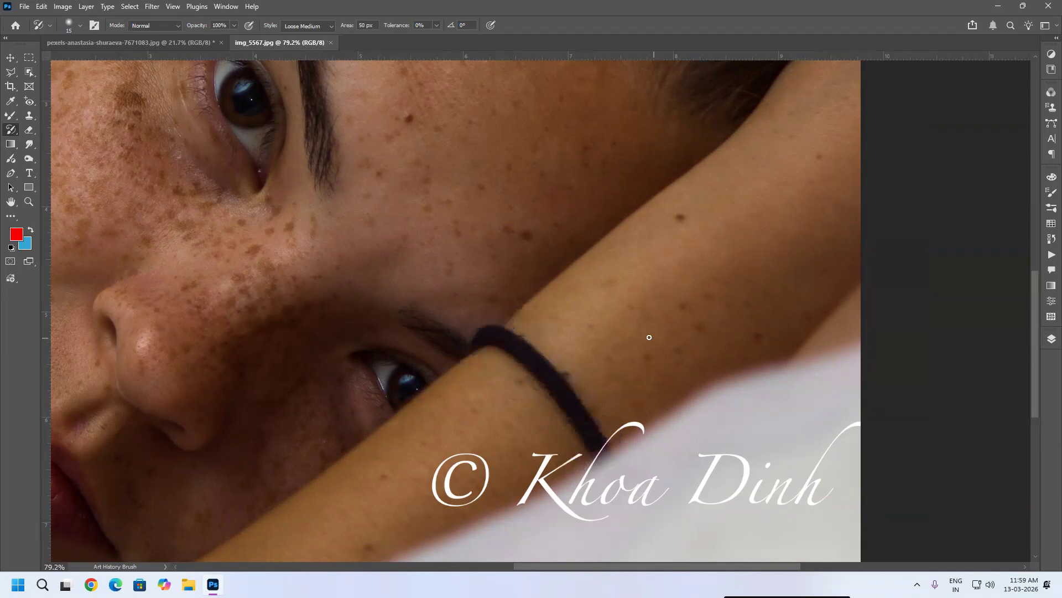
# Step: Try painting the hair tie in Loose Long style and undo the stroke
pyautogui.click(324, 26)
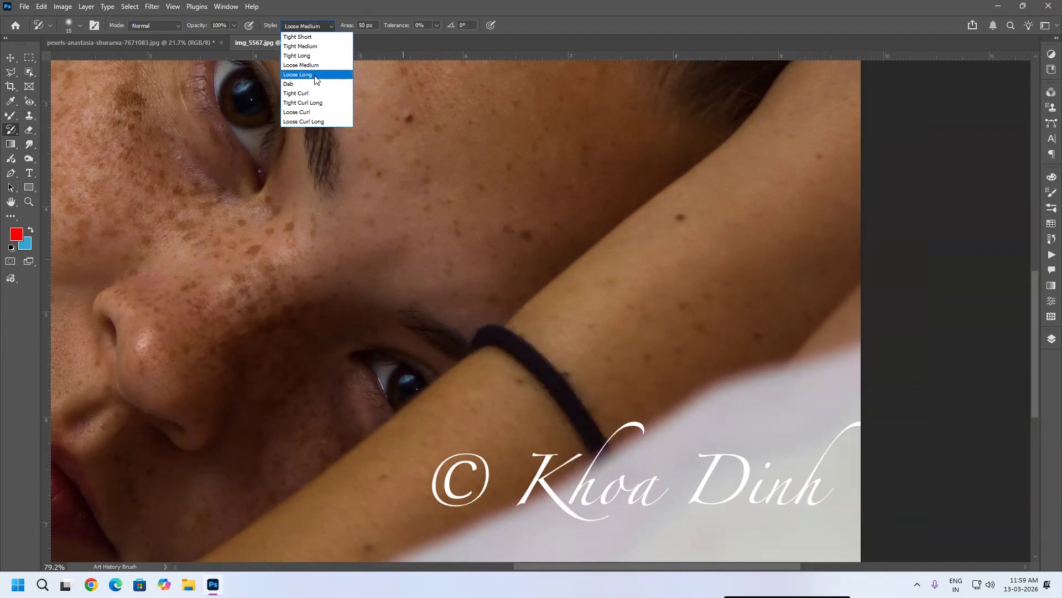
pyautogui.click(316, 77)
pyautogui.moveTo(529, 322)
pyautogui.mouseDown()
pyautogui.moveTo(514, 343)
pyautogui.moveTo(595, 437)
pyautogui.moveTo(575, 400)
pyautogui.mouseUp()
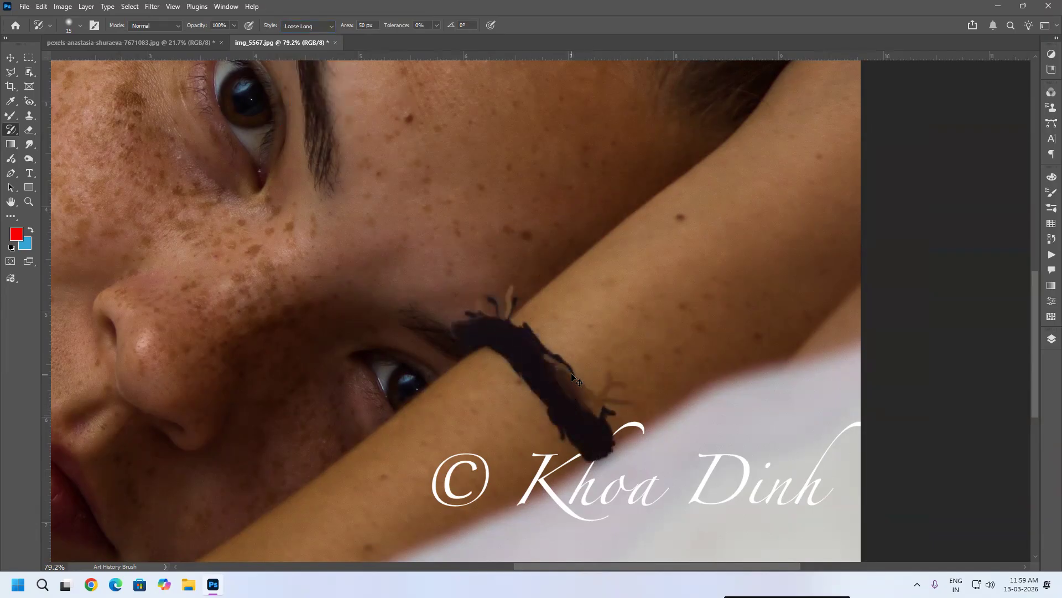
pyautogui.hotkey('ctrl', 'z')
# Step: Switch the style to Dab and paint a short stroke on the cheek
pyautogui.click(316, 27)
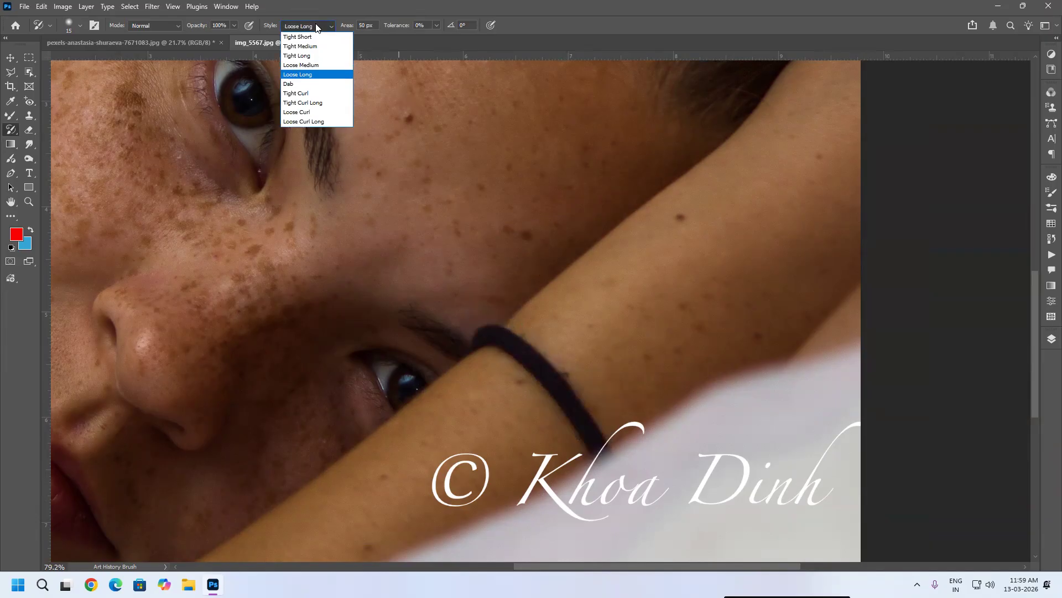
pyautogui.click(299, 83)
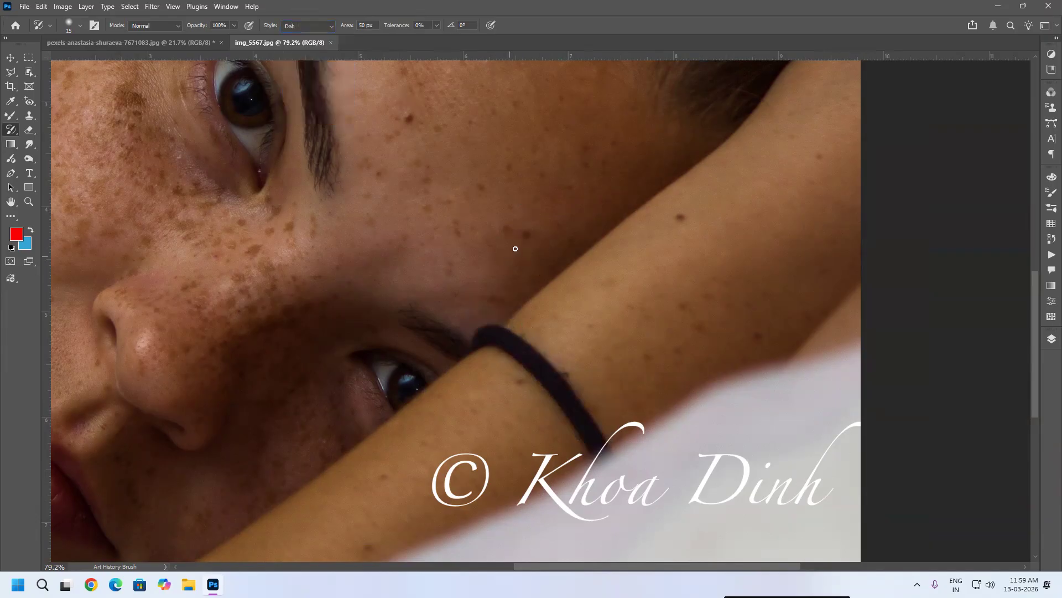
pyautogui.moveTo(390, 249); pyautogui.dragTo(425, 243)
# Step: Enlarge the brush to 40, paint Dab strokes over the upper eye, and undo the last stroke
pyautogui.press(']')
pyautogui.press(']')
pyautogui.press(']')
pyautogui.press(']')
pyautogui.press(']')
pyautogui.moveTo(334, 109)
pyautogui.mouseDown()
pyautogui.moveTo(336, 215)
pyautogui.moveTo(304, 63)
pyautogui.moveTo(311, 220)
pyautogui.moveTo(275, 85)
pyautogui.moveTo(262, 170)
pyautogui.moveTo(230, 71)
pyautogui.moveTo(215, 87)
pyautogui.moveTo(242, 176)
pyautogui.moveTo(194, 22)
pyautogui.moveTo(301, 133)
pyautogui.moveTo(260, 42)
pyautogui.moveTo(210, 187)
pyautogui.moveTo(95, 14)
pyautogui.moveTo(213, 221)
pyautogui.moveTo(191, 103)
pyautogui.moveTo(251, 207)
pyautogui.mouseUp()
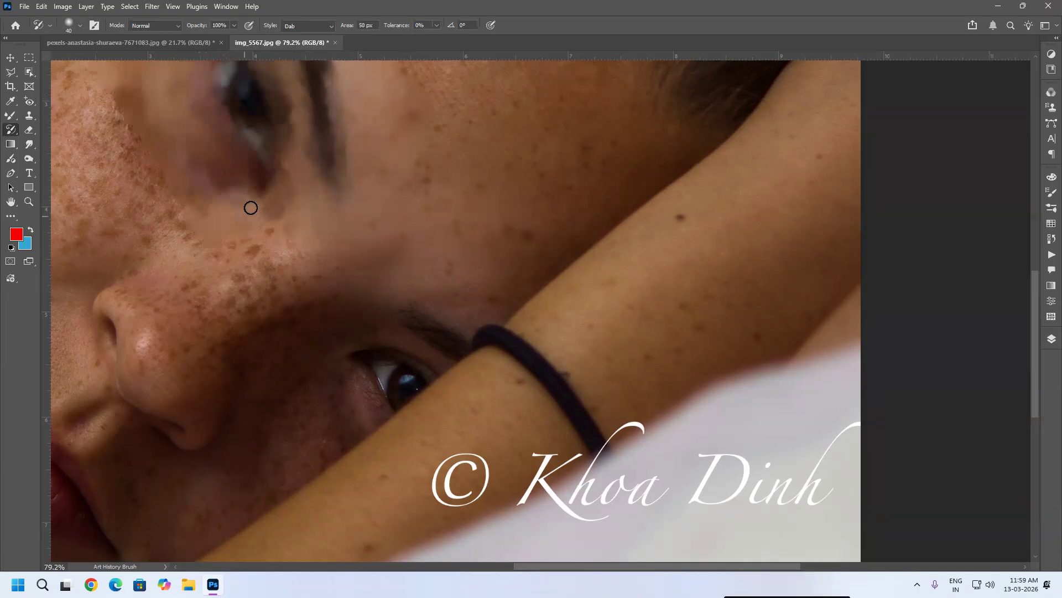
pyautogui.hotkey('ctrl', 'z')
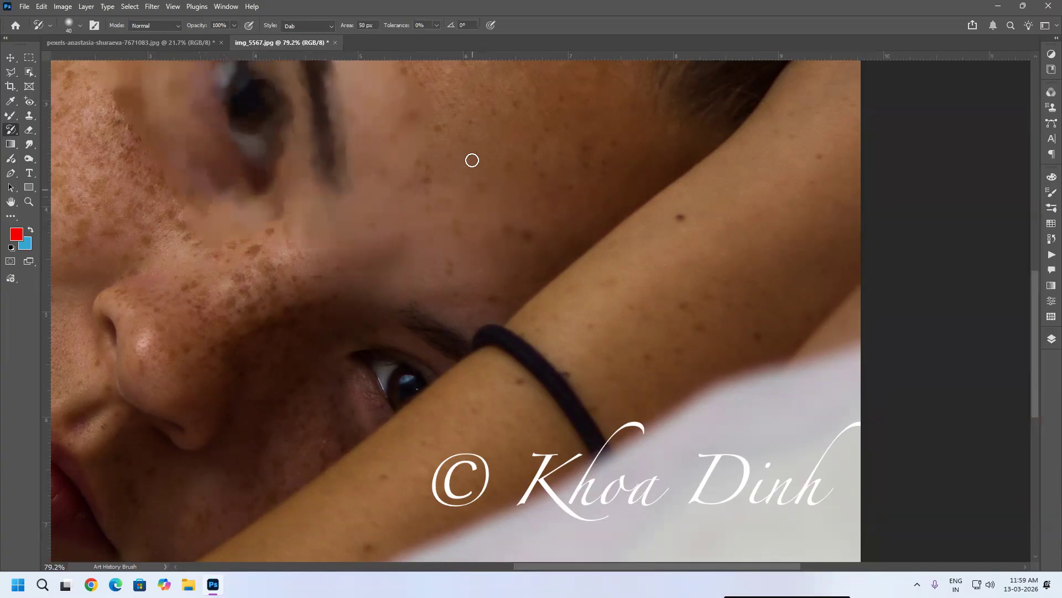
# Step: Paint a Dab stroke down the cheek beside the eye, then revert the image
pyautogui.moveTo(428, 147); pyautogui.dragTo(513, 335)
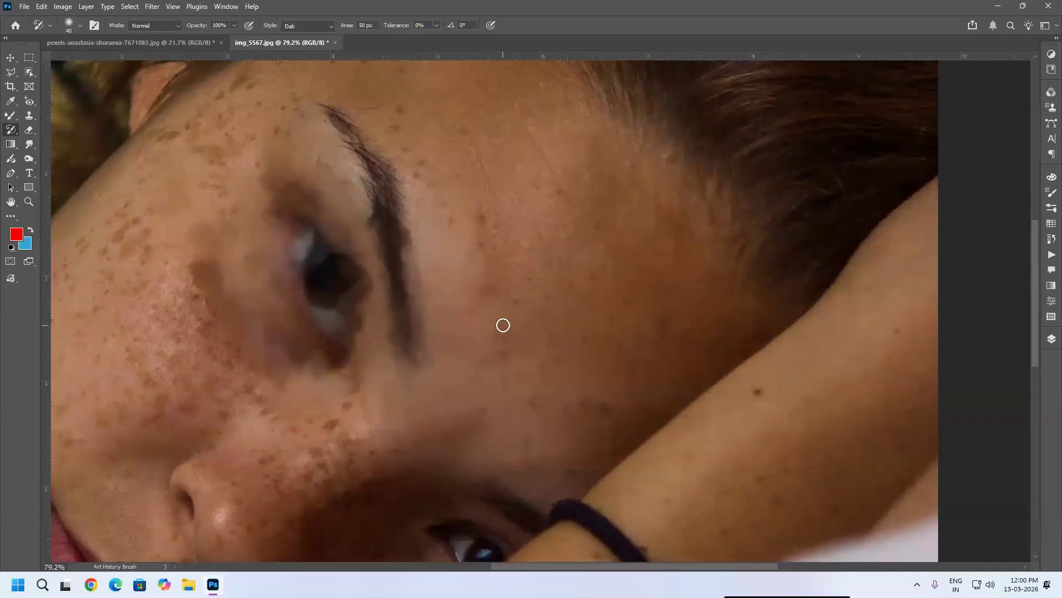
pyautogui.press('F12')
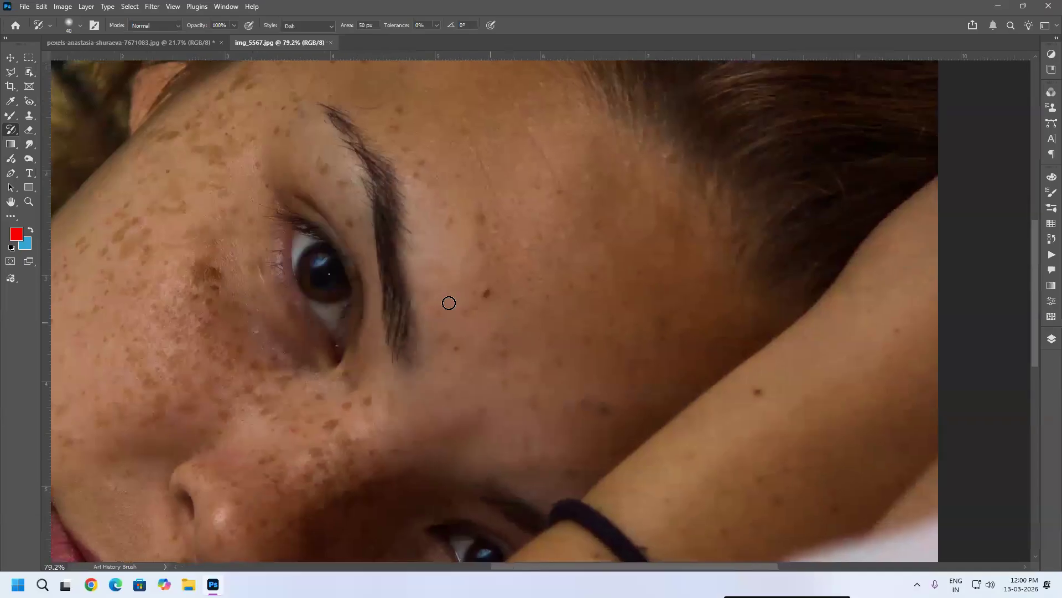
# Step: Switch the style to Tight Curl, paint a stroke across the cheek, and revert the image
pyautogui.click(330, 23)
pyautogui.click(306, 92)
pyautogui.moveTo(488, 308)
pyautogui.mouseDown()
pyautogui.moveTo(500, 417)
pyautogui.moveTo(624, 331)
pyautogui.moveTo(639, 284)
pyautogui.moveTo(665, 305)
pyautogui.mouseUp()
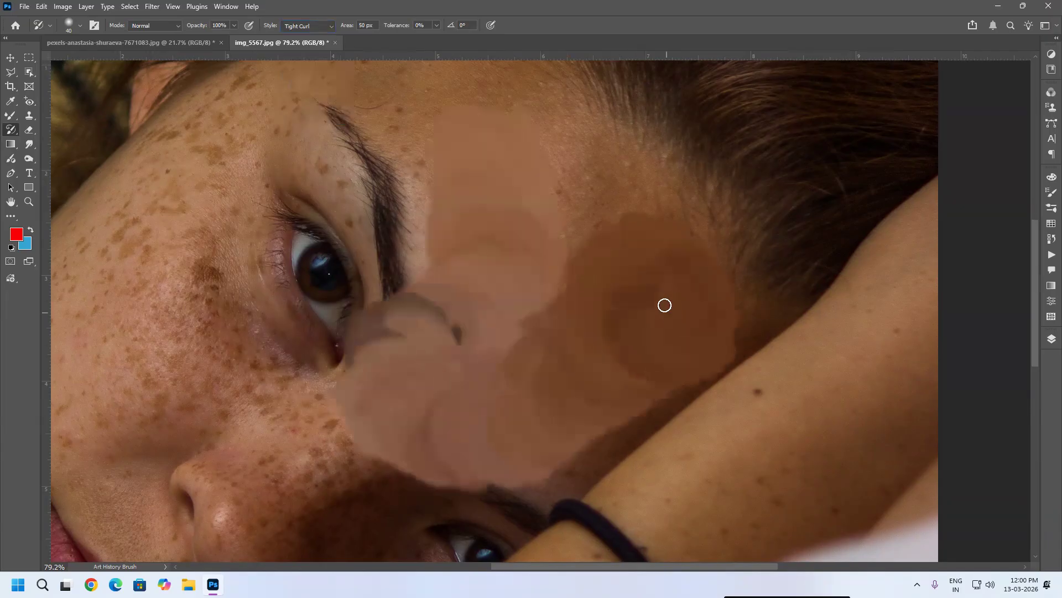
pyautogui.press('F12')
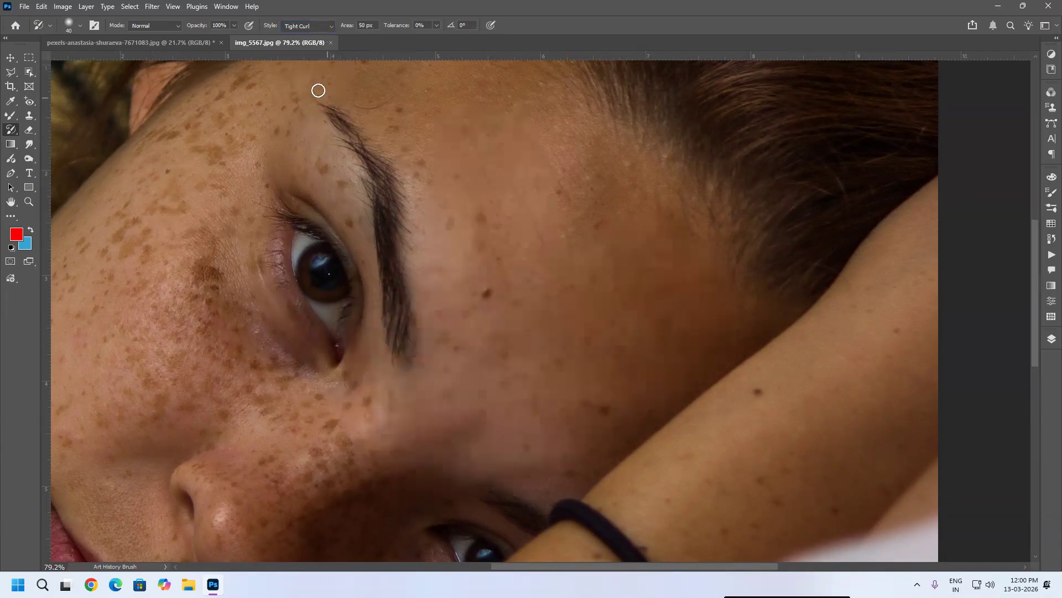
# Step: Switch the style to Loose Curl, paint a stroke over the cheek, and revert the image
pyautogui.click(318, 26)
pyautogui.click(321, 113)
pyautogui.moveTo(538, 205)
pyautogui.mouseDown()
pyautogui.moveTo(477, 331)
pyautogui.moveTo(373, 375)
pyautogui.moveTo(510, 382)
pyautogui.moveTo(603, 327)
pyautogui.mouseUp()
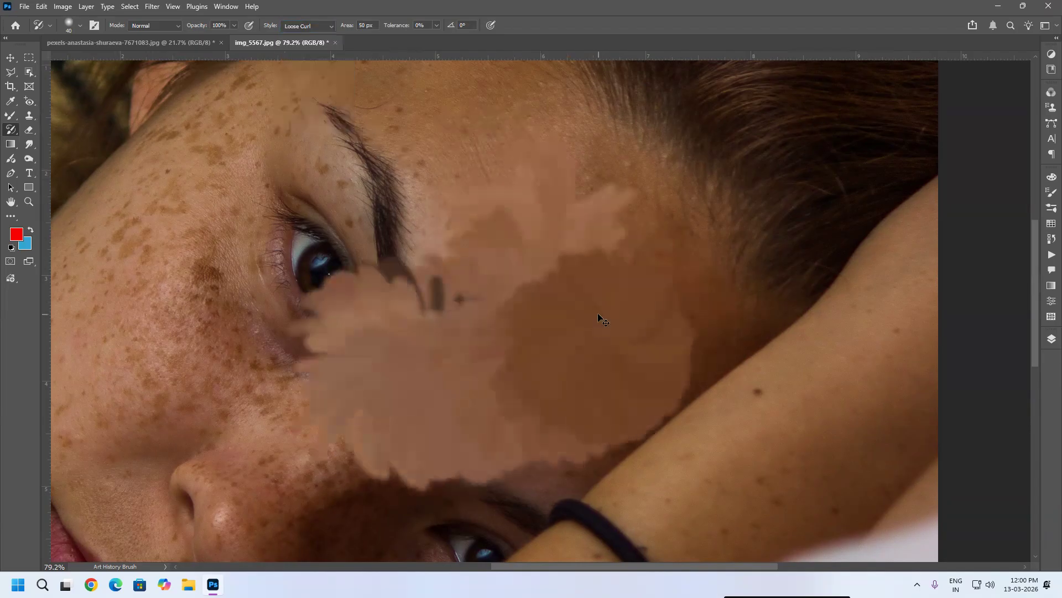
pyautogui.press('F12')
# Step: Reduce the brush size, paint Loose Curl over the hair tie on the wrist, and revert the image
pyautogui.scroll(-3, 561, 310)
pyautogui.press('[')
pyautogui.press('[')
pyautogui.moveTo(550, 308); pyautogui.dragTo(659, 421)
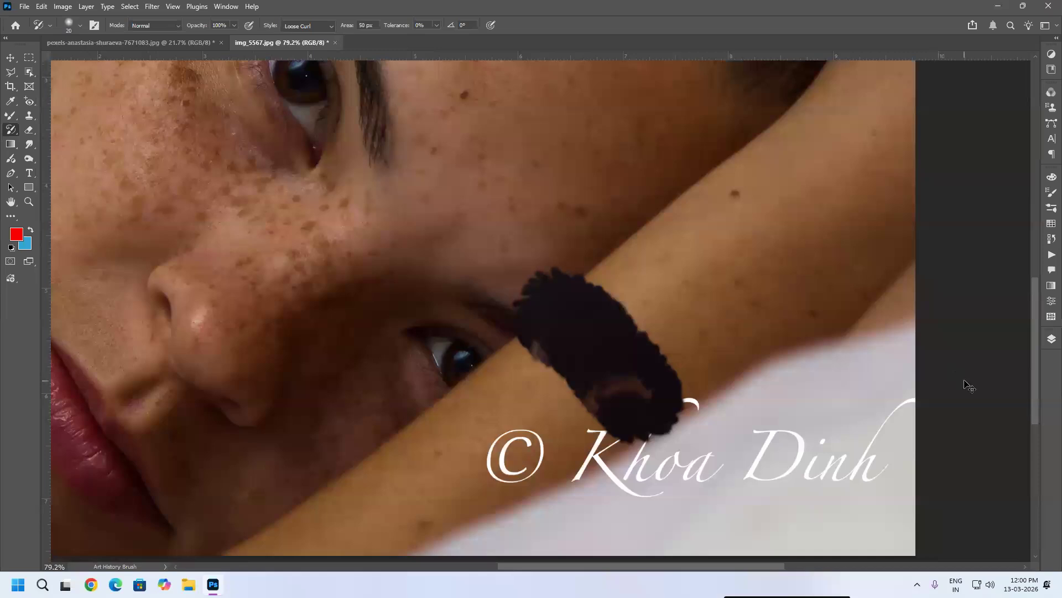
pyautogui.press('F12')
# Step: Shrink the brush to about 9 and paint a Loose Curl stroke along the hair tie on the wrist
pyautogui.press('[')
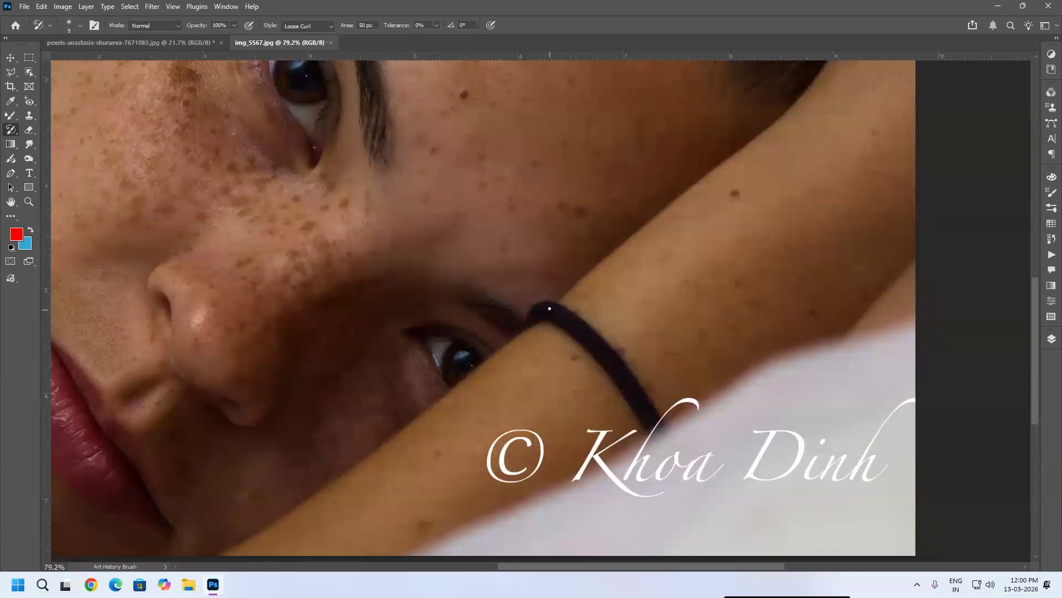
pyautogui.moveTo(581, 328)
pyautogui.mouseDown()
pyautogui.moveTo(631, 382)
pyautogui.moveTo(645, 422)
pyautogui.mouseUp()
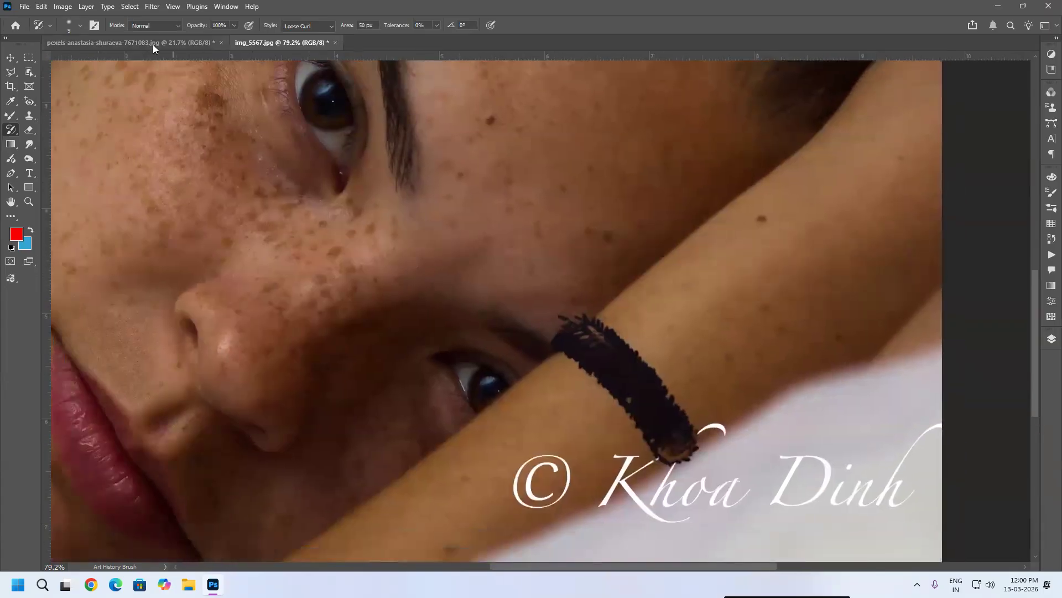
# Step: Switch to the children photo, zoom in, and paint Loose Curl across the standing girl's sweater collar
pyautogui.click(153, 44)
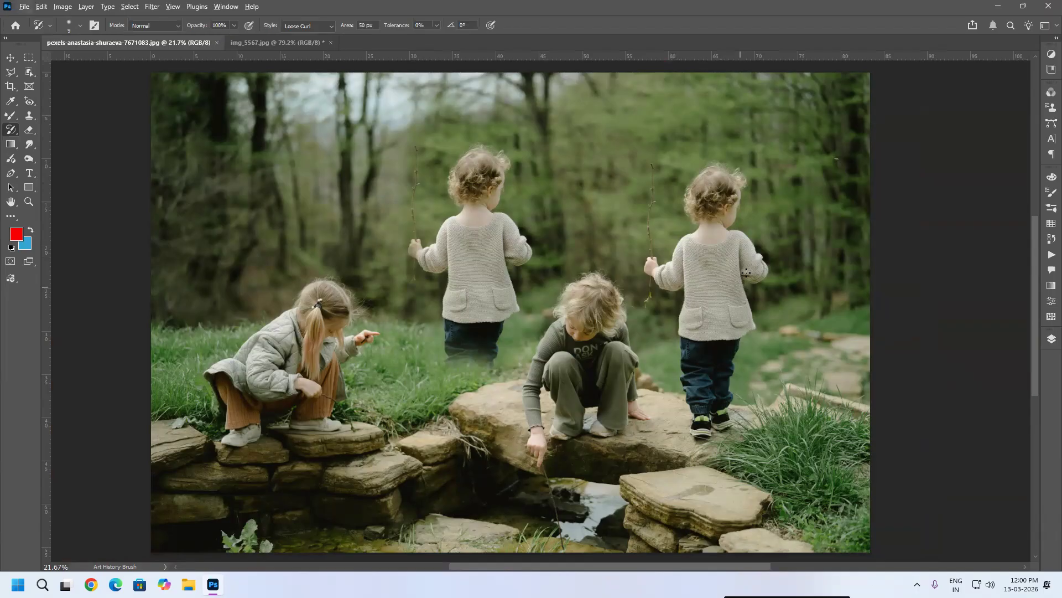
pyautogui.scroll(3, 751, 275)
pyautogui.scroll(5, 734, 188)
pyautogui.moveTo(704, 173)
pyautogui.mouseDown()
pyautogui.moveTo(676, 208)
pyautogui.moveTo(616, 228)
pyautogui.moveTo(591, 228)
pyautogui.moveTo(545, 192)
pyautogui.mouseUp()
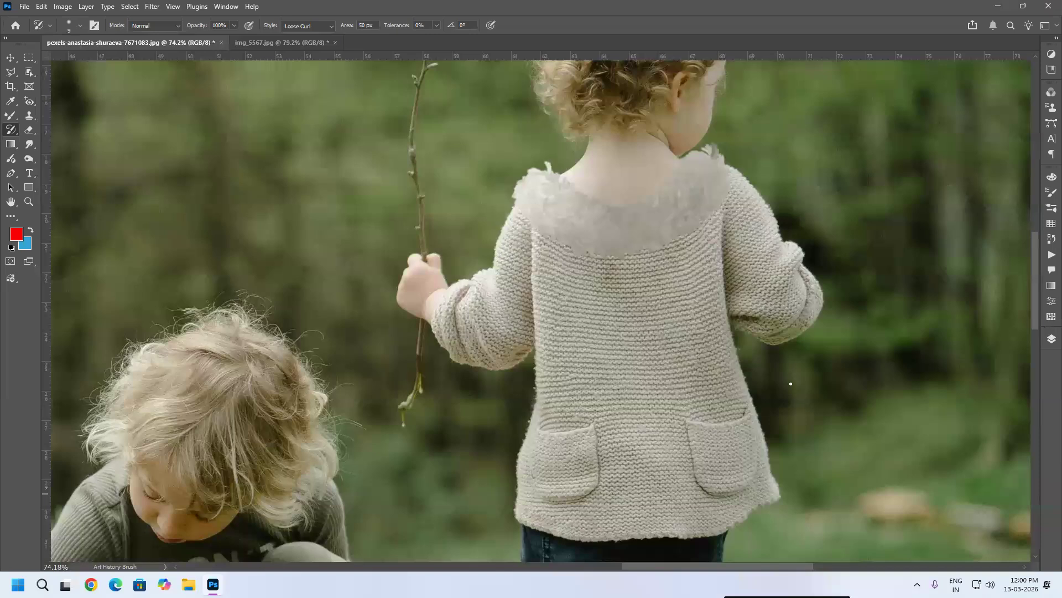
# Step: Dab Loose Curl on the sweater's right pocket and undo it
pyautogui.scroll(1, 715, 423)
pyautogui.scroll(1, 670, 418)
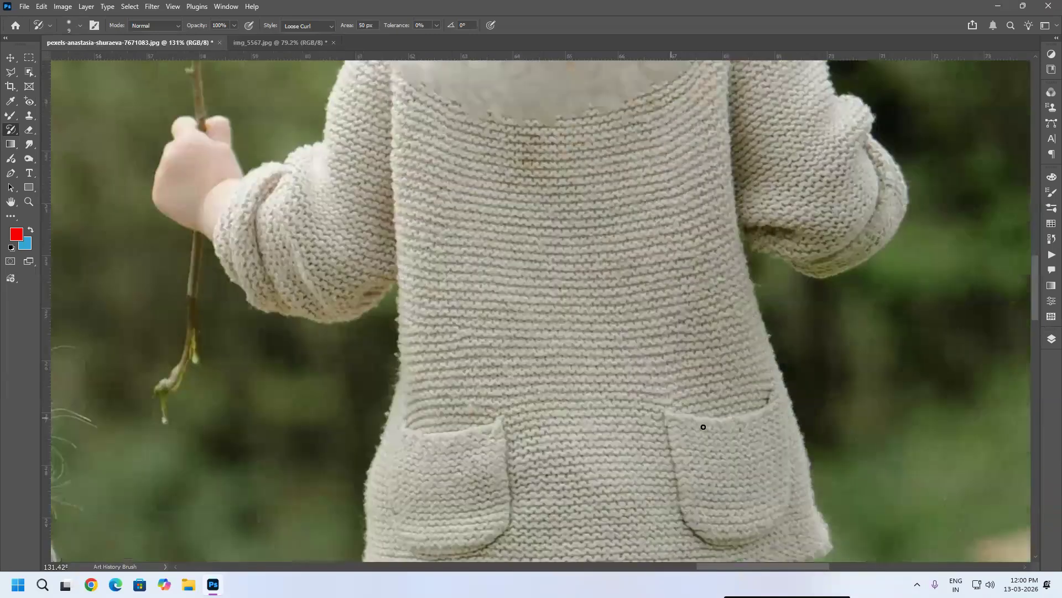
pyautogui.click(764, 409)
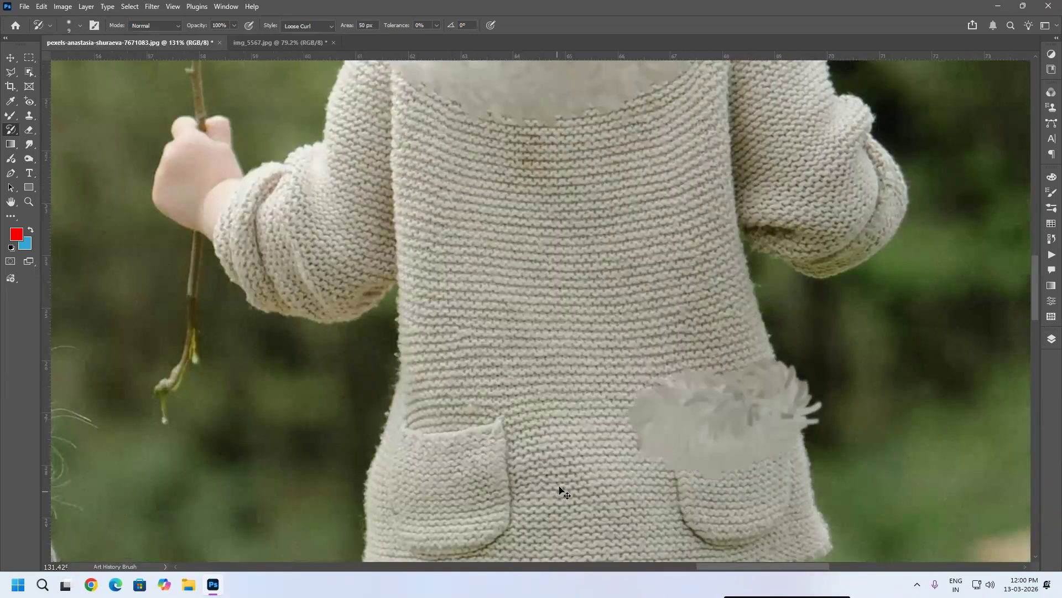
pyautogui.hotkey('ctrl', 'z')
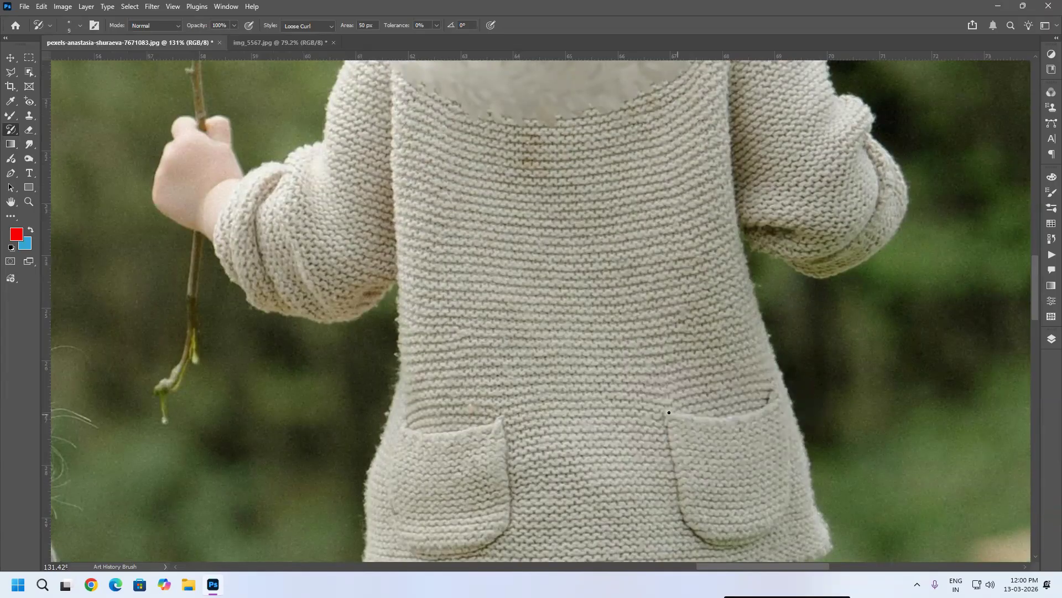
# Step: Paint Loose Curl along the tops of both sweater pockets
pyautogui.click(757, 413)
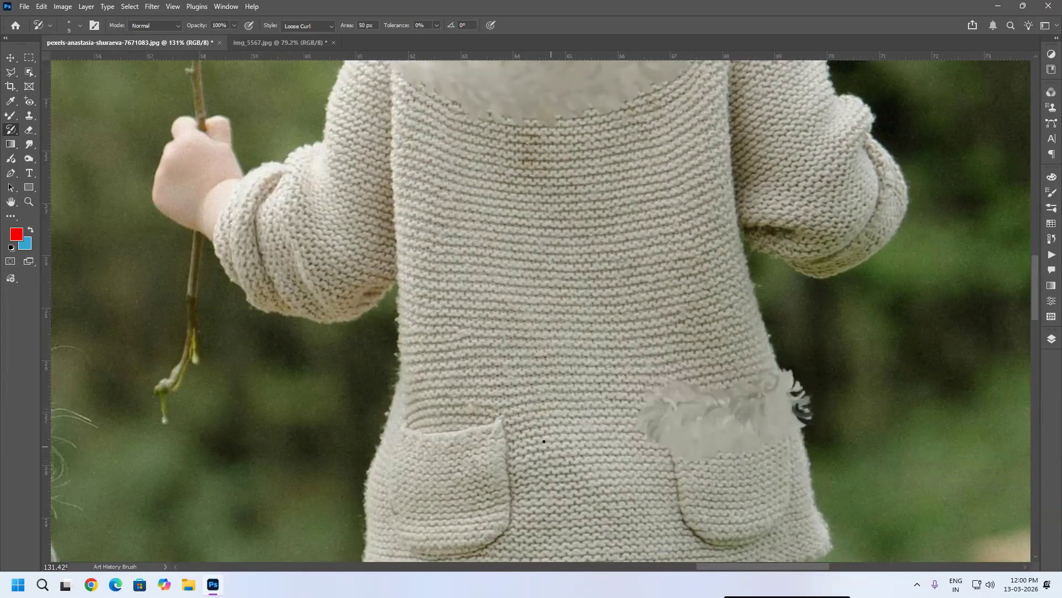
pyautogui.moveTo(506, 424)
pyautogui.mouseDown()
pyautogui.moveTo(409, 437)
pyautogui.moveTo(376, 421)
pyautogui.mouseUp()
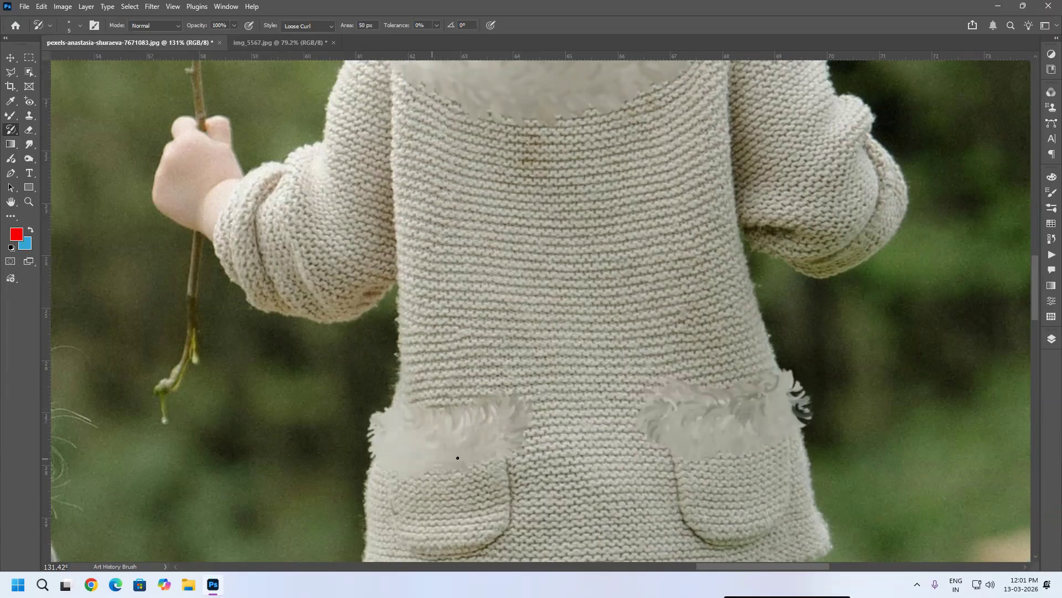
# Step: Paint Loose Curl over both sleeve cuffs of the standing girl's sweater
pyautogui.scroll(-1, 632, 341)
pyautogui.scroll(-2, 632, 341)
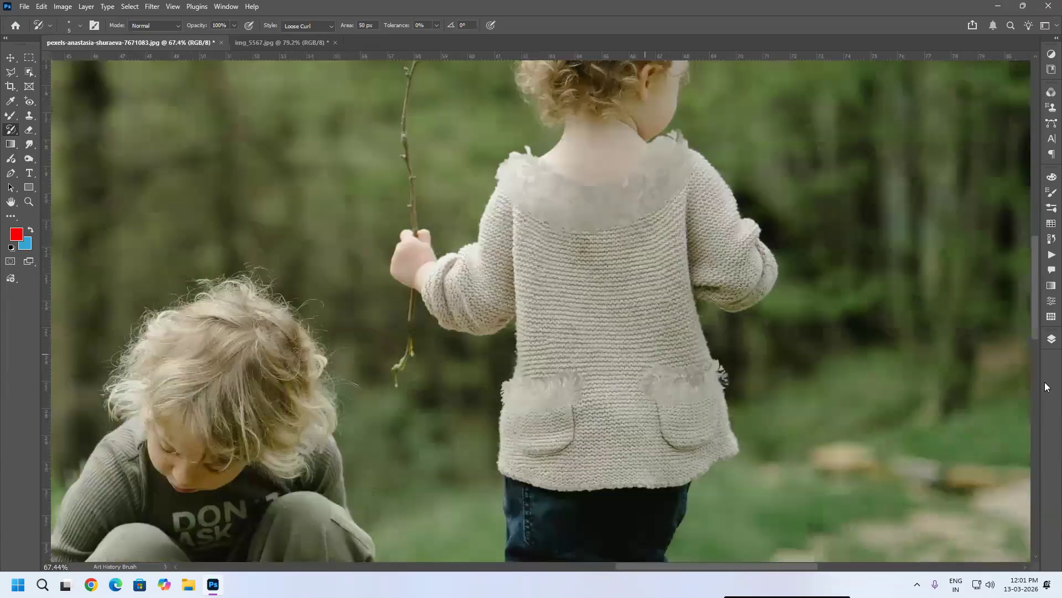
pyautogui.scroll(-1, 1046, 387)
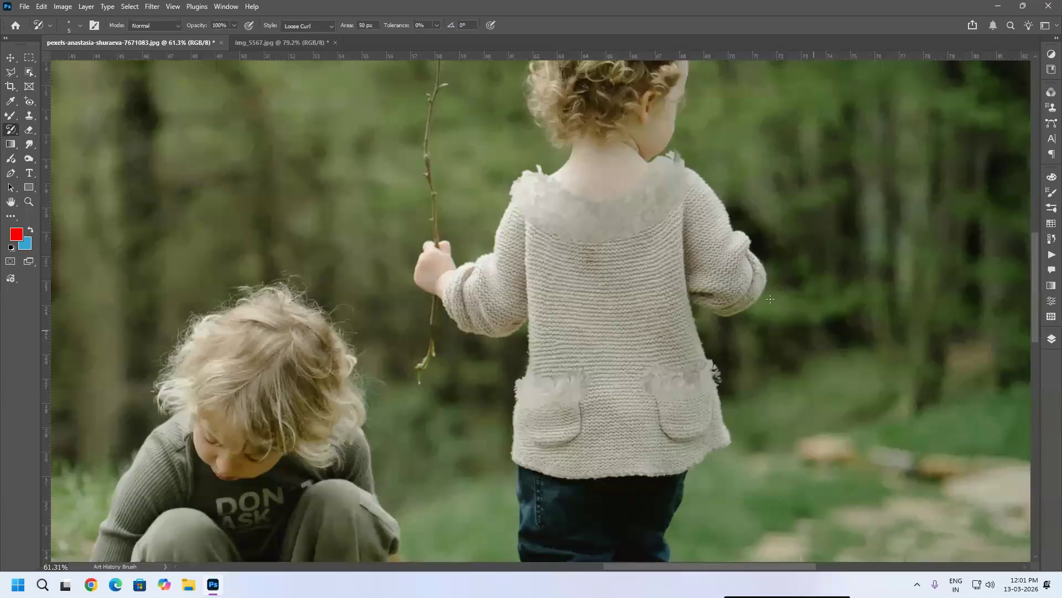
pyautogui.scroll(3, 763, 254)
pyautogui.scroll(3, 753, 253)
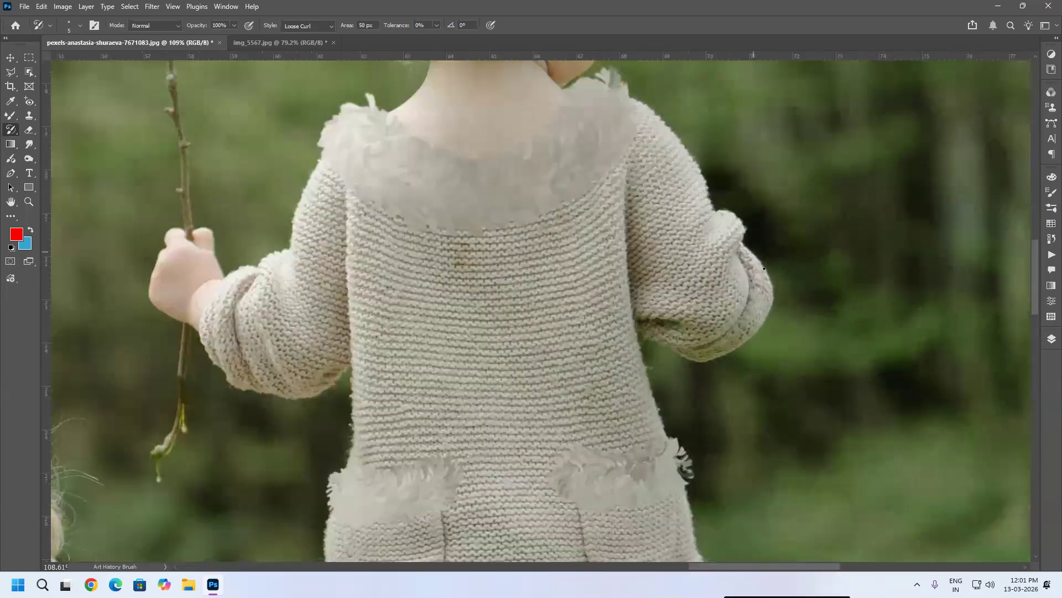
pyautogui.moveTo(759, 306)
pyautogui.mouseDown()
pyautogui.moveTo(703, 365)
pyautogui.moveTo(689, 346)
pyautogui.mouseUp()
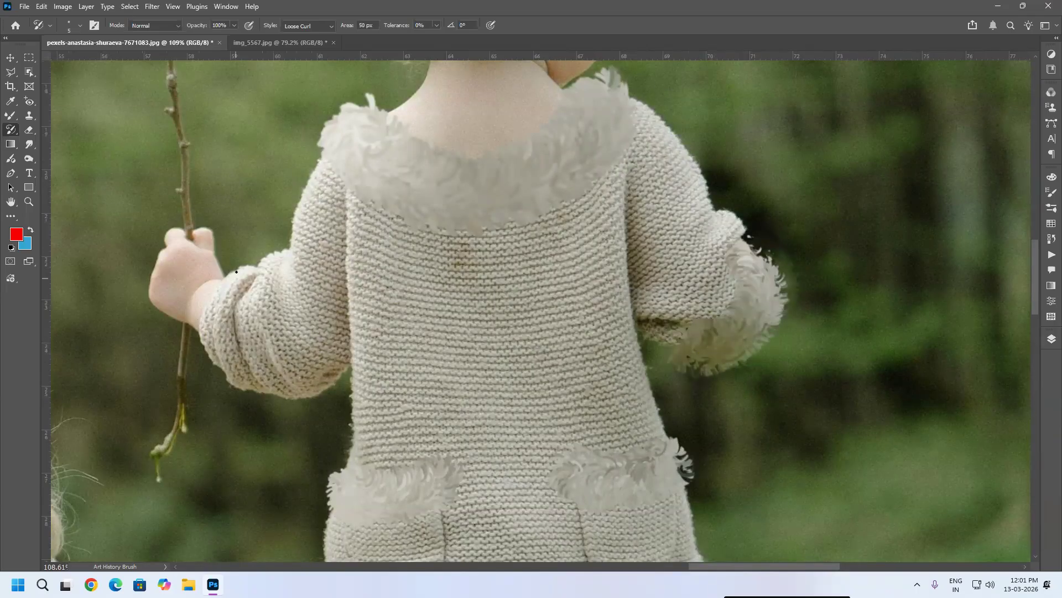
pyautogui.moveTo(210, 311)
pyautogui.mouseDown()
pyautogui.moveTo(202, 335)
pyautogui.moveTo(224, 374)
pyautogui.mouseUp()
# Step: Paint Loose Curl along the hems of both trouser legs of the crouching girl on the left
pyautogui.scroll(-3, 546, 262)
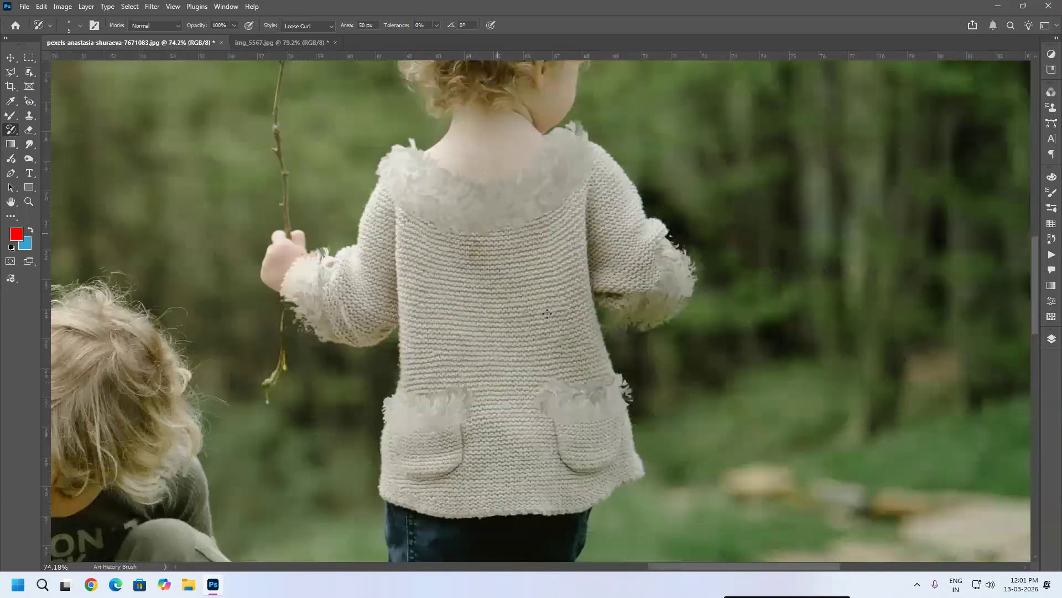
pyautogui.scroll(-3, 547, 314)
pyautogui.scroll(-1, 645, 397)
pyautogui.moveTo(484, 471); pyautogui.dragTo(598, 392)
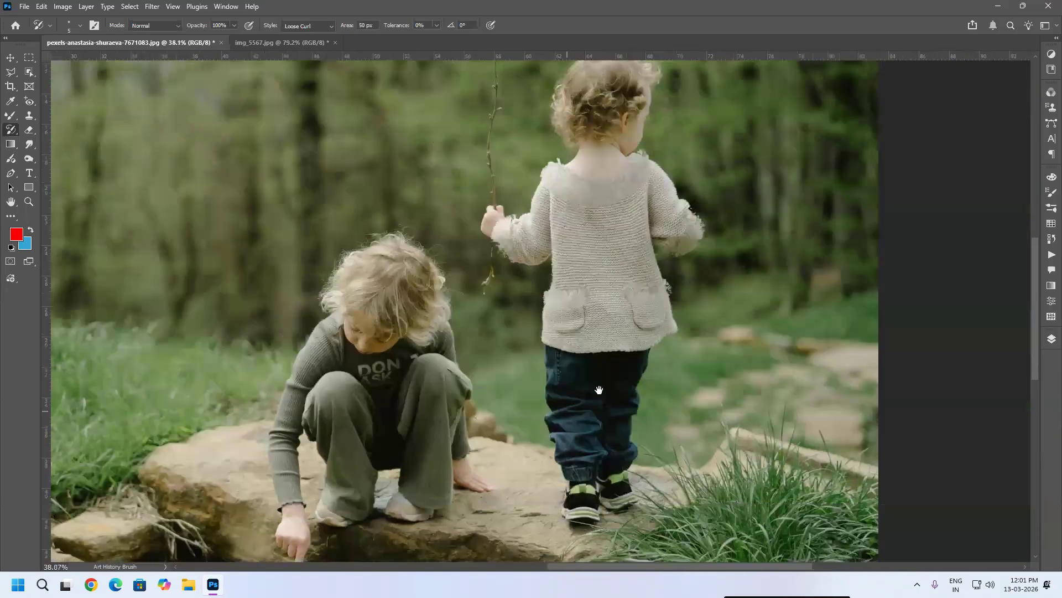
pyautogui.scroll(3, 627, 192)
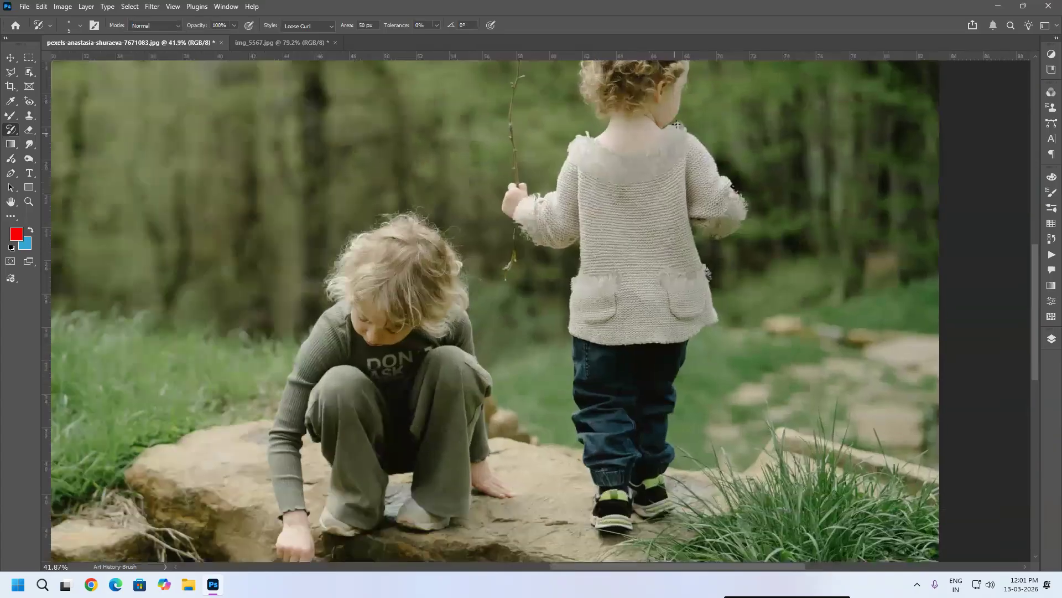
pyautogui.scroll(1, 680, 153)
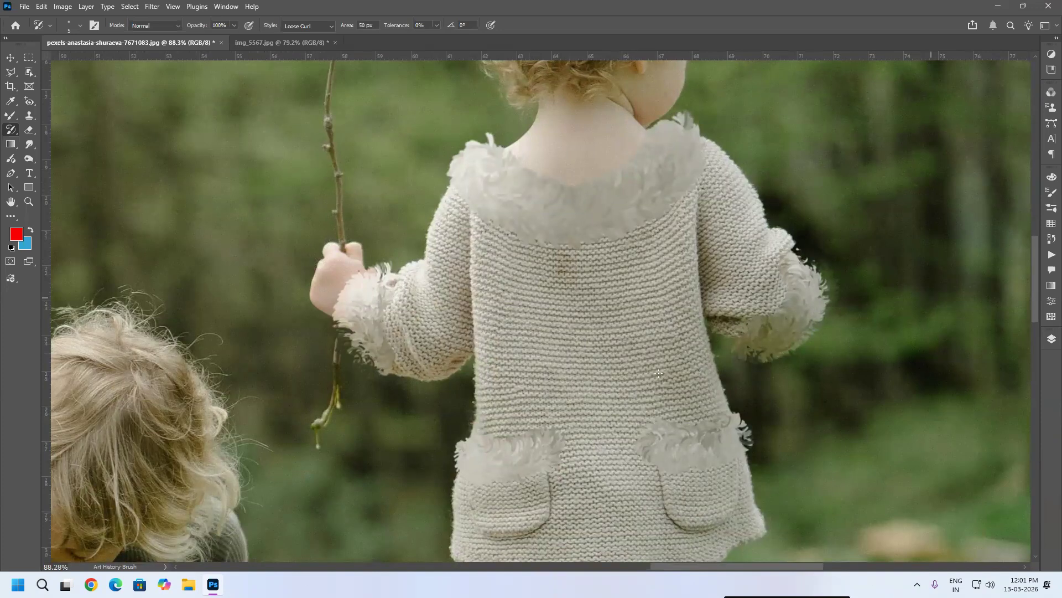
pyautogui.scroll(-7, 532, 326)
pyautogui.moveTo(284, 400); pyautogui.dragTo(786, 261)
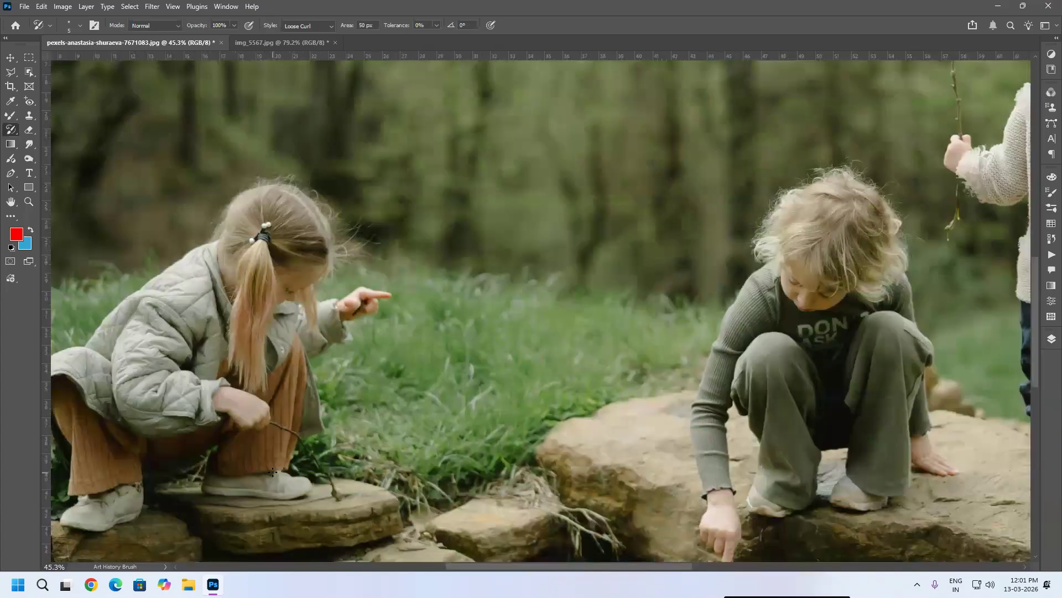
pyautogui.scroll(3, 275, 464)
pyautogui.scroll(4, 288, 463)
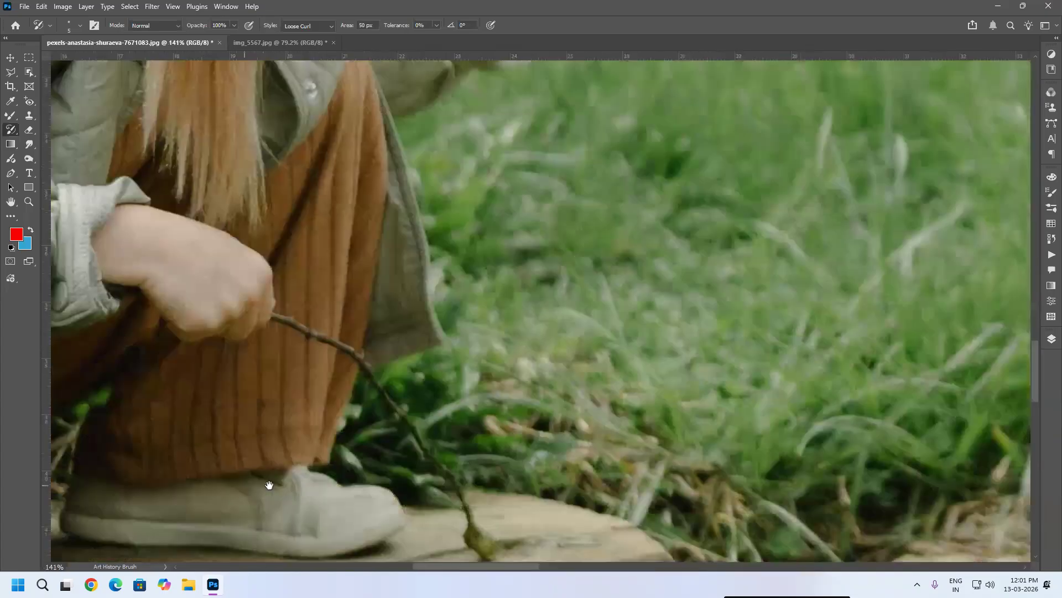
pyautogui.scroll(1, 505, 420)
pyautogui.moveTo(507, 396)
pyautogui.mouseDown()
pyautogui.moveTo(554, 401)
pyautogui.moveTo(331, 406)
pyautogui.mouseUp()
pyautogui.moveTo(571, 377)
pyautogui.mouseDown()
pyautogui.moveTo(578, 392)
pyautogui.moveTo(589, 387)
pyautogui.mouseUp()
pyautogui.press('space')
pyautogui.moveTo(535, 433); pyautogui.dragTo(906, 340)
pyautogui.moveTo(380, 335)
pyautogui.mouseDown()
pyautogui.moveTo(277, 382)
pyautogui.moveTo(138, 412)
pyautogui.moveTo(119, 388)
pyautogui.moveTo(125, 360)
pyautogui.mouseUp()
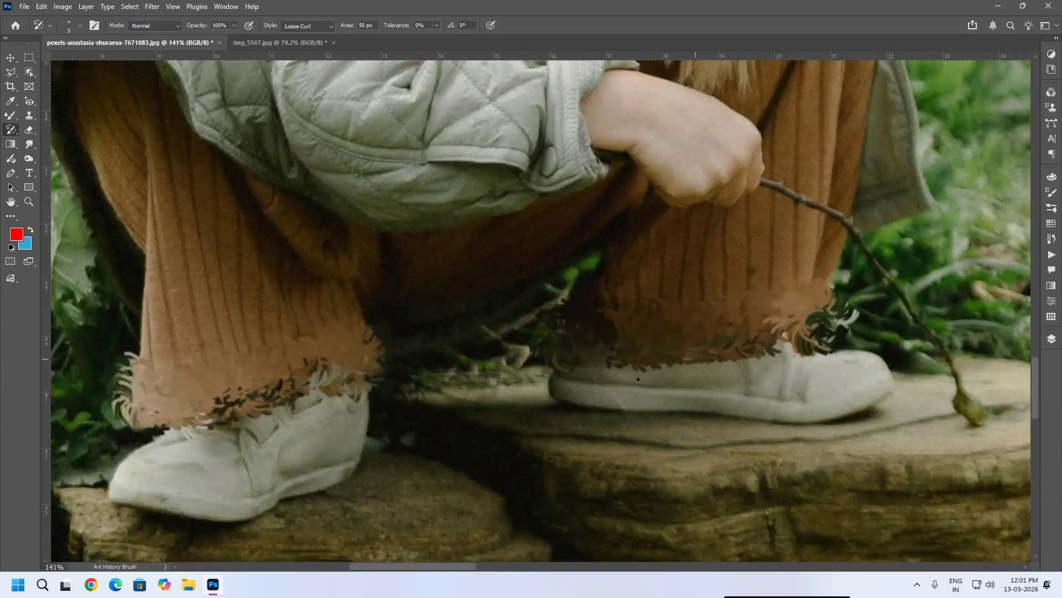
# Step: Paint Loose Curl along the lower edge of the crouching girl's jacket
pyautogui.scroll(-5, 638, 379)
pyautogui.scroll(-3, 872, 428)
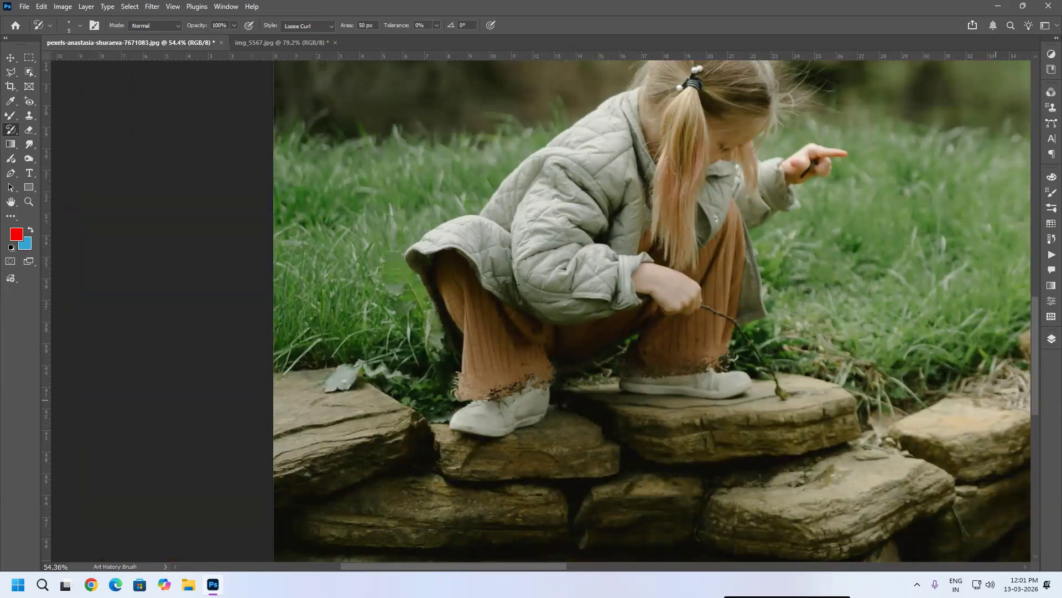
pyautogui.moveTo(510, 298)
pyautogui.mouseDown()
pyautogui.moveTo(446, 250)
pyautogui.moveTo(411, 250)
pyautogui.moveTo(413, 269)
pyautogui.mouseUp()
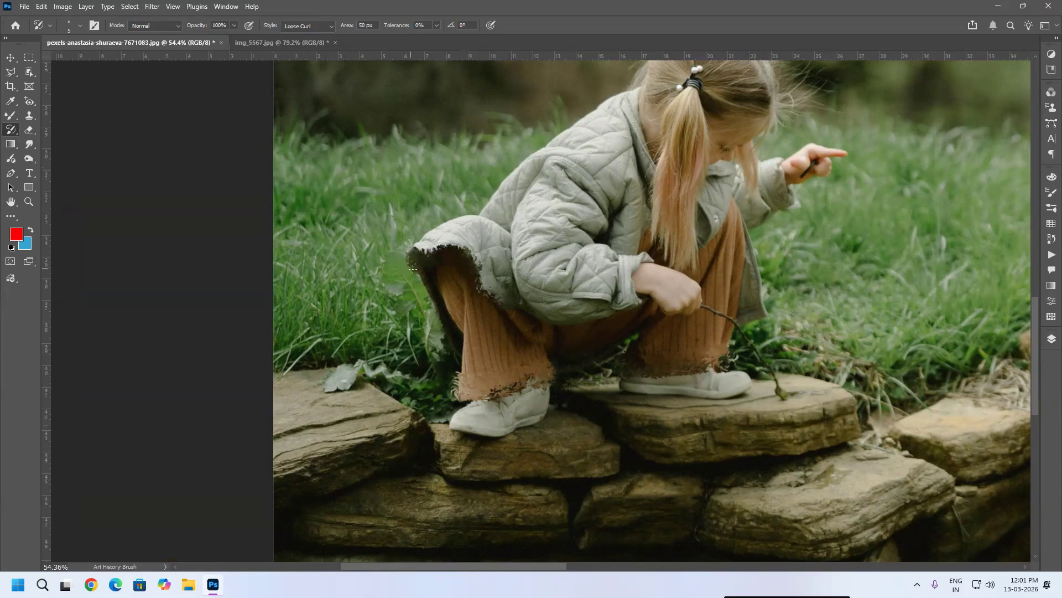
pyautogui.scroll(5, 487, 260)
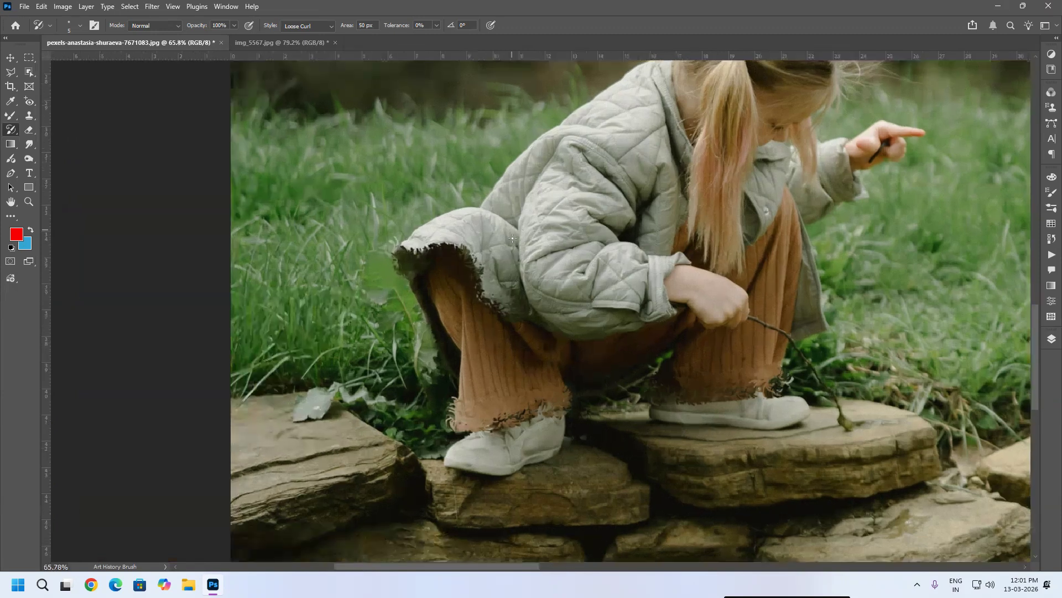
pyautogui.scroll(4, 456, 300)
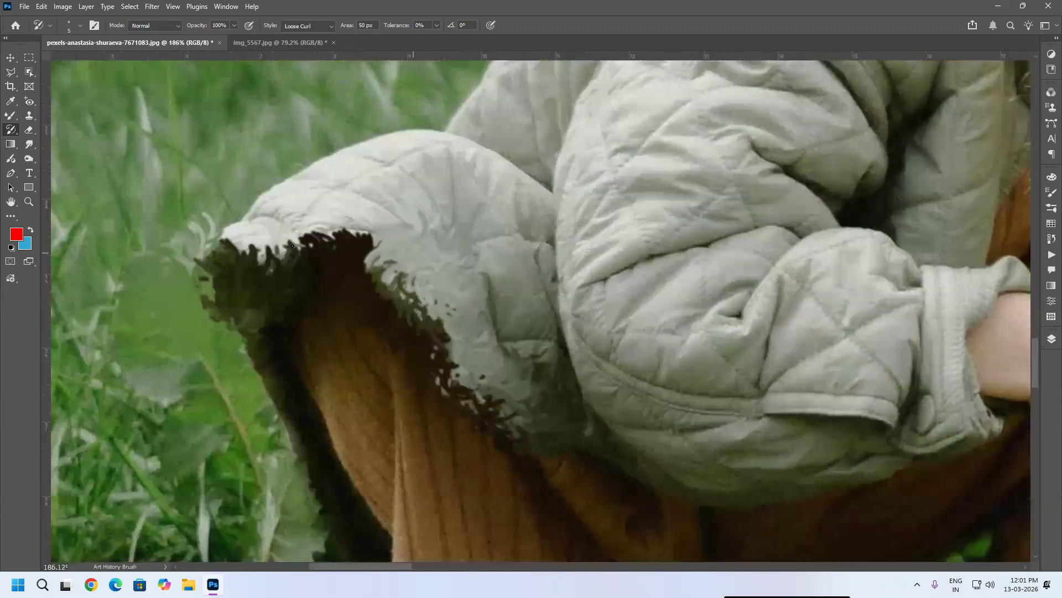
pyautogui.moveTo(292, 246); pyautogui.dragTo(337, 276)
pyautogui.moveTo(465, 332)
pyautogui.mouseDown()
pyautogui.moveTo(541, 401)
pyautogui.moveTo(512, 351)
pyautogui.moveTo(374, 245)
pyautogui.moveTo(333, 230)
pyautogui.moveTo(266, 244)
pyautogui.moveTo(229, 274)
pyautogui.moveTo(210, 246)
pyautogui.mouseUp()
# Step: Switch the style to Loose Curl Long and paint strokes along the stick beside the girl's knee
pyautogui.scroll(-6, 526, 266)
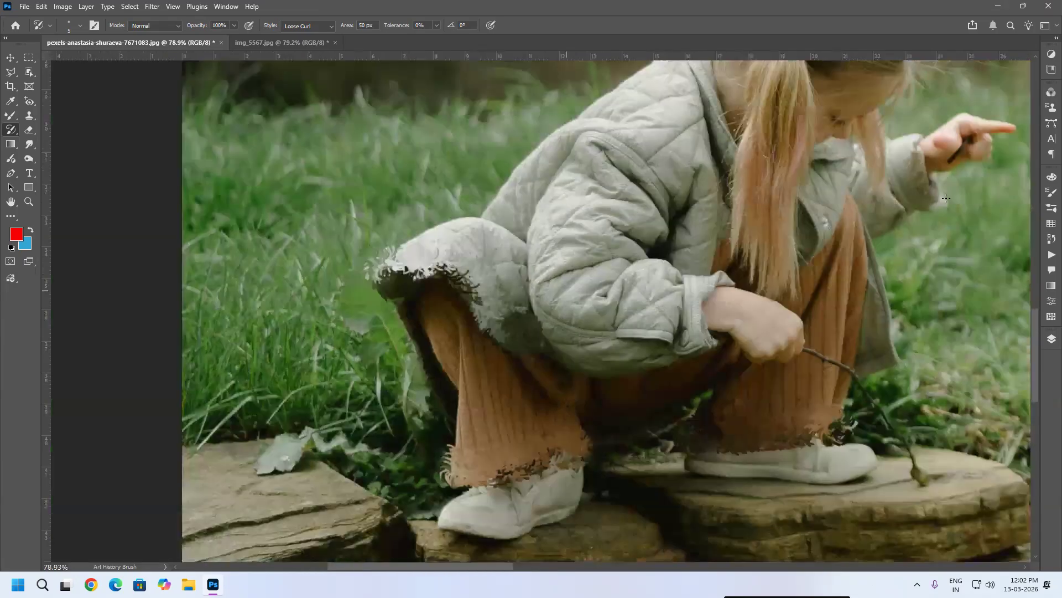
pyautogui.click(326, 29)
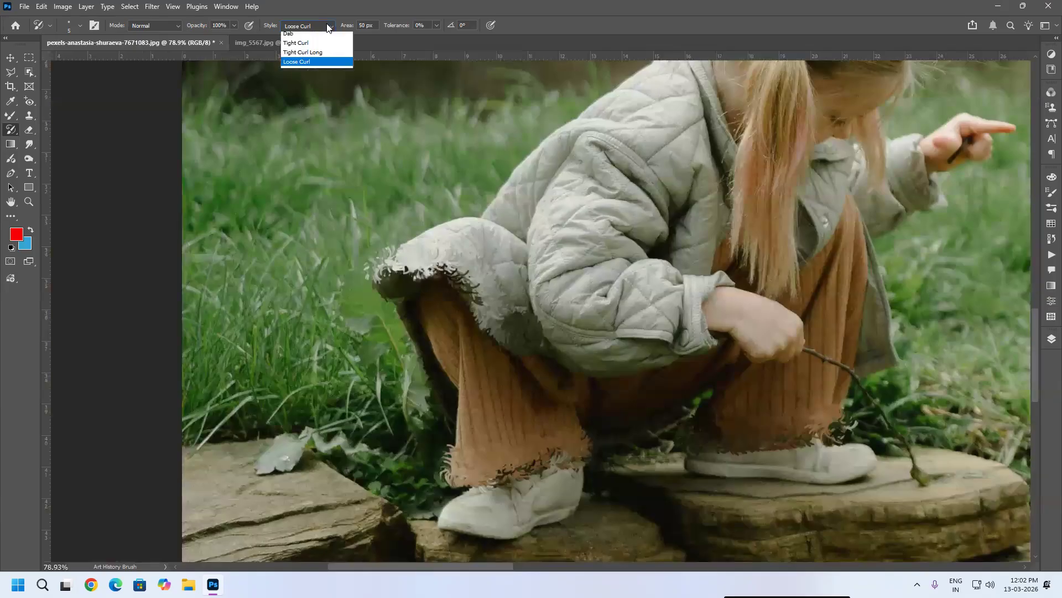
pyautogui.click(300, 123)
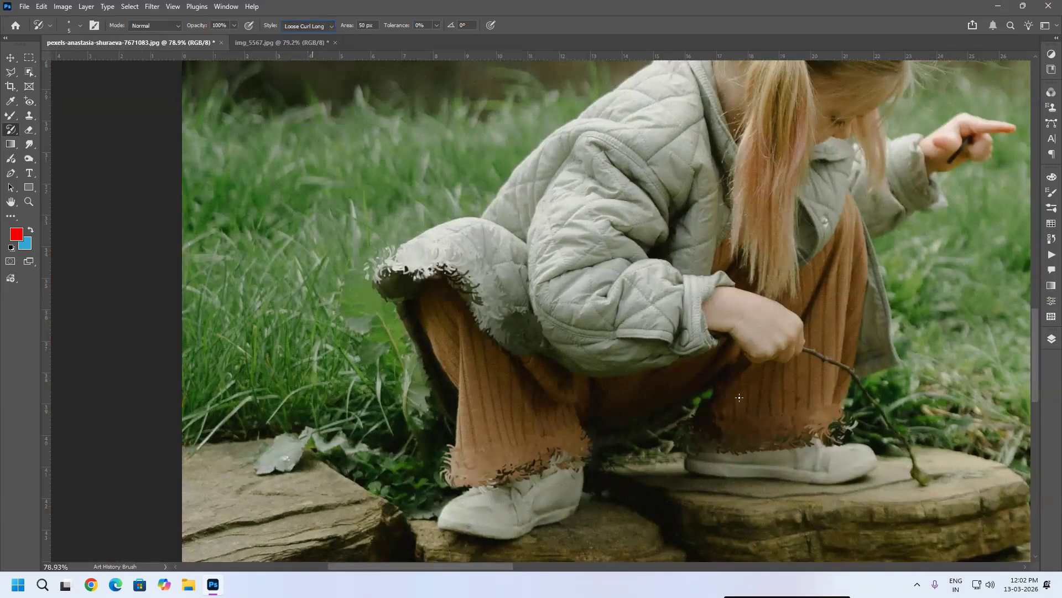
pyautogui.moveTo(896, 436)
pyautogui.mouseDown()
pyautogui.moveTo(916, 451)
pyautogui.moveTo(918, 489)
pyautogui.moveTo(915, 443)
pyautogui.mouseUp()
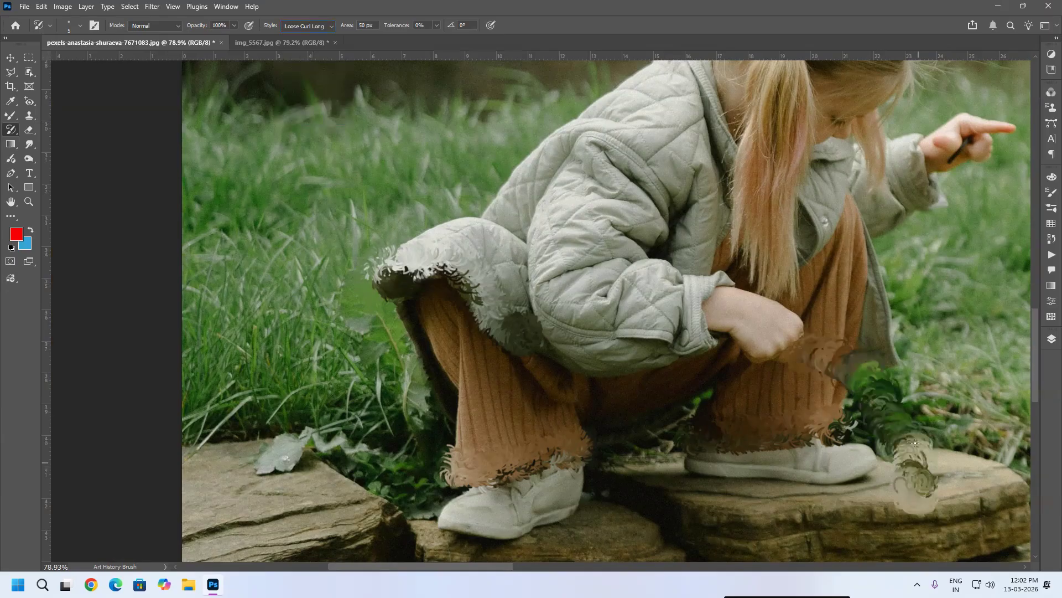
pyautogui.moveTo(858, 315)
pyautogui.mouseDown()
pyautogui.moveTo(951, 295)
pyautogui.moveTo(965, 212)
pyautogui.moveTo(1001, 288)
pyautogui.moveTo(944, 371)
pyautogui.moveTo(914, 377)
pyautogui.moveTo(1002, 291)
pyautogui.moveTo(1015, 396)
pyautogui.moveTo(906, 426)
pyautogui.moveTo(974, 410)
pyautogui.moveTo(998, 317)
pyautogui.moveTo(950, 309)
pyautogui.moveTo(951, 361)
pyautogui.moveTo(1014, 197)
pyautogui.moveTo(999, 161)
pyautogui.moveTo(1008, 130)
pyautogui.moveTo(1021, 281)
pyautogui.moveTo(987, 324)
pyautogui.moveTo(957, 203)
pyautogui.moveTo(920, 320)
pyautogui.moveTo(901, 237)
pyautogui.moveTo(880, 345)
pyautogui.moveTo(867, 221)
pyautogui.moveTo(882, 318)
pyautogui.moveTo(850, 301)
pyautogui.mouseUp()
pyautogui.scroll(3, 879, 224)
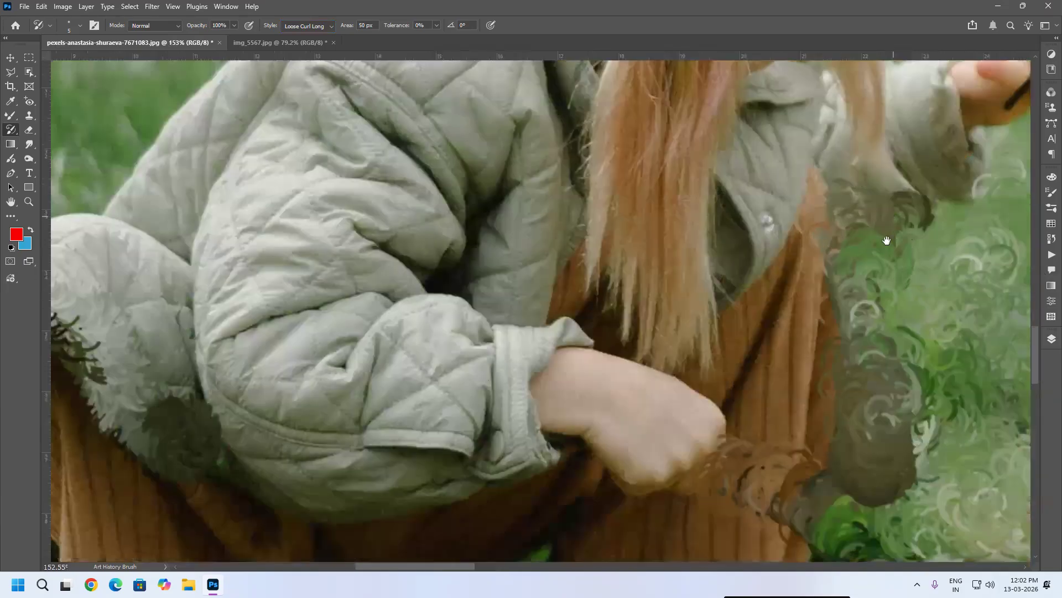
# Step: Paint more Loose Curl Long strokes over the crouching girl's jacket front, hand and the grass beside her
pyautogui.scroll(2, 789, 197)
pyautogui.moveTo(869, 110)
pyautogui.mouseDown()
pyautogui.moveTo(787, 160)
pyautogui.moveTo(780, 204)
pyautogui.moveTo(797, 154)
pyautogui.moveTo(793, 122)
pyautogui.moveTo(845, 242)
pyautogui.moveTo(868, 409)
pyautogui.moveTo(766, 485)
pyautogui.moveTo(712, 321)
pyautogui.moveTo(663, 431)
pyautogui.moveTo(645, 219)
pyautogui.moveTo(603, 381)
pyautogui.moveTo(550, 503)
pyautogui.moveTo(604, 517)
pyautogui.mouseUp()
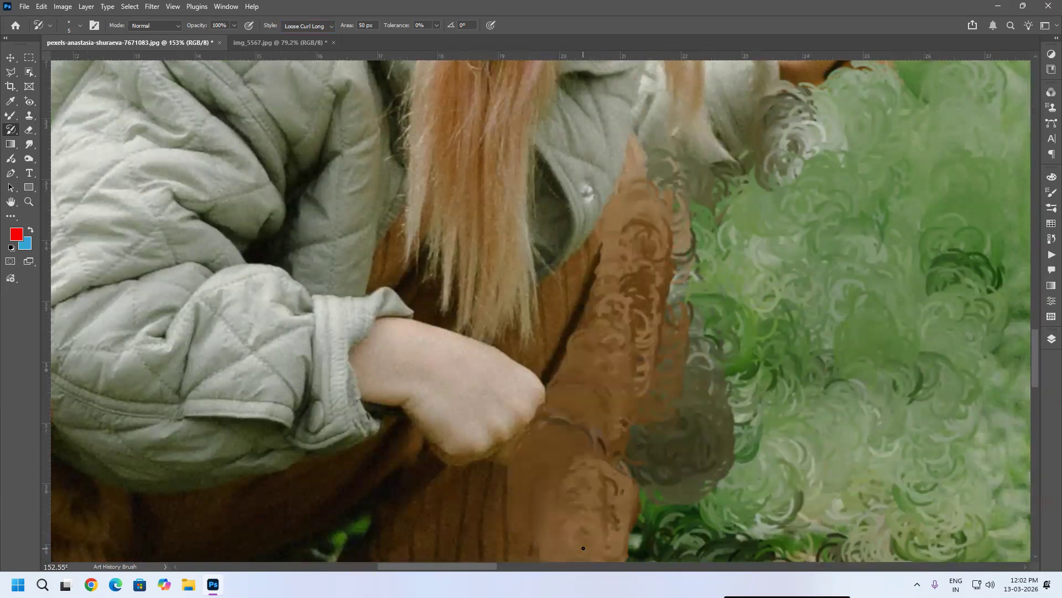
pyautogui.moveTo(704, 391)
pyautogui.mouseDown()
pyautogui.moveTo(664, 301)
pyautogui.moveTo(642, 202)
pyautogui.mouseUp()
pyautogui.moveTo(450, 364)
pyautogui.mouseDown()
pyautogui.moveTo(515, 299)
pyautogui.moveTo(415, 359)
pyautogui.moveTo(432, 277)
pyautogui.moveTo(536, 149)
pyautogui.moveTo(587, 105)
pyautogui.mouseUp()
pyautogui.scroll(-6, 696, 329)
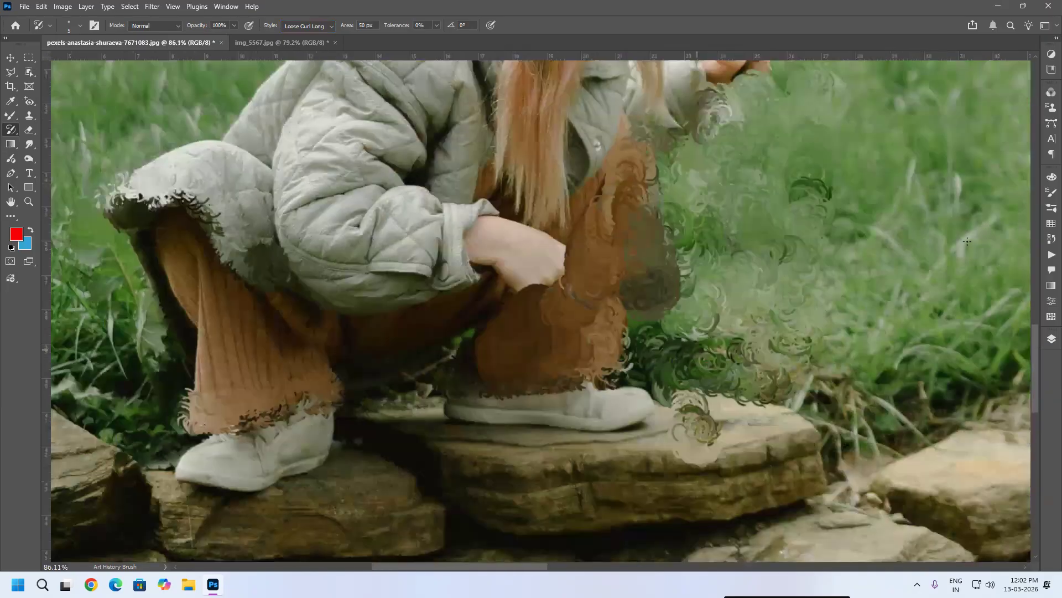
# Step: Revert the photo to its last saved state and switch to the Eraser tool
pyautogui.press('F12')
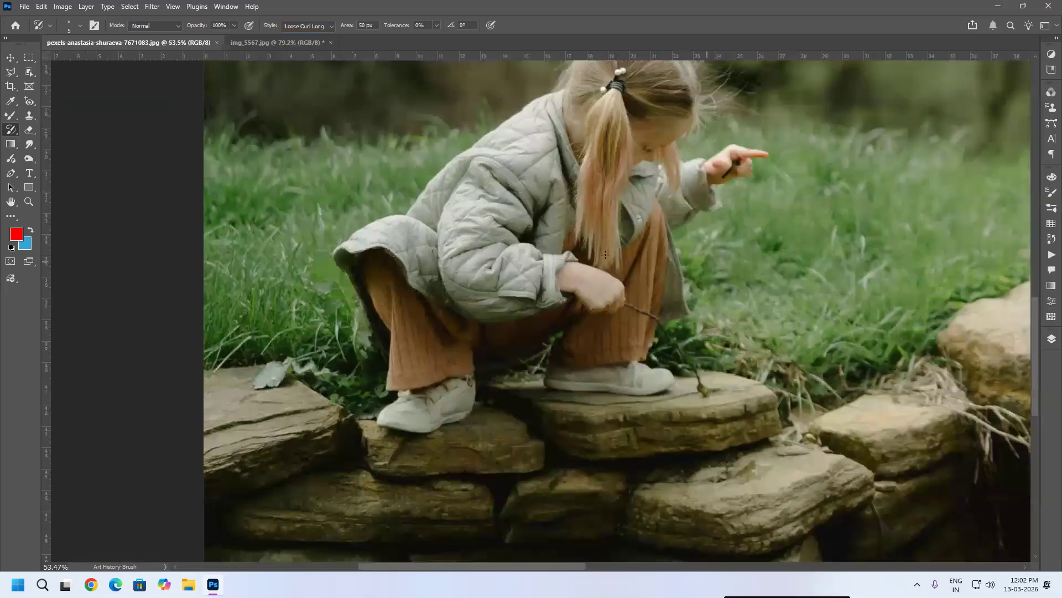
pyautogui.rightClick(13, 132)
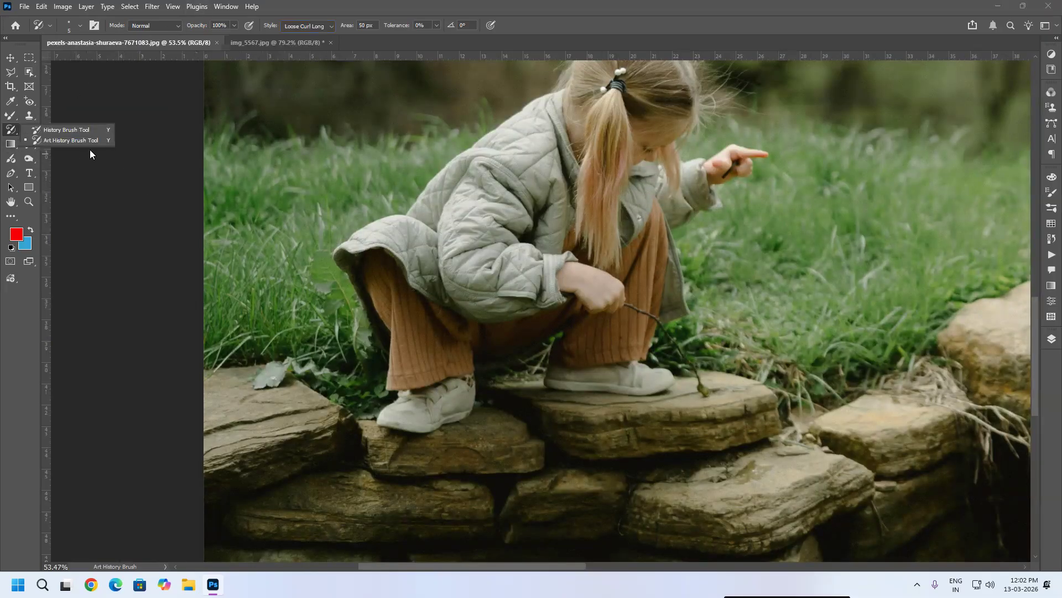
pyautogui.click(458, 10)
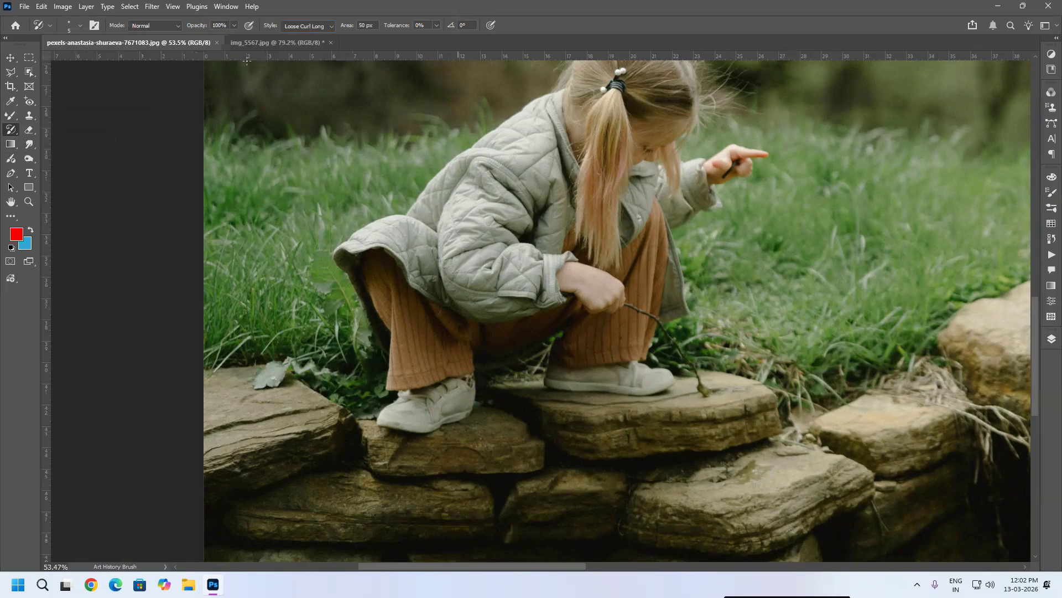
pyautogui.click(30, 129)
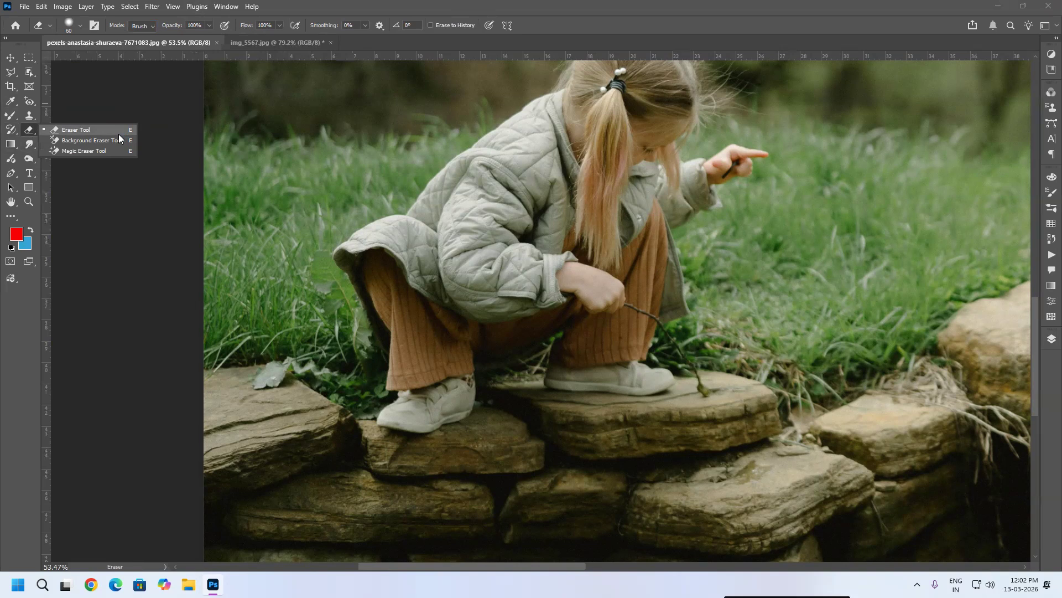
# Step: Reset the default colours, enlarge the eraser to 250 px, erase broad strokes across the girl and grass, then revert the photo
pyautogui.press('d')
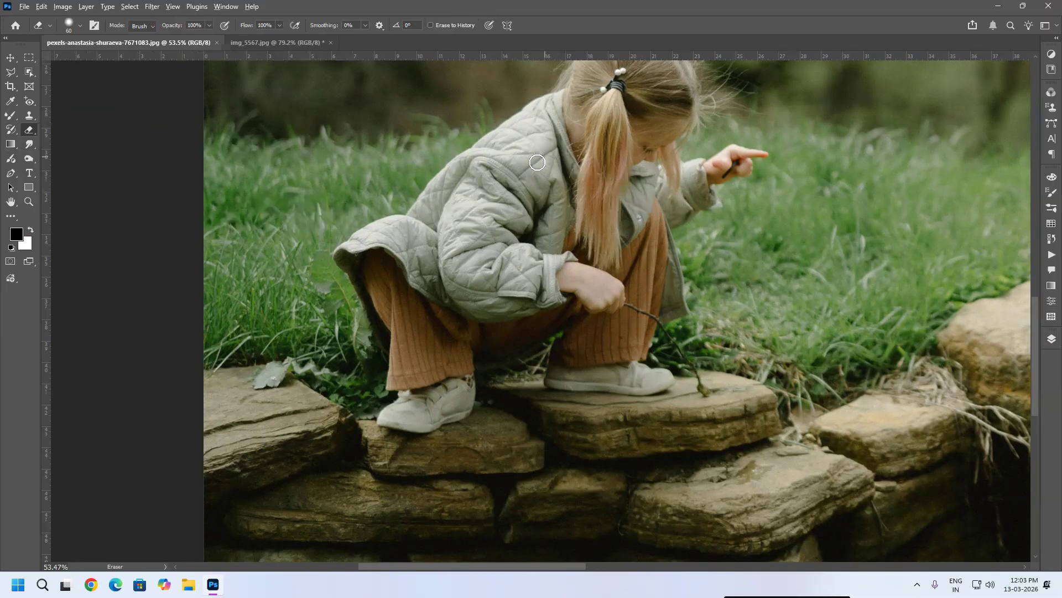
pyautogui.scroll(-3, 606, 205)
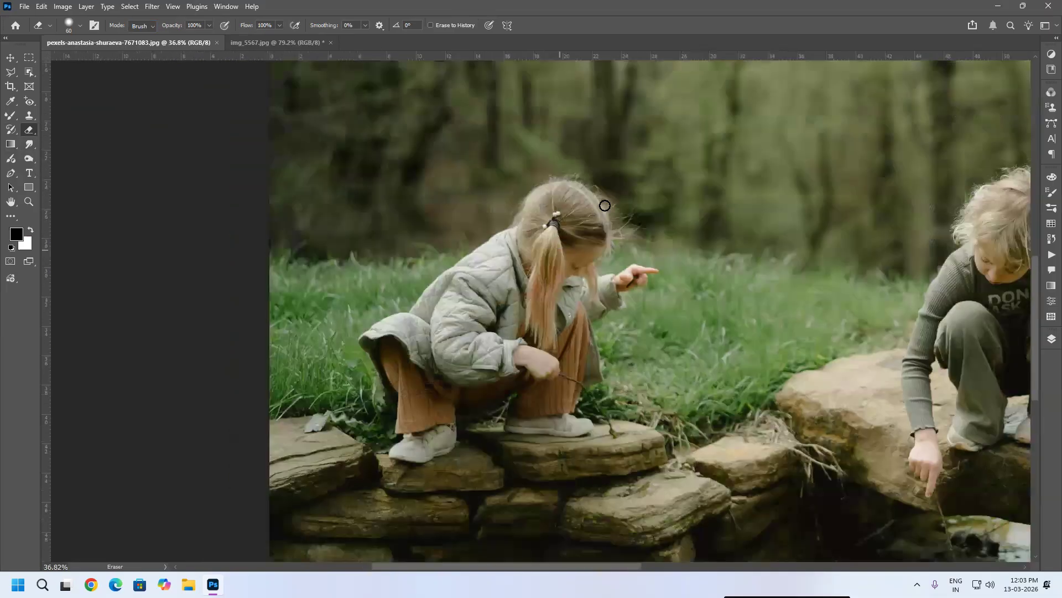
pyautogui.press(']')
pyautogui.press(']')
pyautogui.press(']')
pyautogui.press(']')
pyautogui.press(']')
pyautogui.press(']')
pyautogui.press(']')
pyautogui.press(']')
pyautogui.press(']')
pyautogui.moveTo(684, 170)
pyautogui.mouseDown()
pyautogui.moveTo(590, 185)
pyautogui.moveTo(766, 209)
pyautogui.moveTo(537, 241)
pyautogui.moveTo(387, 297)
pyautogui.moveTo(807, 242)
pyautogui.moveTo(553, 268)
pyautogui.moveTo(951, 326)
pyautogui.moveTo(487, 344)
pyautogui.moveTo(288, 426)
pyautogui.moveTo(647, 387)
pyautogui.moveTo(502, 331)
pyautogui.moveTo(735, 337)
pyautogui.mouseUp()
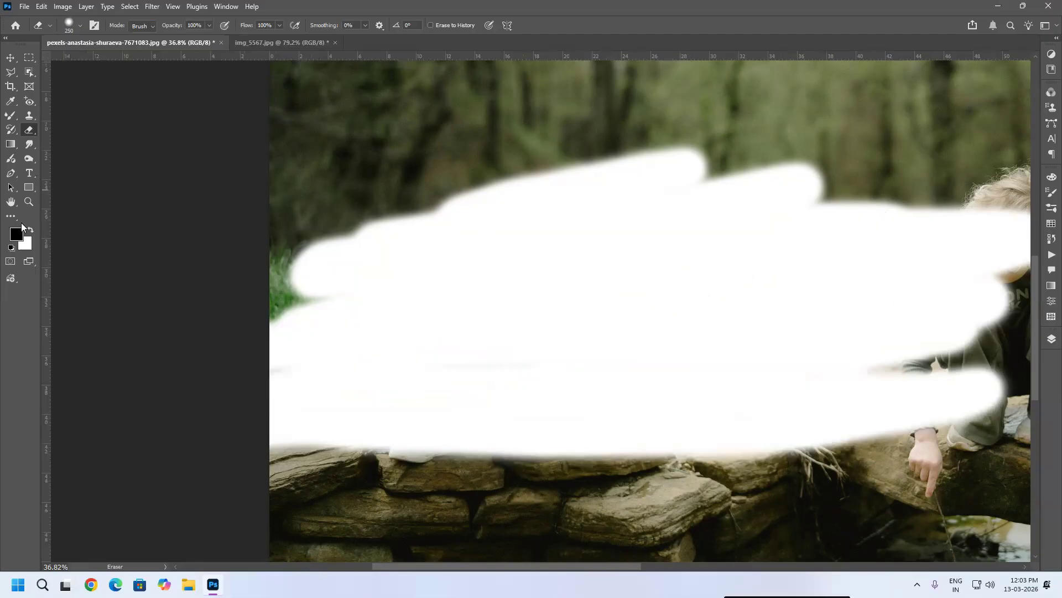
pyautogui.moveTo(654, 240)
pyautogui.mouseDown()
pyautogui.moveTo(973, 218)
pyautogui.moveTo(712, 166)
pyautogui.moveTo(185, 284)
pyautogui.moveTo(270, 296)
pyautogui.moveTo(653, 144)
pyautogui.mouseUp()
pyautogui.moveTo(997, 76); pyautogui.dragTo(462, 244)
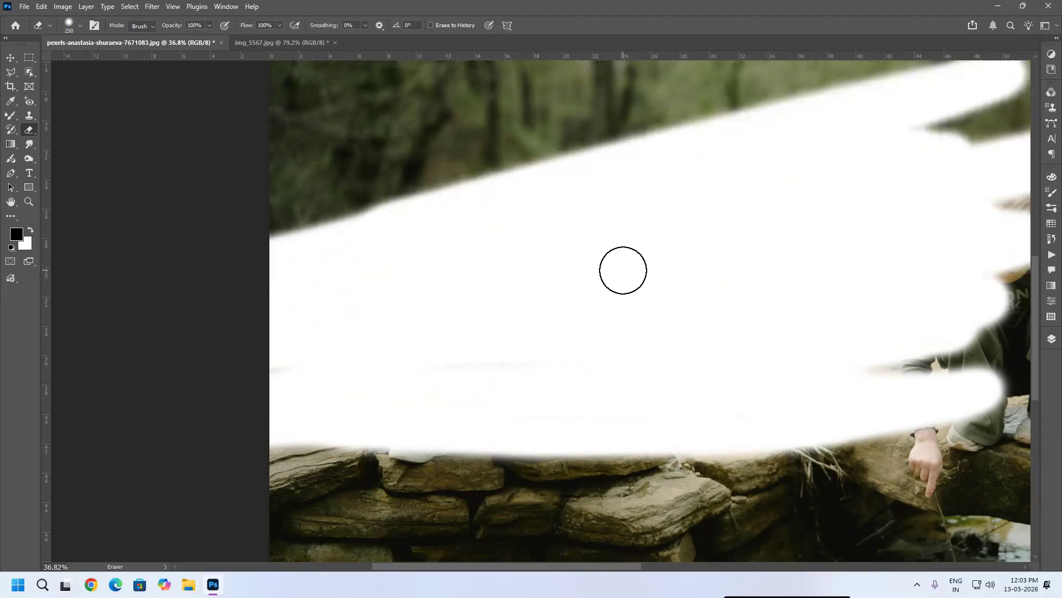
pyautogui.press('F12')
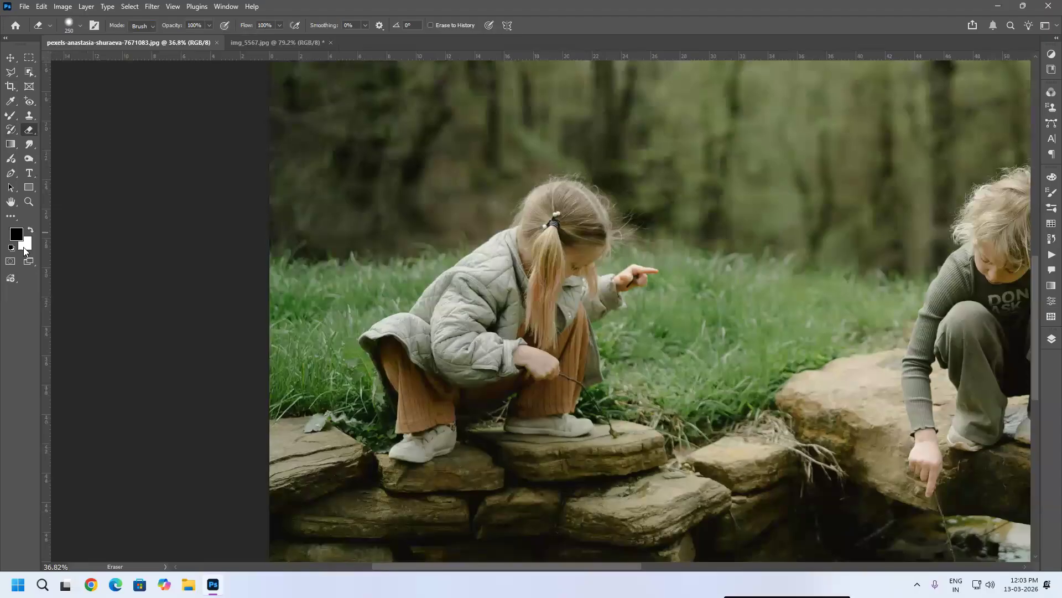
# Step: Set the background colour to ff0000 and erase broad strokes across the crouching girl and the rocks
pyautogui.click(23, 247)
pyautogui.write('ff0000')
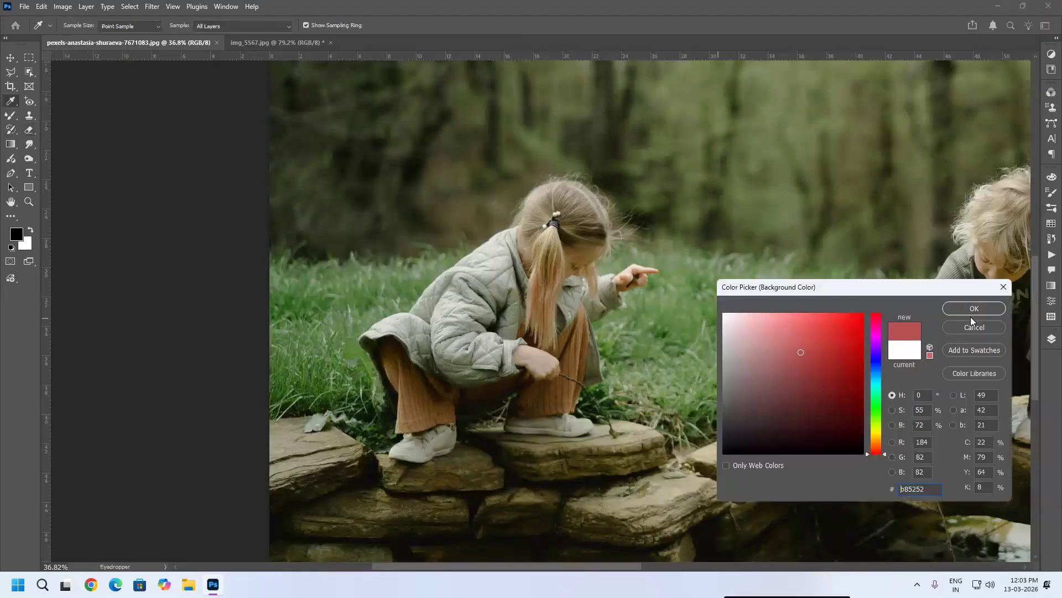
pyautogui.click(959, 306)
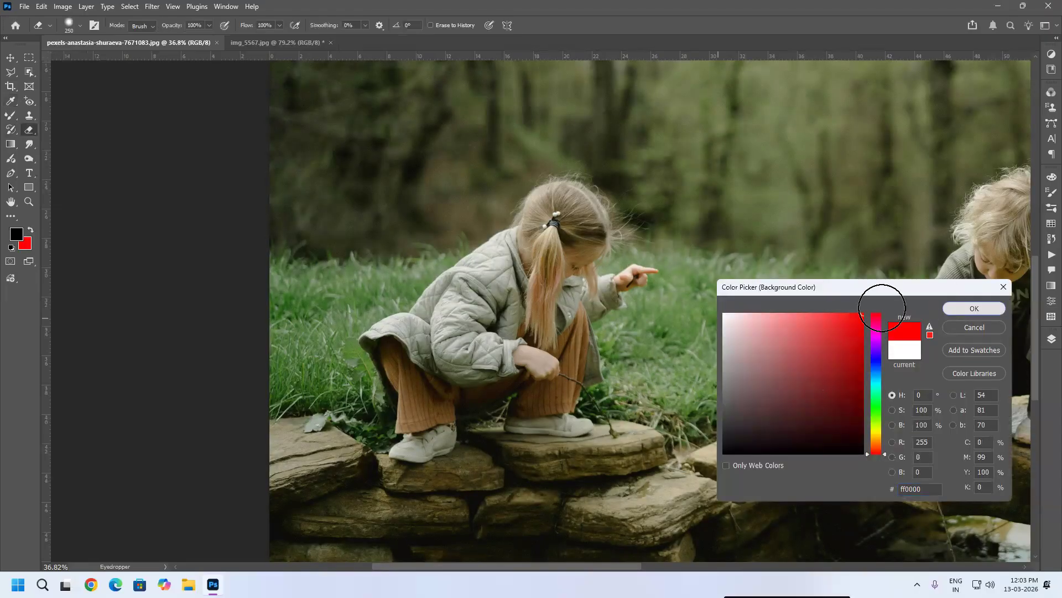
pyautogui.moveTo(562, 225)
pyautogui.mouseDown()
pyautogui.moveTo(748, 210)
pyautogui.moveTo(680, 212)
pyautogui.moveTo(773, 228)
pyautogui.moveTo(651, 312)
pyautogui.moveTo(355, 392)
pyautogui.moveTo(343, 443)
pyautogui.moveTo(436, 510)
pyautogui.moveTo(598, 489)
pyautogui.mouseUp()
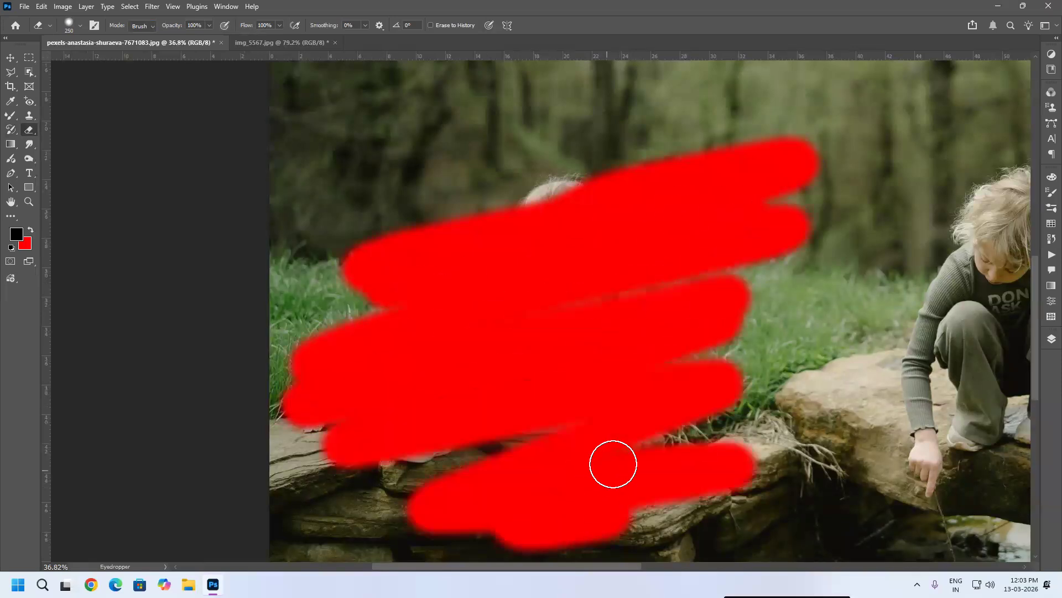
# Step: Reset the default colours and undo the red eraser strokes
pyautogui.press('d')
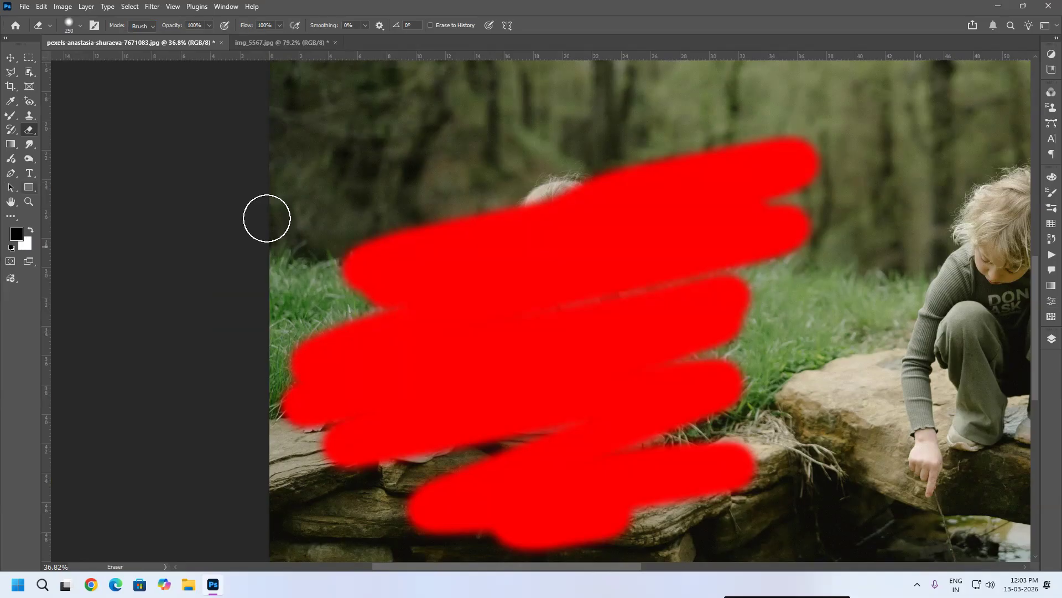
pyautogui.hotkey('ctrl', 'z')
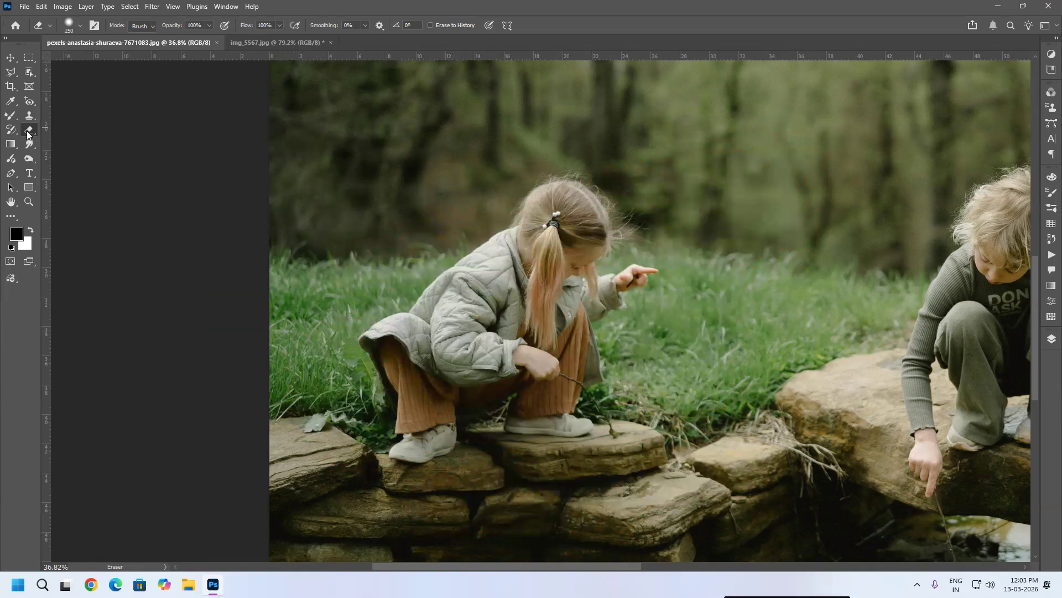
pyautogui.hotkey('ctrl', 'z')
# Step: Close the img_5567.jpg document without saving its changes
pyautogui.scroll(-8, 565, 199)
pyautogui.moveTo(652, 134); pyautogui.dragTo(619, 275)
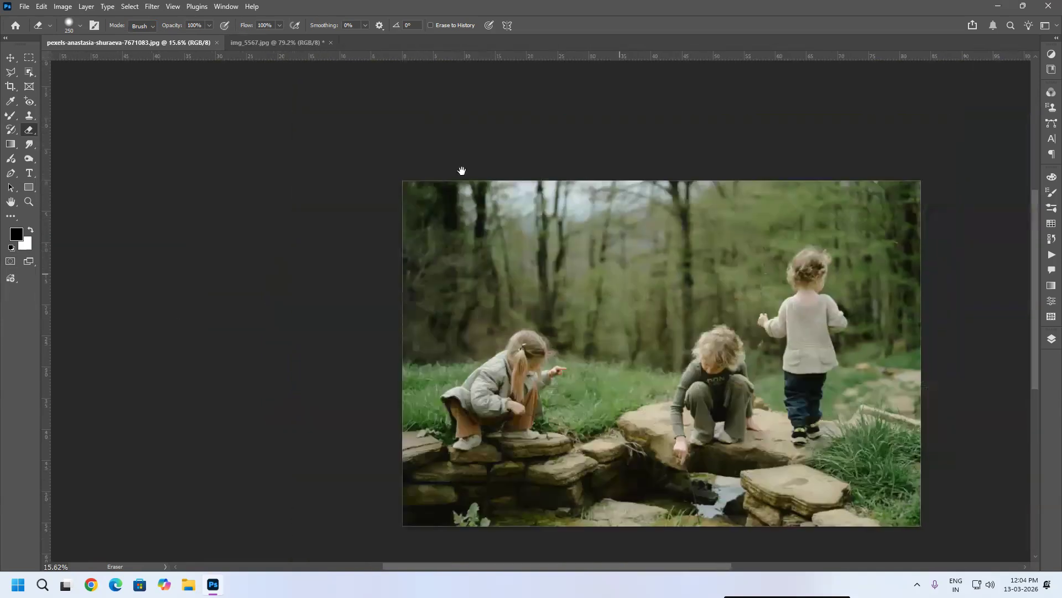
pyautogui.click(263, 39)
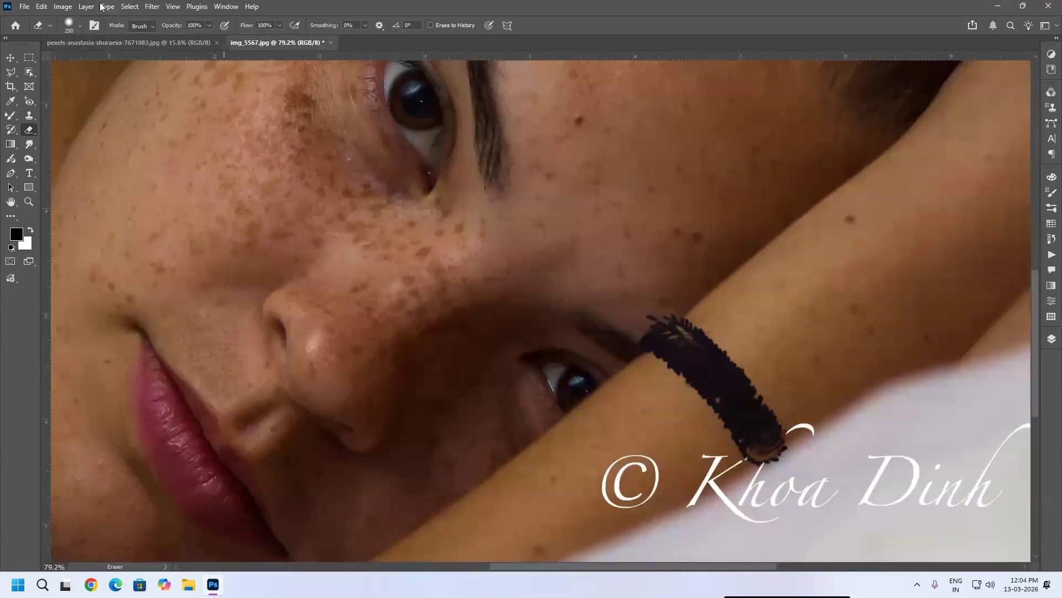
pyautogui.click(330, 42)
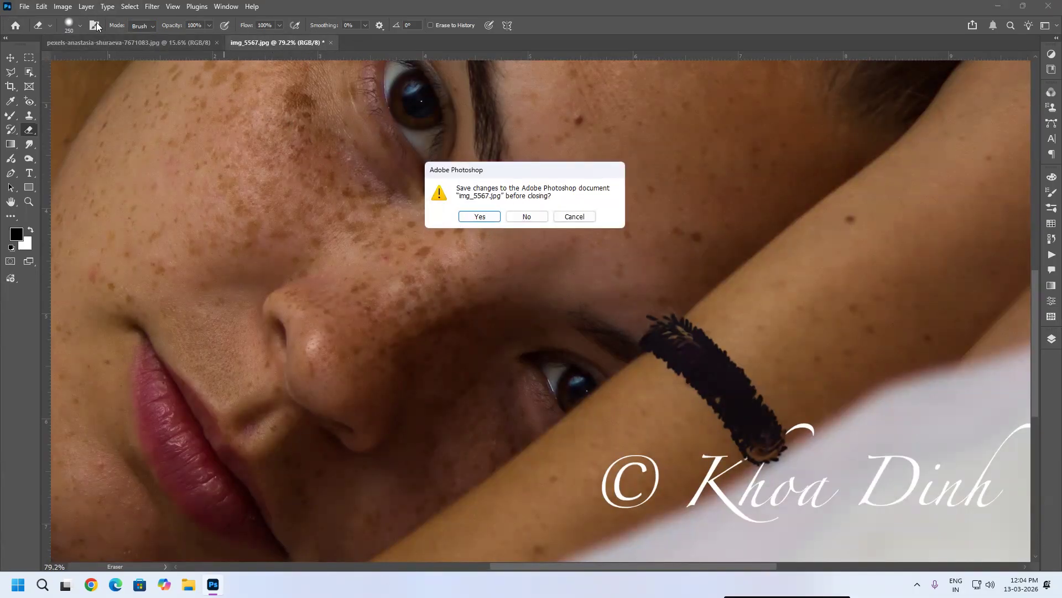
pyautogui.press('n')
# Step: Start opening files and browse to the WEBART > WALL_PAPER folder
pyautogui.click(24, 6)
pyautogui.click(33, 32)
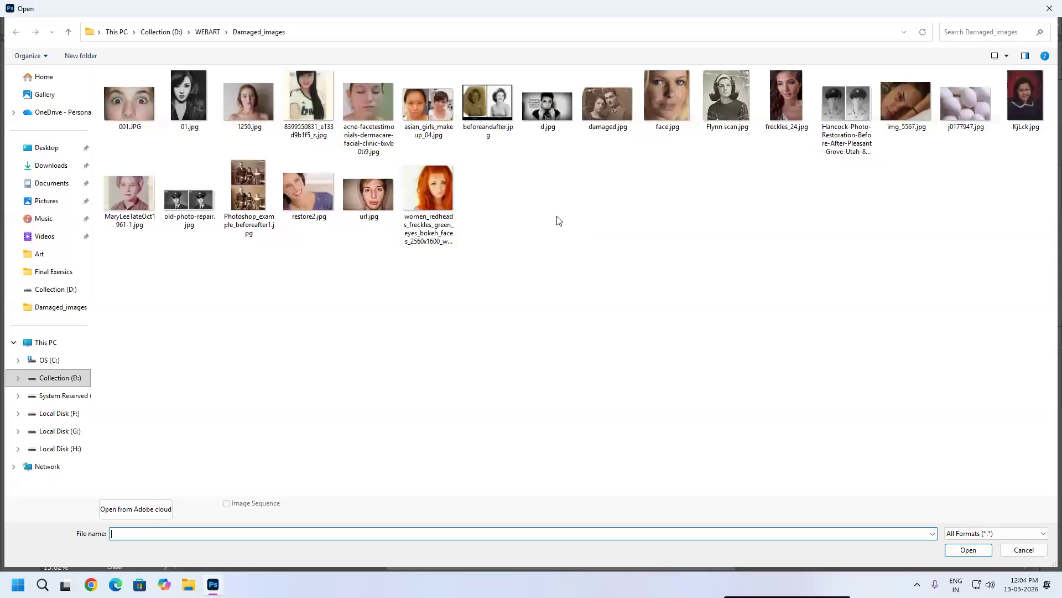
pyautogui.click(208, 31)
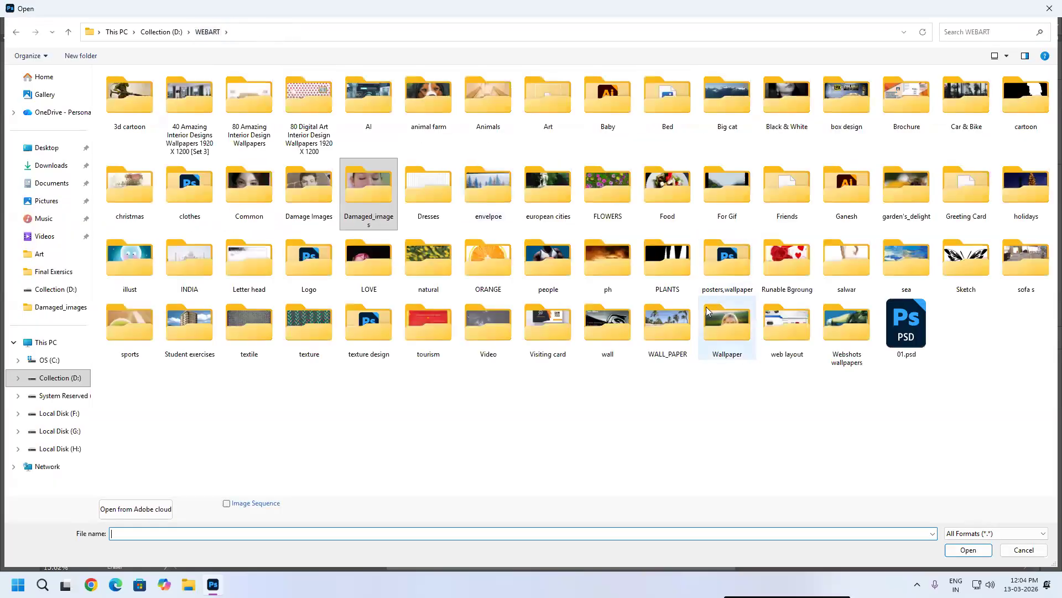
pyautogui.doubleClick(660, 327)
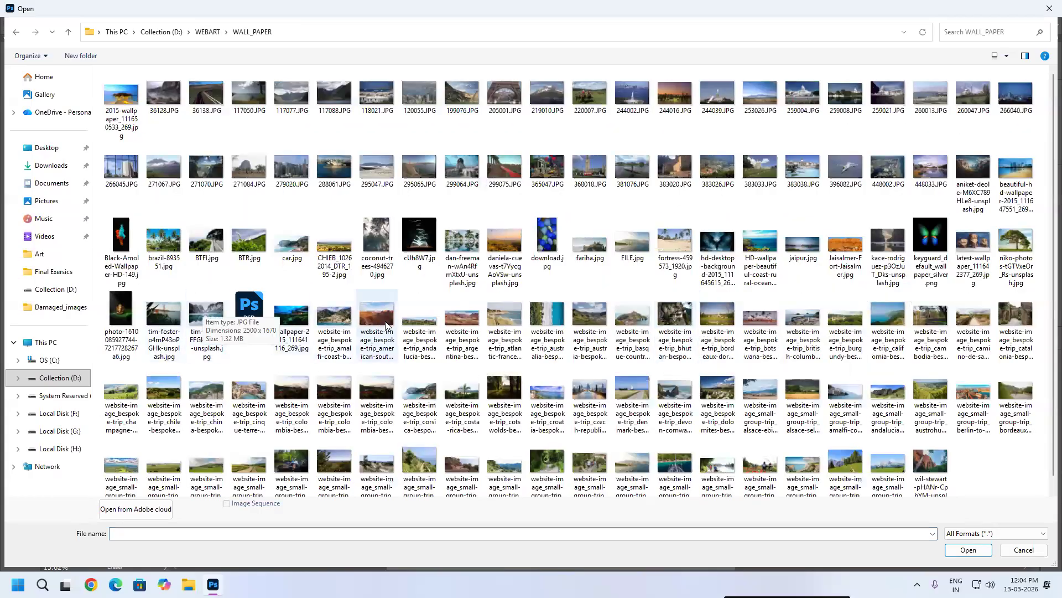
# Step: Select several landscape images, including jaipur.jpg and the Amalfi, Atlantic-France, Dolomites and Burgundy banners, and open them
pyautogui.click(329, 322)
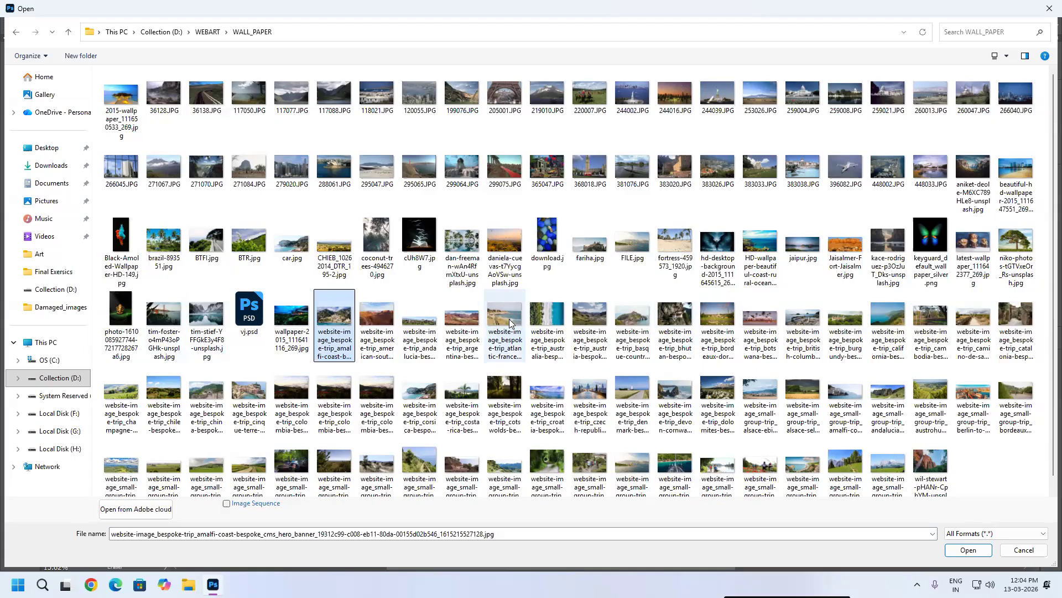
pyautogui.keyDown('ctrl'); pyautogui.click(509, 322); pyautogui.keyUp('ctrl')
pyautogui.keyDown('ctrl'); pyautogui.click(630, 316); pyautogui.keyUp('ctrl')
pyautogui.keyDown('ctrl'); pyautogui.click(804, 320); pyautogui.keyUp('ctrl')
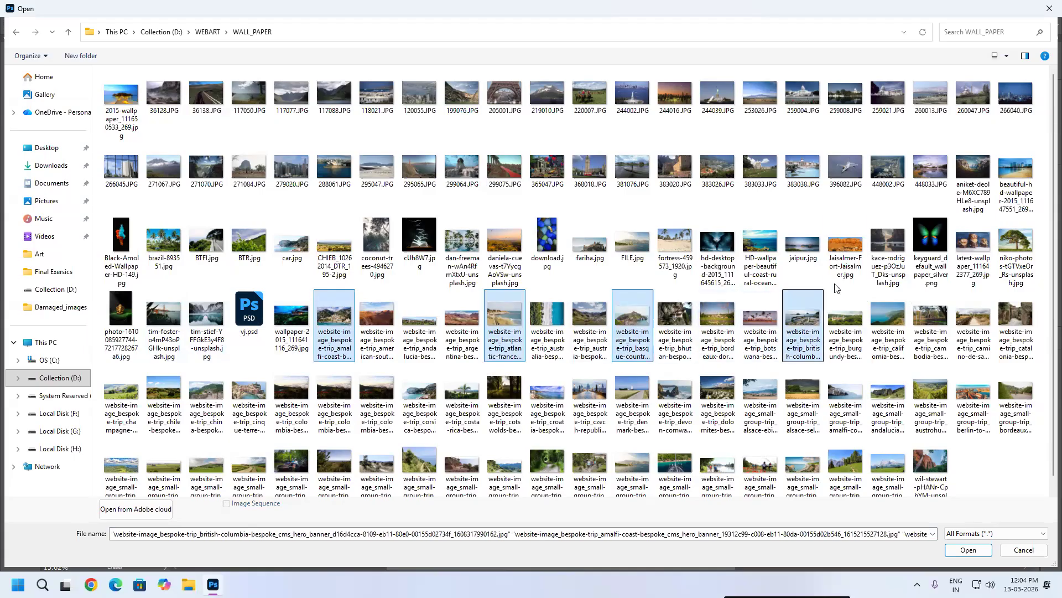
pyautogui.keyDown('ctrl'); pyautogui.click(805, 244); pyautogui.keyUp('ctrl')
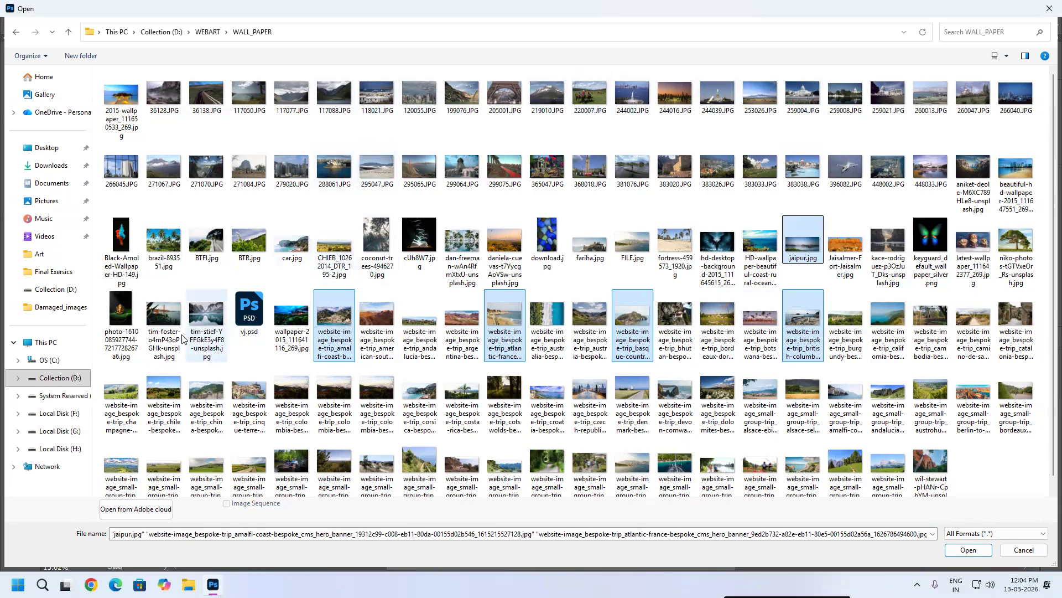
pyautogui.scroll(-1, 444, 291)
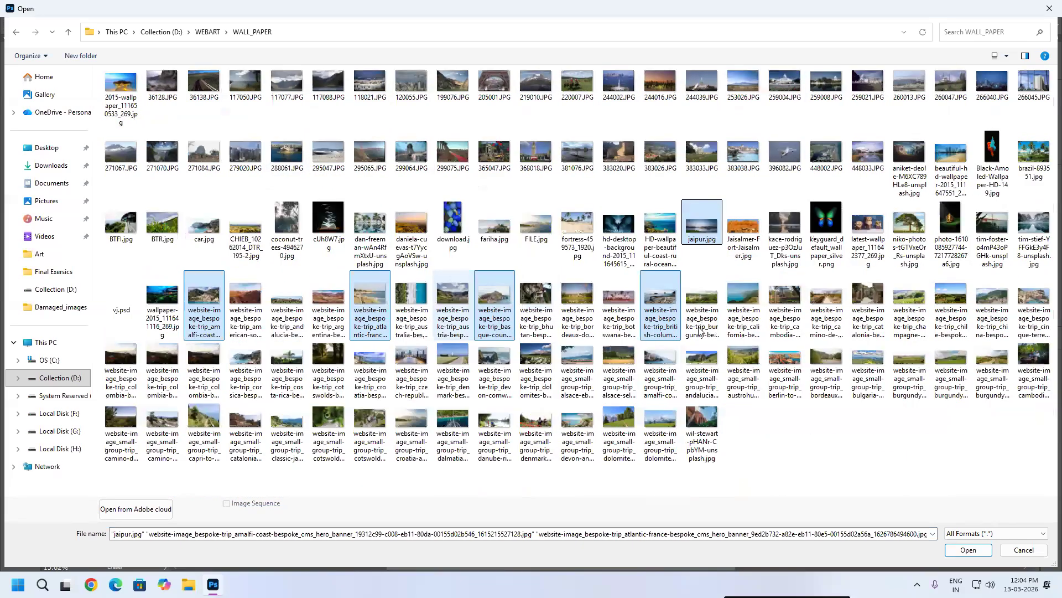
pyautogui.keyDown('ctrl'); pyautogui.click(618, 432); pyautogui.keyUp('ctrl')
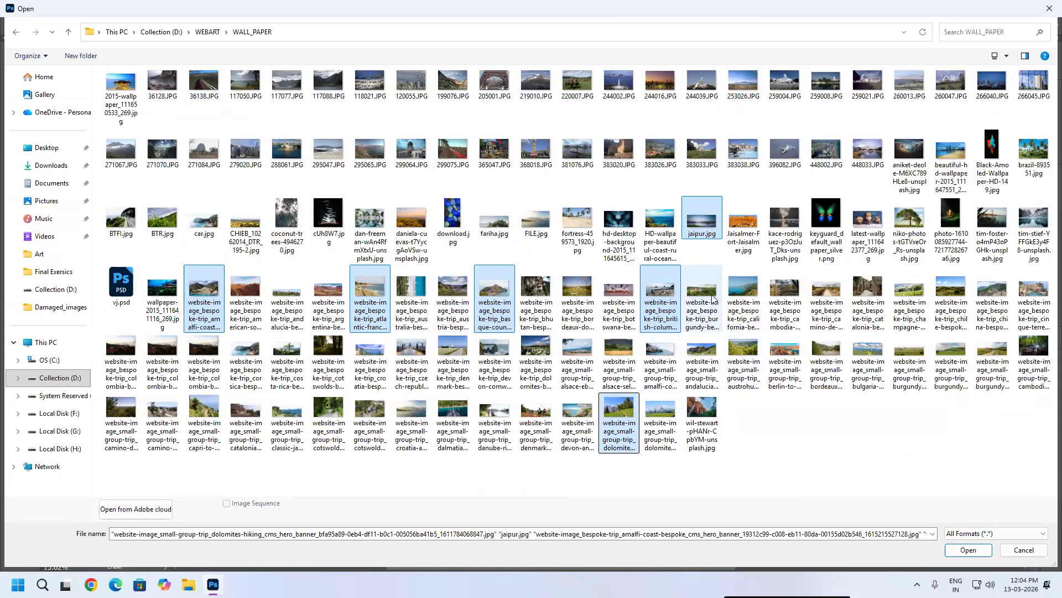
pyautogui.keyDown('ctrl'); pyautogui.click(701, 298); pyautogui.keyUp('ctrl')
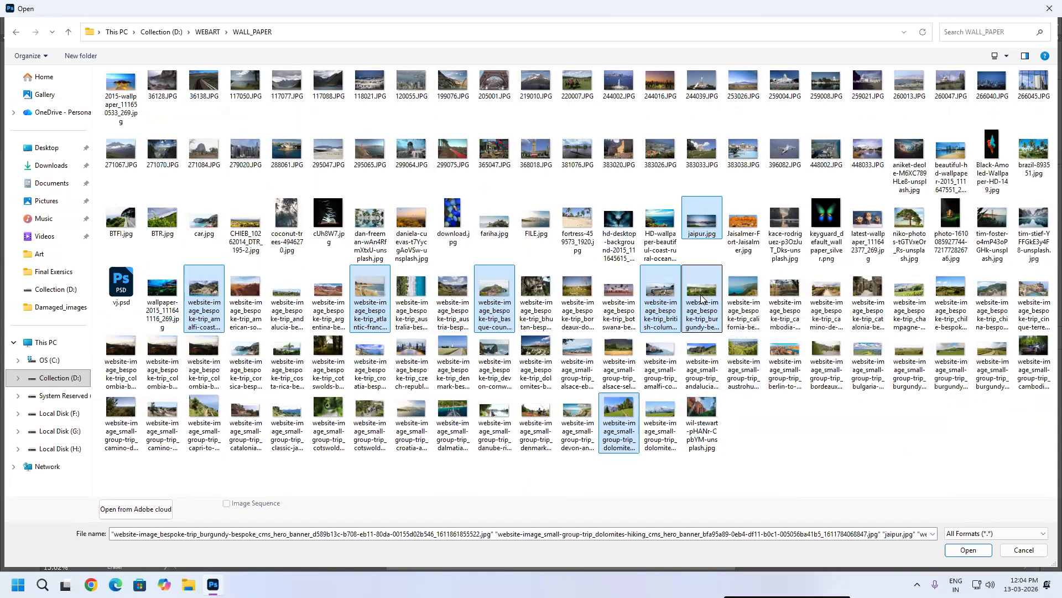
pyautogui.press('Return')
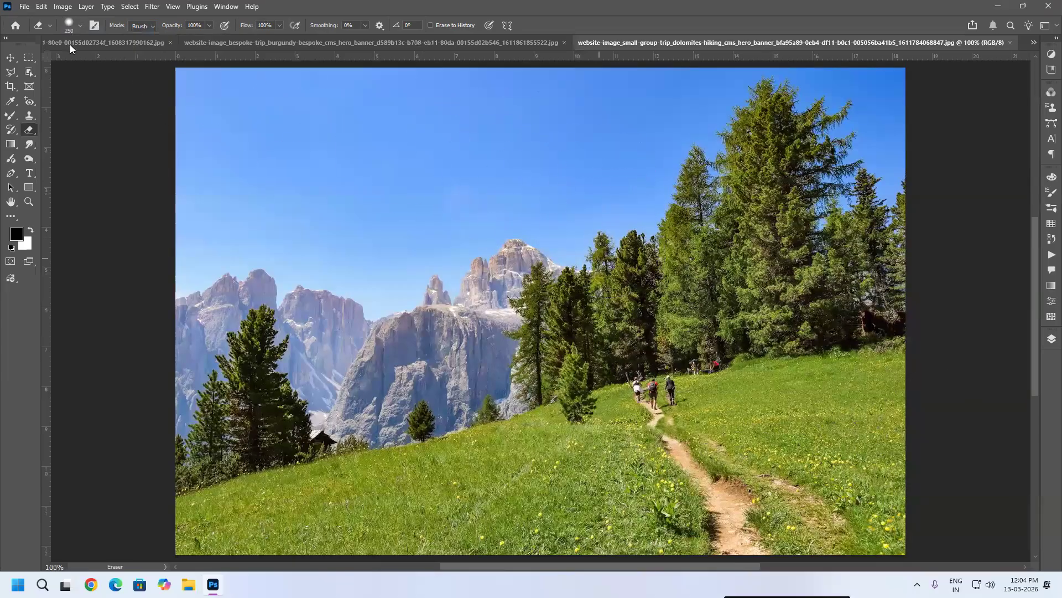
# Step: Select the whole Dolomites hiking photo
pyautogui.click(25, 8)
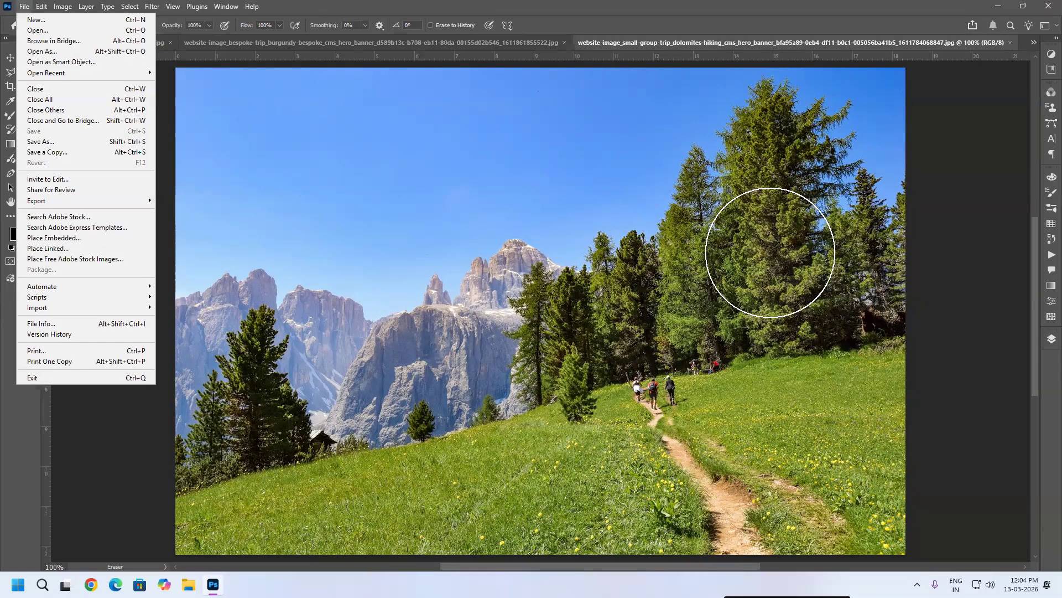
pyautogui.click(763, 250)
pyautogui.hotkey('ctrl', 'a')
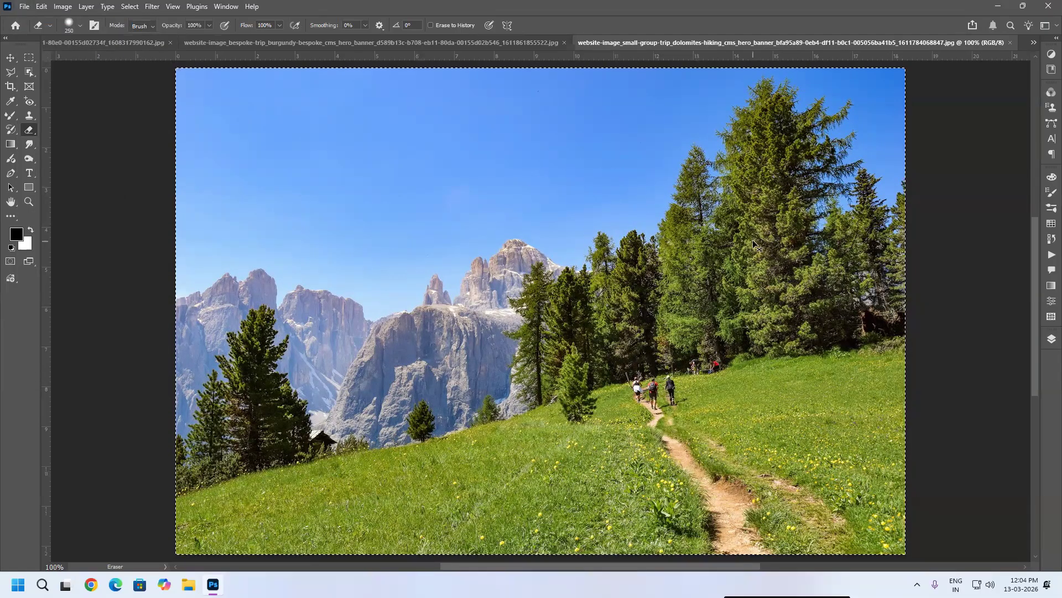
# Step: Paste the Dolomites photo as a new layer into the Atlantic-France coastline image
pyautogui.hotkey('ctrl', 'Tab')
pyautogui.hotkey('ctrl', 'Tab')
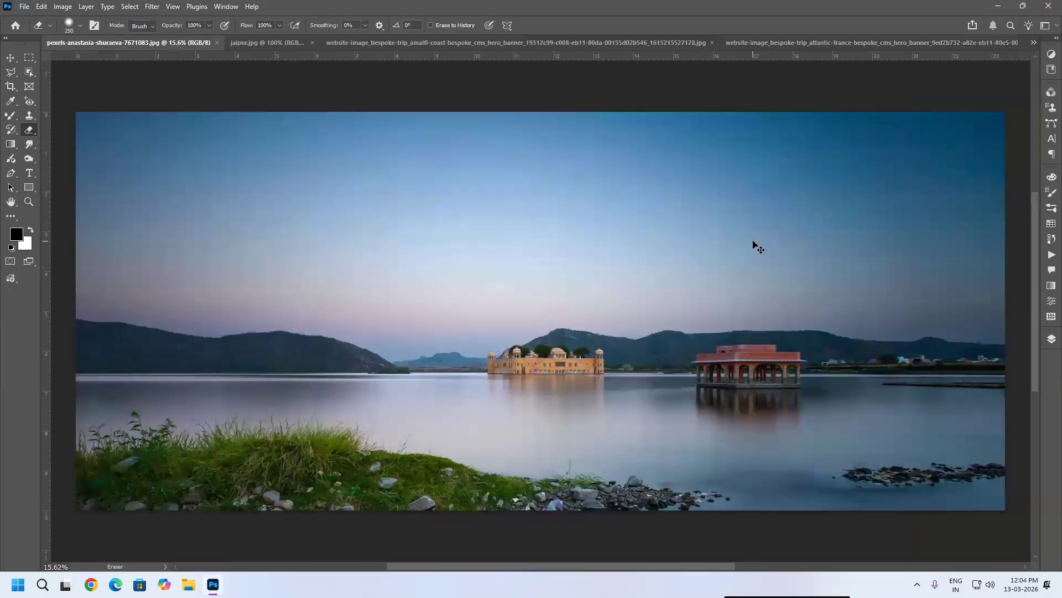
pyautogui.hotkey('ctrl', 'Tab')
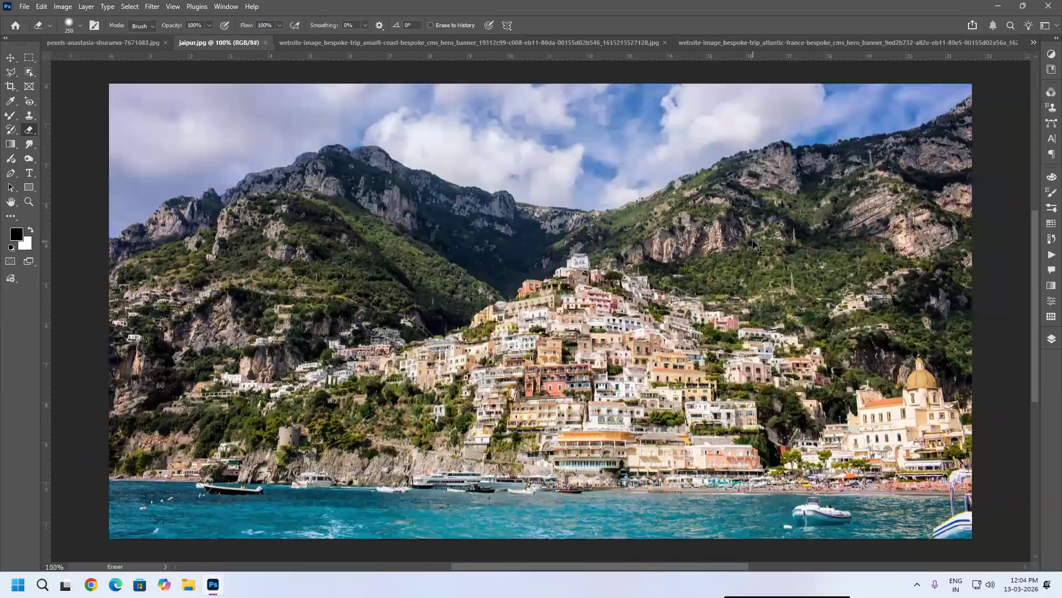
pyautogui.hotkey('ctrl', 'Tab')
pyautogui.hotkey('ctrl', 'Tab')
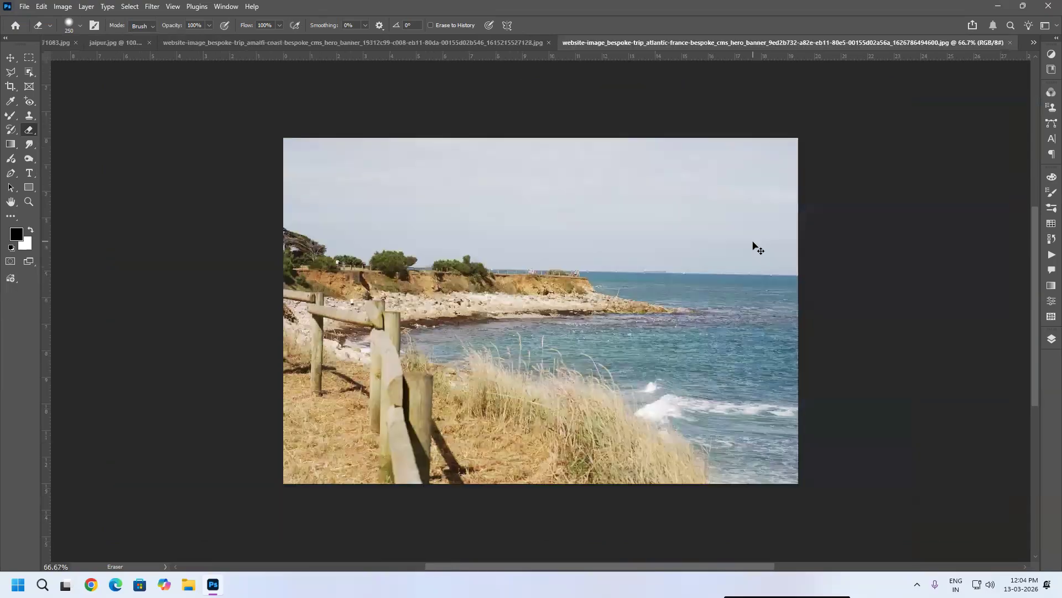
pyautogui.hotkey('ctrl', 'v')
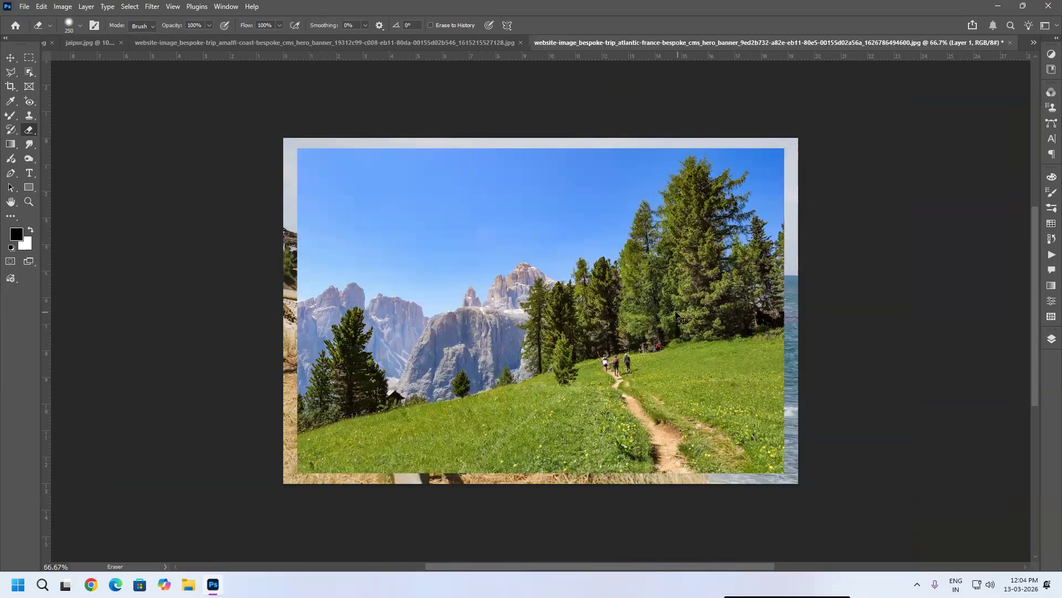
# Step: Free-transform the Dolomites layer, scaling it to about 125% and rotating it about 12° to cover the coastline image
pyautogui.hotkey('ctrl', 't')
pyautogui.moveTo(373, 425); pyautogui.dragTo(379, 329)
pyautogui.moveTo(489, 280); pyautogui.dragTo(412, 267)
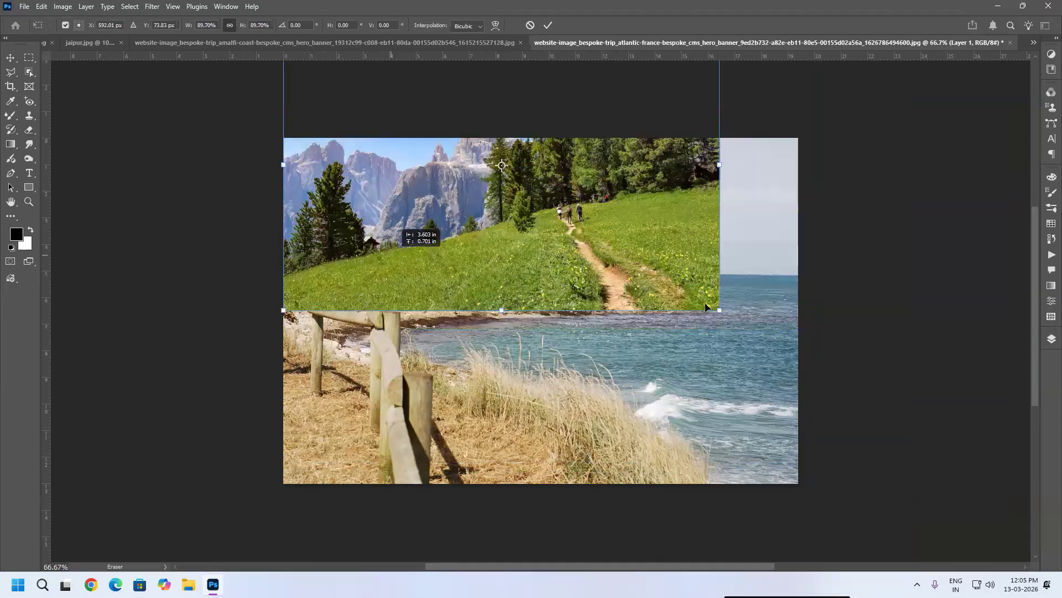
pyautogui.moveTo(719, 309); pyautogui.dragTo(876, 353)
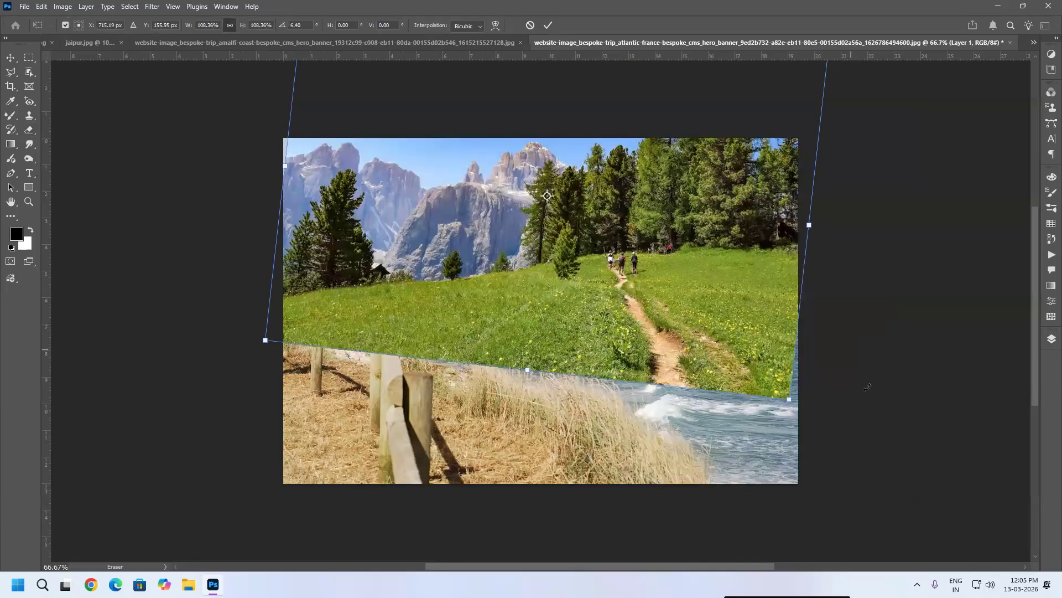
pyautogui.moveTo(847, 410); pyautogui.dragTo(840, 419)
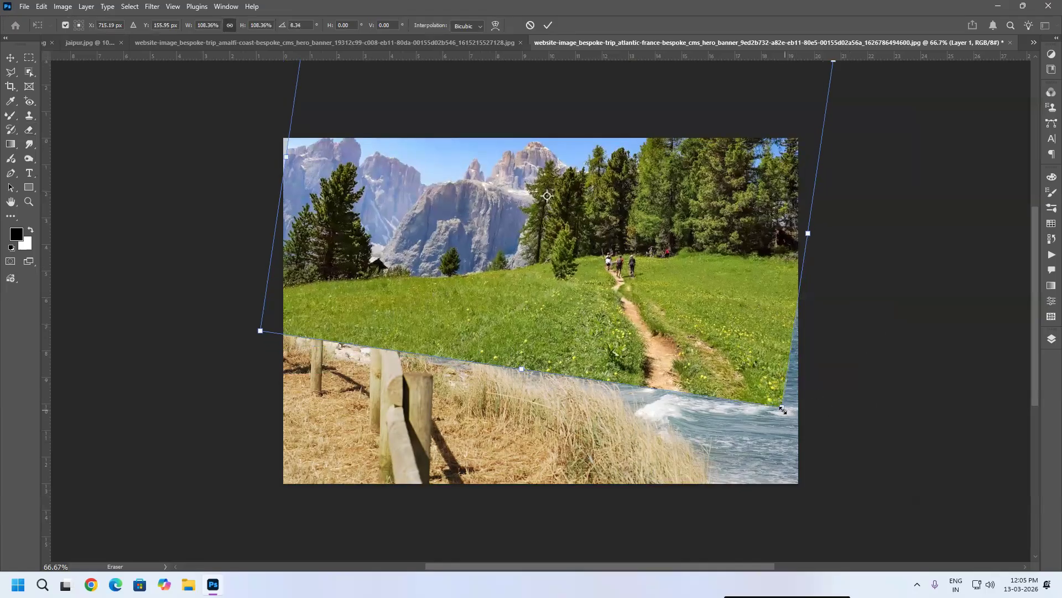
pyautogui.moveTo(830, 501); pyautogui.dragTo(869, 507)
pyautogui.moveTo(754, 413); pyautogui.dragTo(761, 438)
pyautogui.moveTo(935, 432); pyautogui.dragTo(927, 434)
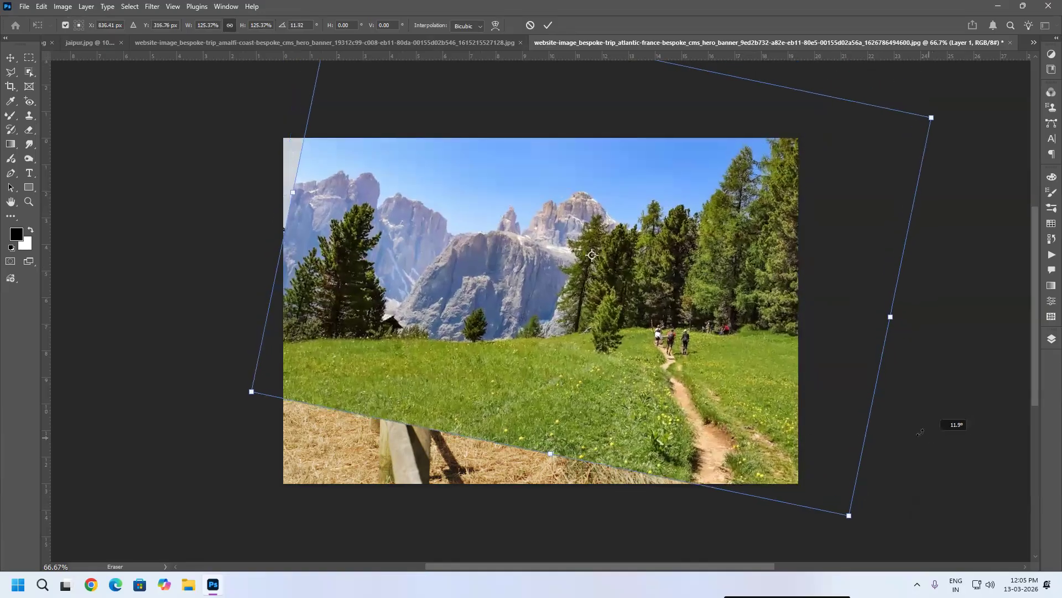
pyautogui.moveTo(281, 182); pyautogui.dragTo(267, 181)
pyautogui.press('Return')
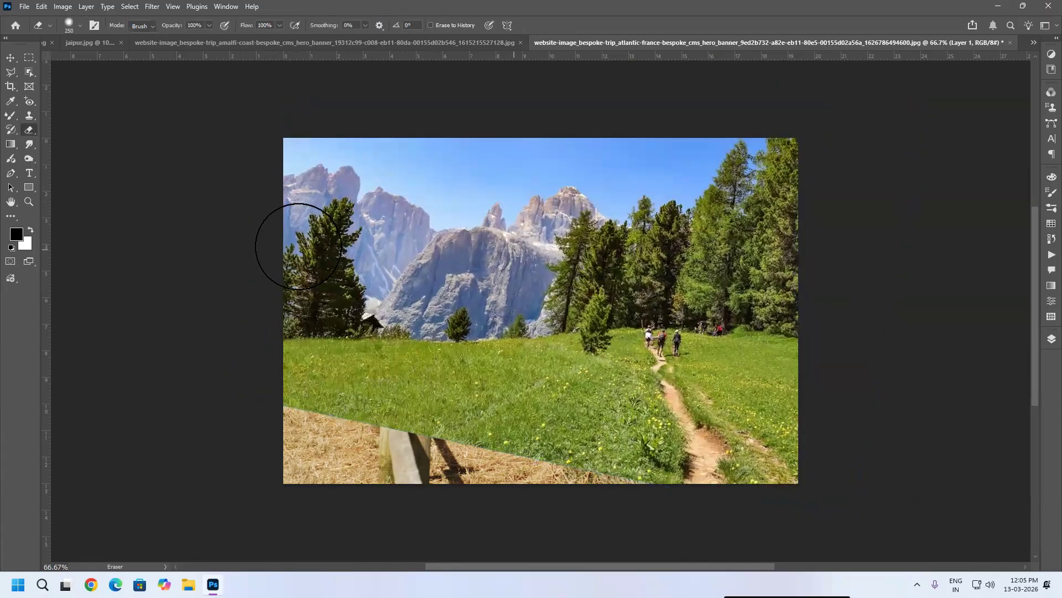
# Step: Erase the lower part of the Dolomites layer to reveal the fence and dry grass beneath
pyautogui.moveTo(251, 384)
pyautogui.mouseDown()
pyautogui.moveTo(552, 453)
pyautogui.moveTo(322, 416)
pyautogui.moveTo(368, 406)
pyautogui.moveTo(312, 393)
pyautogui.moveTo(525, 398)
pyautogui.moveTo(330, 383)
pyautogui.moveTo(483, 393)
pyautogui.moveTo(334, 393)
pyautogui.moveTo(412, 390)
pyautogui.moveTo(330, 375)
pyautogui.moveTo(372, 374)
pyautogui.moveTo(363, 370)
pyautogui.moveTo(296, 370)
pyautogui.moveTo(323, 389)
pyautogui.mouseUp()
pyautogui.moveTo(603, 496)
pyautogui.mouseDown()
pyautogui.moveTo(637, 437)
pyautogui.moveTo(583, 427)
pyautogui.moveTo(682, 494)
pyautogui.moveTo(460, 418)
pyautogui.moveTo(472, 408)
pyautogui.moveTo(440, 388)
pyautogui.moveTo(523, 398)
pyautogui.moveTo(652, 455)
pyautogui.moveTo(650, 493)
pyautogui.moveTo(577, 444)
pyautogui.mouseUp()
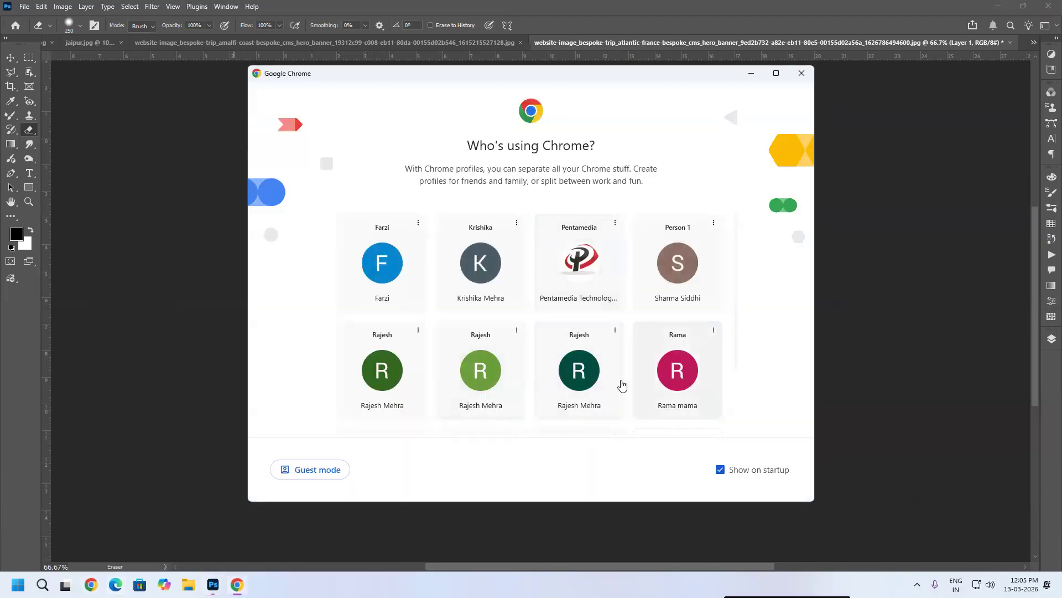
# Step: Switch to Chrome, choose a browser profile and search Google for tree
pyautogui.click(574, 408)
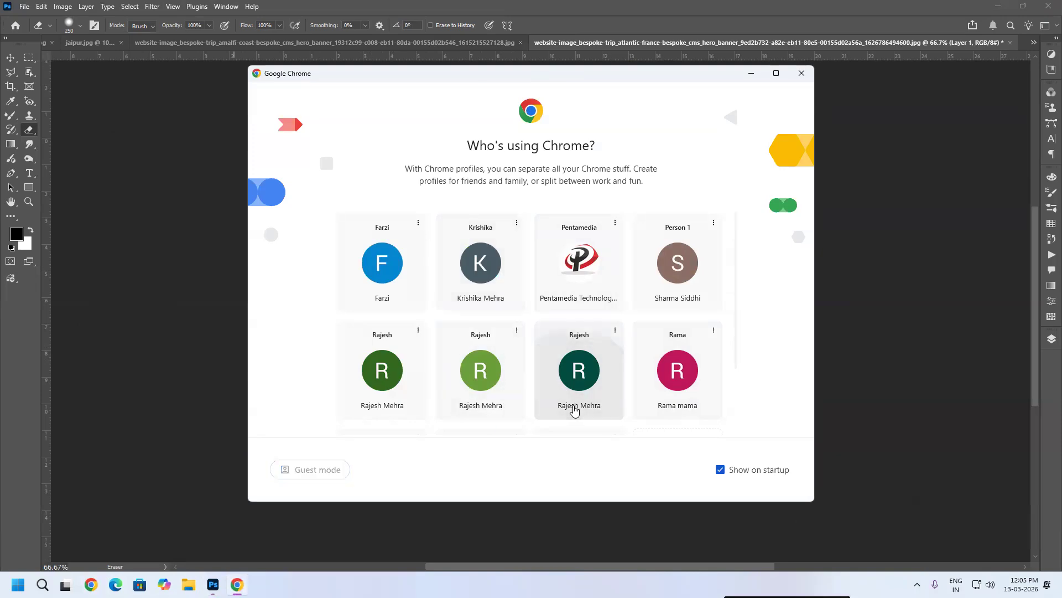
pyautogui.click(389, 33)
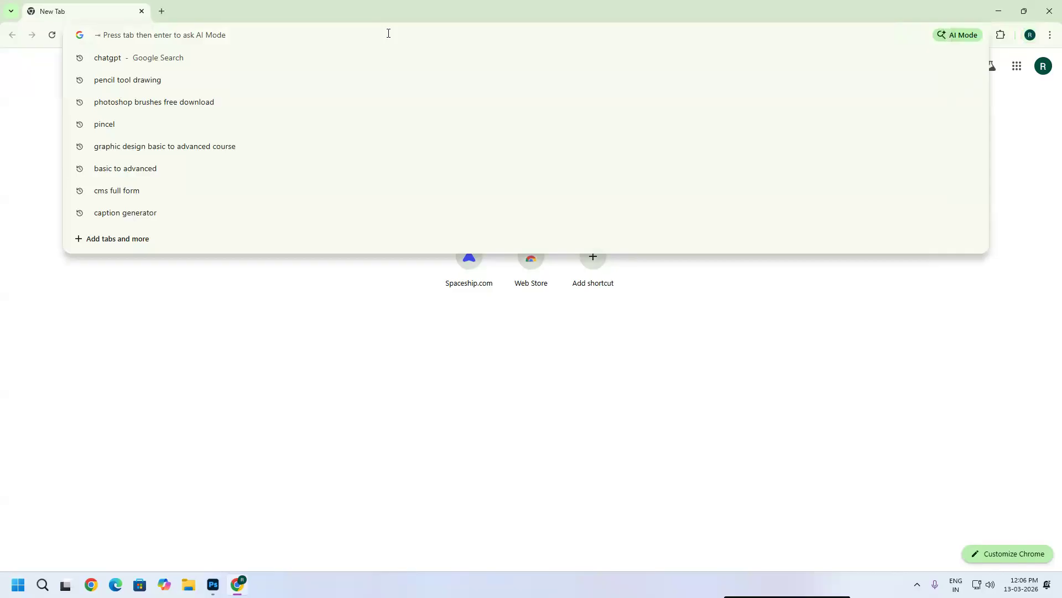
pyautogui.write('tr')
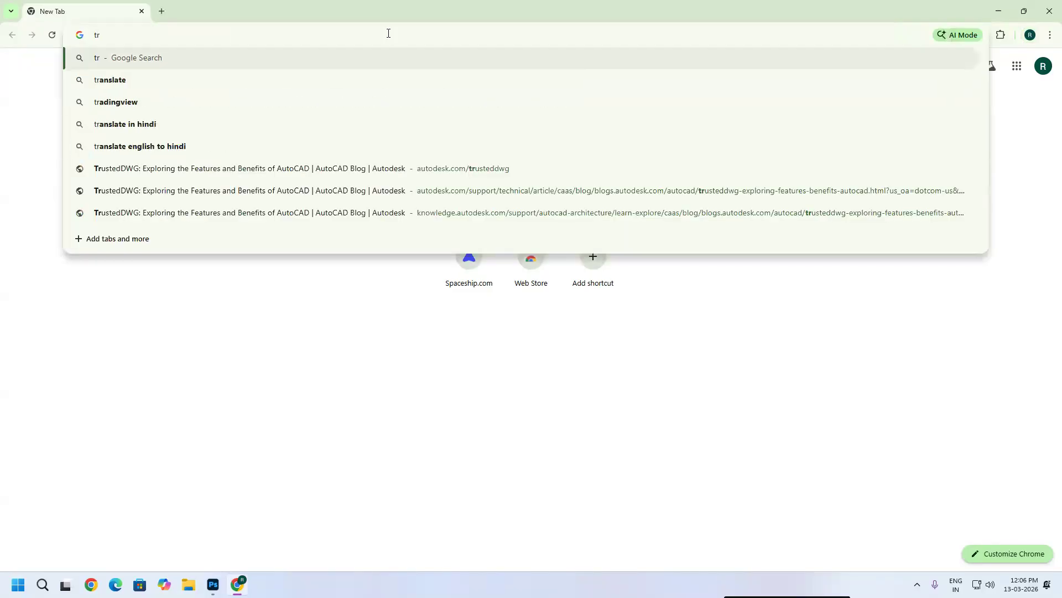
pyautogui.write('ee')
pyautogui.press('Return')
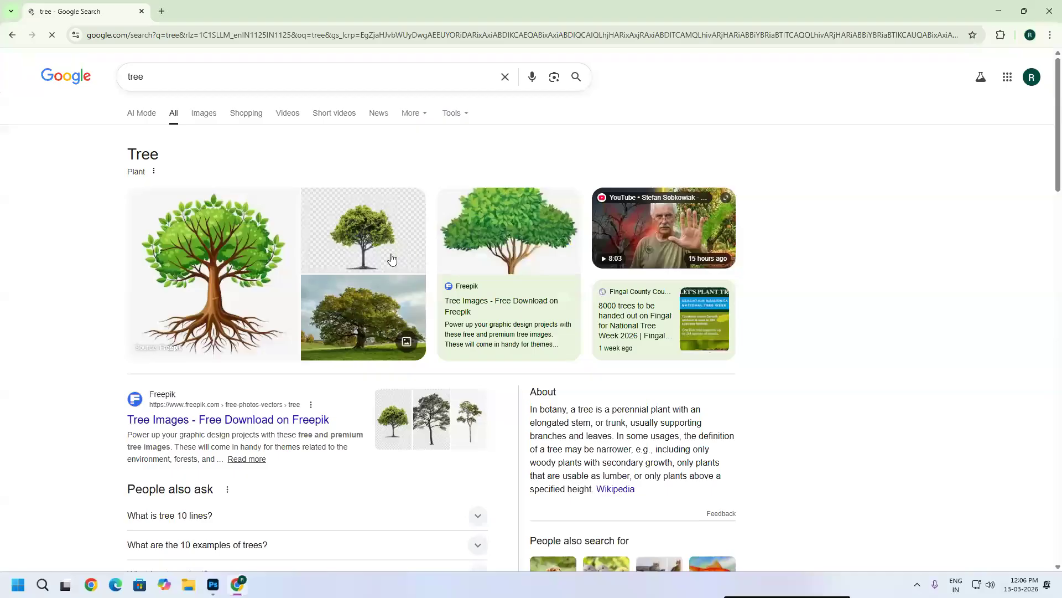
# Step: Browse the tree image results and open the pngimg.com tree PNG page
pyautogui.click(391, 260)
pyautogui.scroll(-3, 912, 380)
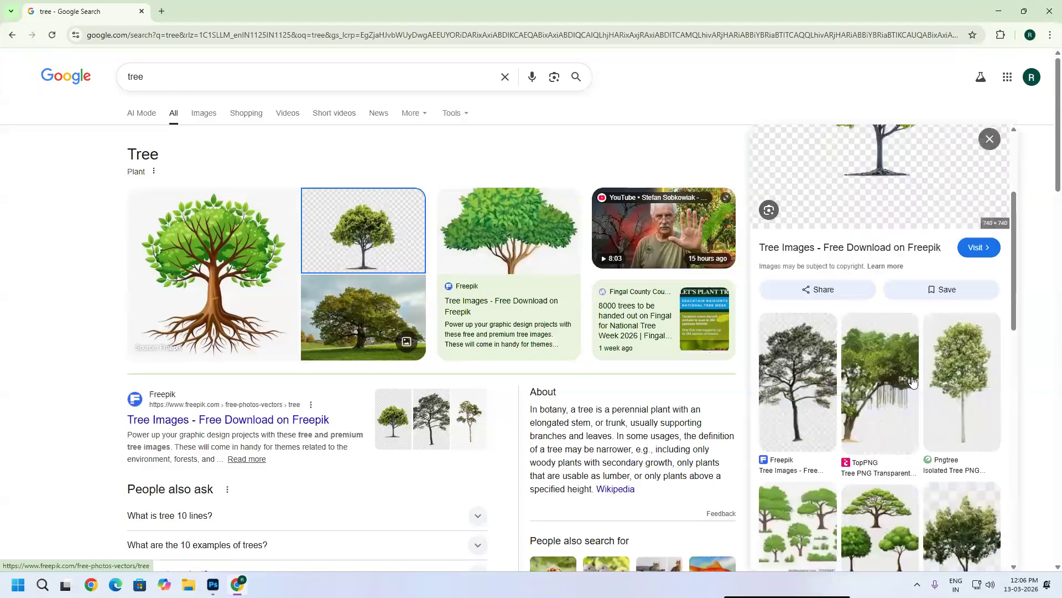
pyautogui.scroll(-4, 912, 382)
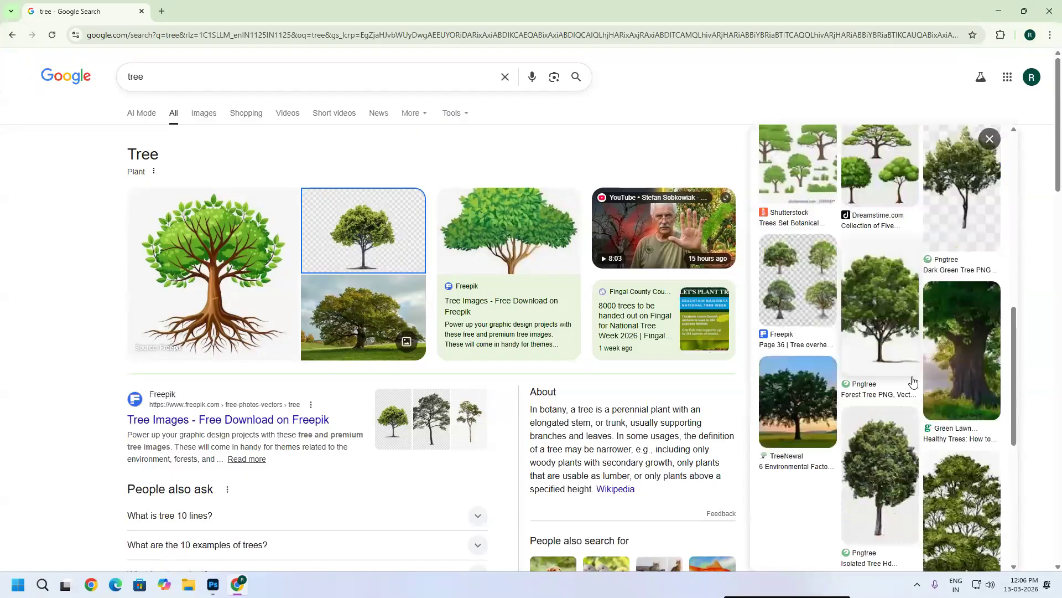
pyautogui.click(895, 342)
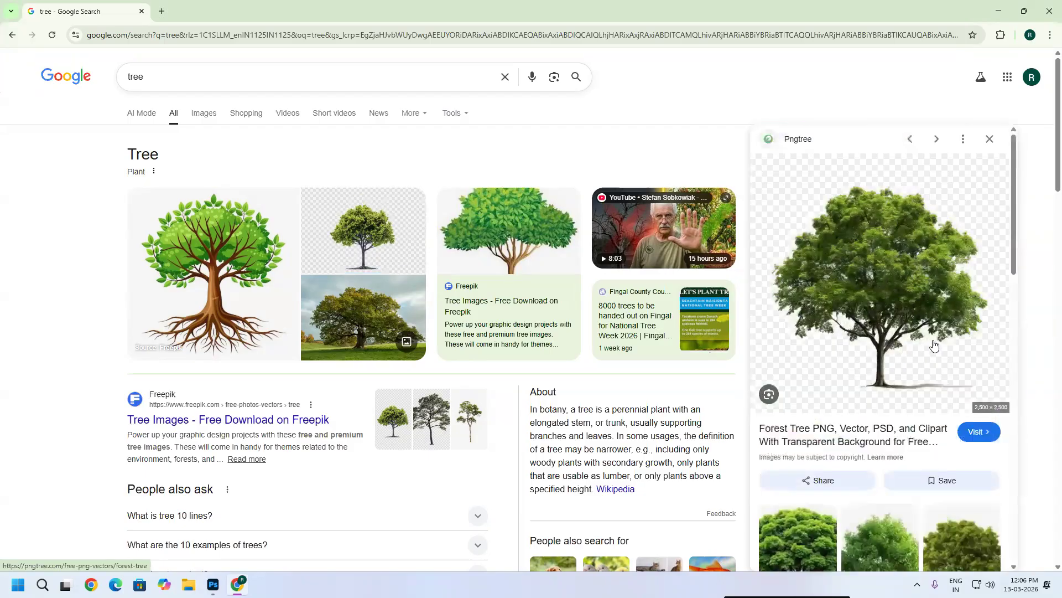
pyautogui.scroll(-6, 919, 343)
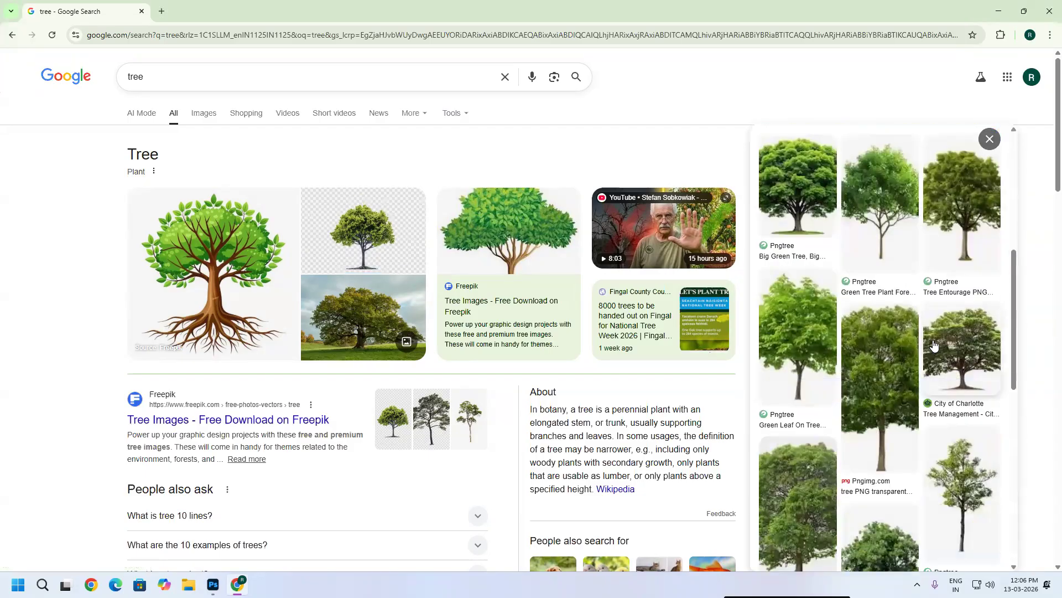
pyautogui.click(889, 407)
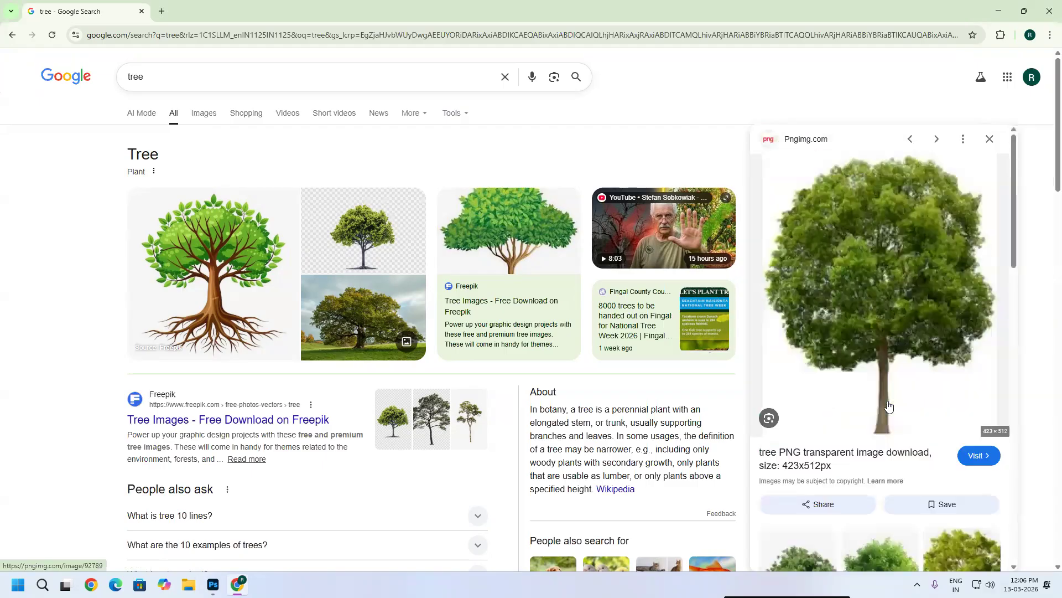
pyautogui.click(890, 288)
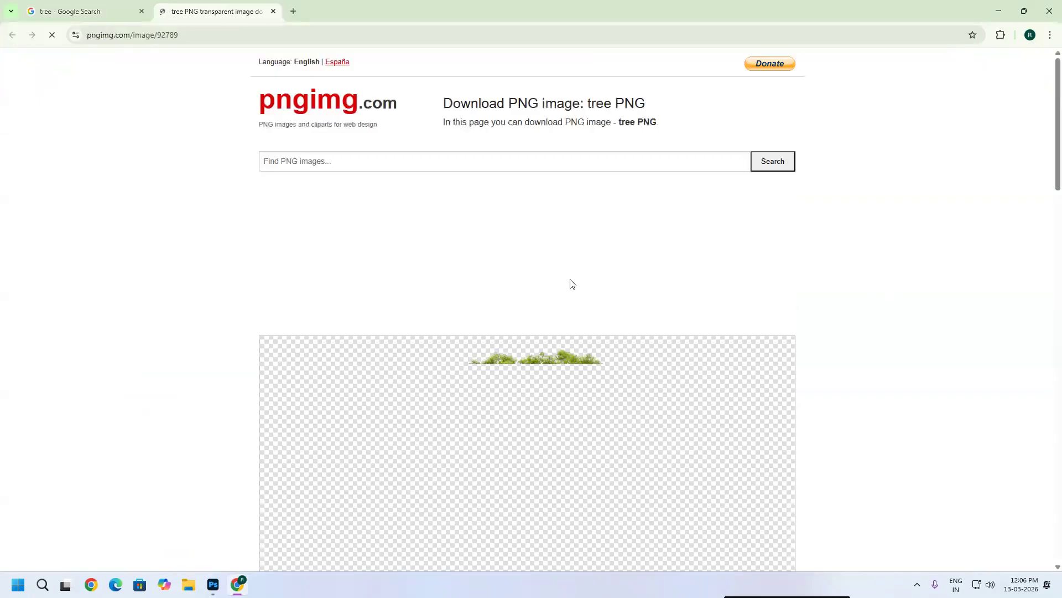
# Step: Download the tree PNG image and close the advertisement popup
pyautogui.scroll(-6, 648, 310)
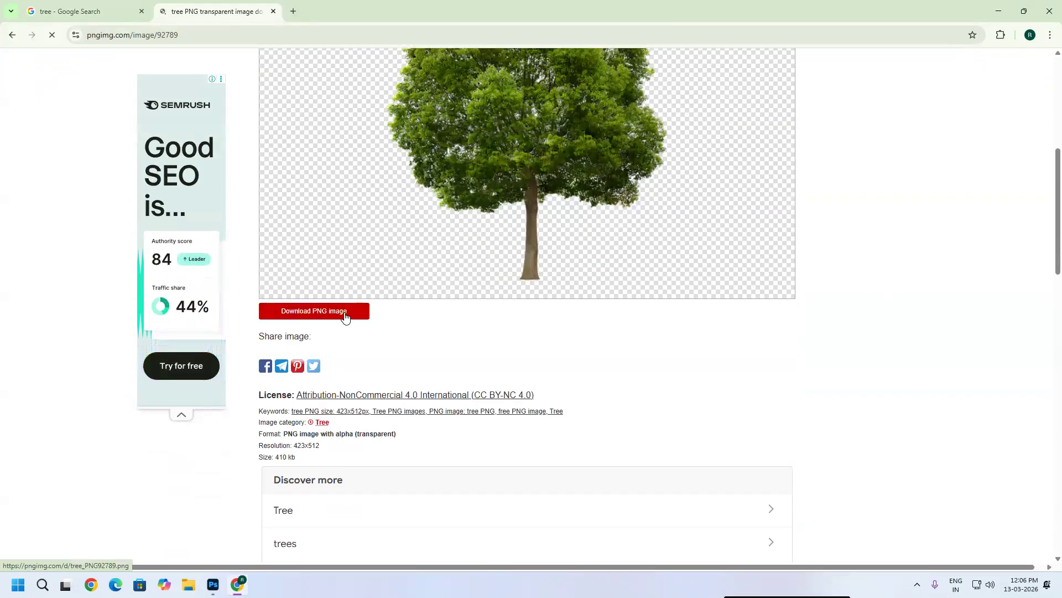
pyautogui.click(344, 314)
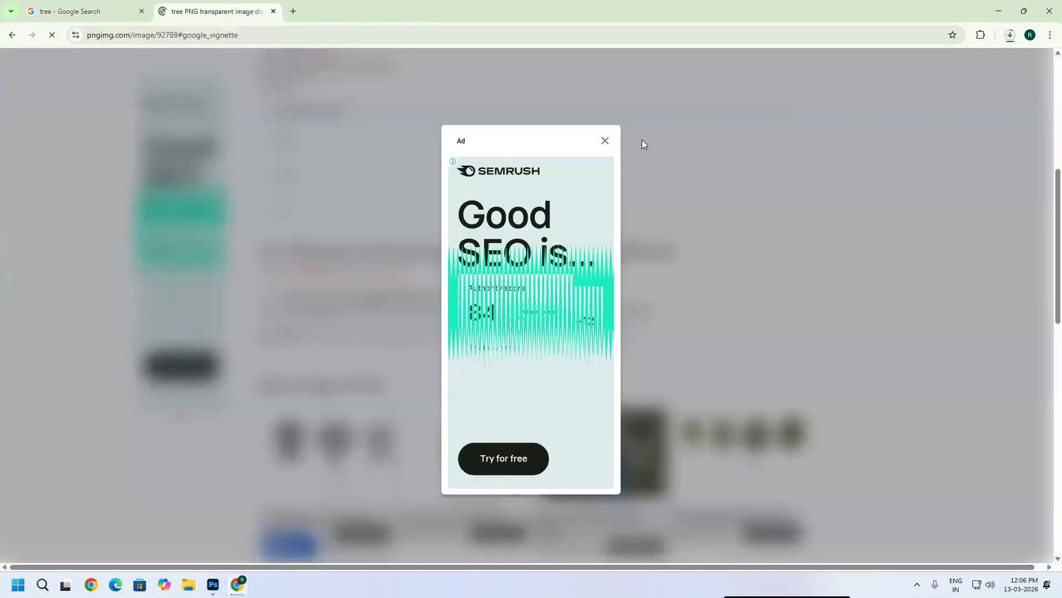
pyautogui.click(603, 142)
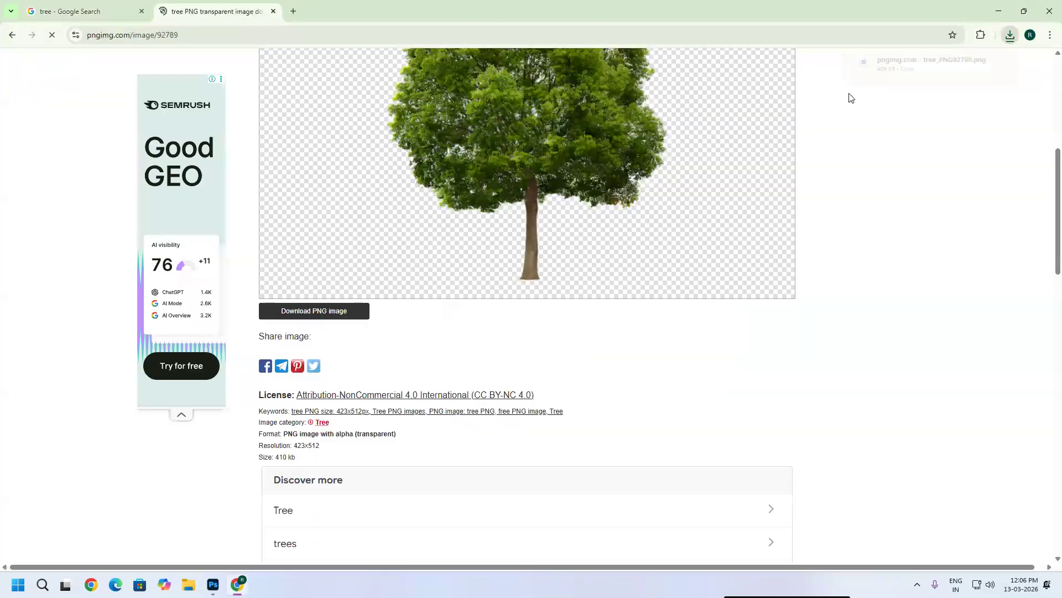
# Step: Drag the downloaded tree PNG from the download list into the composite image and place it
pyautogui.click(1009, 36)
pyautogui.click(979, 83)
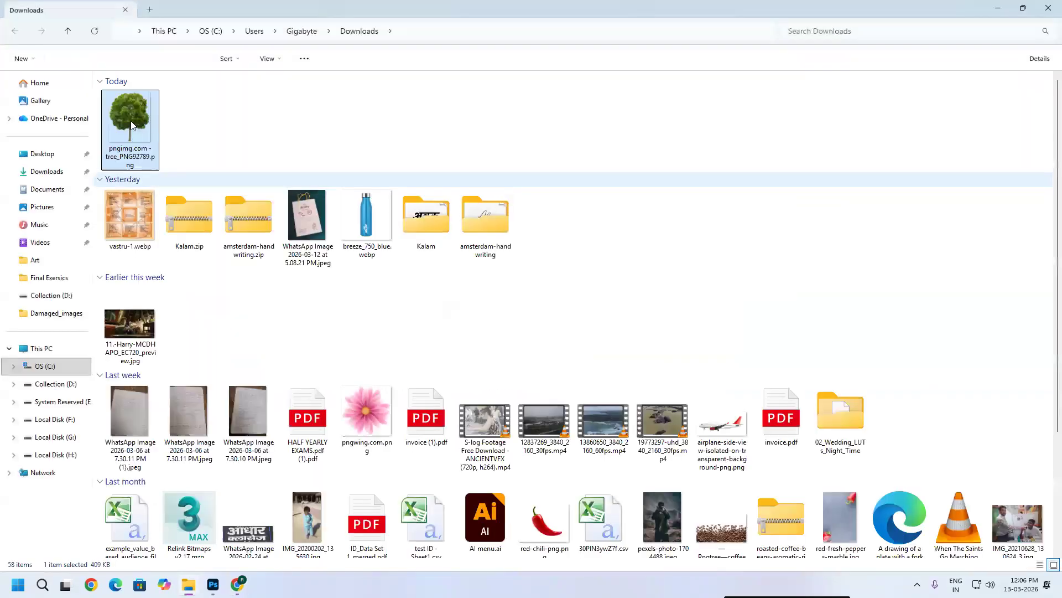
pyautogui.moveTo(130, 121); pyautogui.dragTo(932, 40)
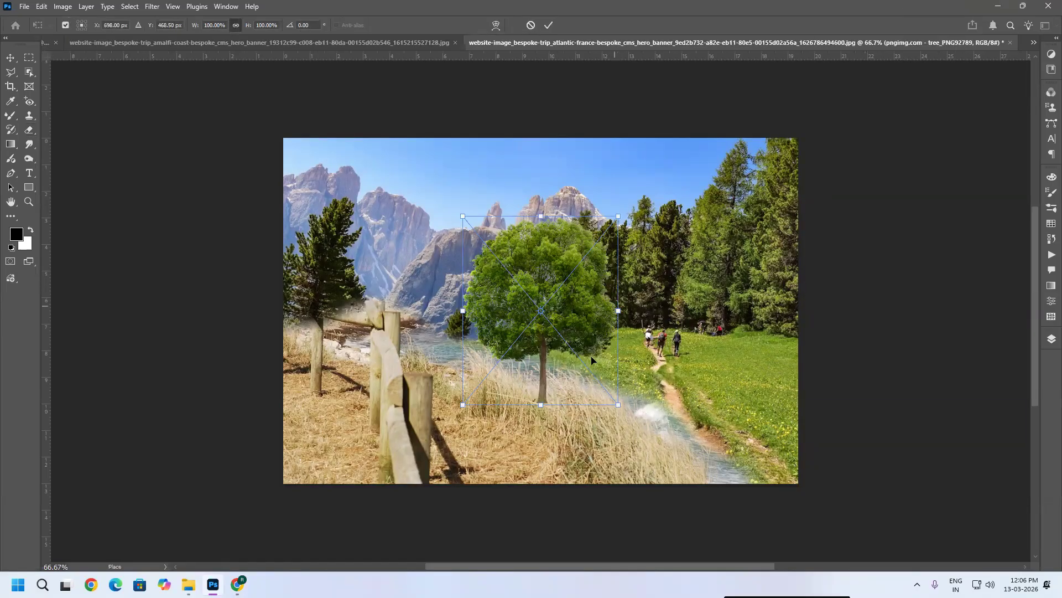
pyautogui.press('Return')
# Step: Zoom in and move the placed tree to the right, near the trail
pyautogui.press('e')
pyautogui.scroll(2, 540, 390)
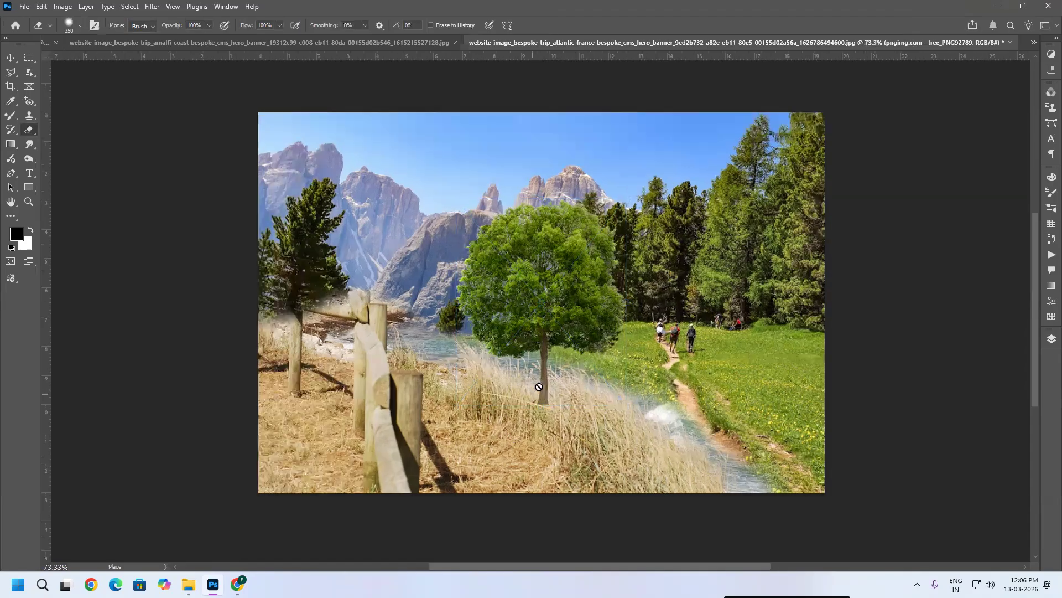
pyautogui.scroll(1, 583, 282)
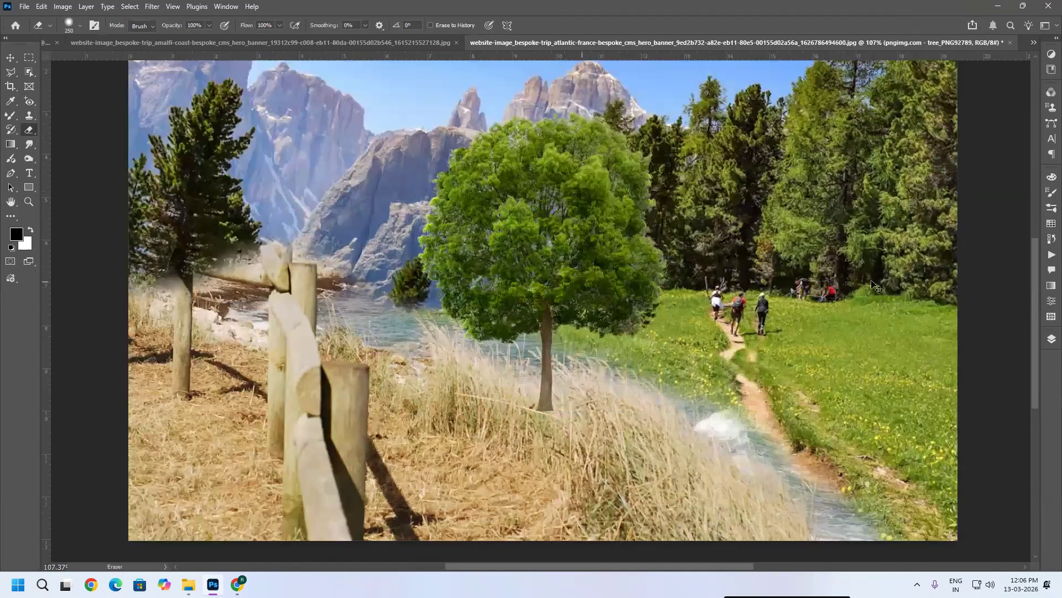
pyautogui.press('v')
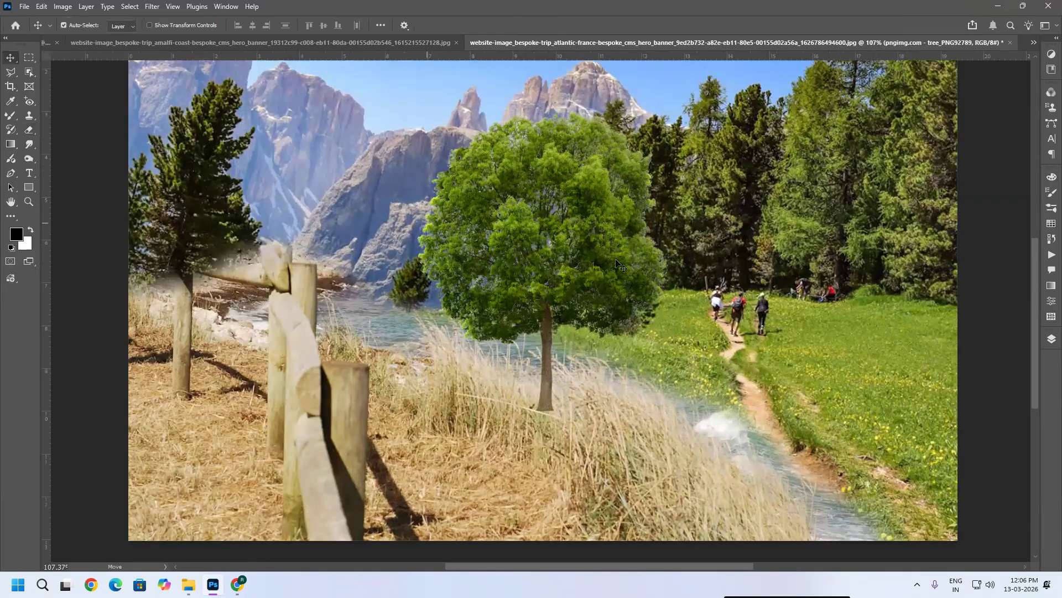
pyautogui.moveTo(509, 250); pyautogui.dragTo(616, 260)
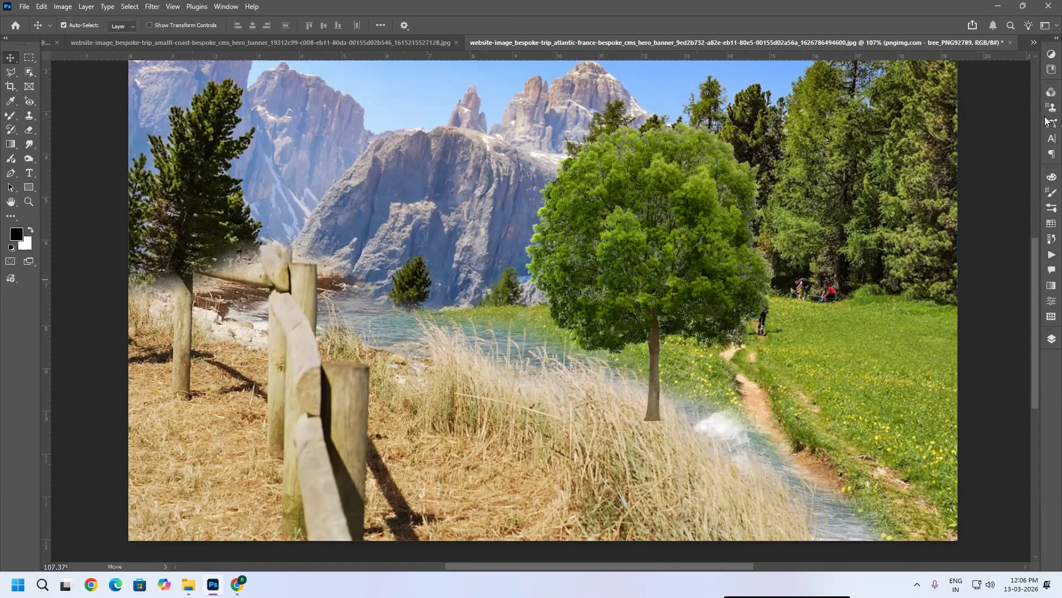
# Step: Select the tree layer and rasterize it
pyautogui.click(1050, 340)
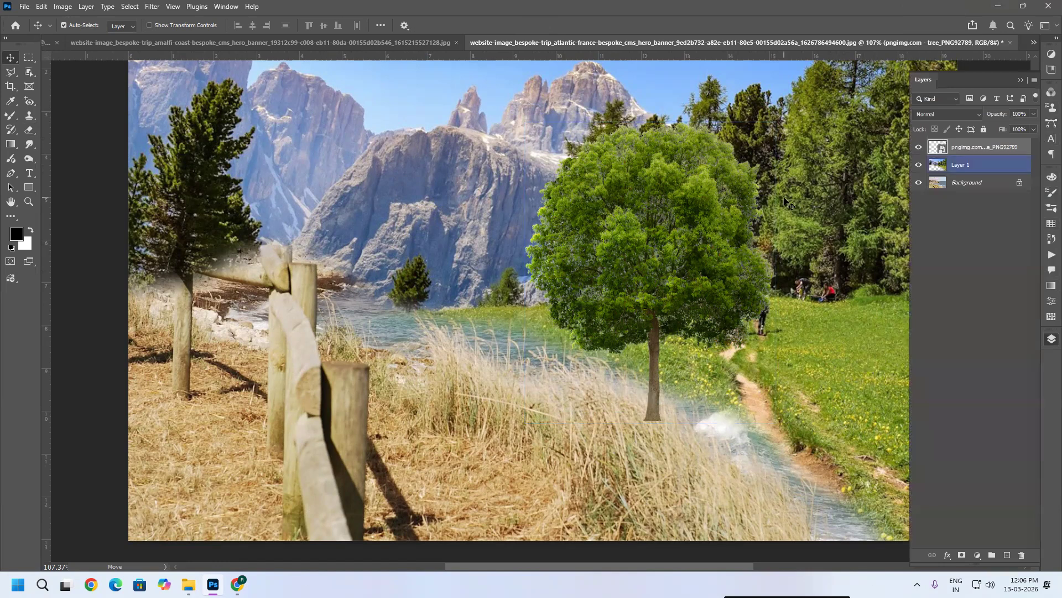
pyautogui.click(864, 167)
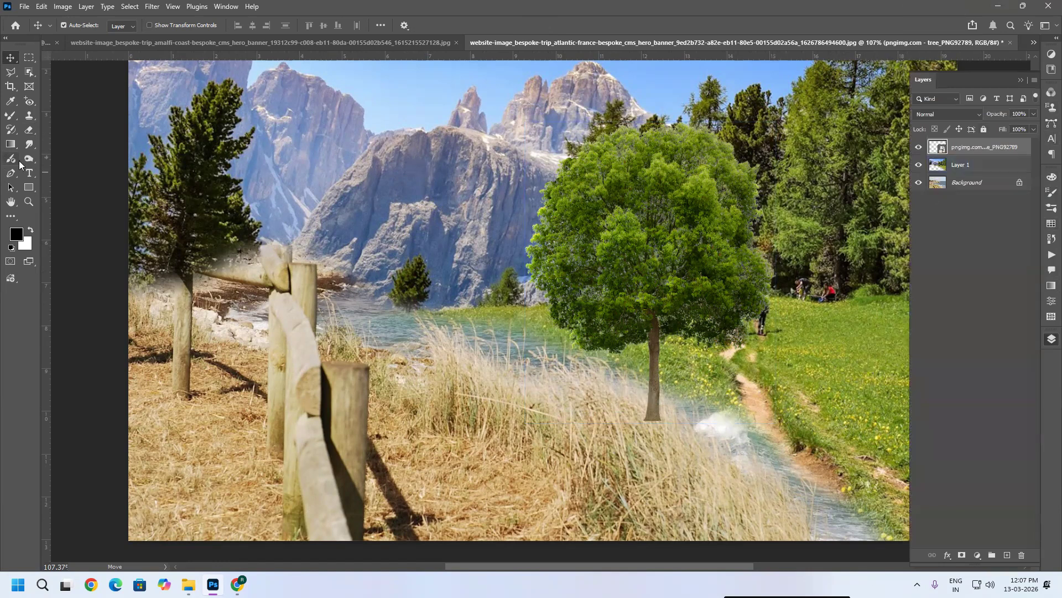
pyautogui.click(25, 132)
pyautogui.click(658, 411)
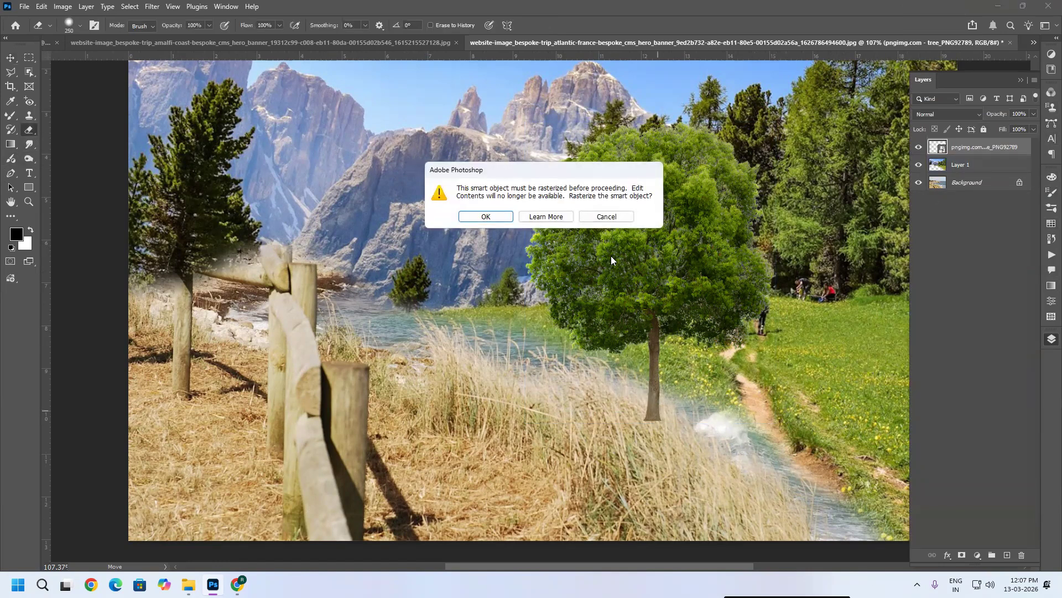
pyautogui.click(487, 217)
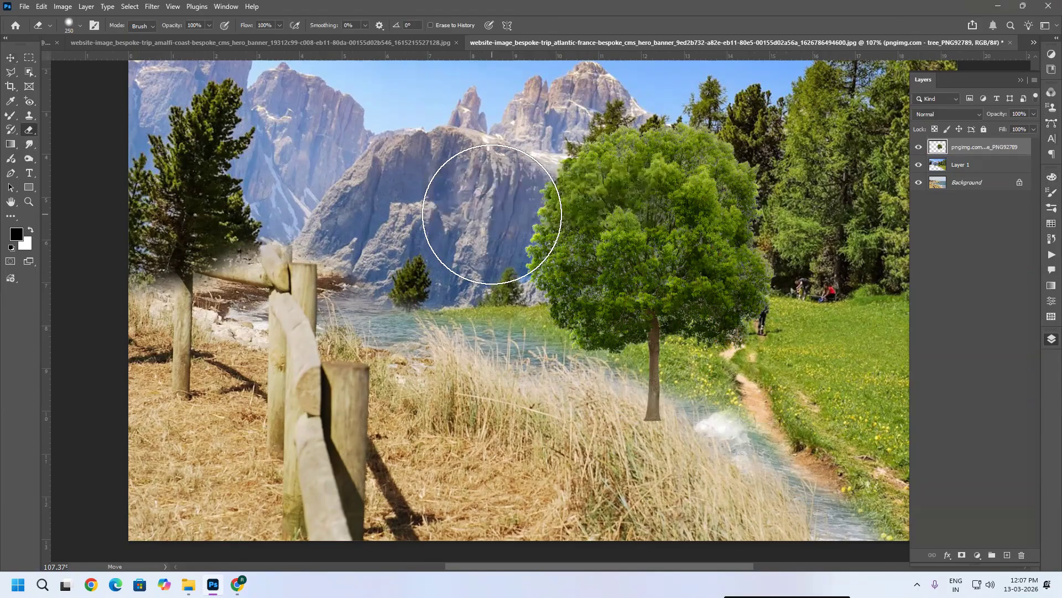
pyautogui.hotkey('ctrl', 'z')
pyautogui.rightClick(991, 145)
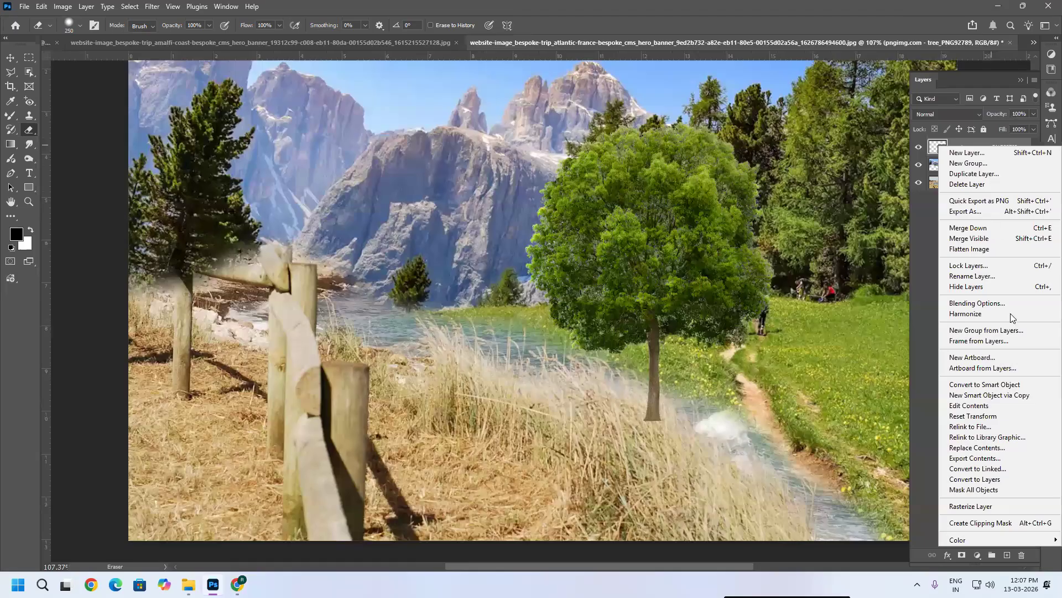
pyautogui.click(1000, 506)
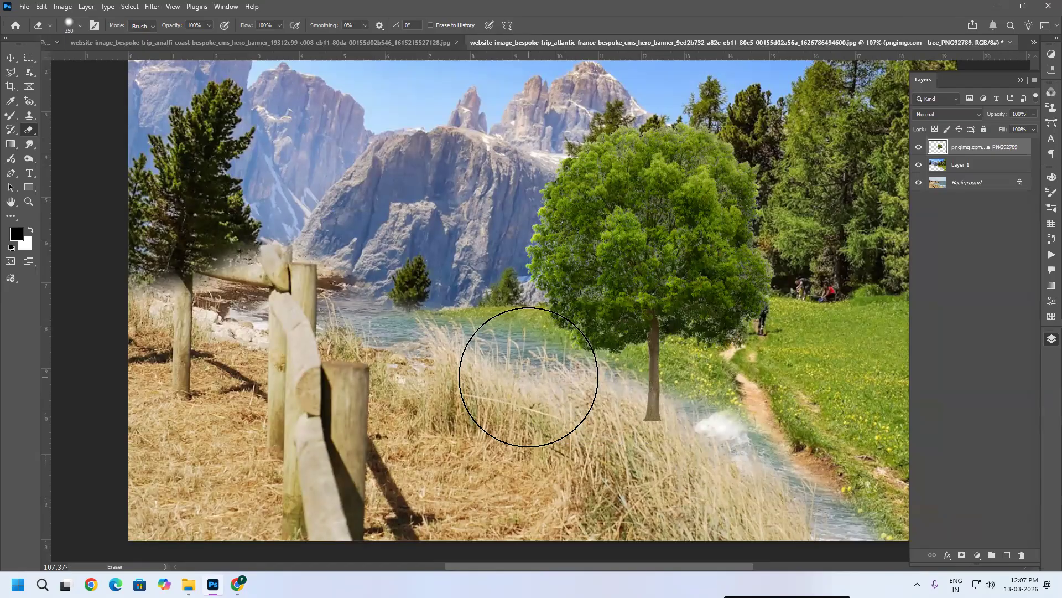
# Step: Move the tree further right, beside the hikers on the trail
pyautogui.press('space')
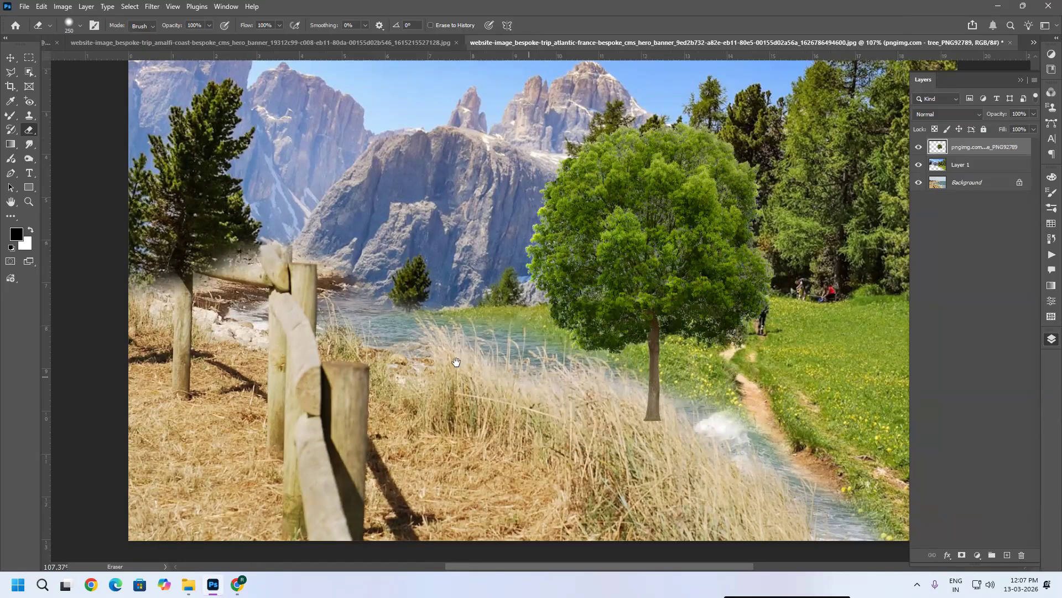
pyautogui.hscroll(5, 425, 358)
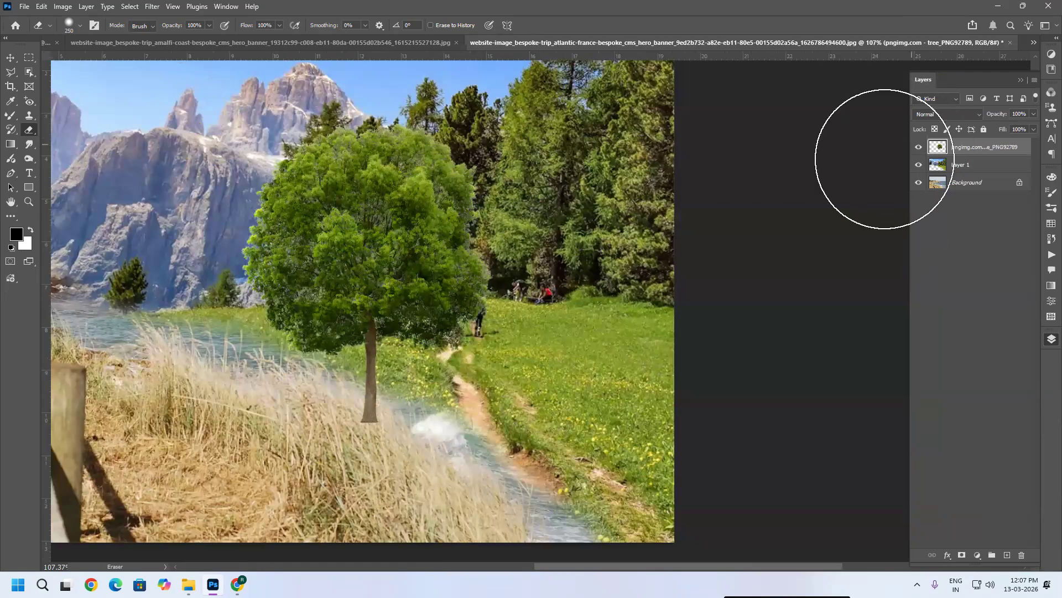
pyautogui.press('v')
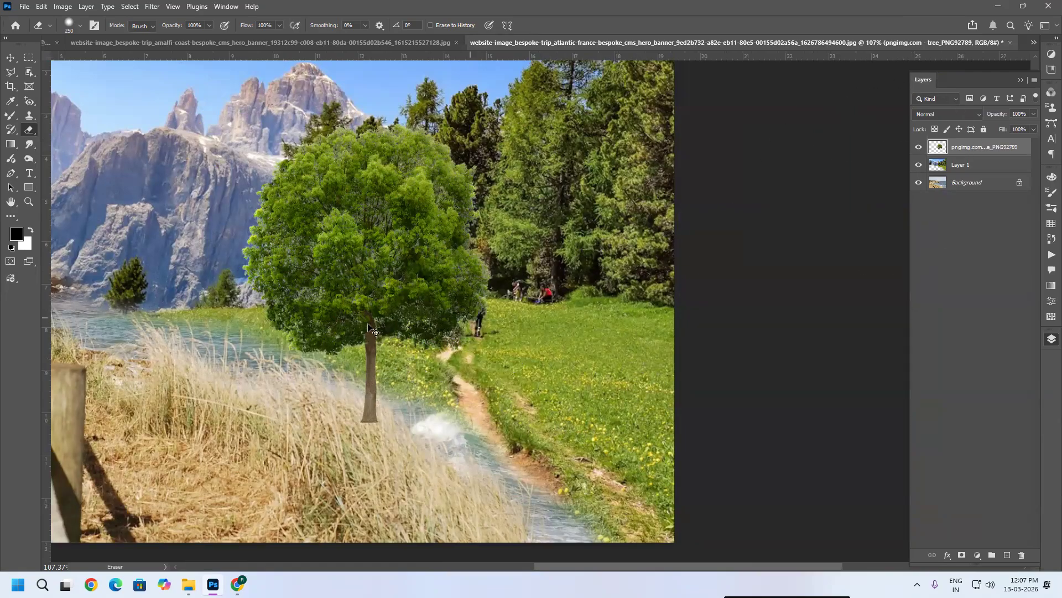
pyautogui.moveTo(427, 326); pyautogui.dragTo(580, 306)
pyautogui.moveTo(581, 353); pyautogui.dragTo(608, 355)
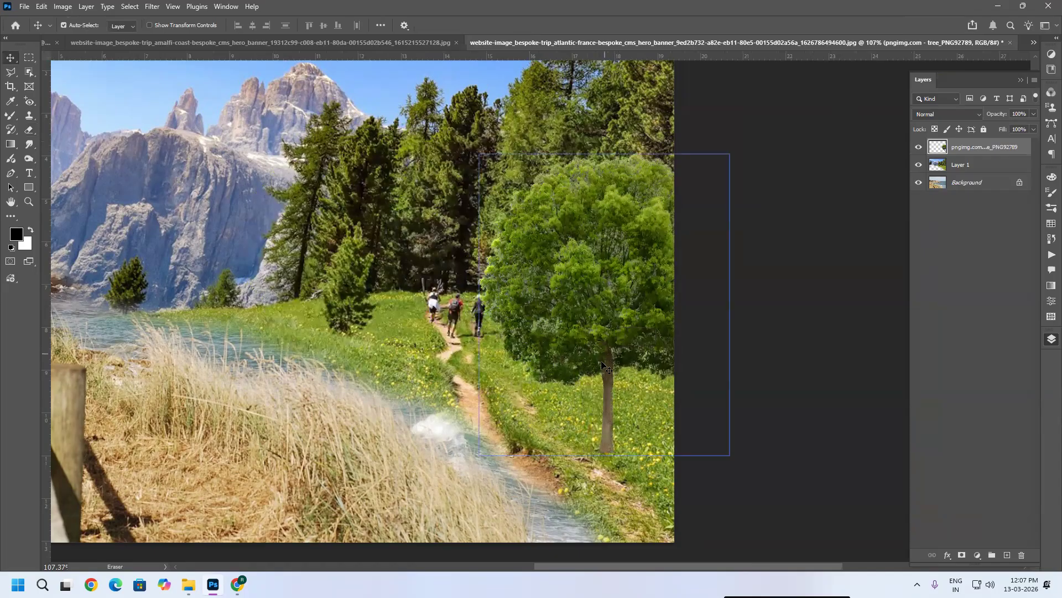
pyautogui.scroll(1, 587, 438)
pyautogui.scroll(1, 607, 410)
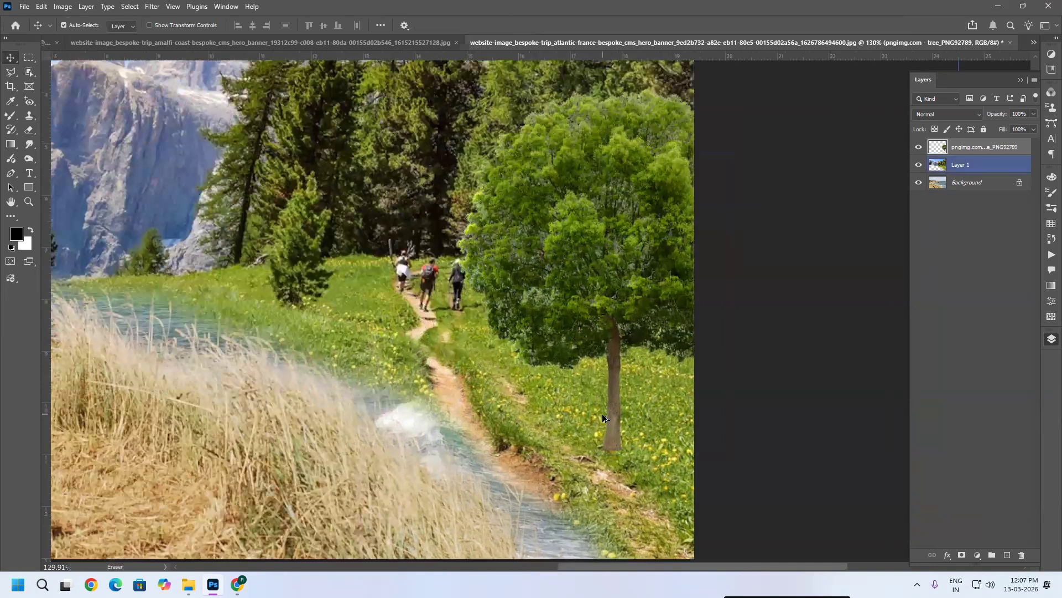
pyautogui.scroll(-1, 605, 283)
pyautogui.click(605, 283)
pyautogui.moveTo(430, 76); pyautogui.dragTo(415, 57)
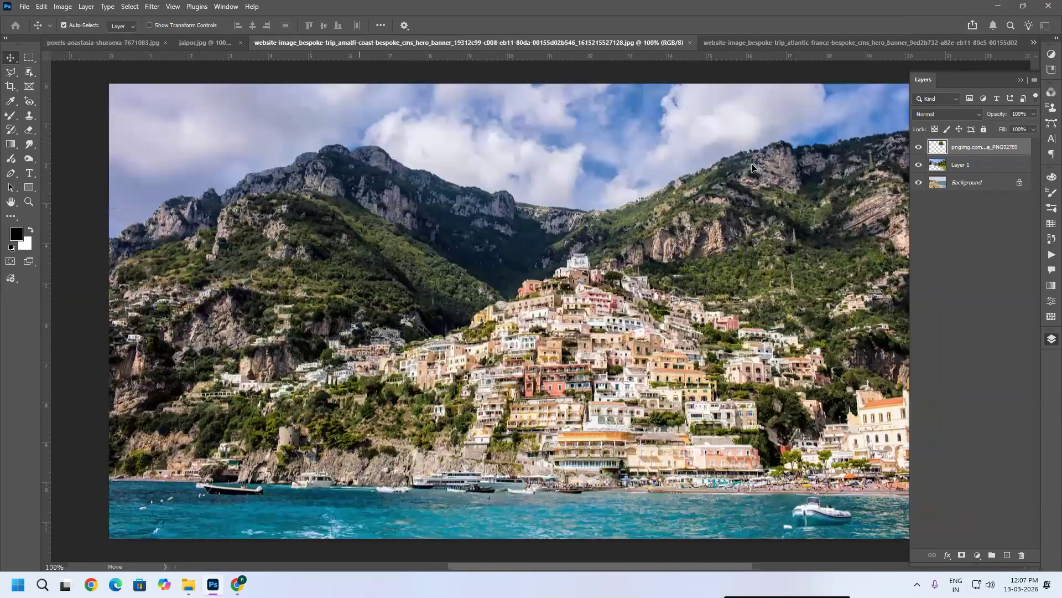
pyautogui.moveTo(752, 163); pyautogui.dragTo(774, 232)
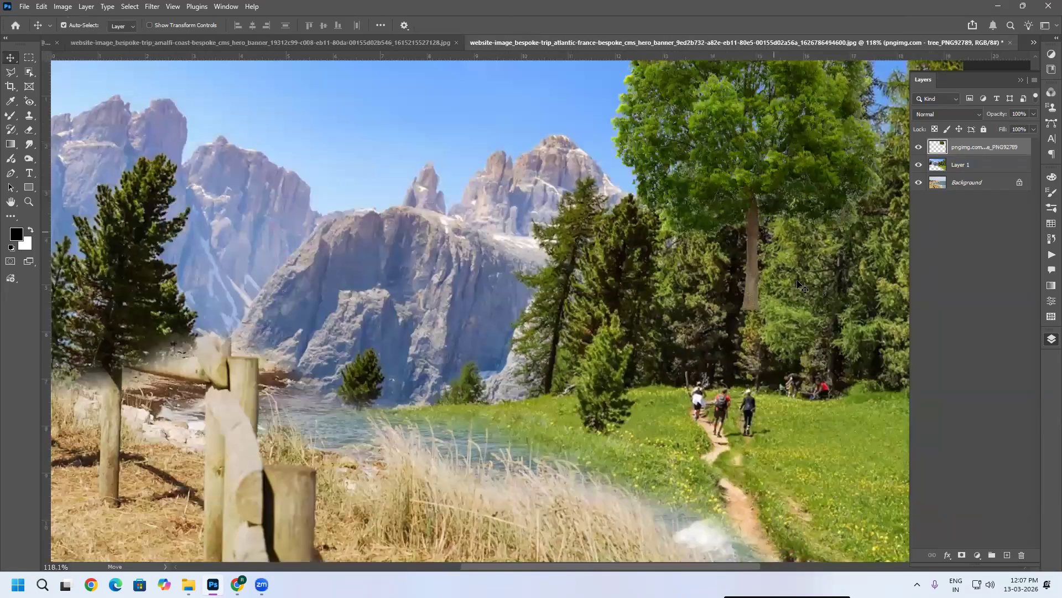
pyautogui.rightClick(990, 147)
pyautogui.click(966, 293)
pyautogui.click(948, 295)
pyautogui.hotkey('ctrl', 'z')
pyautogui.hotkey('ctrl', 'z')
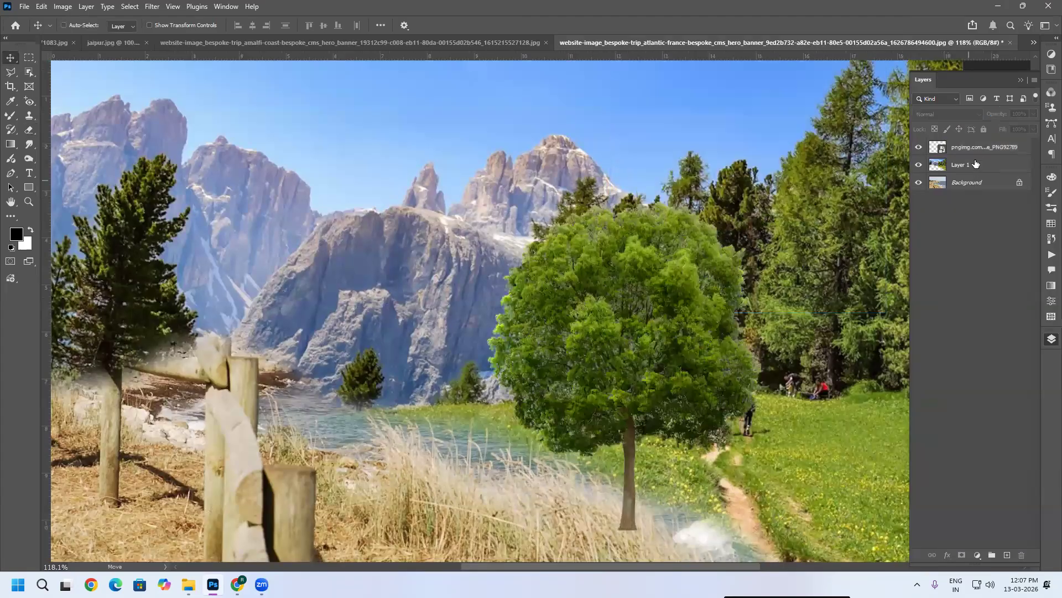
# Step: Rasterize the placed tree layer in the composite image
pyautogui.rightClick(1010, 505)
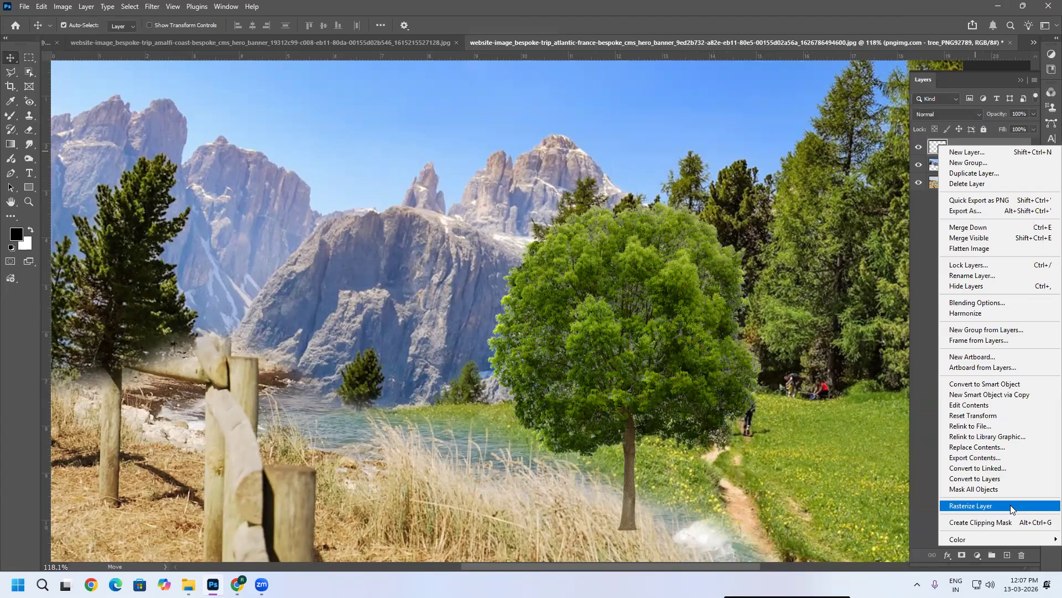
pyautogui.click(1010, 505)
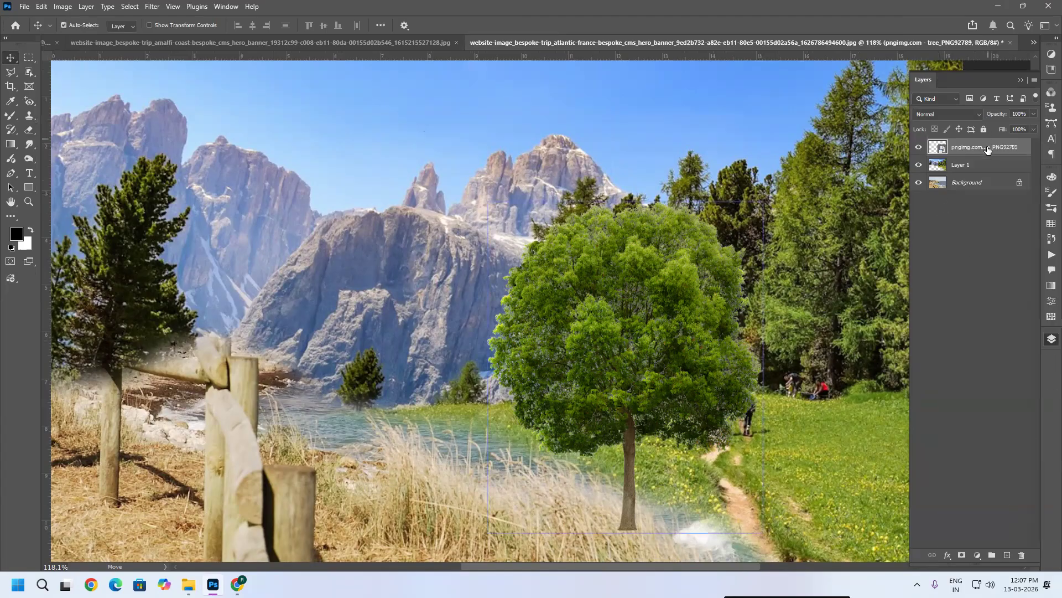
pyautogui.click(824, 319)
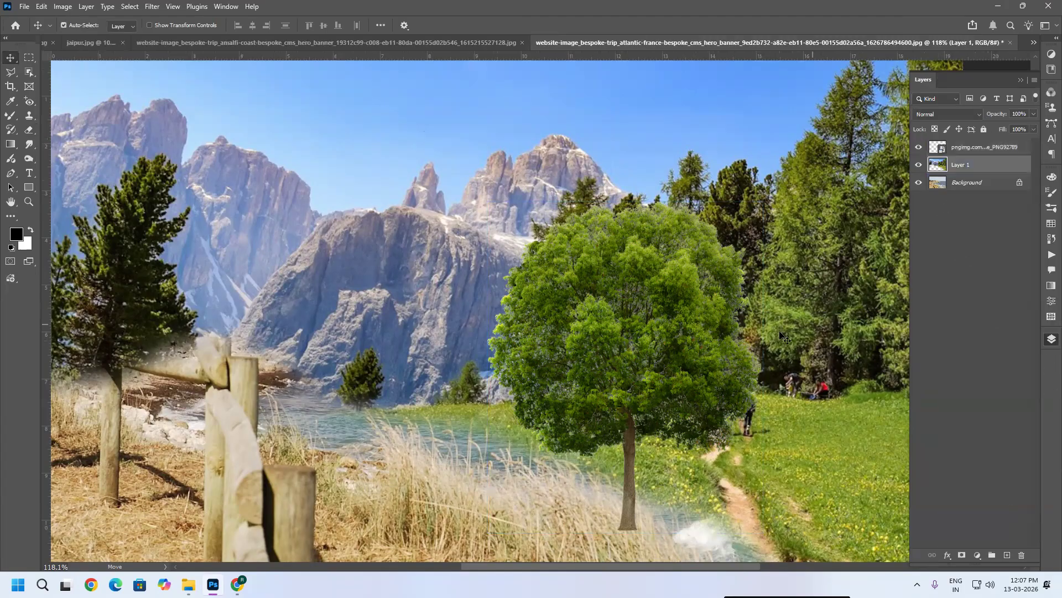
pyautogui.click(676, 355)
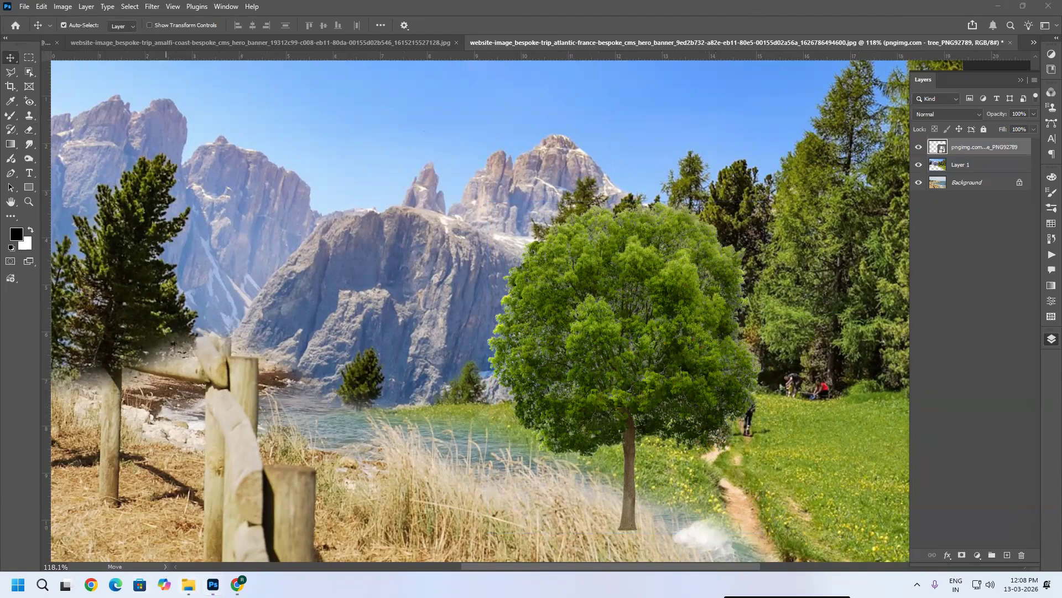
# Step: Open the downloaded tree PNG as its own document
pyautogui.click(189, 584)
pyautogui.moveTo(123, 121); pyautogui.dragTo(333, 513)
pyautogui.moveTo(246, 573); pyautogui.dragTo(213, 578)
pyautogui.click(1046, 15)
pyautogui.moveTo(137, 125); pyautogui.dragTo(213, 578)
pyautogui.moveTo(570, 21); pyautogui.dragTo(880, 26)
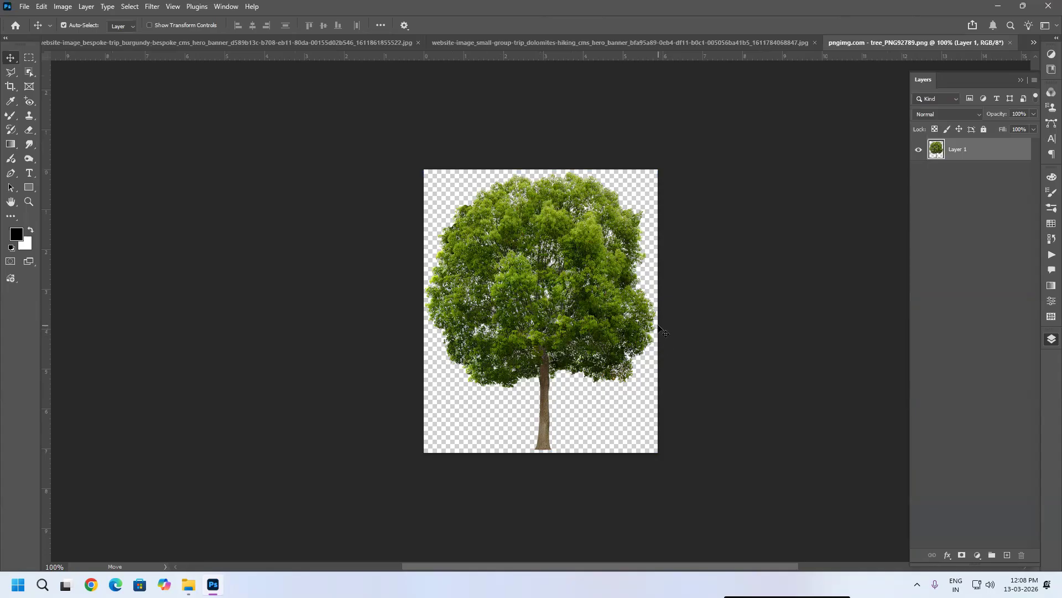
# Step: Copy the whole tree image and paste it into the Dolomites hiking-trail photo
pyautogui.hotkey('ctrl', 'a')
pyautogui.hotkey('ctrl', 'Tab')
pyautogui.hotkey('ctrl', 'Tab')
pyautogui.hotkey('ctrl', 'Tab')
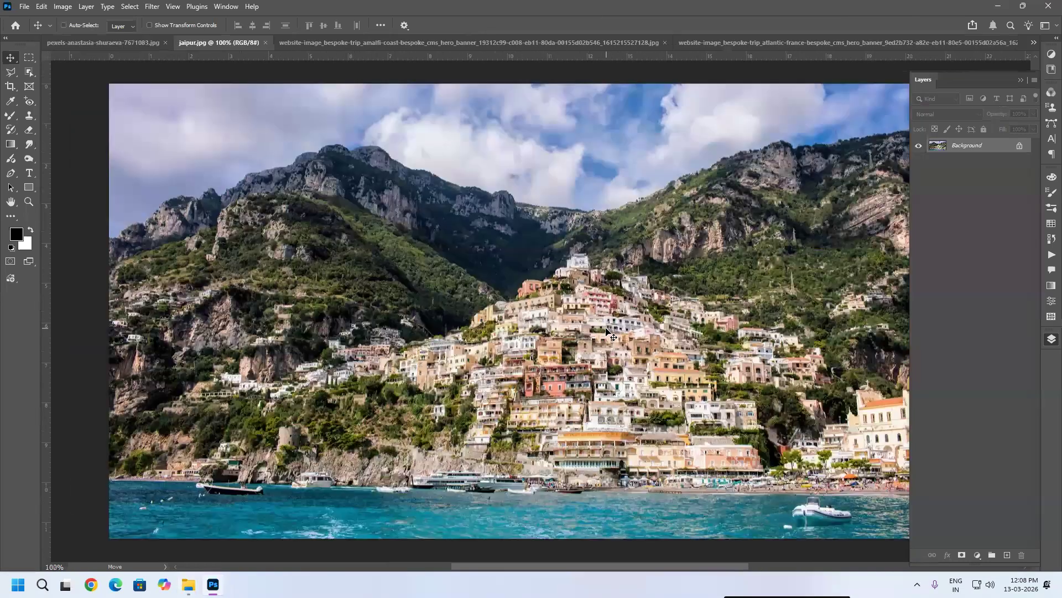
pyautogui.hotkey('ctrl', 'Tab')
pyautogui.hotkey('ctrl', 'Tab')
pyautogui.hotkey('ctrl', 'Tab')
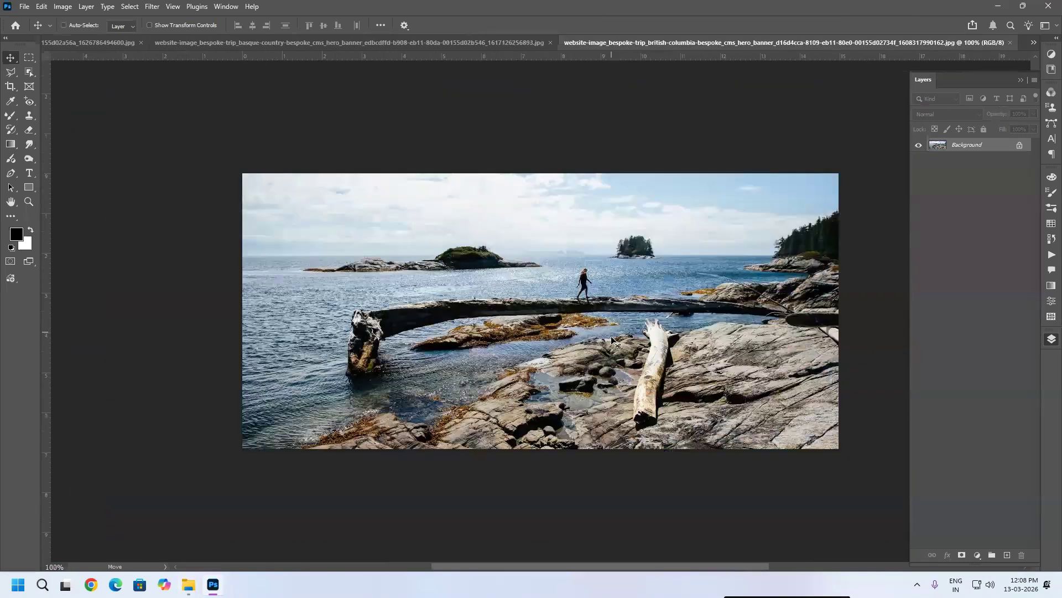
pyautogui.hotkey('ctrl', 'Tab')
pyautogui.hotkey('ctrl', 'Tab')
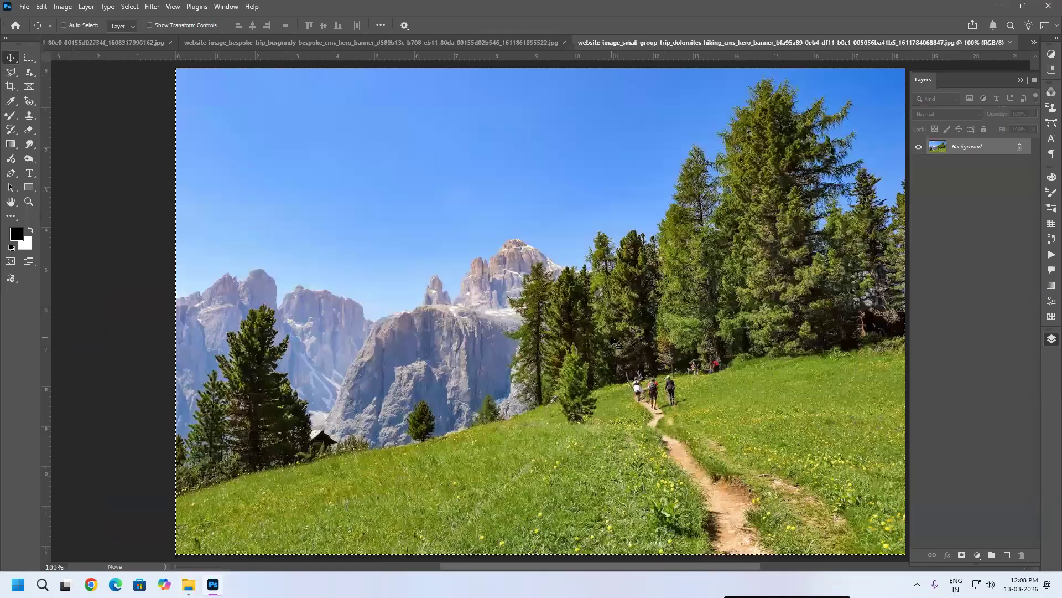
pyautogui.hotkey('ctrl', 'v')
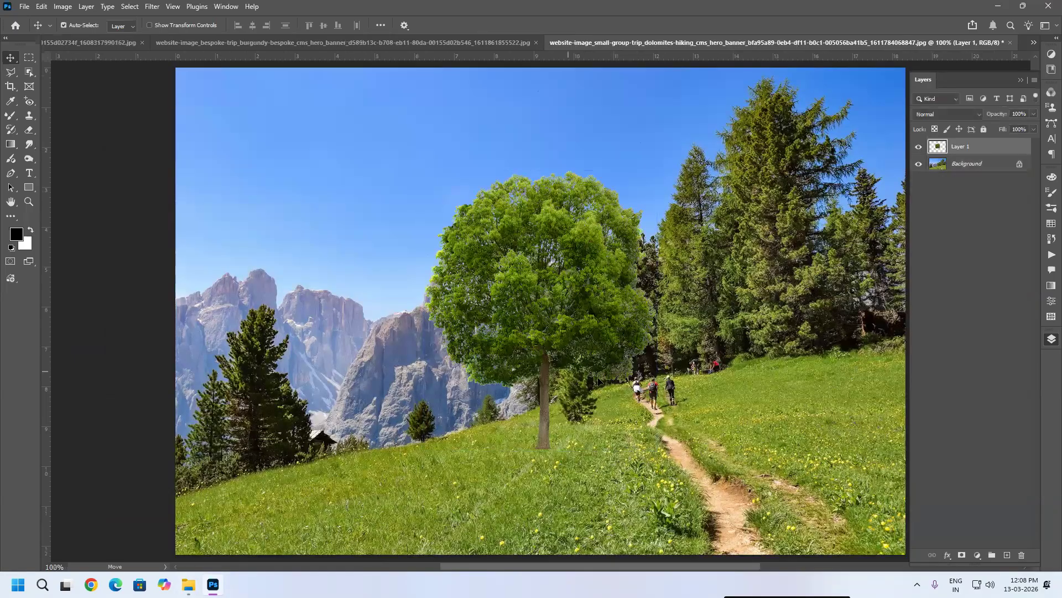
# Step: Move the pasted tree beside the trail and scale it up to about 185% with Free Transform
pyautogui.moveTo(649, 287); pyautogui.dragTo(793, 365)
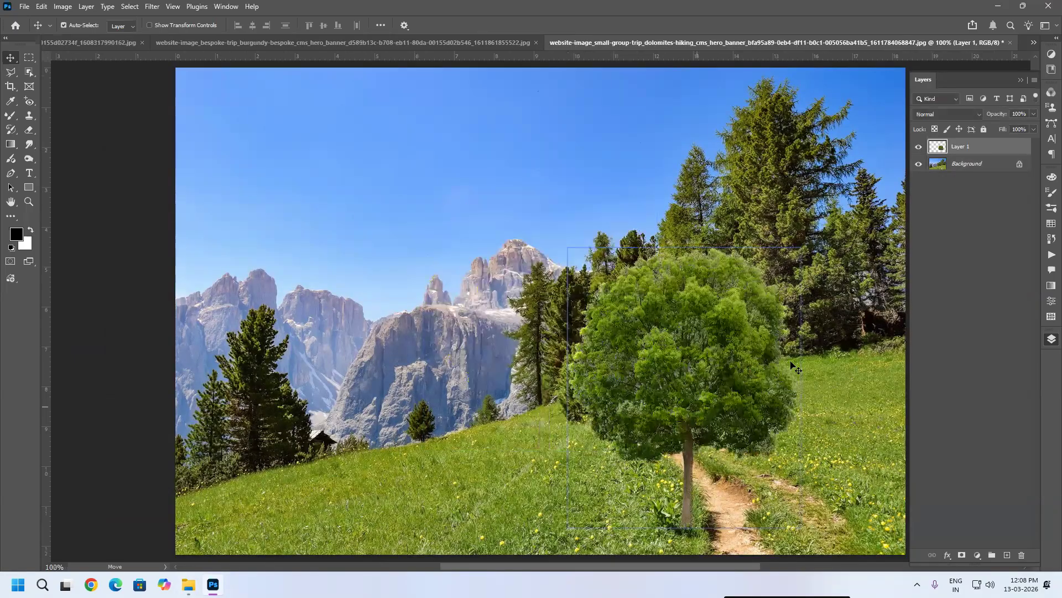
pyautogui.hotkey('ctrl', 't')
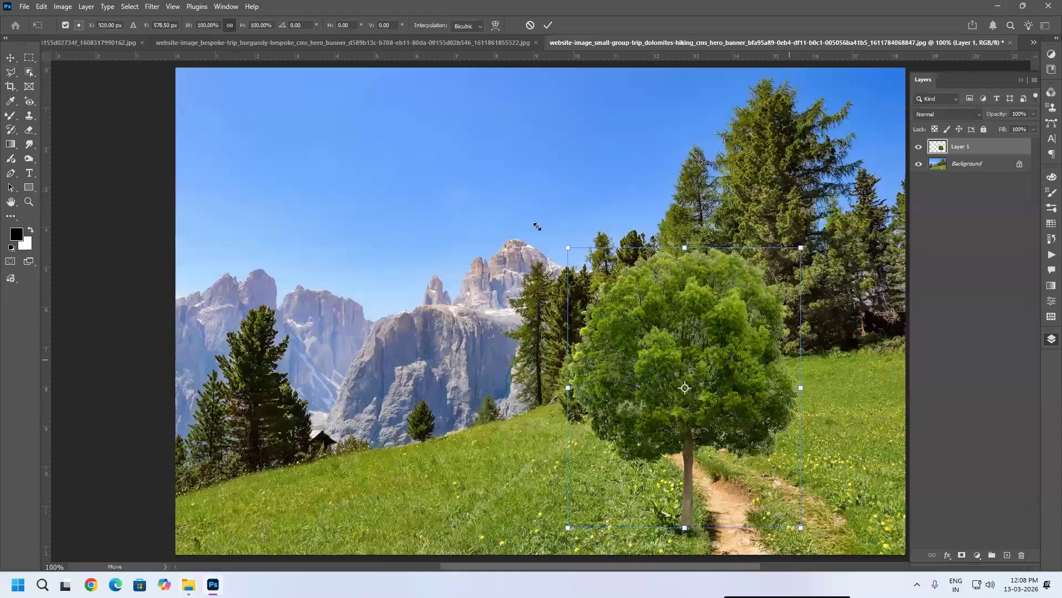
pyautogui.moveTo(468, 110); pyautogui.dragTo(434, 86)
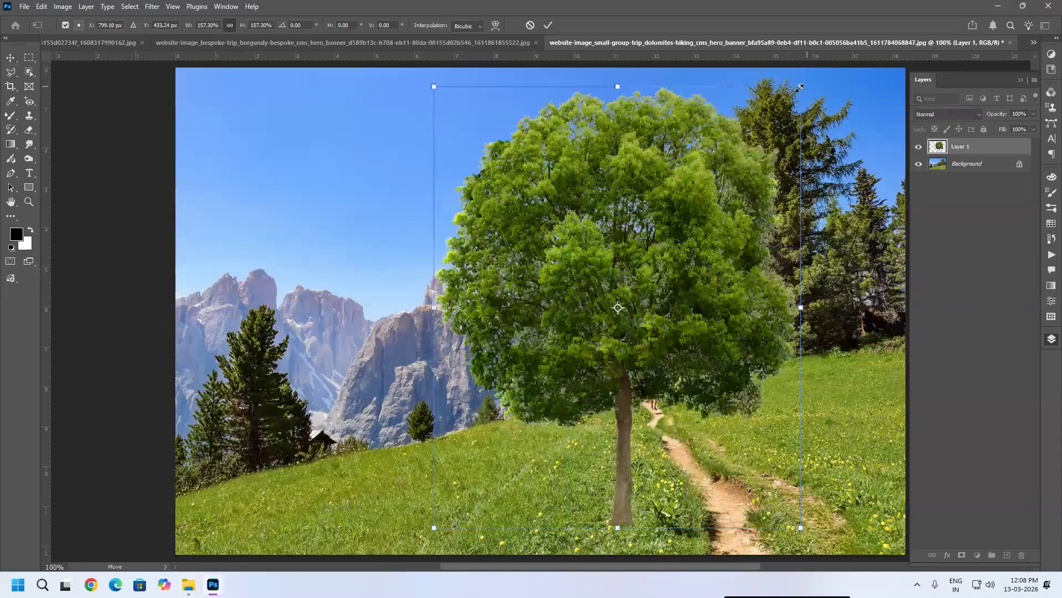
pyautogui.moveTo(829, 40); pyautogui.dragTo(860, 64)
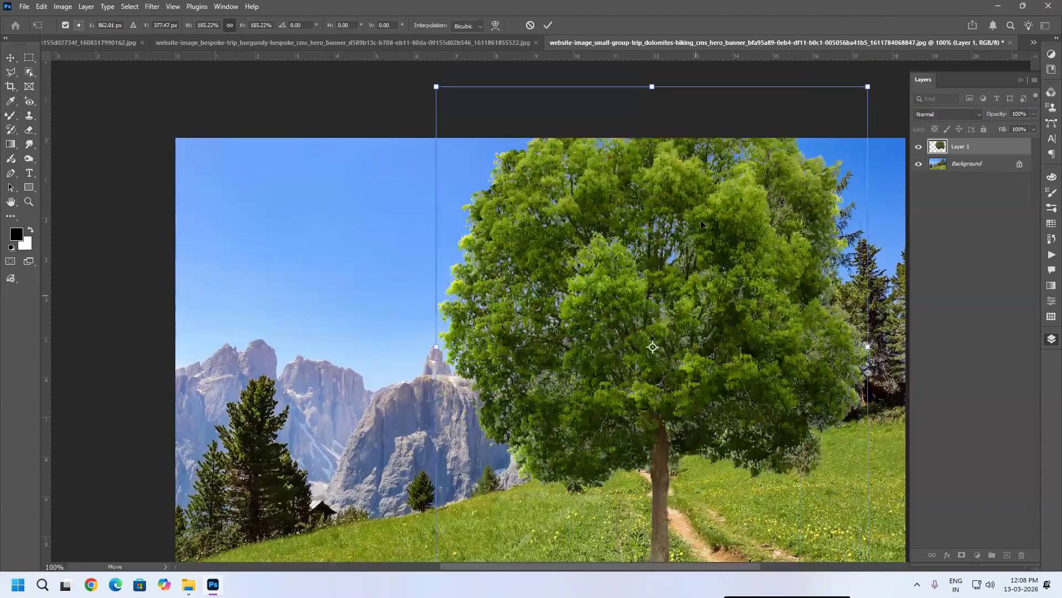
pyautogui.scroll(-3, 700, 221)
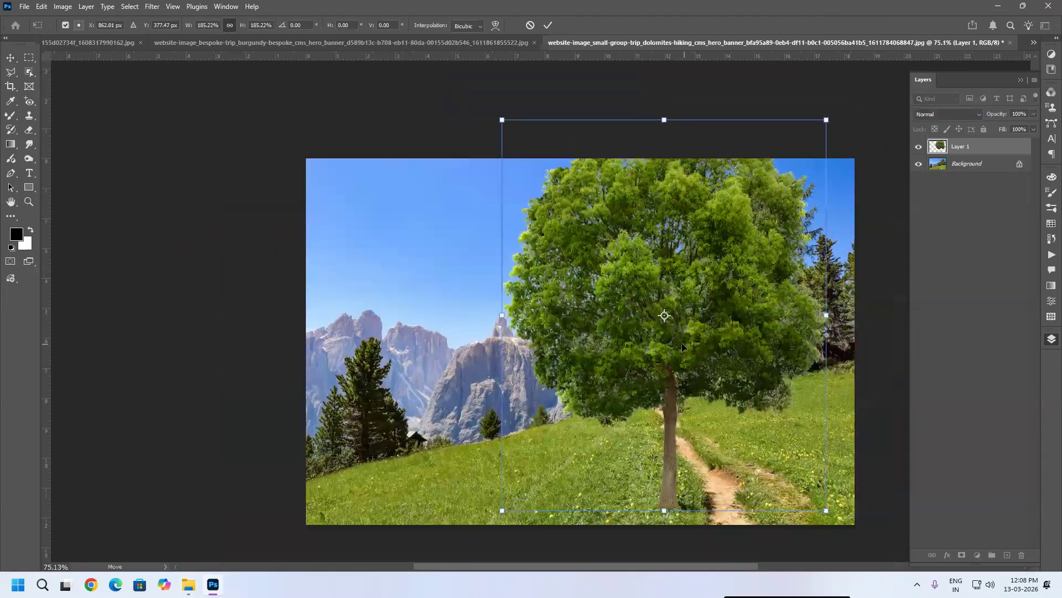
pyautogui.moveTo(663, 338); pyautogui.dragTo(671, 345)
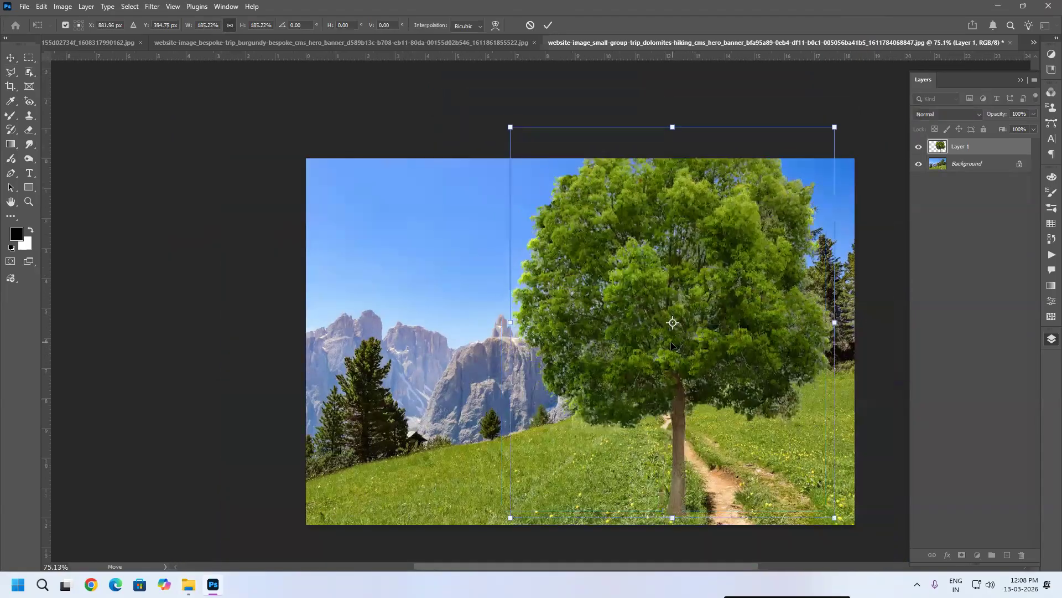
pyautogui.press('Return')
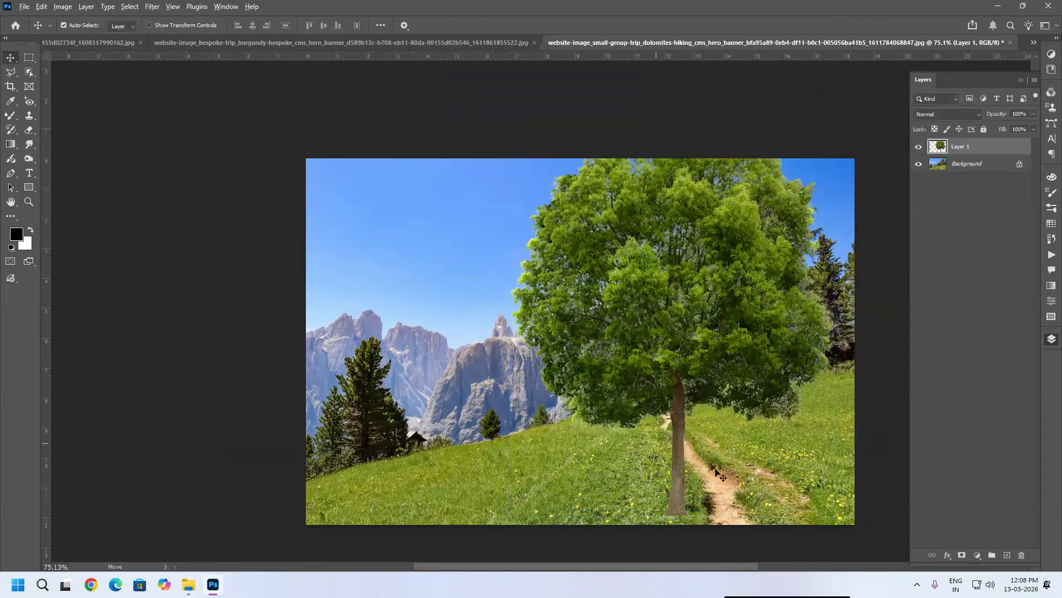
# Step: Erase the bottom edge of the tree trunk with a smaller Eraser brush
pyautogui.scroll(2, 717, 473)
pyautogui.scroll(3, 680, 371)
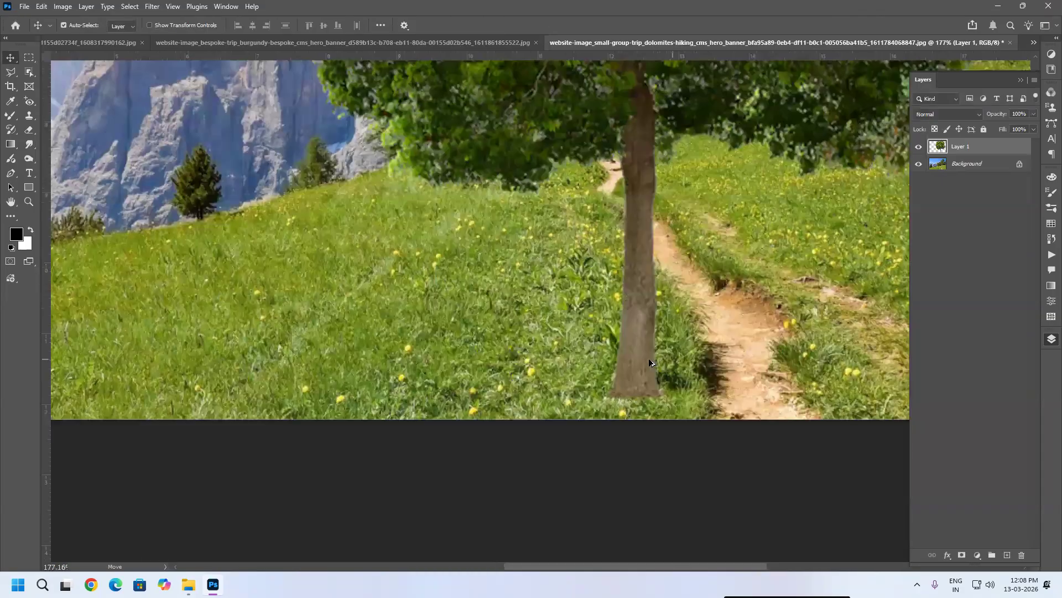
pyautogui.click(29, 129)
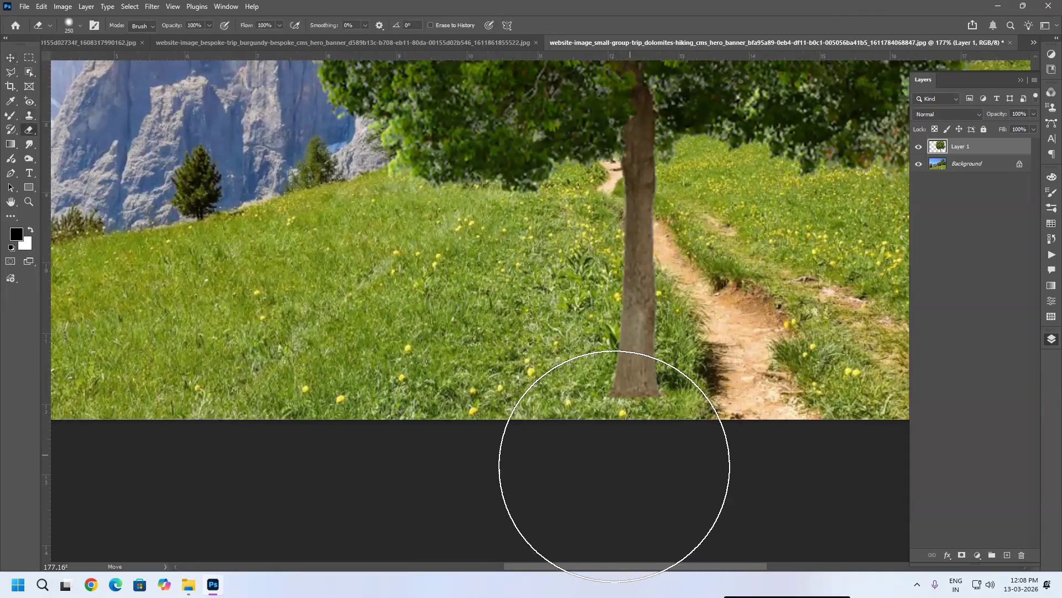
pyautogui.press('[')
pyautogui.press('[')
pyautogui.press('[')
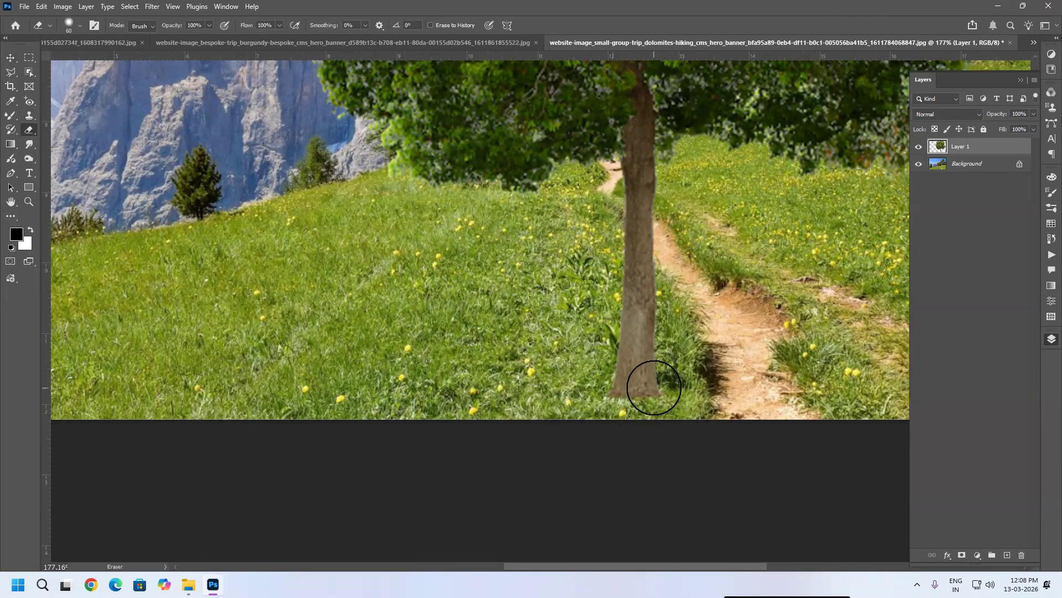
pyautogui.moveTo(658, 395); pyautogui.dragTo(610, 396)
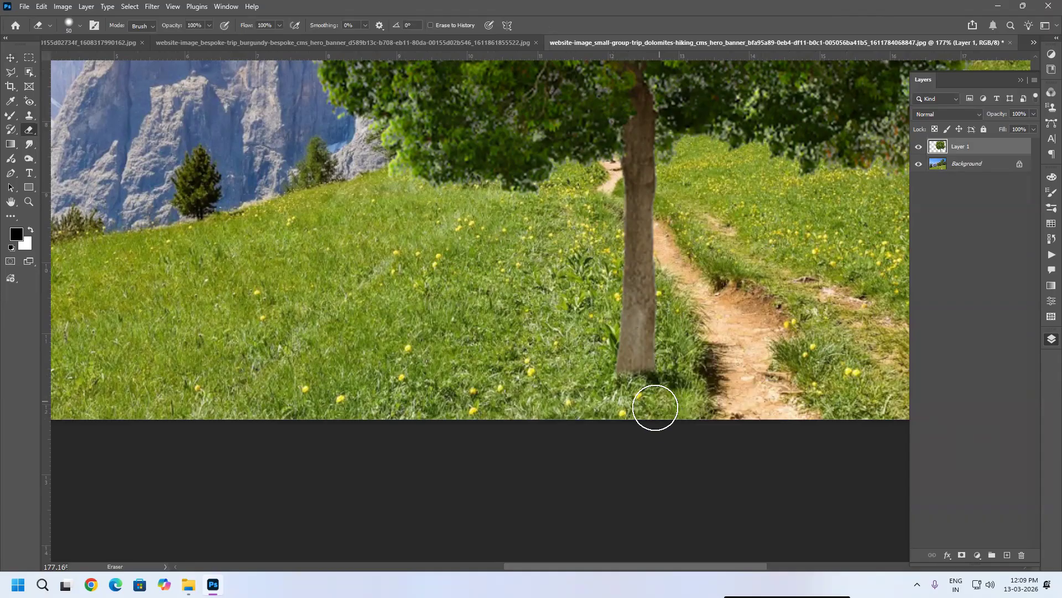
# Step: Pick brush 1 from Grass Photoshop Brushes 4 for the Eraser and set its size to 155 px
pyautogui.scroll(-2, 703, 394)
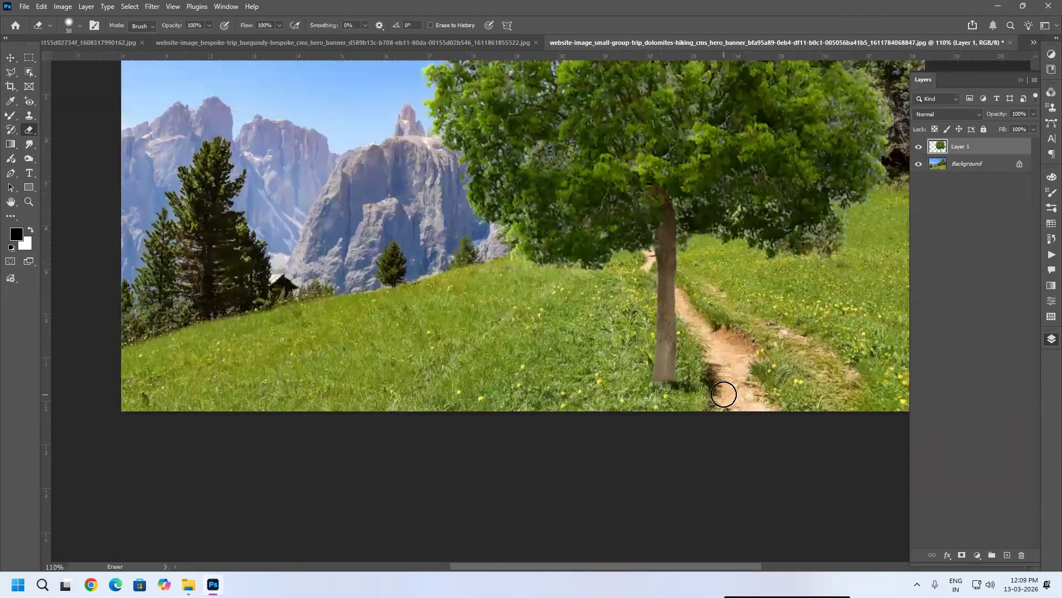
pyautogui.scroll(-1, 674, 395)
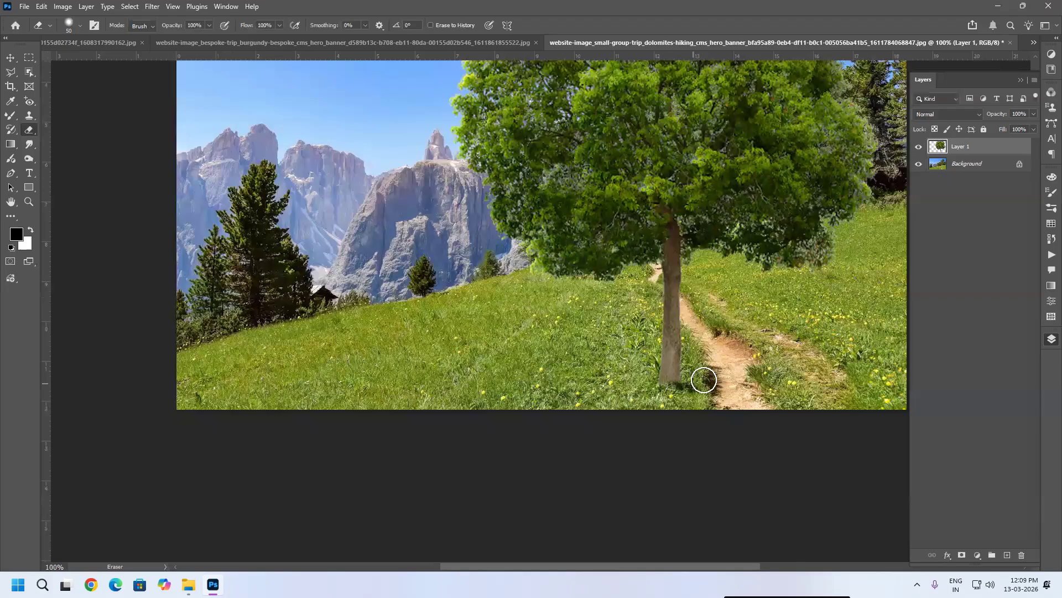
pyautogui.scroll(1, 661, 384)
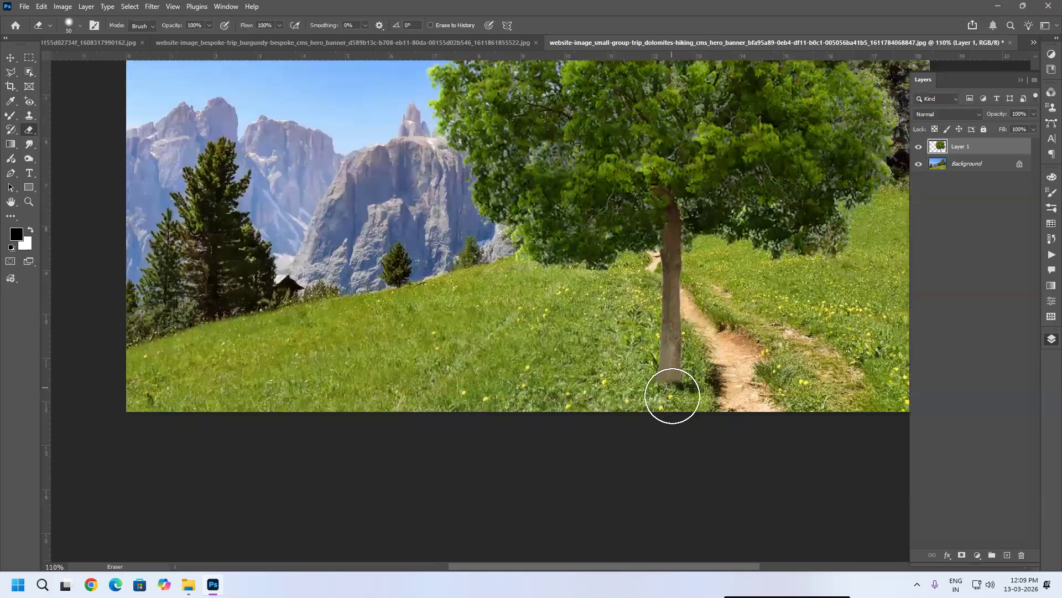
pyautogui.scroll(4, 671, 391)
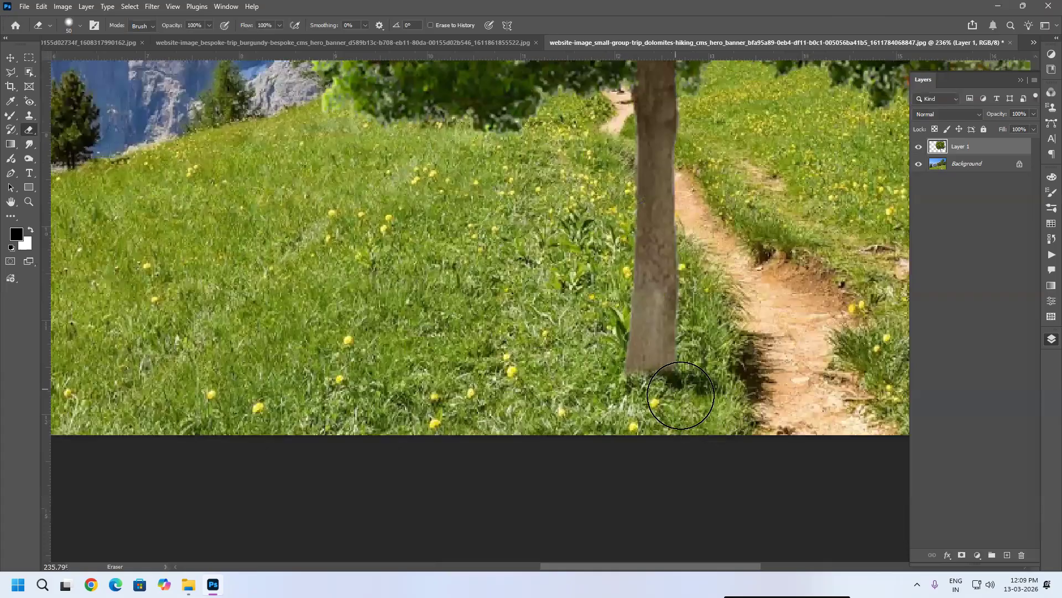
pyautogui.scroll(1, 672, 390)
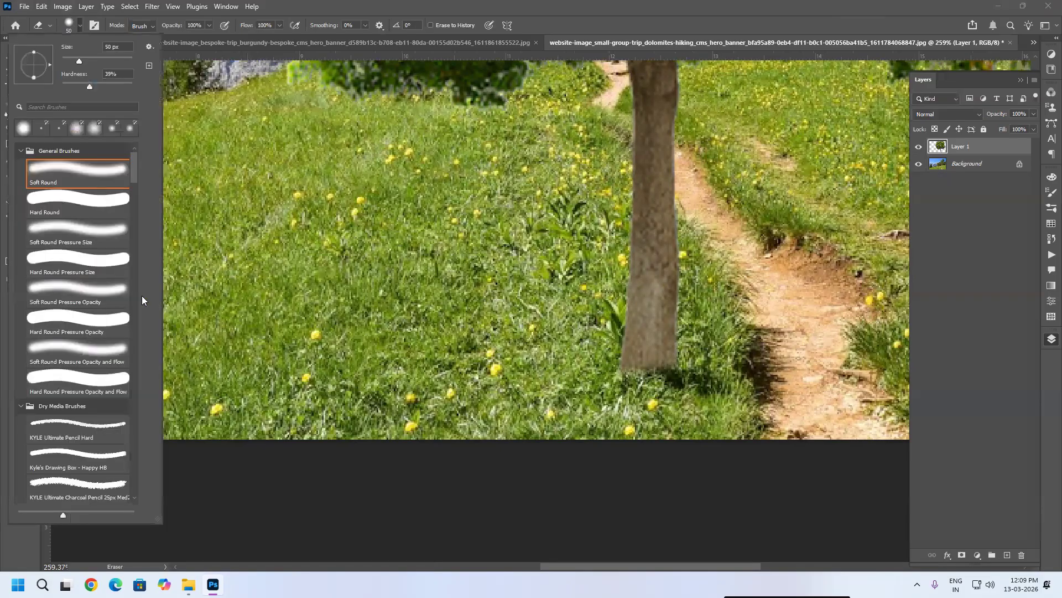
pyautogui.moveTo(136, 165); pyautogui.dragTo(146, 204)
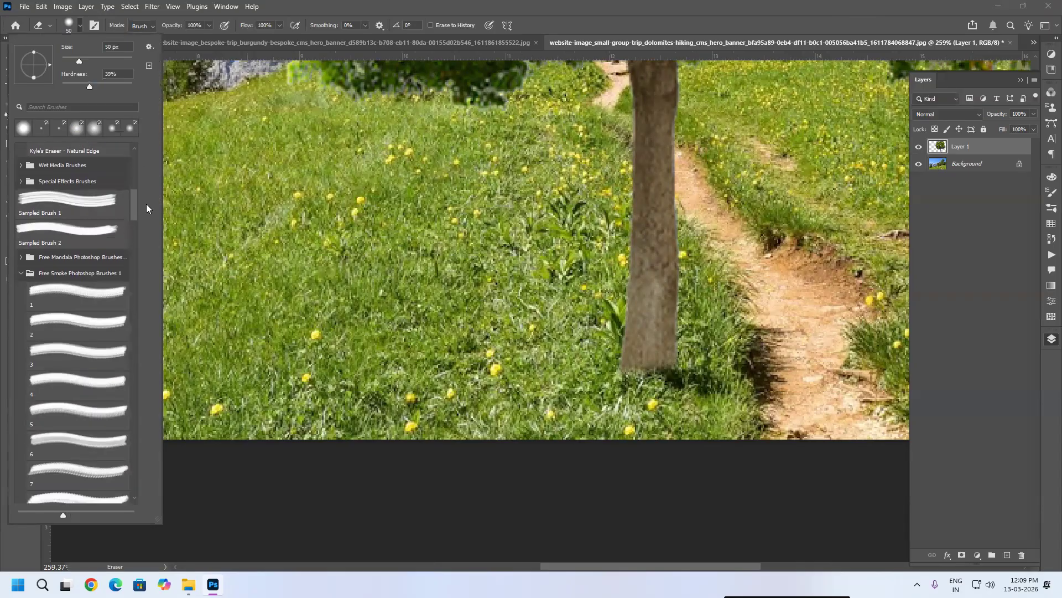
pyautogui.click(19, 272)
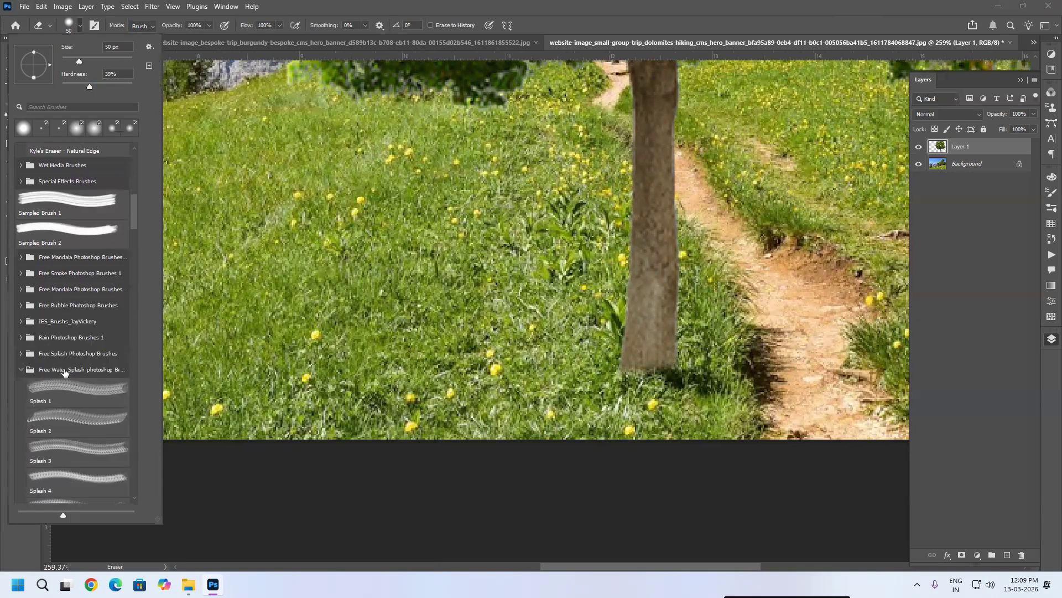
pyautogui.click(21, 371)
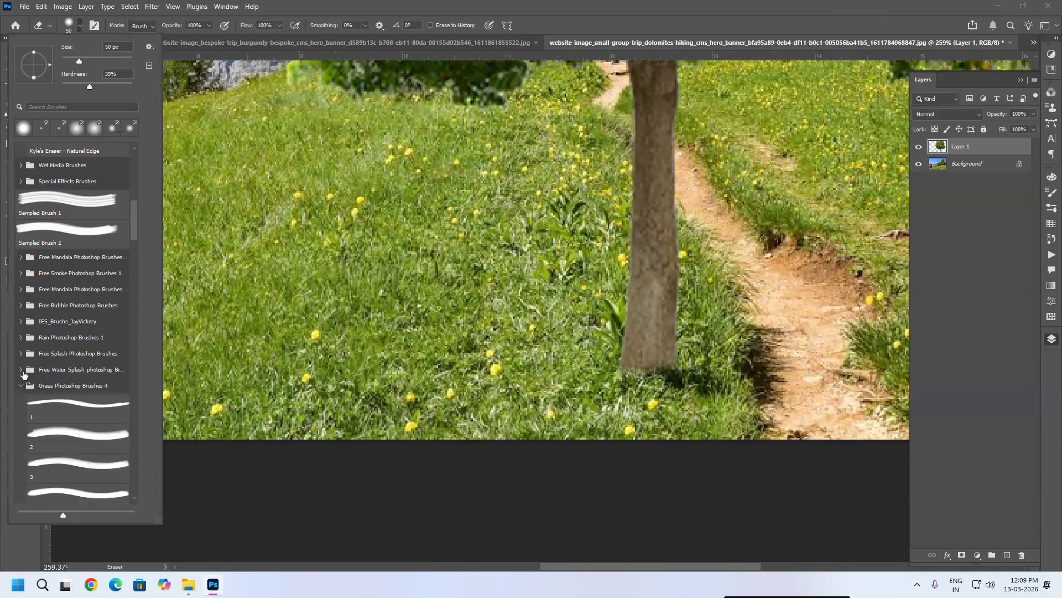
pyautogui.click(71, 403)
pyautogui.rightClick(476, 363)
pyautogui.click(576, 108)
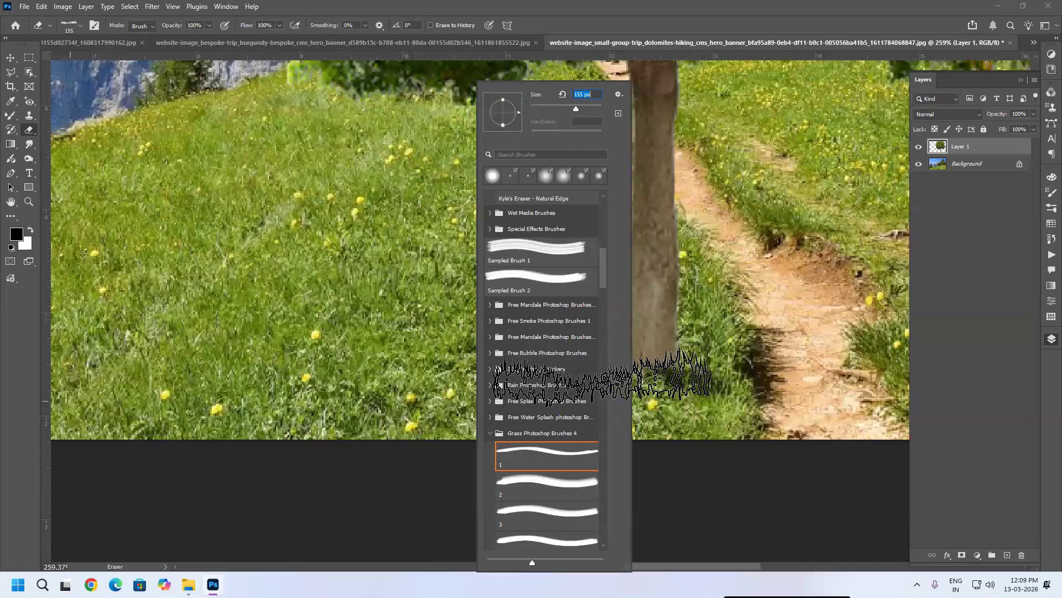
pyautogui.press('Return')
# Step: Erase the trunk's base with the grass brush at about 300 px so grass overlaps it
pyautogui.press('[')
pyautogui.press('[')
pyautogui.press('[')
pyautogui.press('[')
pyautogui.press('[')
pyautogui.press('[')
pyautogui.press('[')
pyautogui.scroll(8, 654, 357)
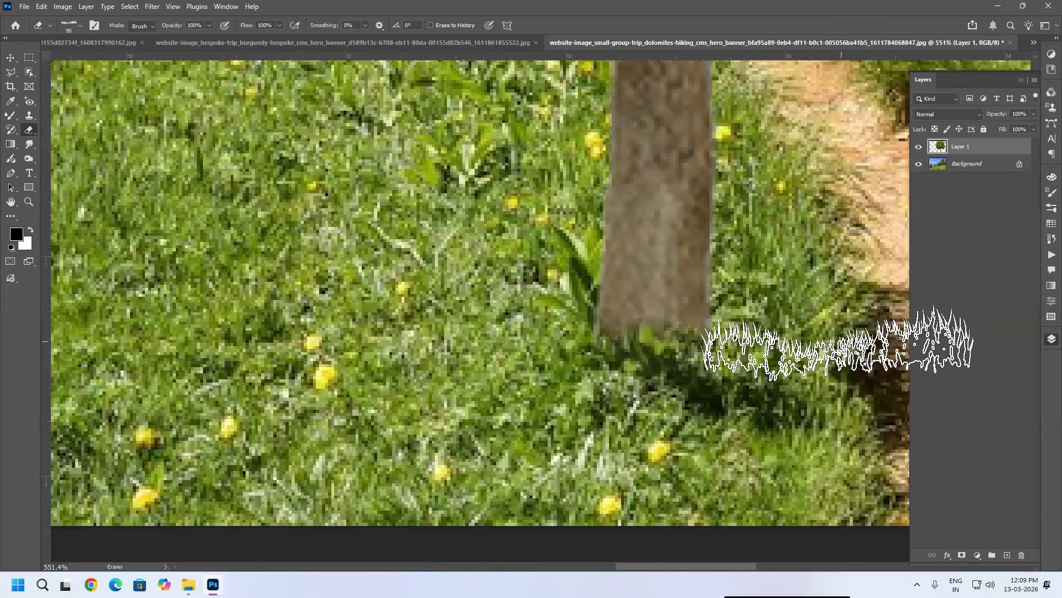
pyautogui.press(']')
pyautogui.press(']')
pyautogui.press(']')
pyautogui.press(']')
pyautogui.press(']')
pyautogui.press(']')
pyautogui.press(']')
pyautogui.click(391, 392)
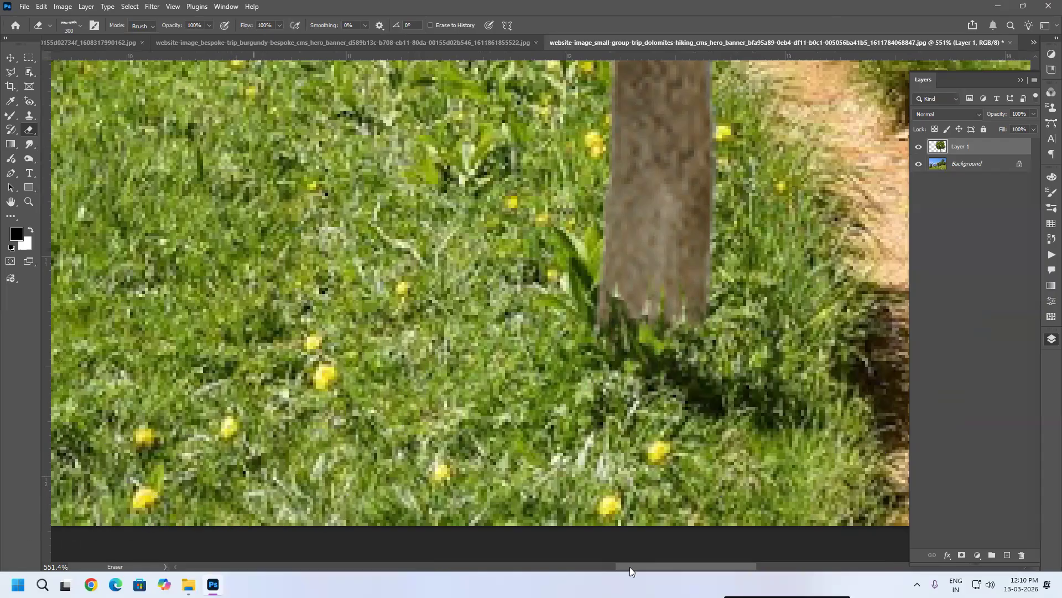
# Step: Erase a little more of the trunk's base with the grass brush so it blends into the grass
pyautogui.scroll(-1, 501, 463)
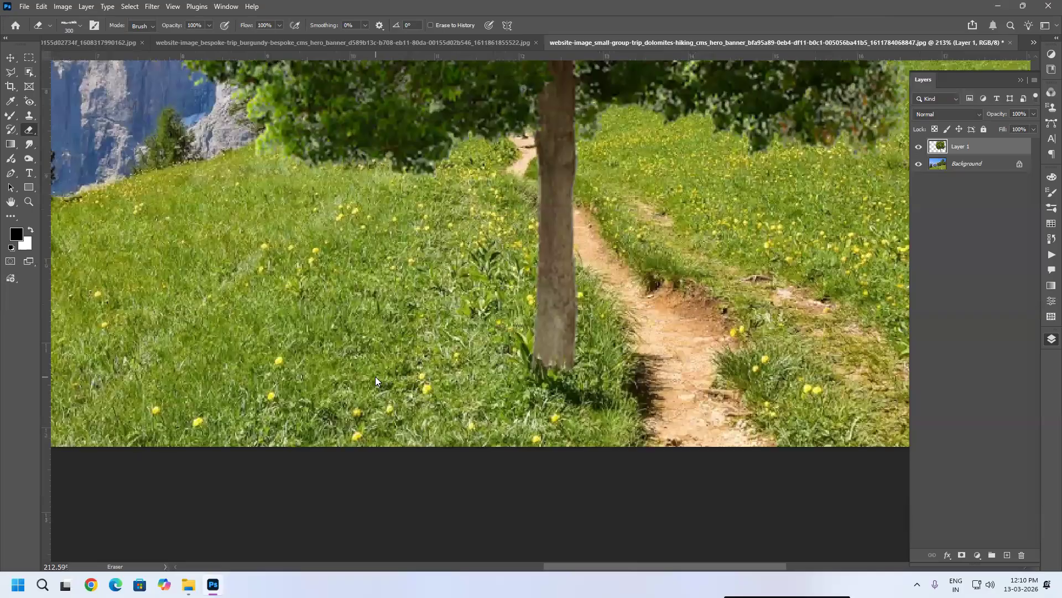
pyautogui.click(426, 392)
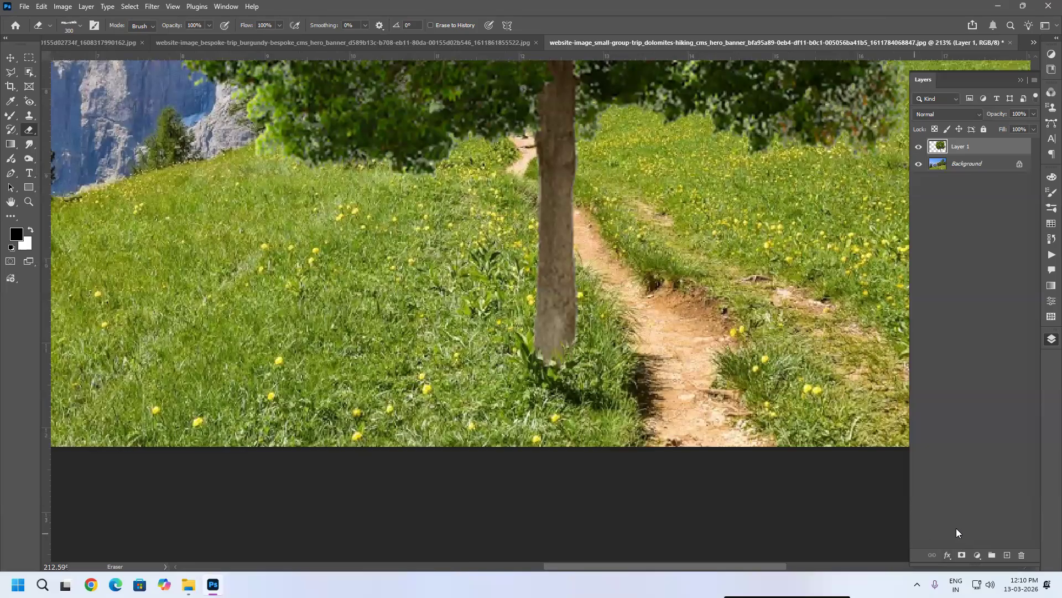
pyautogui.scroll(2, 722, 412)
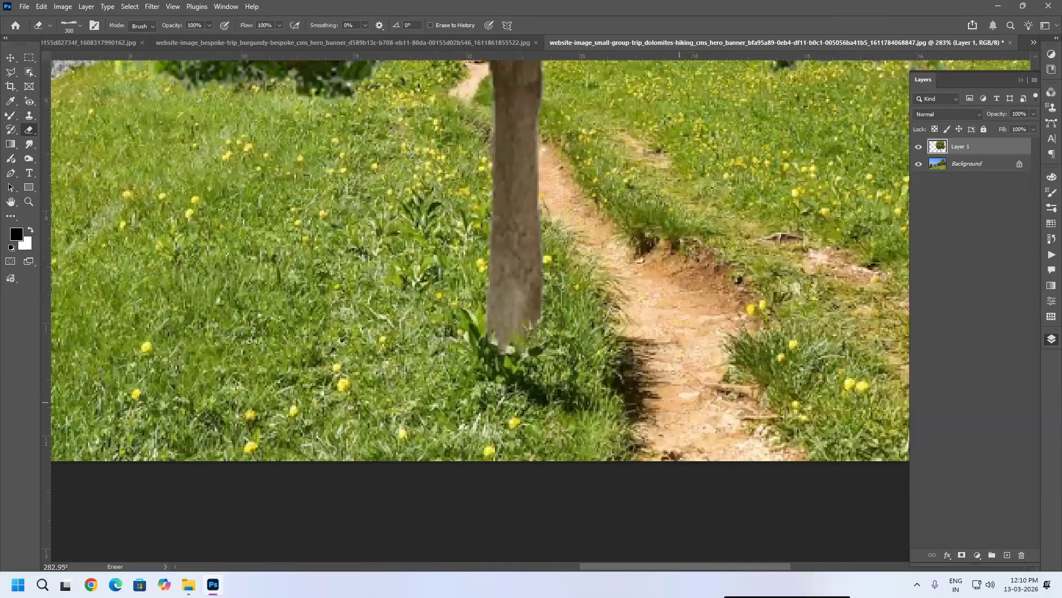
pyautogui.scroll(2, 676, 416)
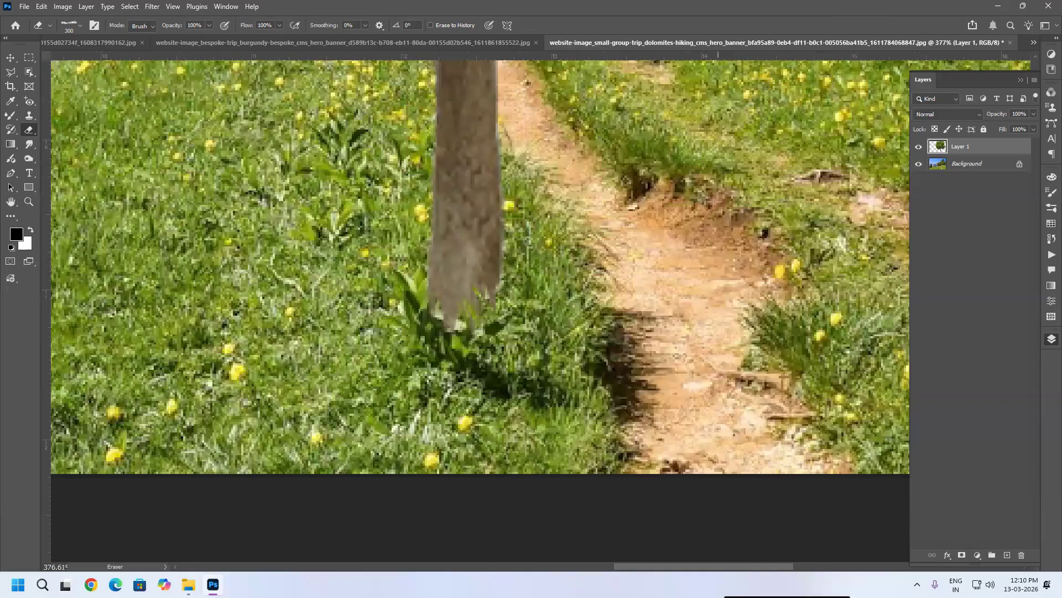
pyautogui.scroll(-2, 569, 486)
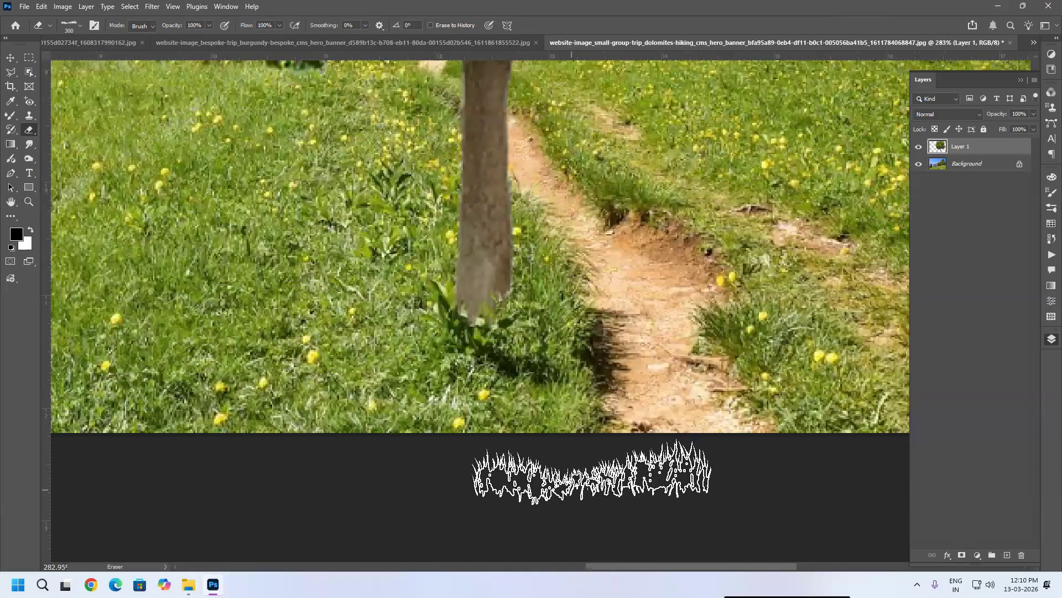
pyautogui.scroll(-6, 592, 473)
pyautogui.scroll(3, 610, 391)
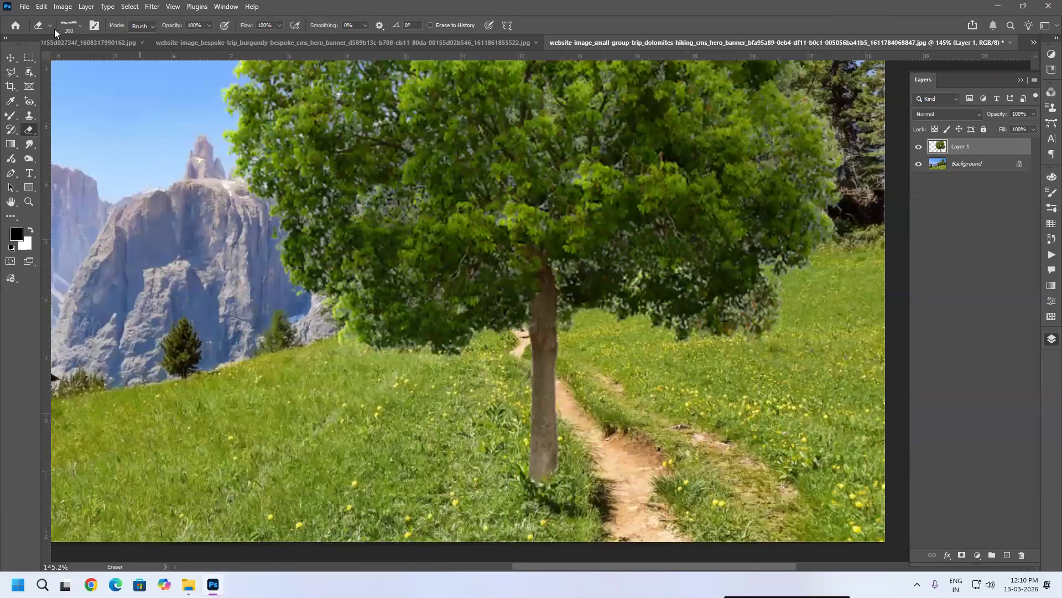
# Step: Open the tim-bogdanov-4uojMEdcwI8-unsplash.jpg photo from the WEBART Wallpaper folder
pyautogui.click(24, 6)
pyautogui.click(42, 33)
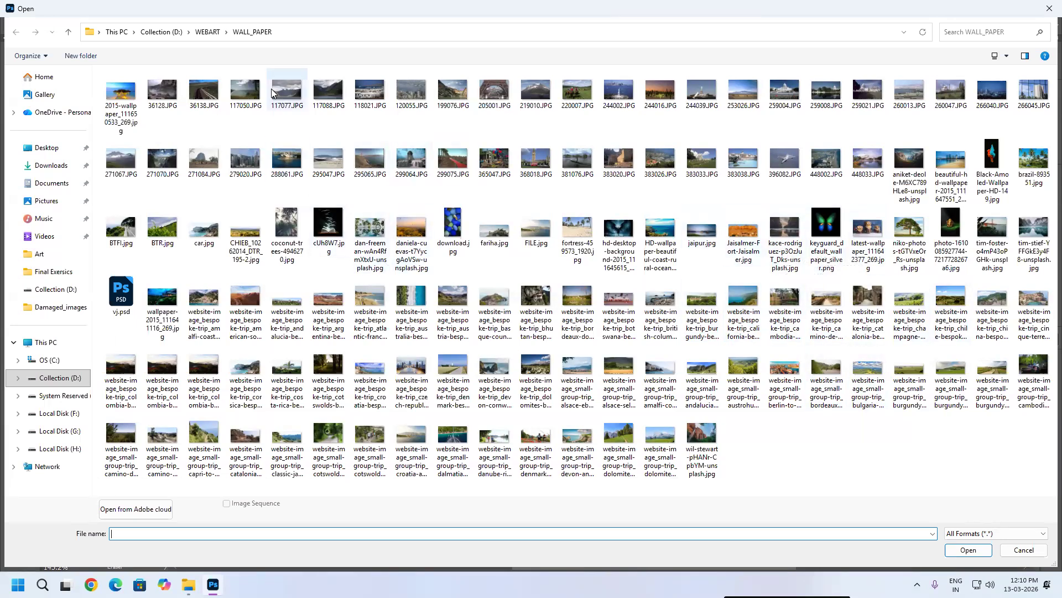
pyautogui.click(207, 31)
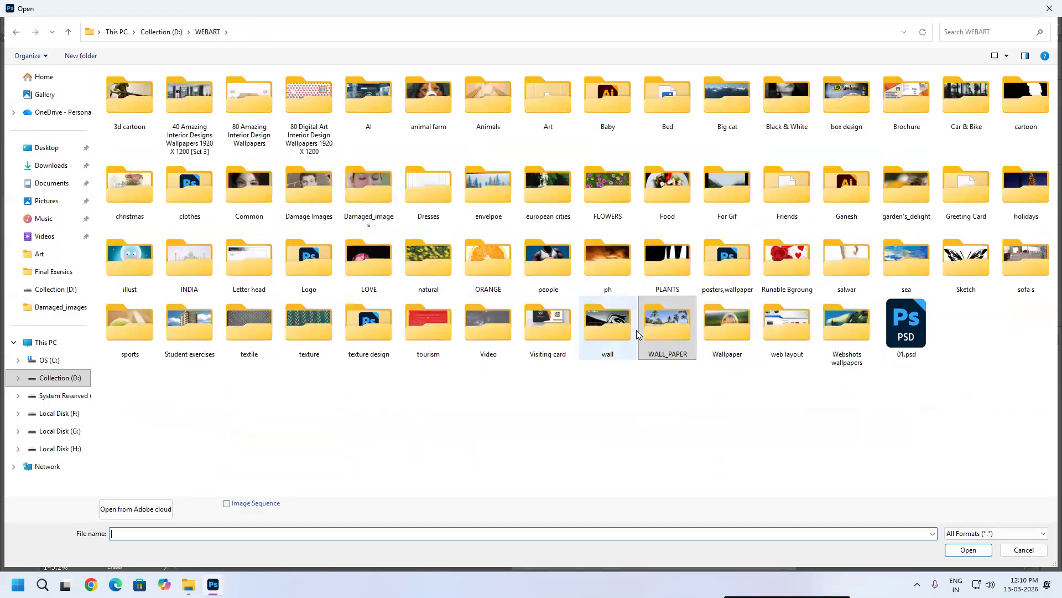
pyautogui.doubleClick(726, 332)
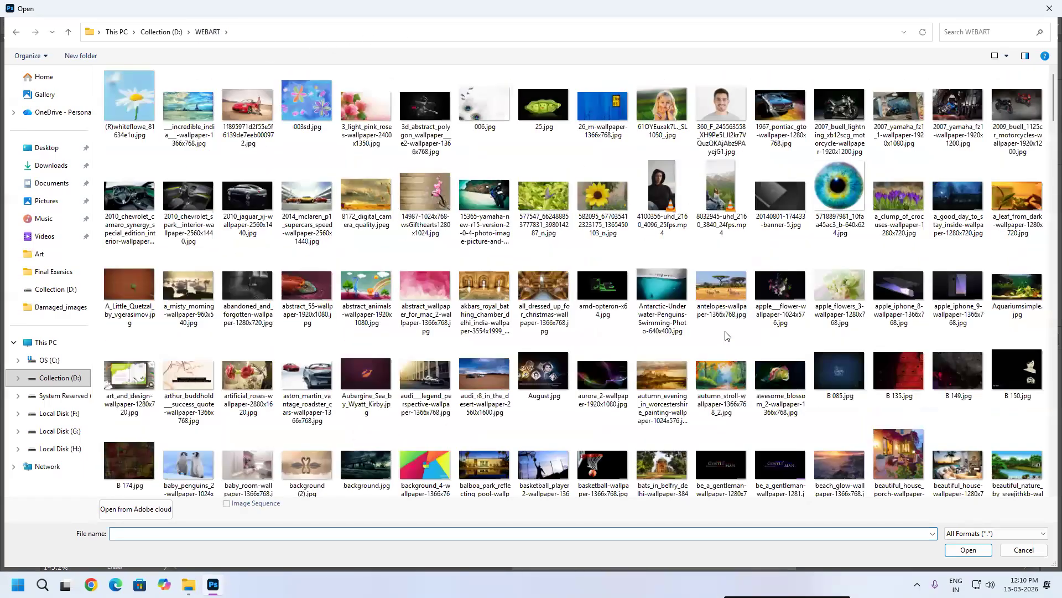
pyautogui.click(666, 335)
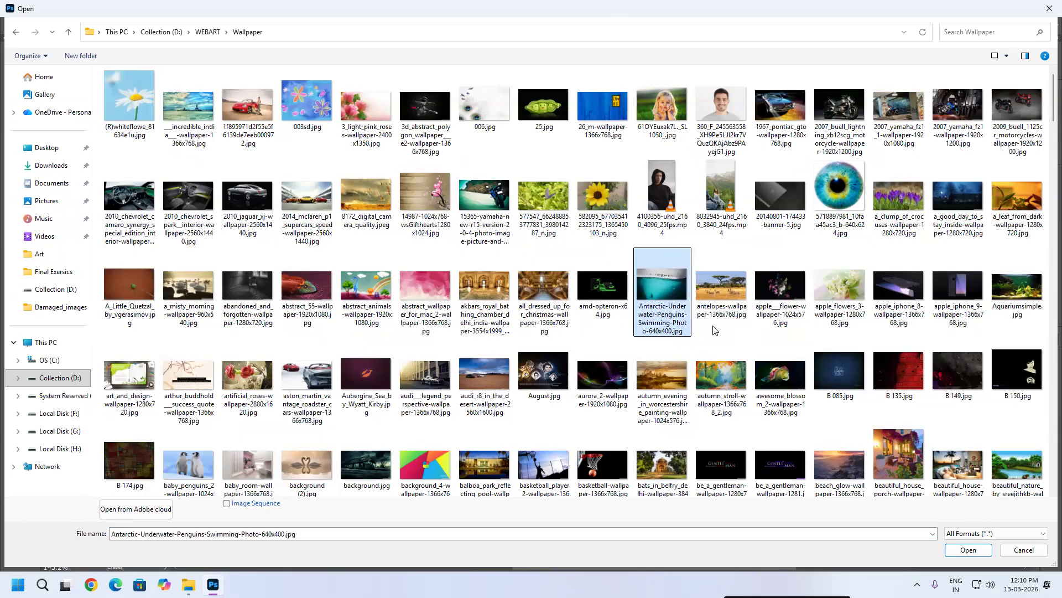
pyautogui.scroll(-3, 714, 330)
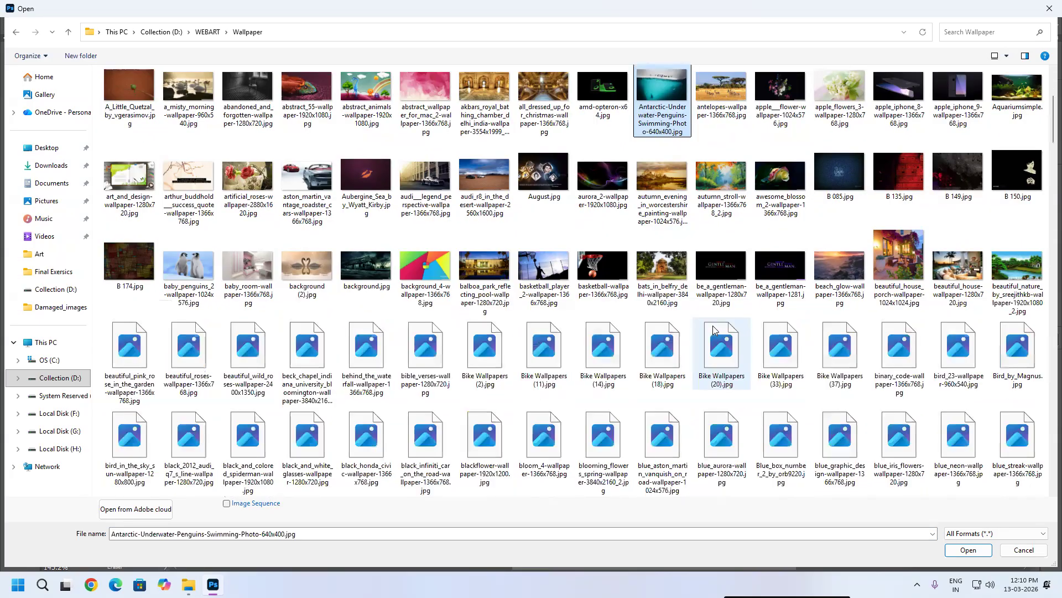
pyautogui.scroll(-3, 713, 330)
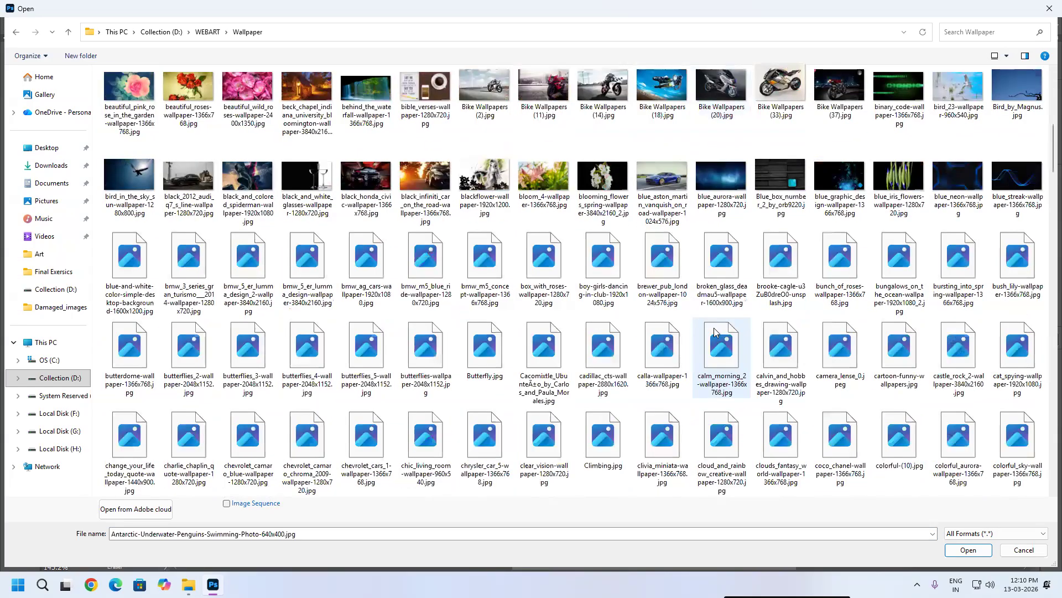
pyautogui.scroll(-3, 713, 327)
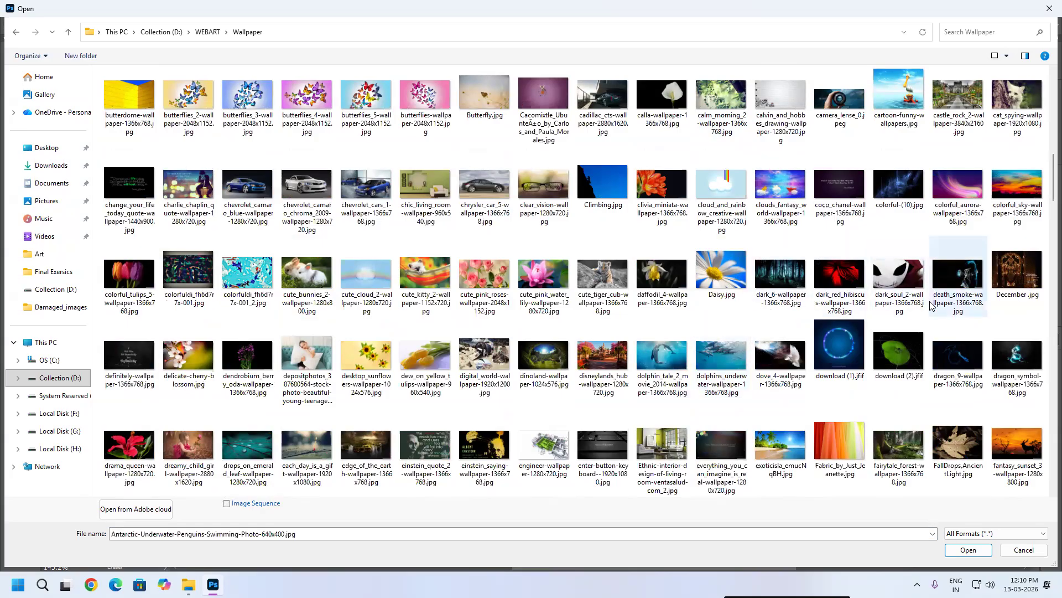
pyautogui.scroll(-3, 931, 306)
pyautogui.scroll(-3, 931, 306)
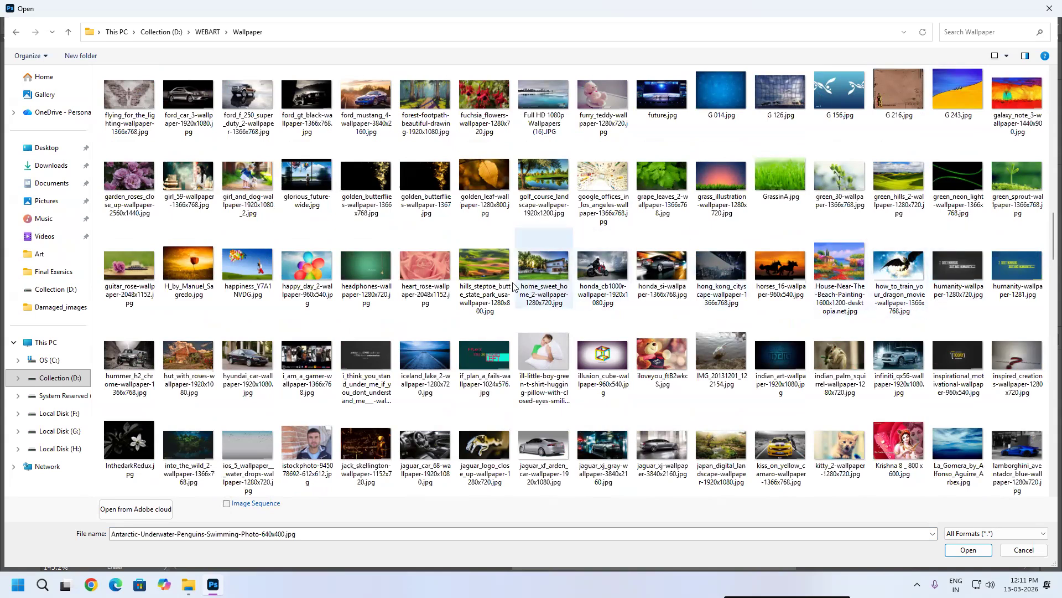
pyautogui.scroll(3, 422, 256)
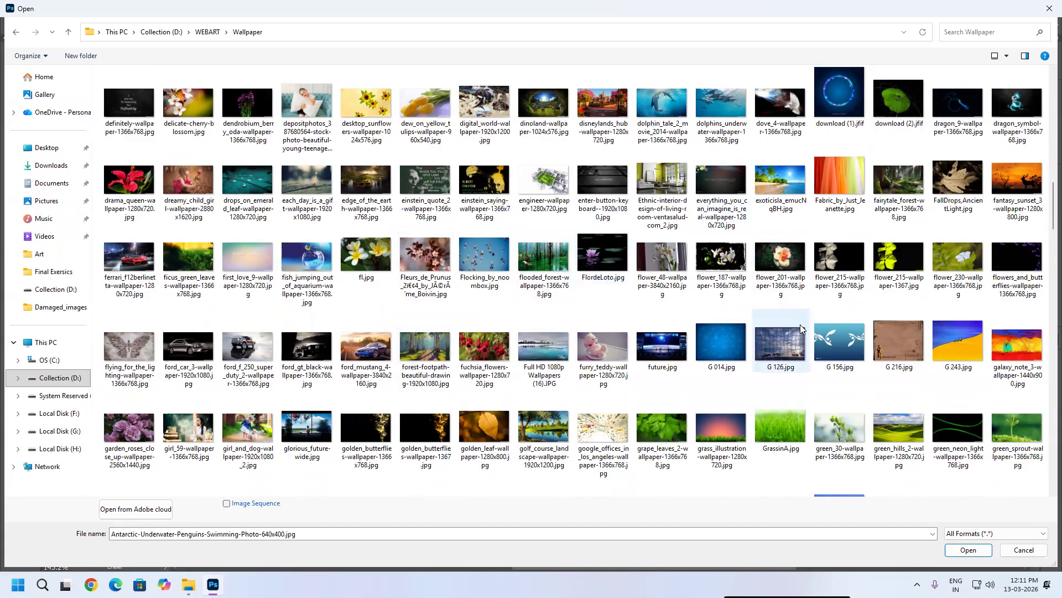
pyautogui.scroll(-4, 800, 327)
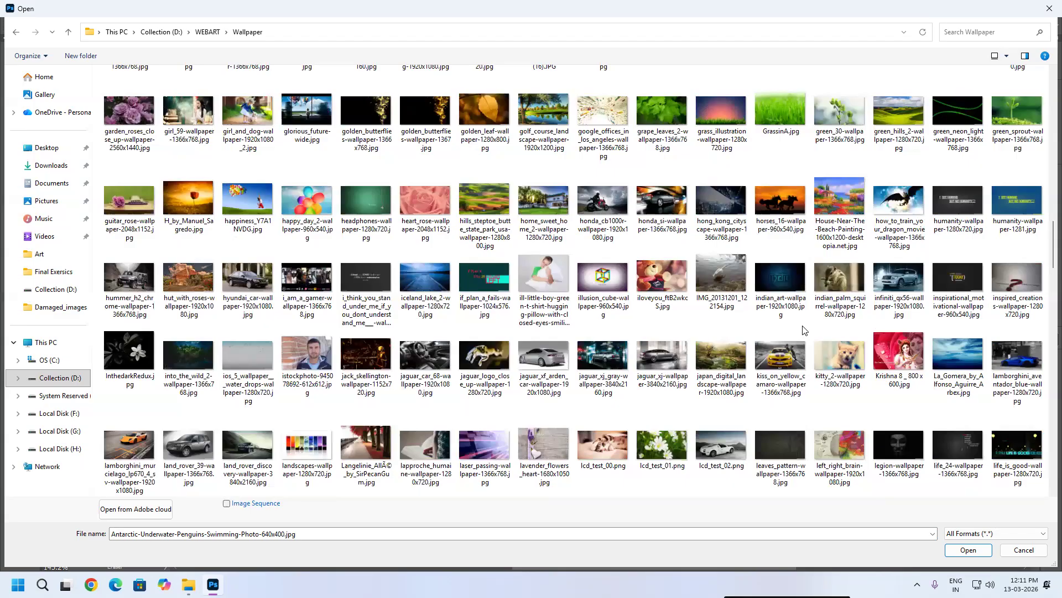
pyautogui.scroll(-3, 805, 330)
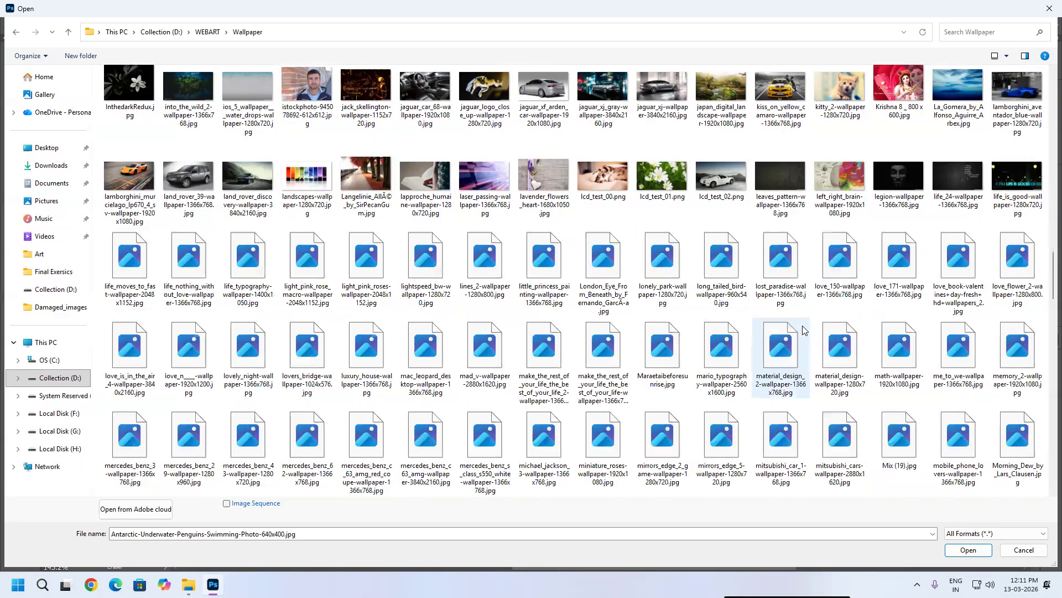
pyautogui.scroll(-10, 804, 330)
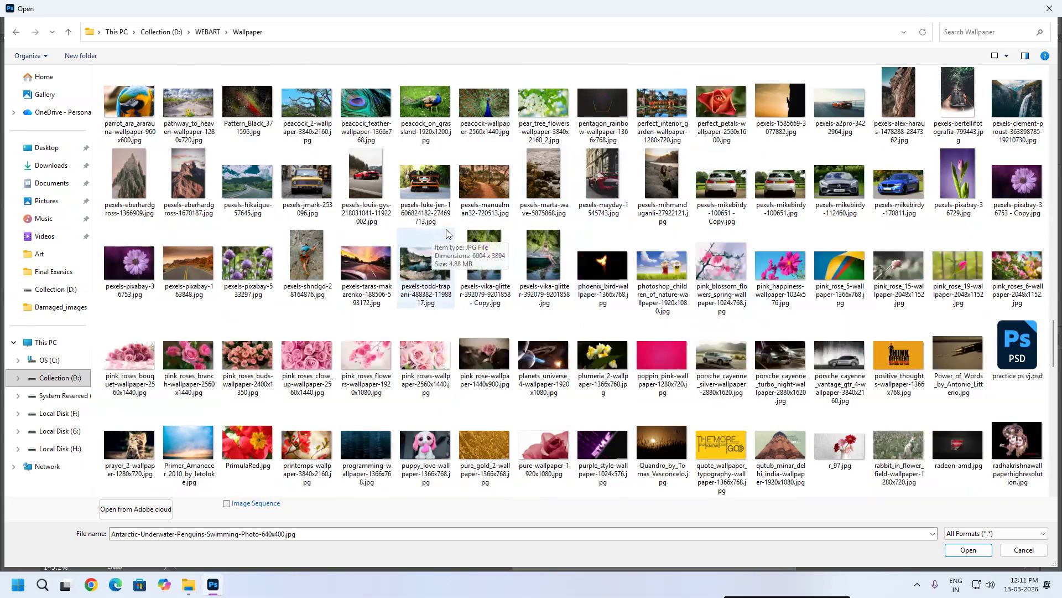
pyautogui.scroll(-3, 593, 257)
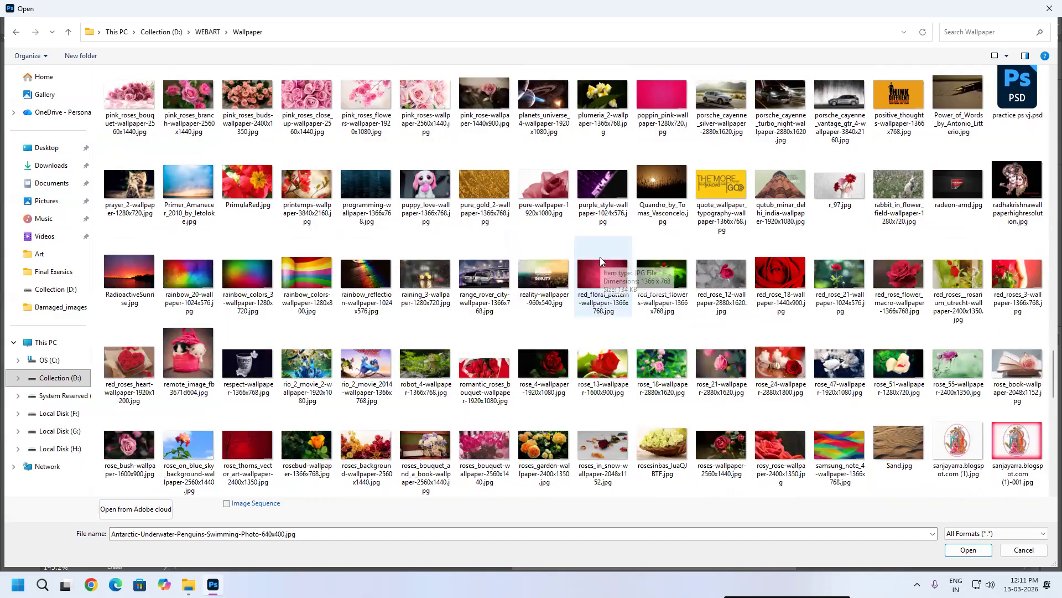
pyautogui.scroll(-6, 600, 257)
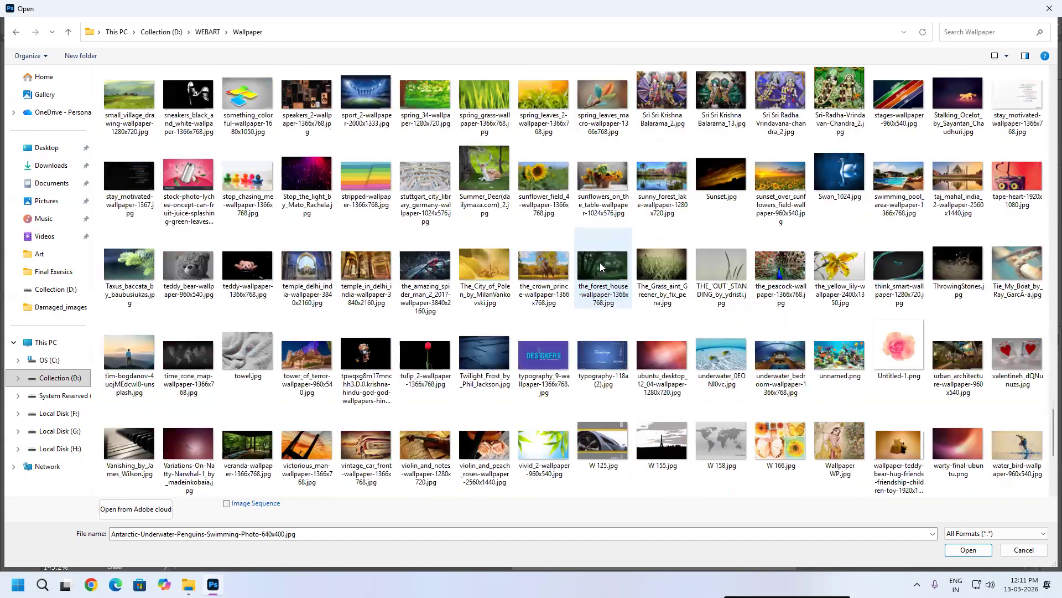
pyautogui.click(498, 175)
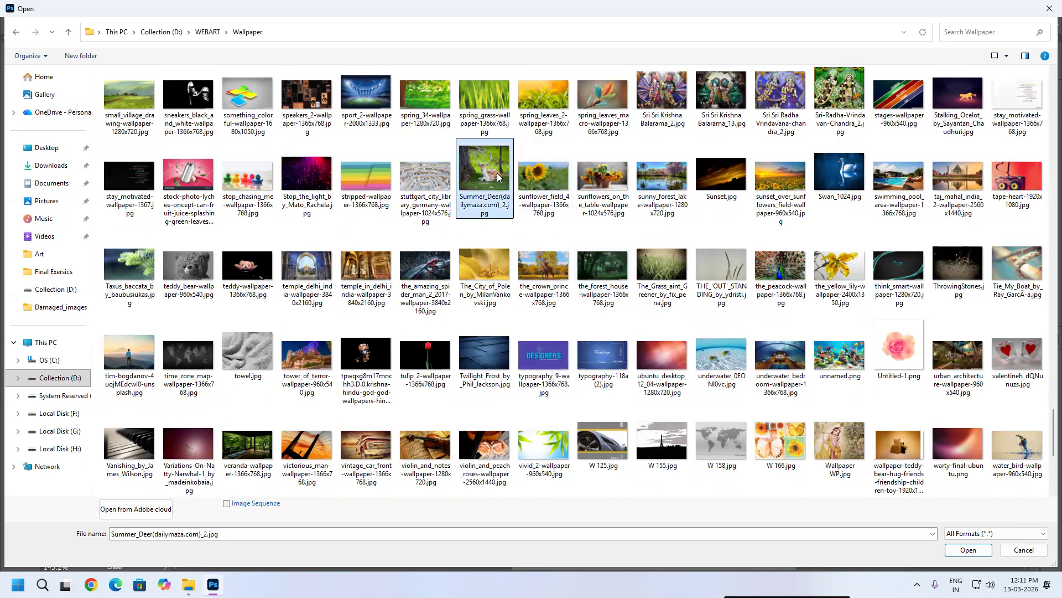
pyautogui.click(136, 362)
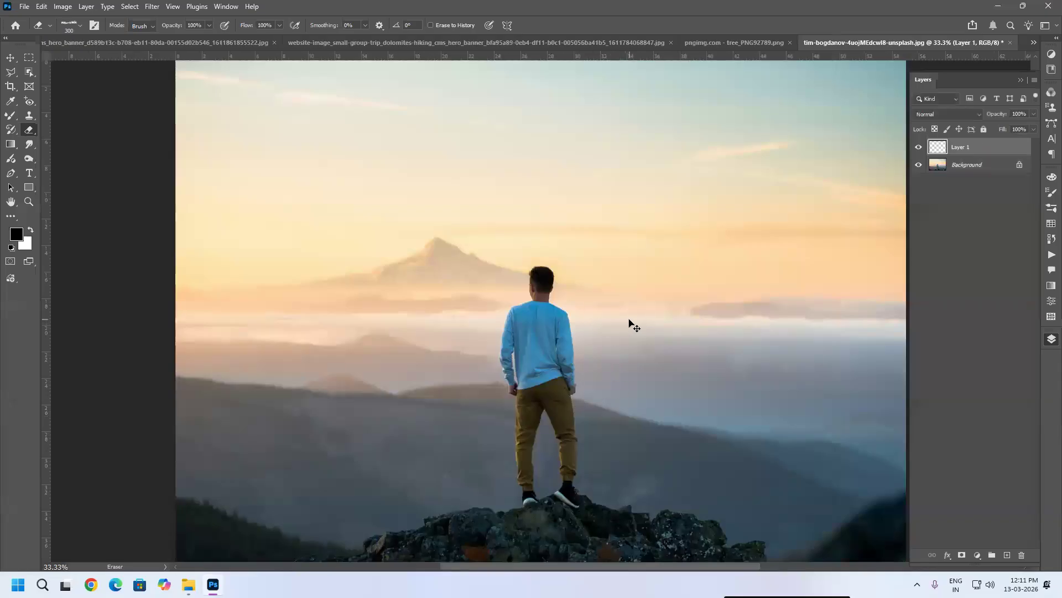
# Step: Paste the tree into this photo and scale it to about 529% with Free Transform, standing its trunk on the rock
pyautogui.hotkey('ctrl', 'v')
pyautogui.press('v')
pyautogui.hotkey('ctrl', 't')
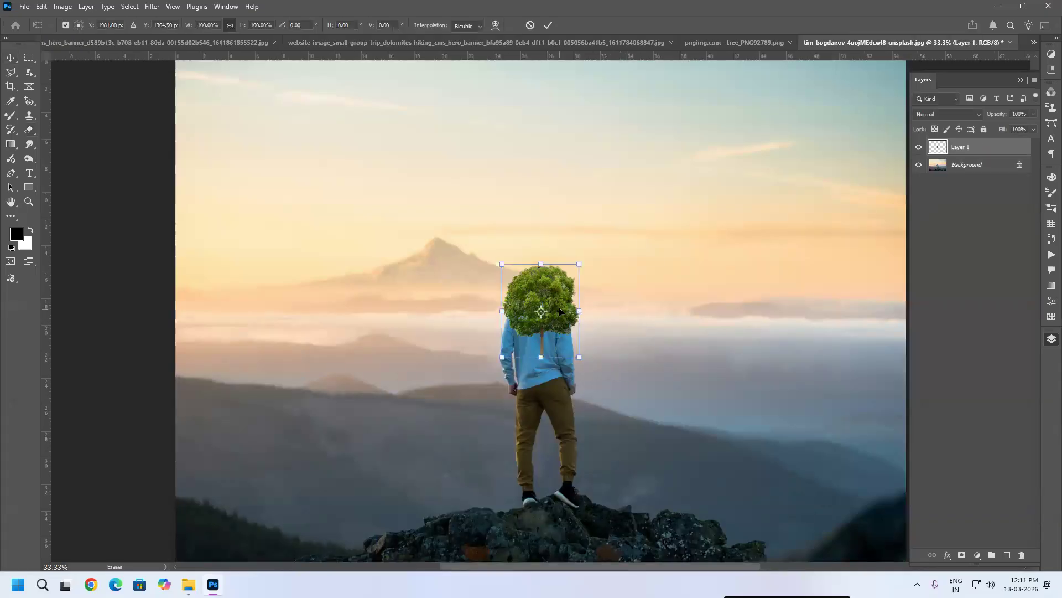
pyautogui.moveTo(580, 264); pyautogui.dragTo(809, 52)
pyautogui.moveTo(651, 343); pyautogui.dragTo(516, 435)
pyautogui.scroll(-3, 602, 344)
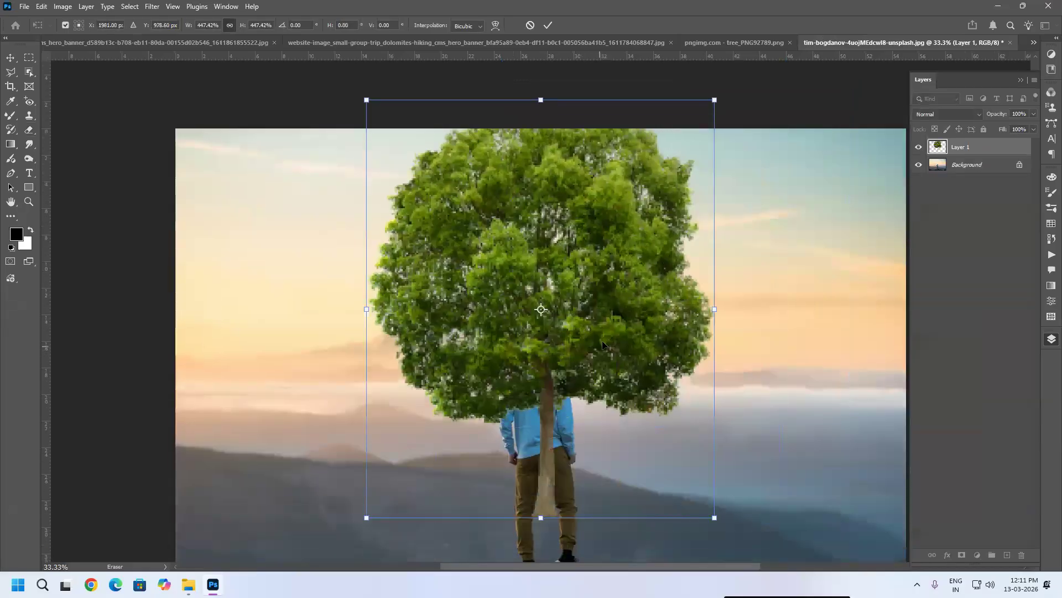
pyautogui.scroll(-3, 602, 344)
pyautogui.moveTo(713, 446); pyautogui.dragTo(778, 520)
pyautogui.moveTo(572, 458)
pyautogui.mouseDown()
pyautogui.moveTo(544, 453)
pyautogui.moveTo(557, 447)
pyautogui.mouseUp()
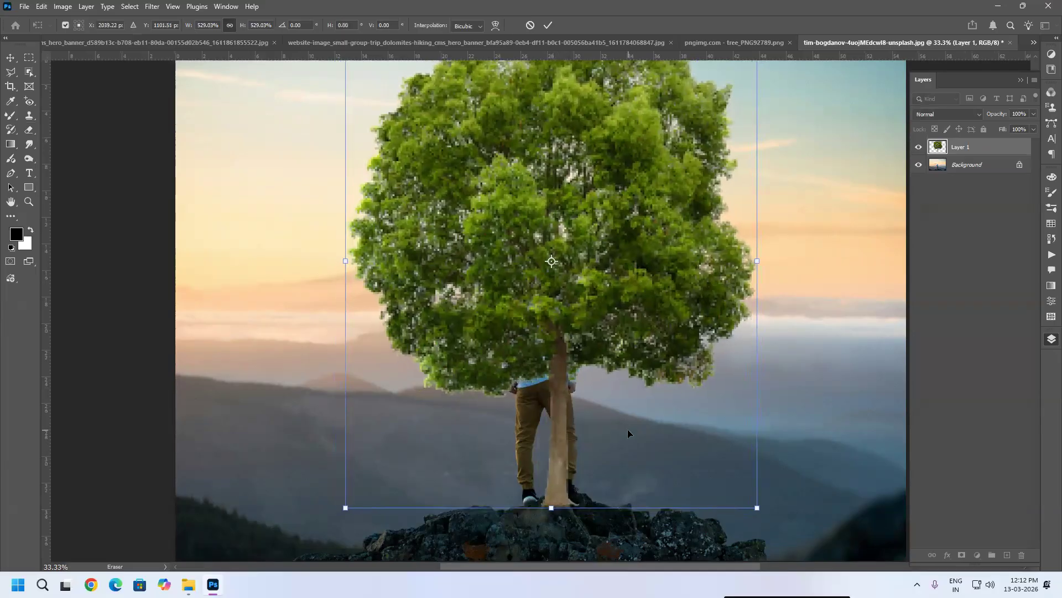
pyautogui.press('Return')
pyautogui.scroll(-1, 649, 357)
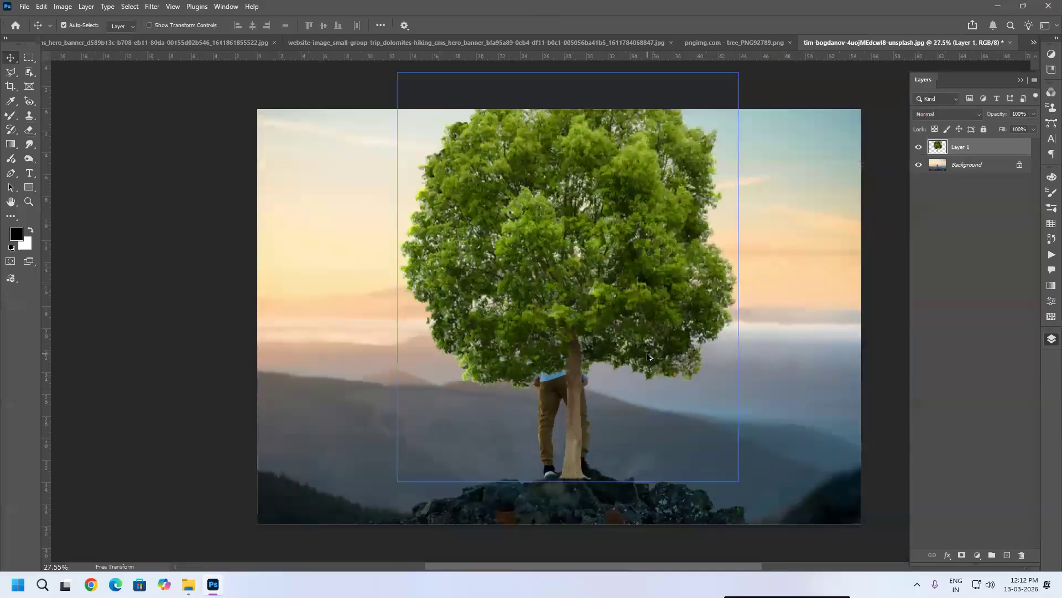
pyautogui.scroll(-1, 648, 358)
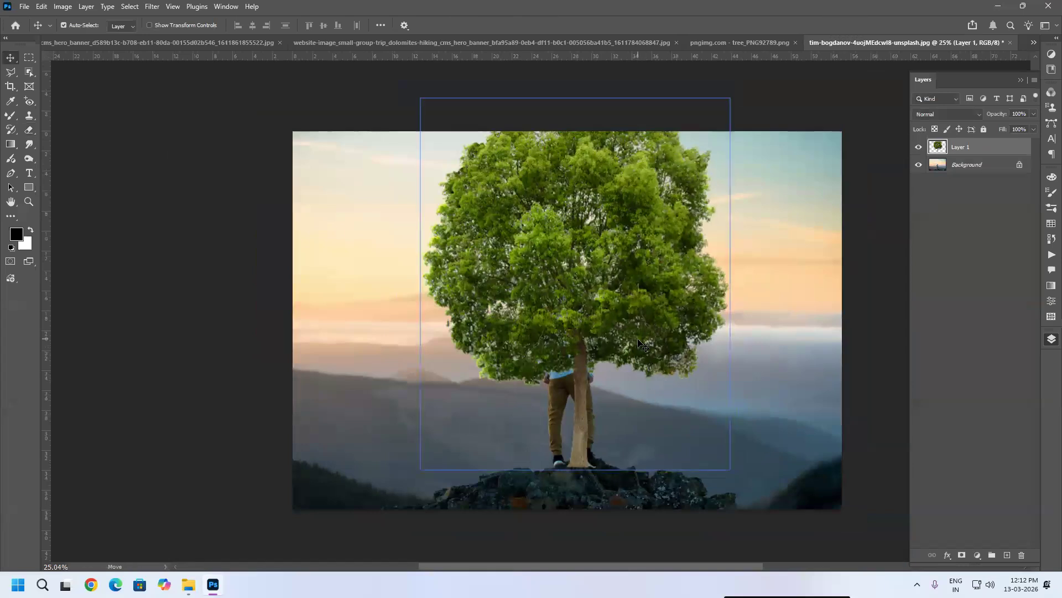
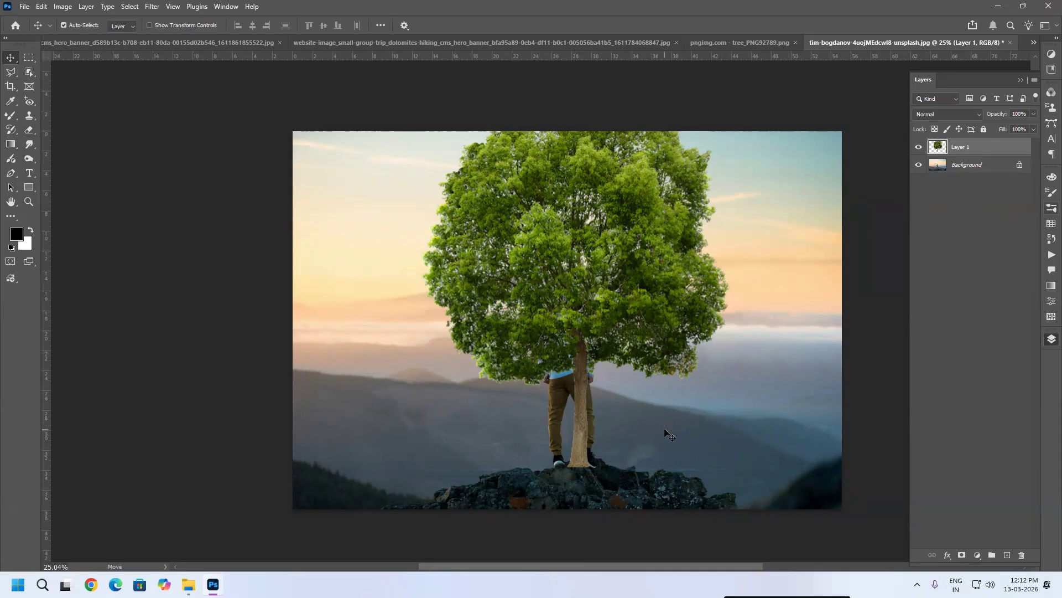
# Step: Hide the tree layer and try to select the hiker with Object Selection
pyautogui.click(919, 146)
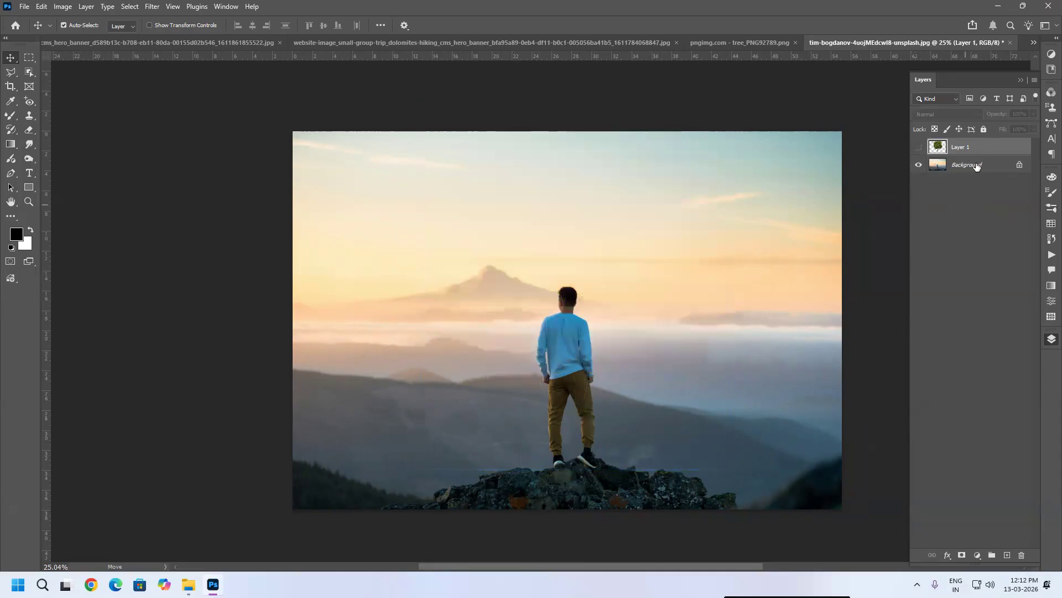
pyautogui.click(29, 72)
pyautogui.hotkey('ctrl', '+')
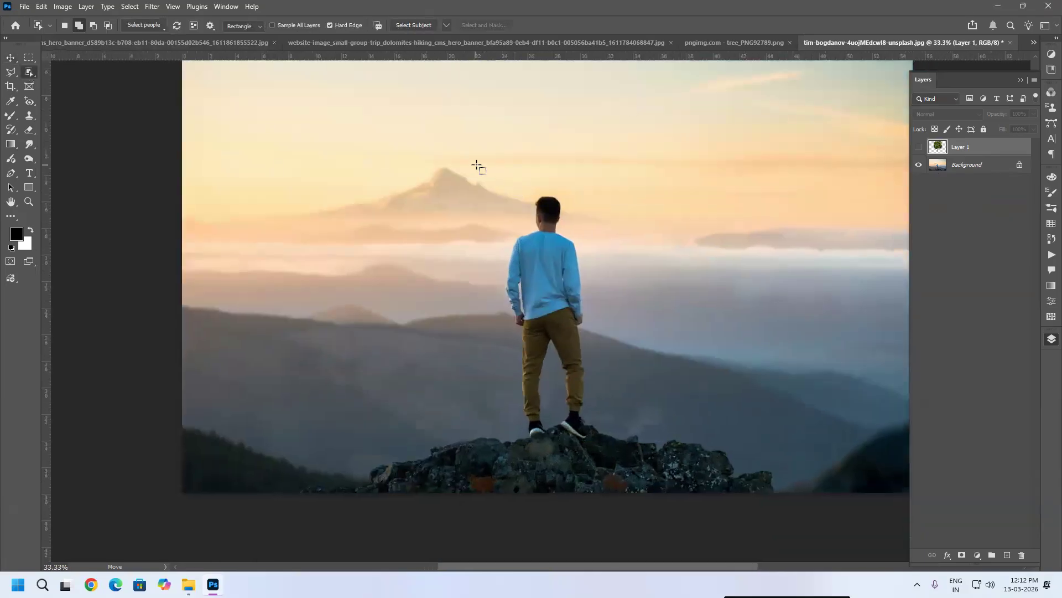
pyautogui.moveTo(481, 167); pyautogui.dragTo(618, 447)
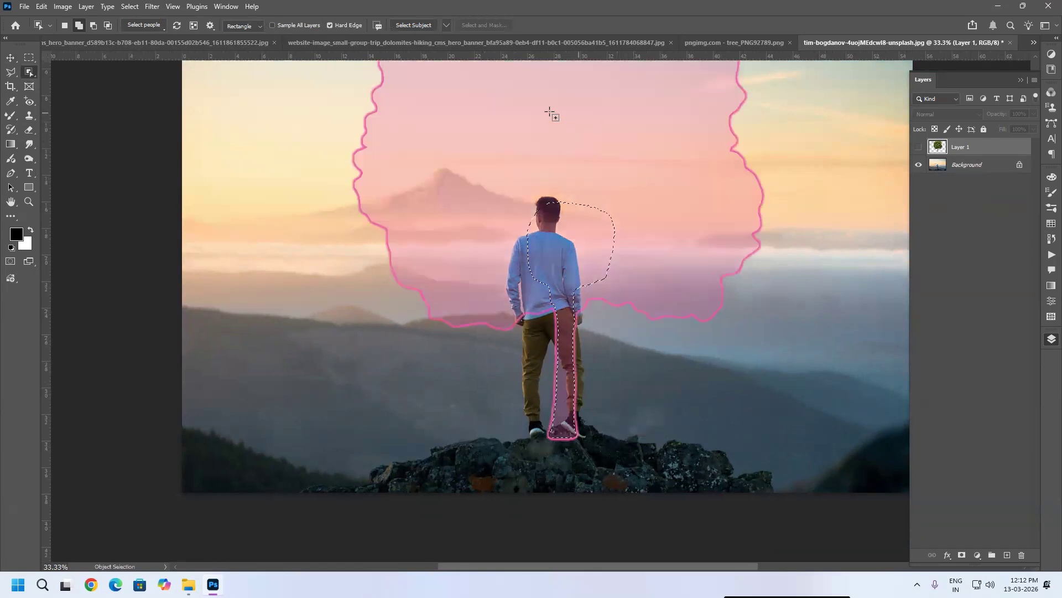
pyautogui.hotkey('ctrl', 'd')
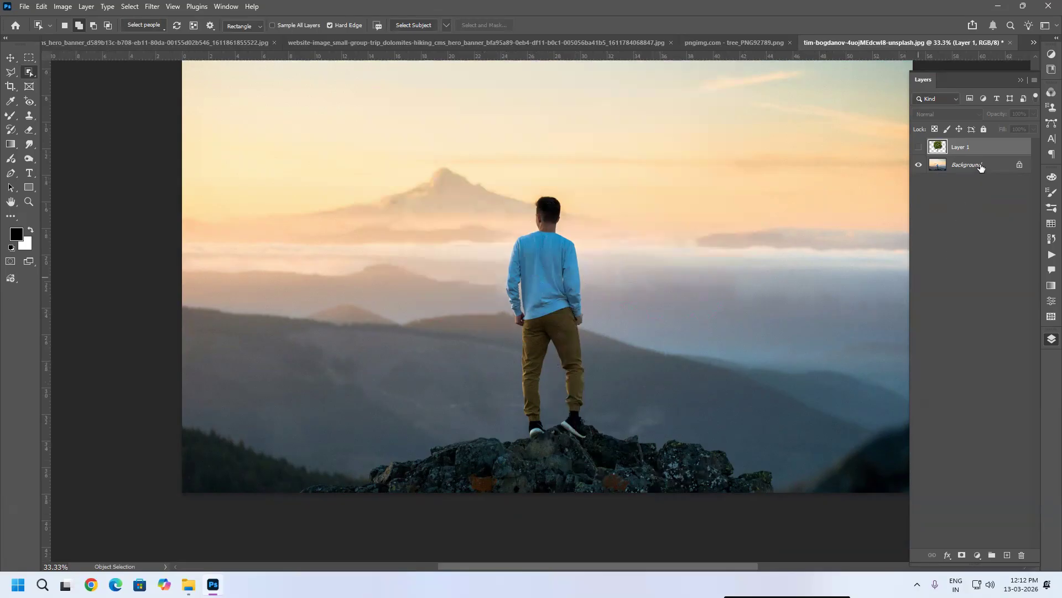
# Step: Select the hiker from the Background layer and delete that area from the tree layer so he stands in front of it
pyautogui.click(974, 165)
pyautogui.moveTo(491, 173); pyautogui.dragTo(621, 441)
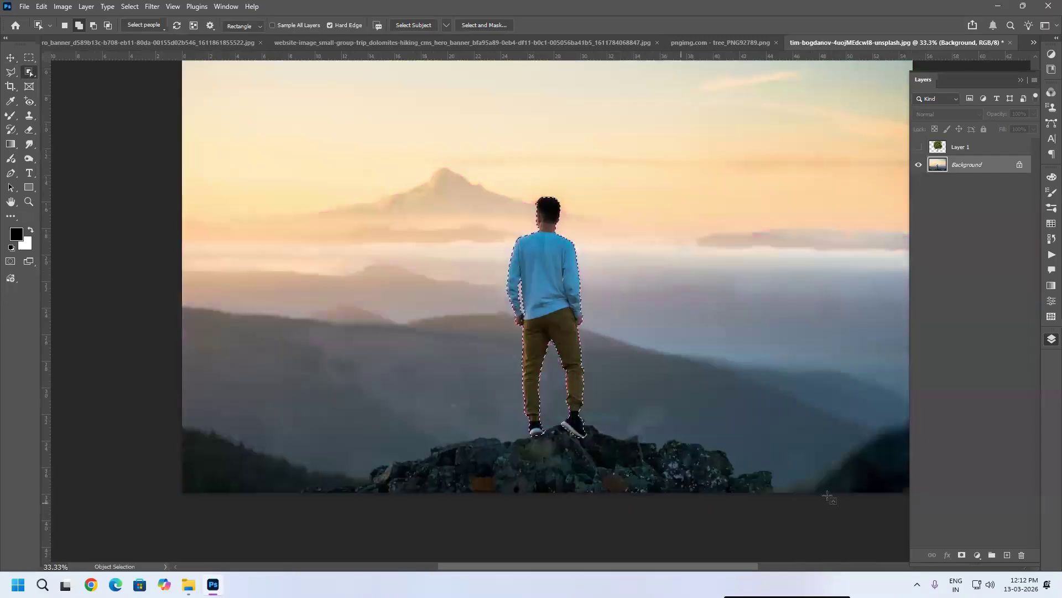
pyautogui.click(983, 150)
pyautogui.click(920, 147)
pyautogui.click(919, 147)
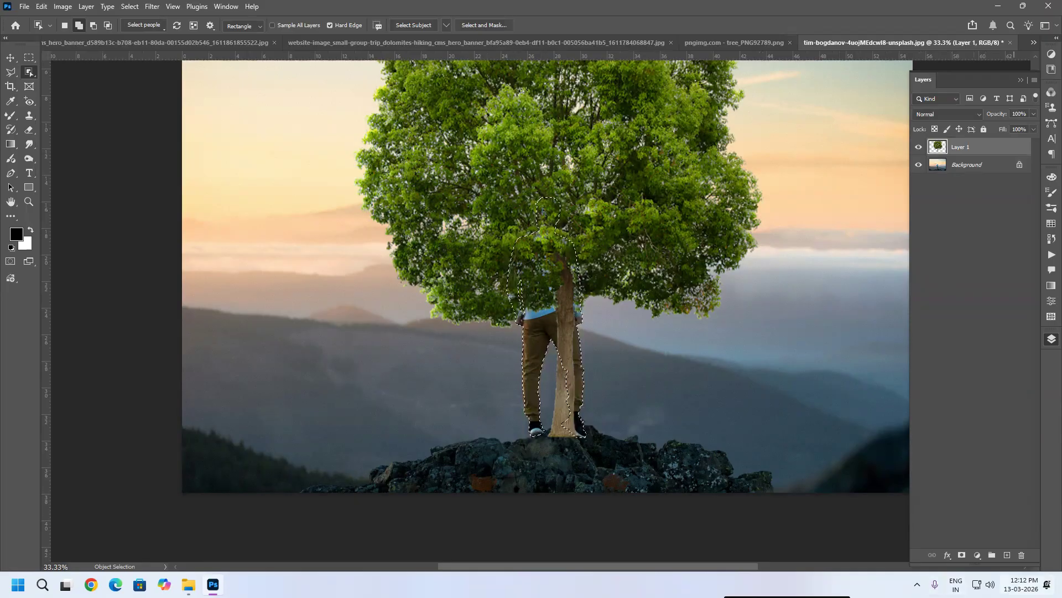
pyautogui.press('Delete')
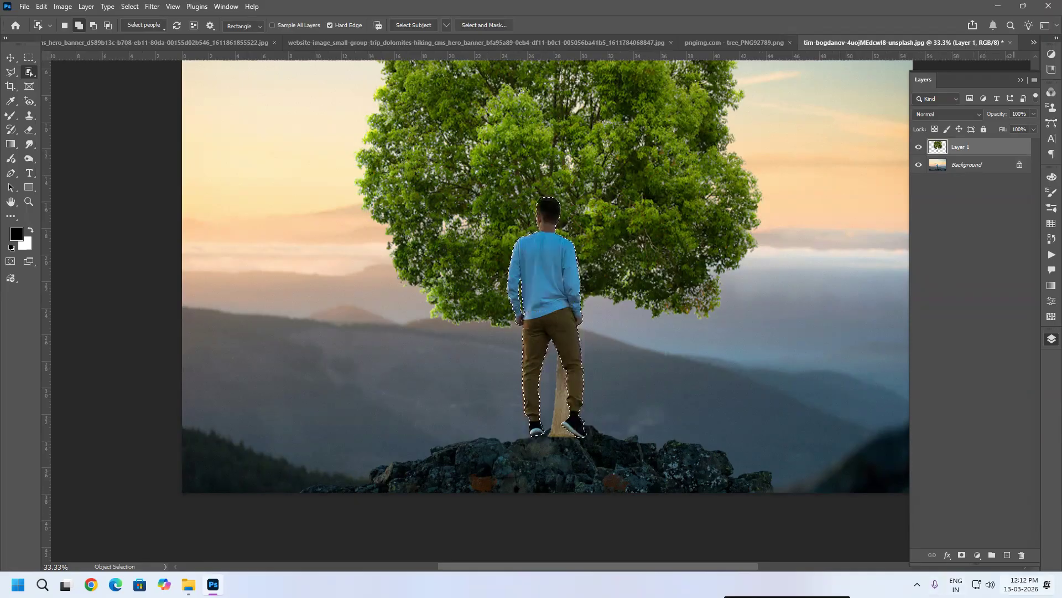
pyautogui.hotkey('ctrl', 'd')
pyautogui.hotkey('ctrl', '-')
pyautogui.hotkey('ctrl', '-')
pyautogui.hotkey('ctrl', '+')
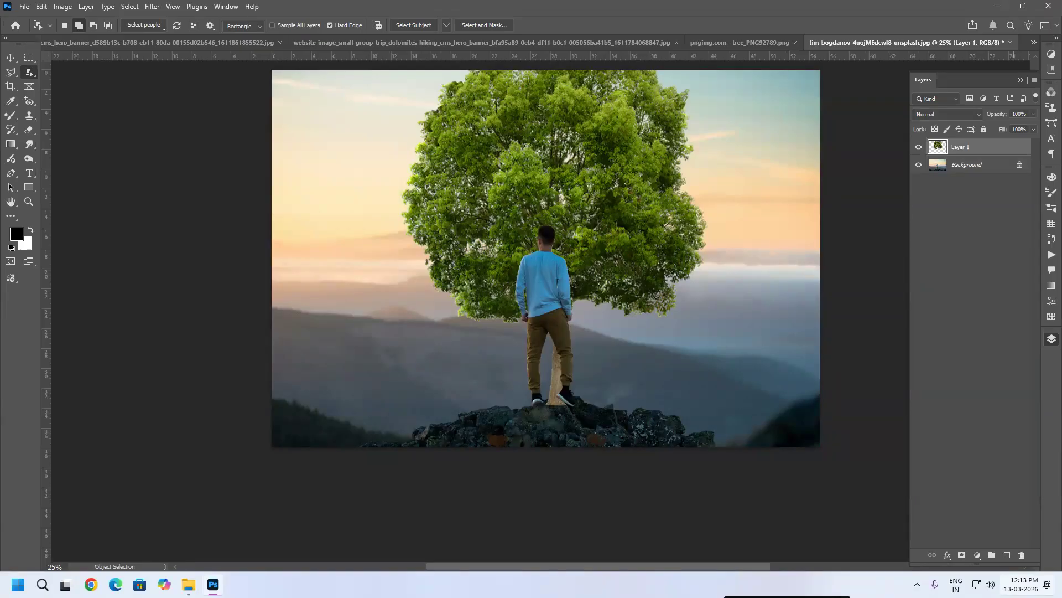
pyautogui.press('v')
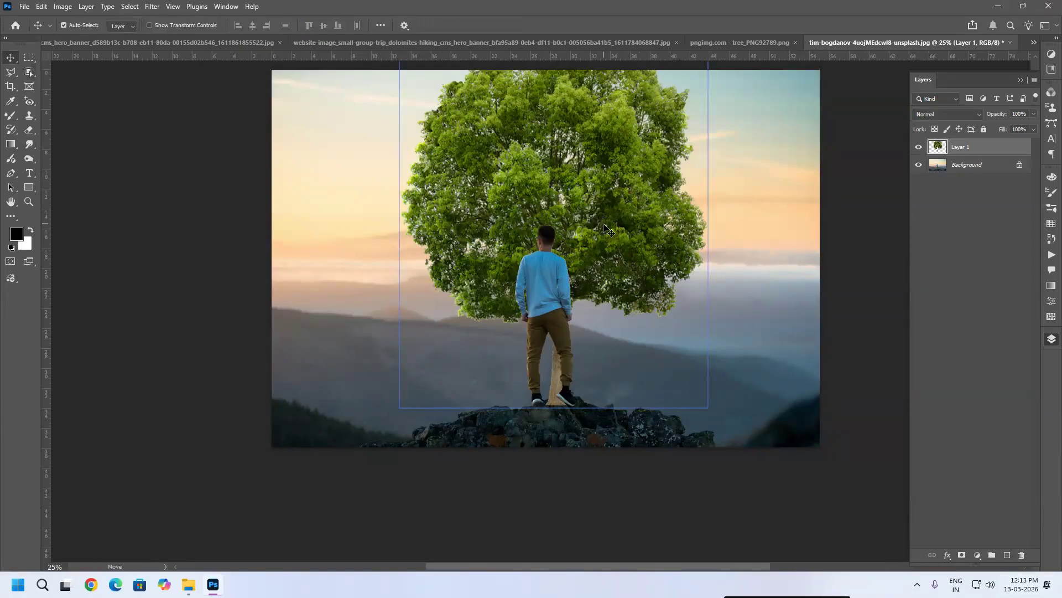
pyautogui.moveTo(603, 225); pyautogui.dragTo(712, 212)
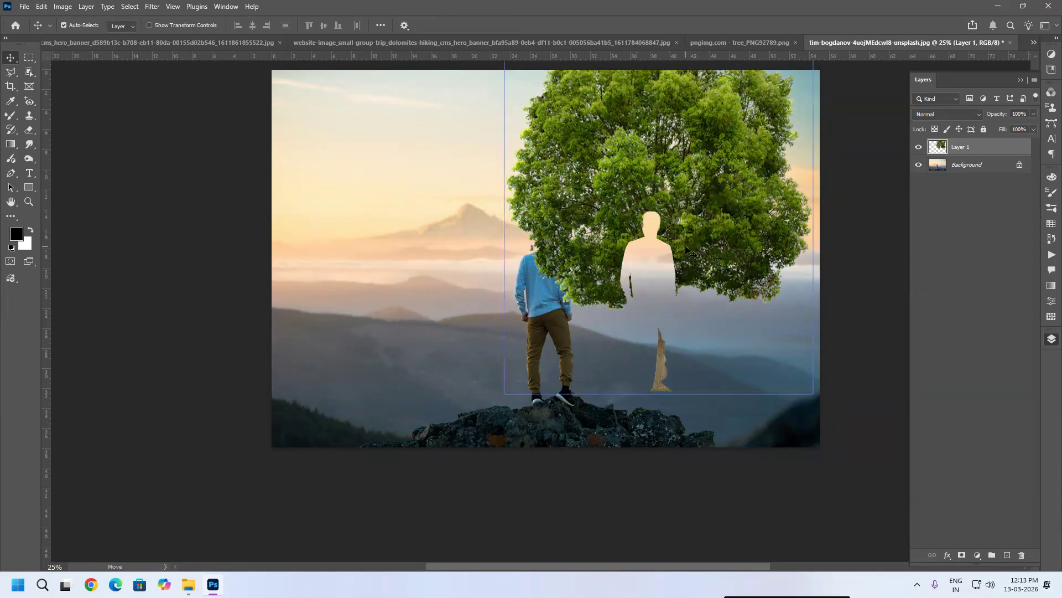
pyautogui.hotkey('ctrl', 'z')
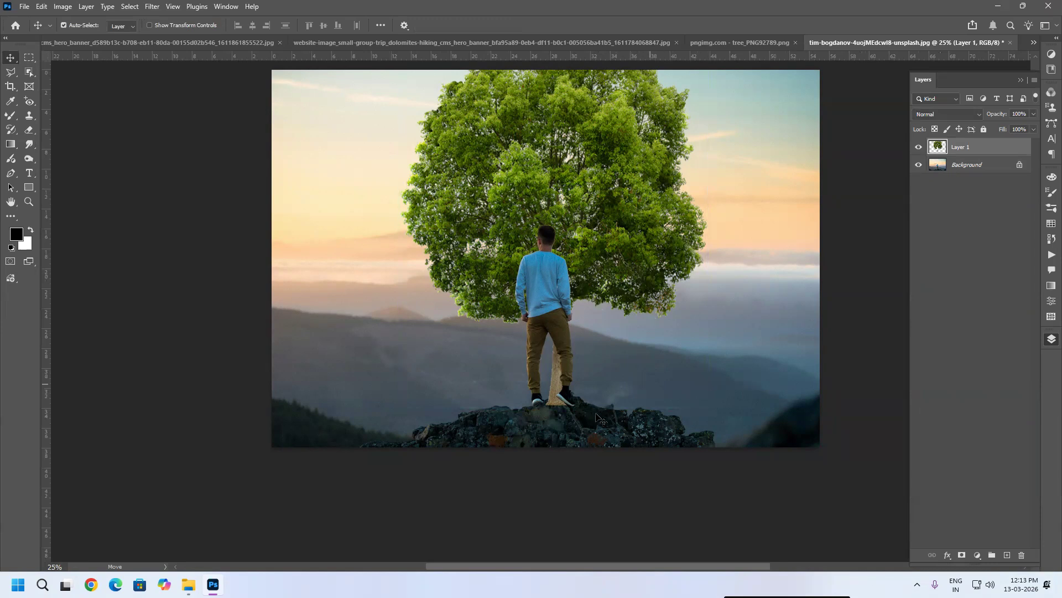
# Step: Lower the tree layer's opacity to 14% and outline the trunk base around the hiker's right shoe with the Polygonal Lasso
pyautogui.scroll(5, 600, 419)
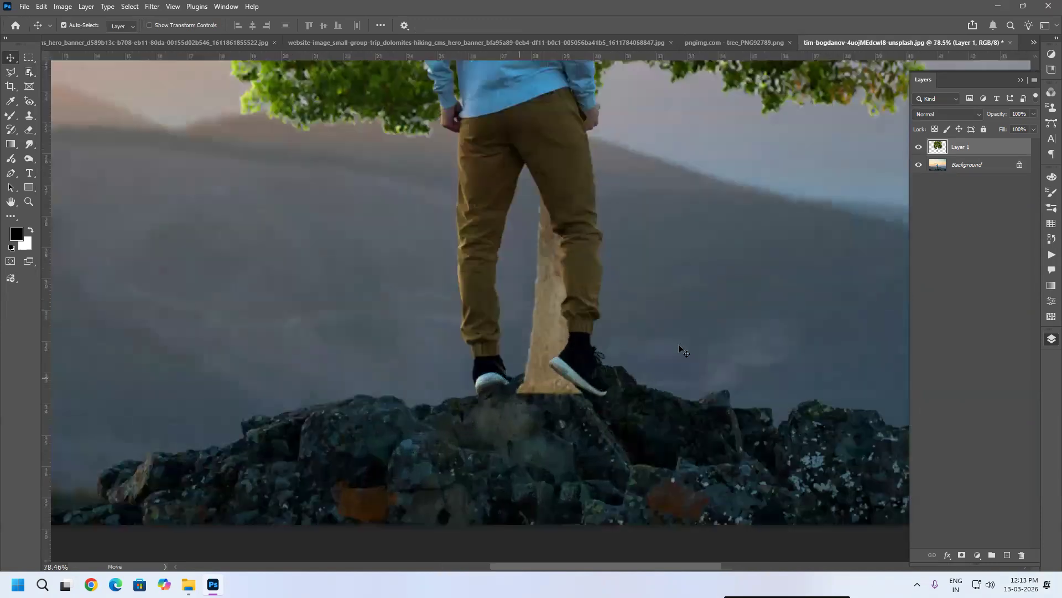
pyautogui.moveTo(1032, 115); pyautogui.dragTo(988, 126)
pyautogui.scroll(4, 564, 360)
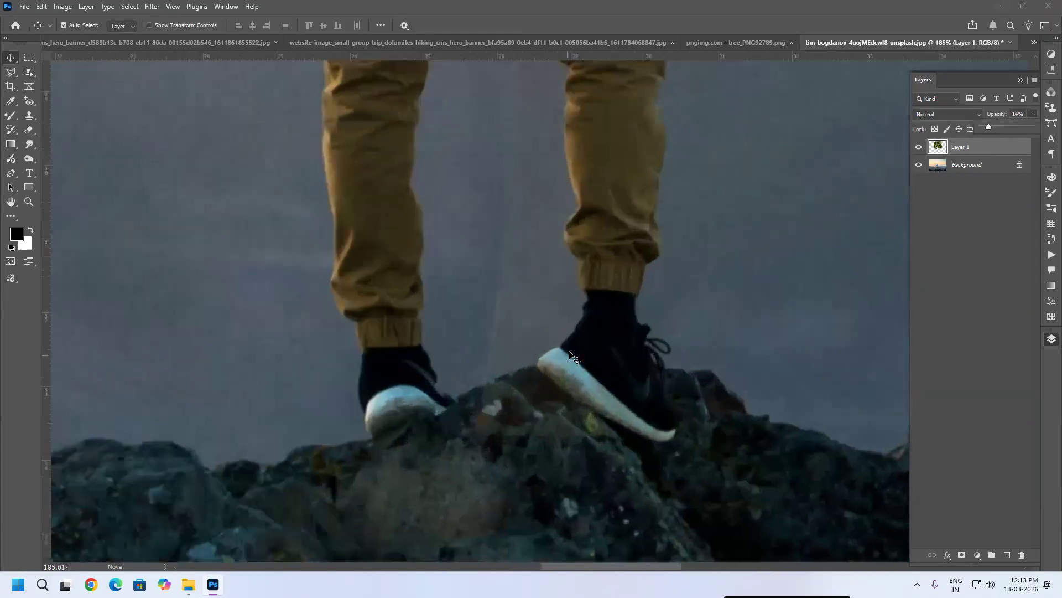
pyautogui.press('l')
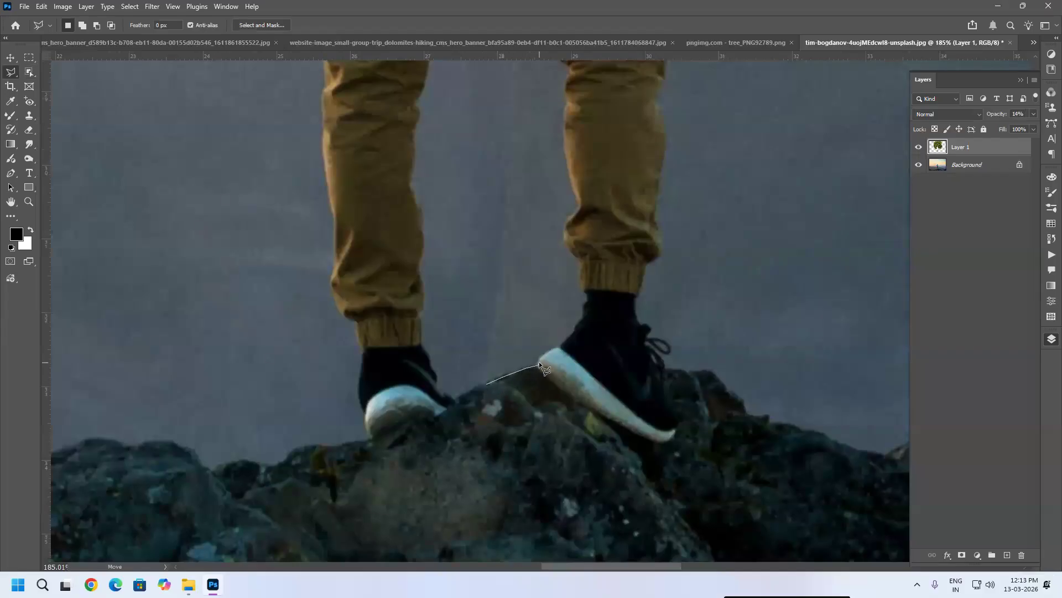
pyautogui.click(540, 364)
pyautogui.click(555, 351)
pyautogui.click(613, 356)
pyautogui.click(647, 404)
pyautogui.click(648, 451)
pyautogui.click(624, 521)
pyautogui.click(457, 506)
pyautogui.click(435, 445)
pyautogui.click(477, 393)
# Step: Feather the lasso selection by 15 pixels
pyautogui.rightClick(557, 393)
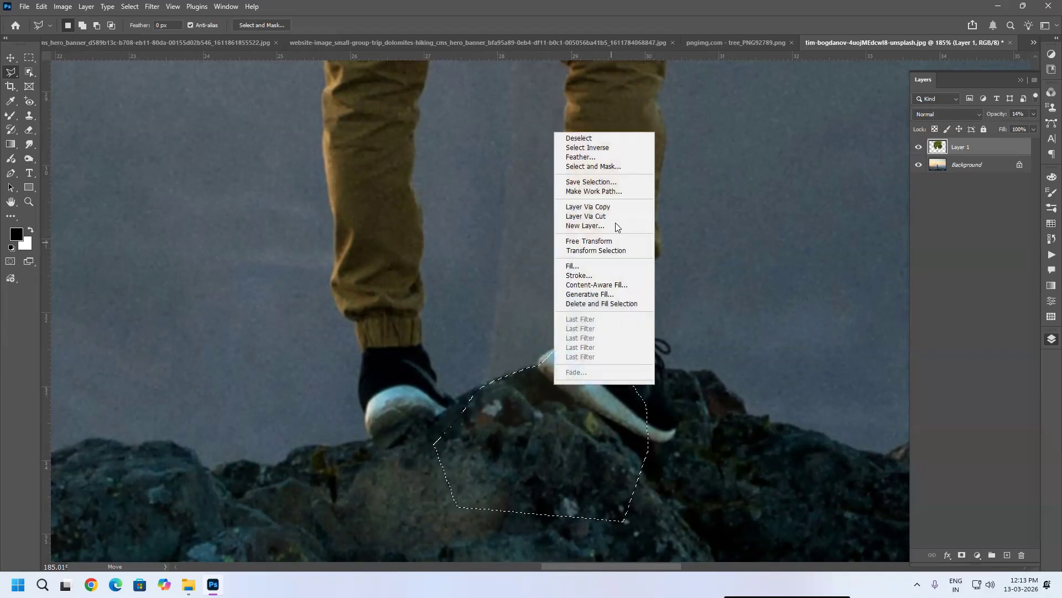
pyautogui.click(616, 161)
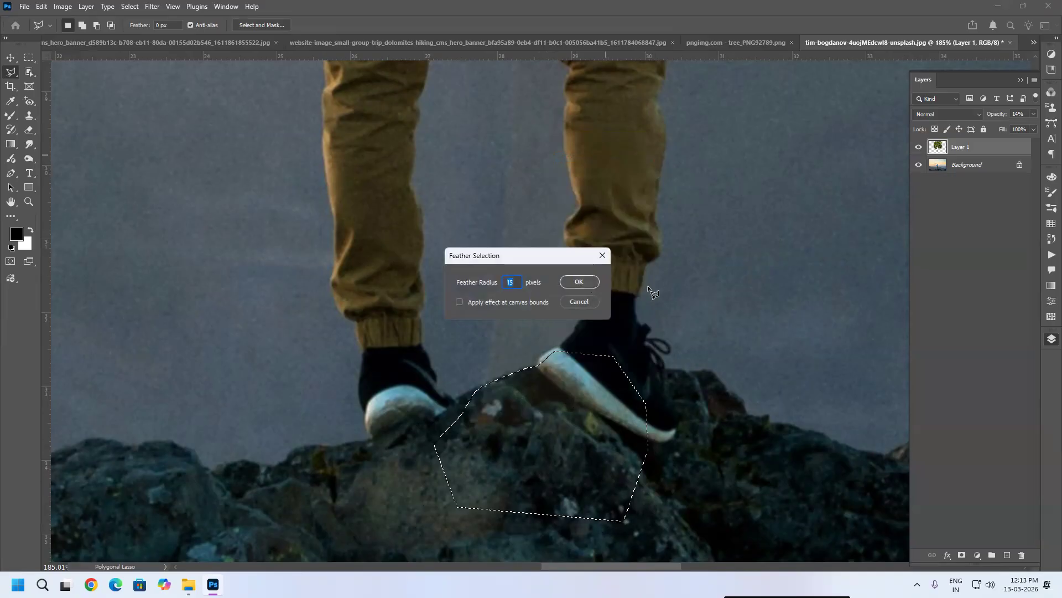
pyautogui.press('Return')
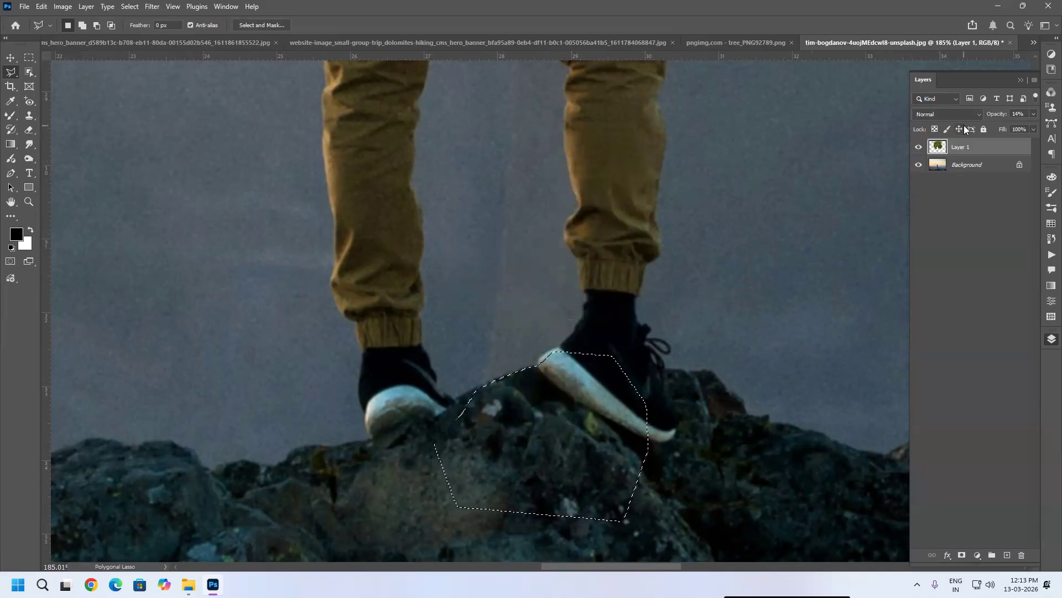
# Step: Restore the tree layer's opacity to 100% and deselect
pyautogui.click(1033, 115)
pyautogui.moveTo(996, 126); pyautogui.dragTo(1048, 132)
pyautogui.hotkey('ctrl', 'd')
# Step: View the whole hiker composite with the tree
pyautogui.scroll(-8, 595, 352)
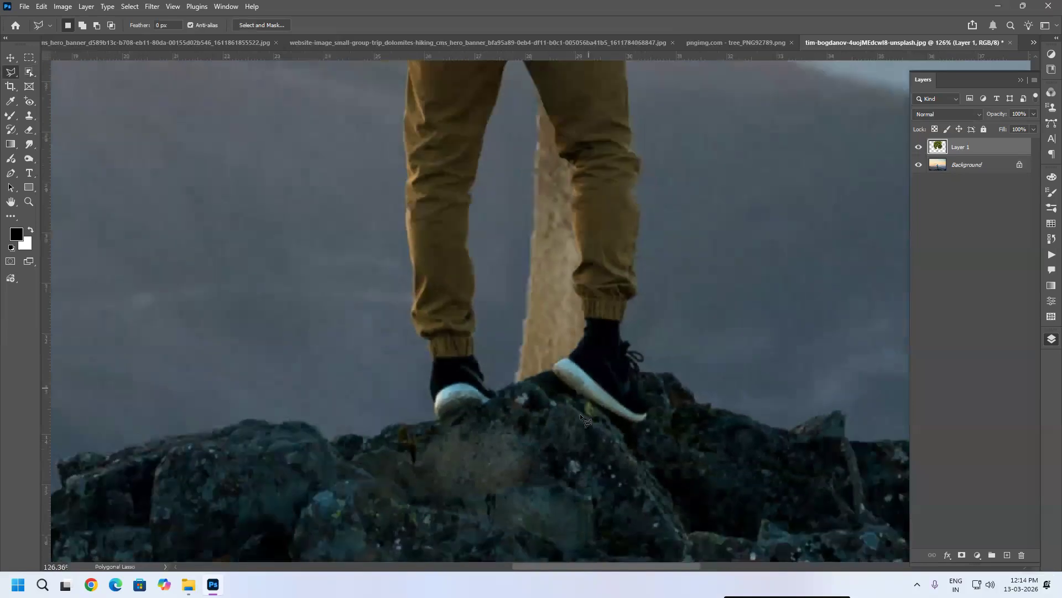
pyautogui.scroll(-3, 633, 409)
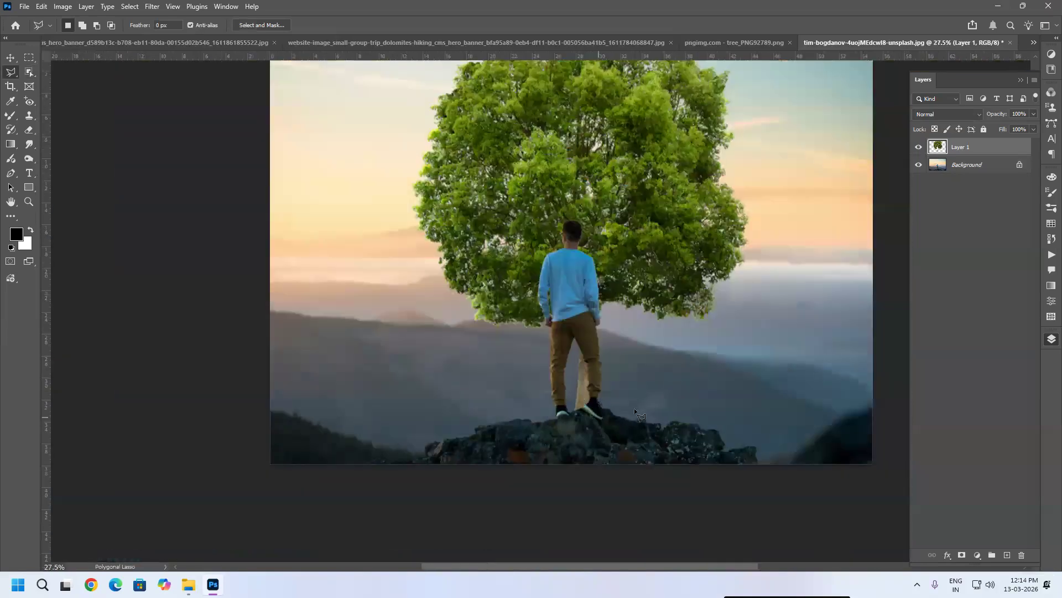
pyautogui.scroll(-1, 671, 361)
pyautogui.scroll(1, 670, 361)
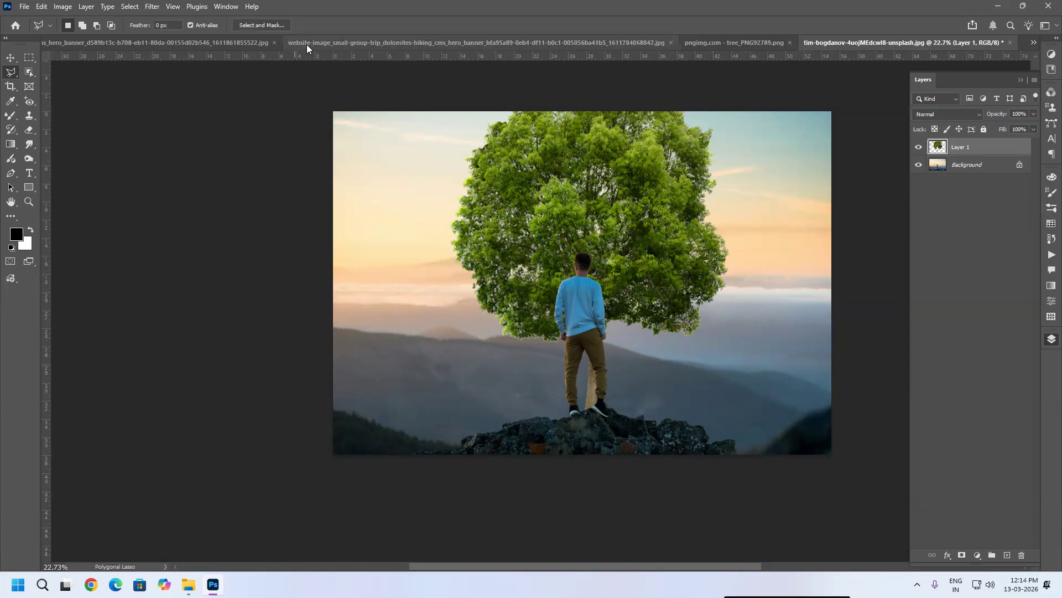
# Step: Open the Burgundy castle photo and select its entire canvas
pyautogui.click(322, 45)
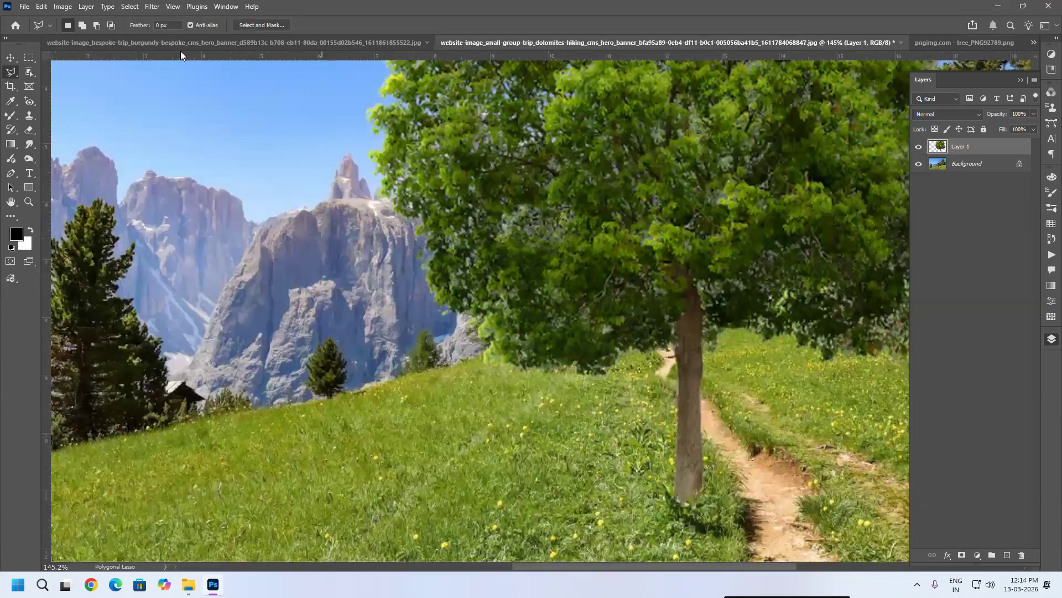
pyautogui.click(181, 43)
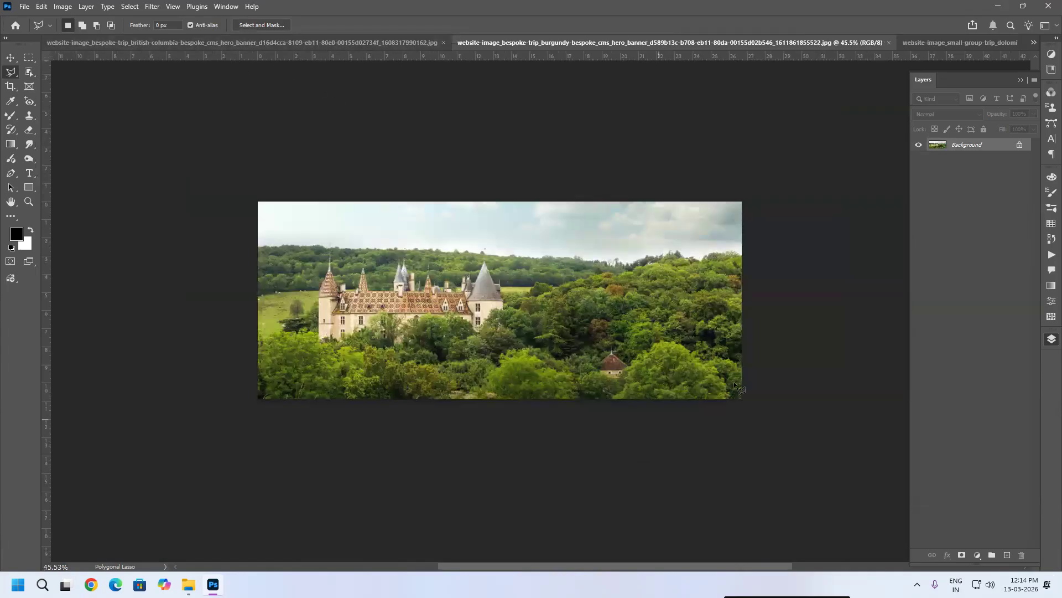
pyautogui.hotkey('ctrl', 'a')
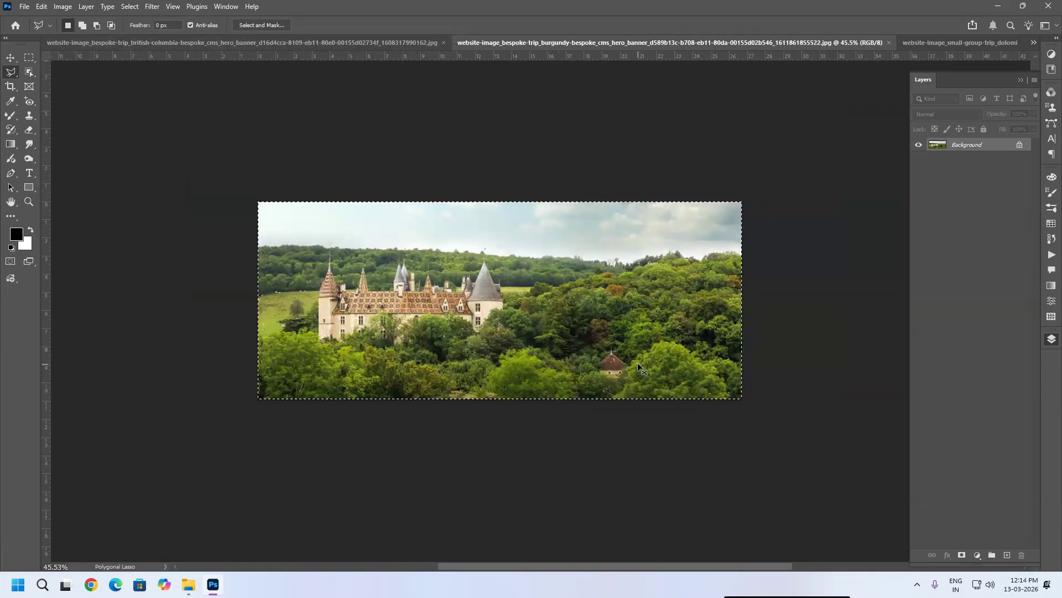
# Step: Browse through the open photos to choose a destination image
pyautogui.hotkey('ctrl', 'Tab')
pyautogui.hotkey('ctrl', 'Tab')
pyautogui.hotkey('ctrl', 'Tab')
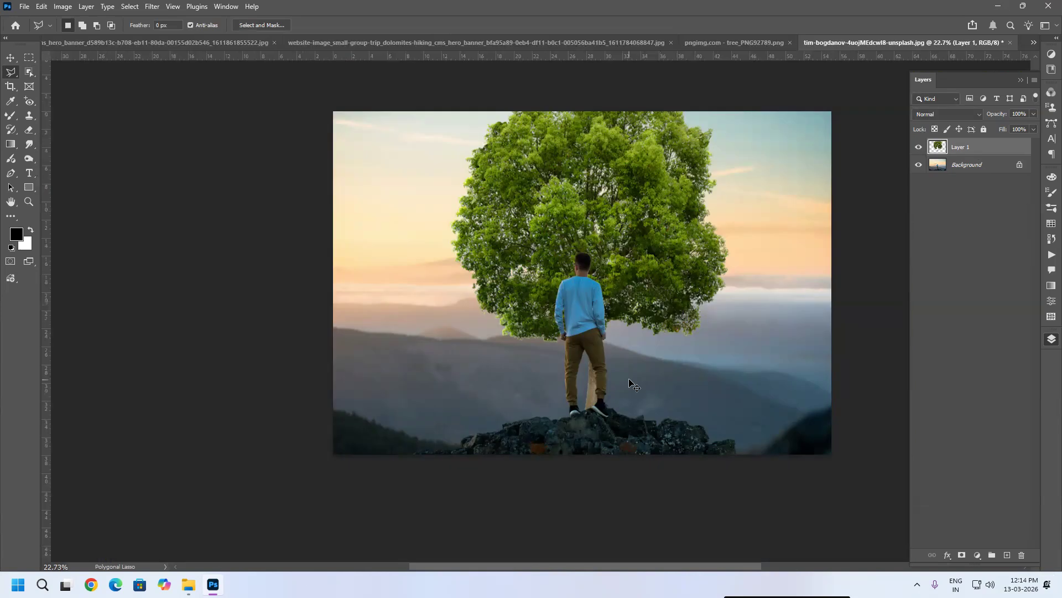
pyautogui.hotkey('ctrl', 'Tab')
pyautogui.hotkey('ctrl', 'Tab')
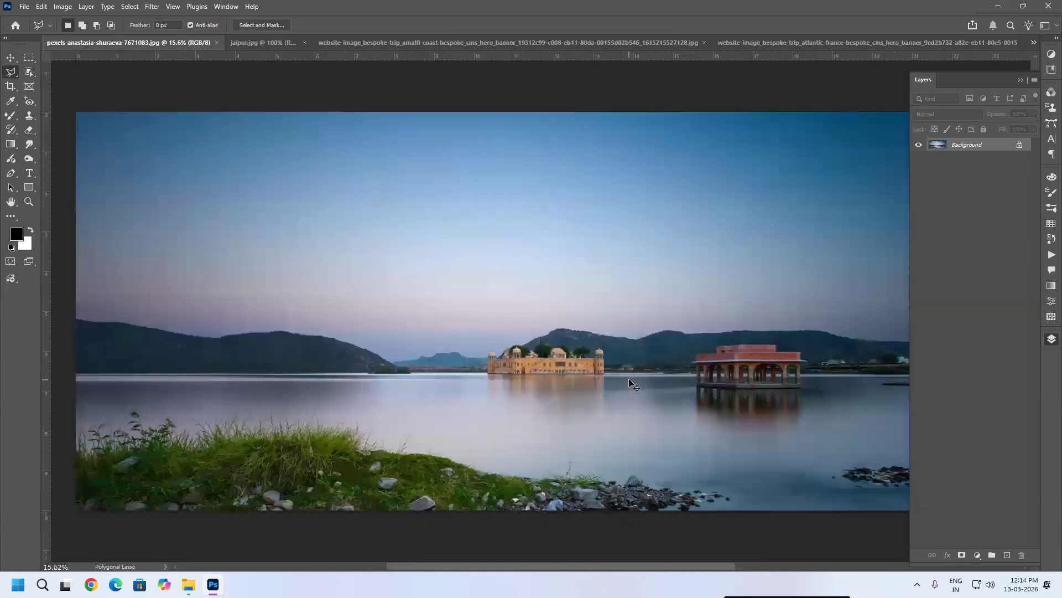
pyautogui.hotkey('ctrl', 'Tab')
pyautogui.hotkey('ctrl', 'Tab')
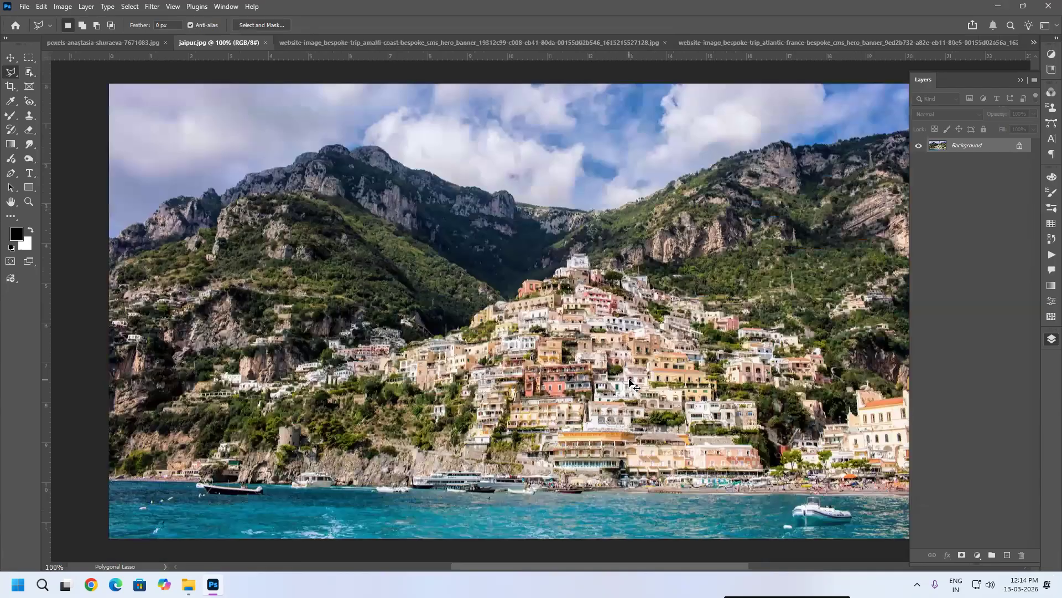
pyautogui.hotkey('ctrl', 'Tab')
pyautogui.hotkey('ctrl', 'Tab')
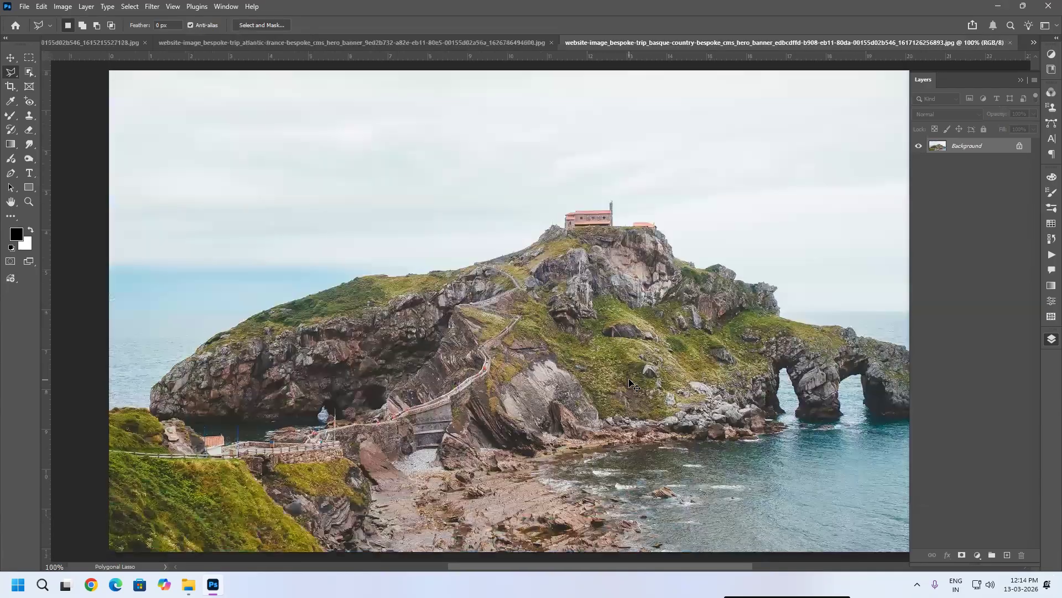
pyautogui.hotkey('ctrl', 'Tab')
pyautogui.hotkey('ctrl', 'Tab')
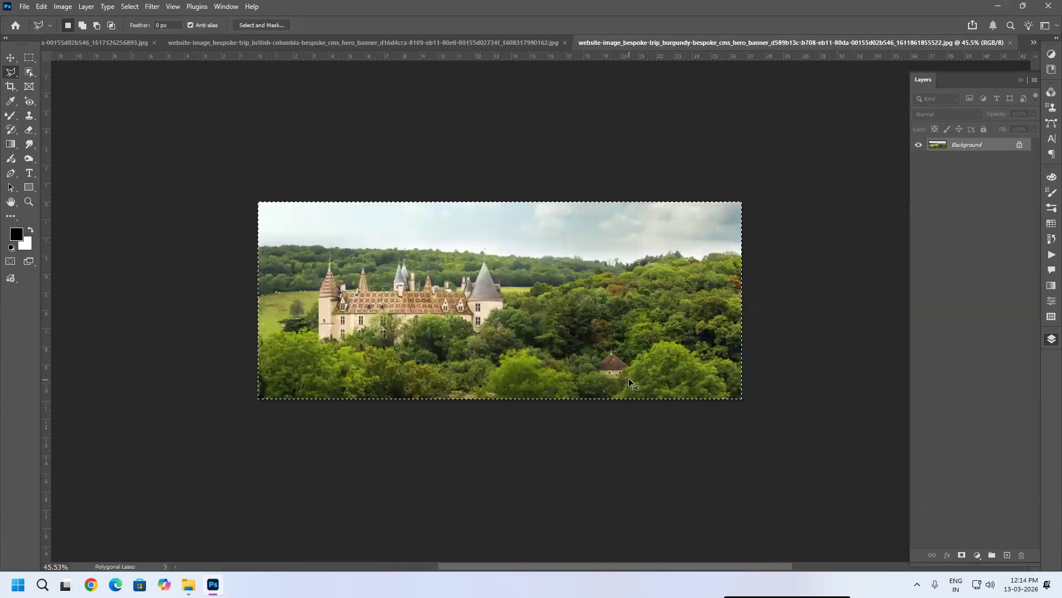
pyautogui.hotkey('ctrl', 'shift', 'Tab')
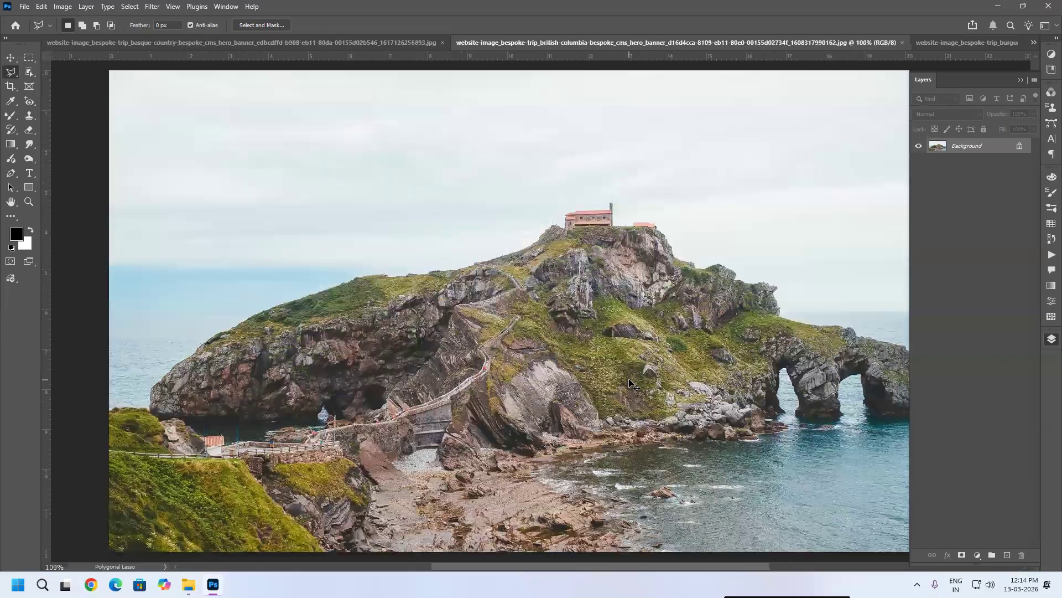
pyautogui.hotkey('ctrl', 'shift', 'Tab')
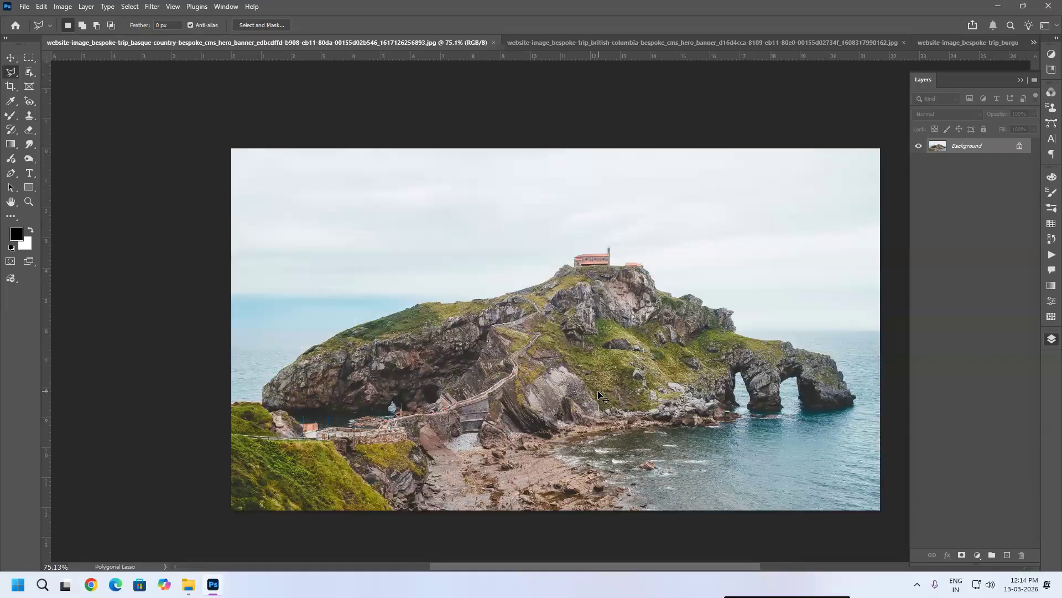
# Step: Paste the castle photo into the British Columbia coast photo
pyautogui.hotkey('ctrl', 'Tab')
pyautogui.hotkey('ctrl', 'v')
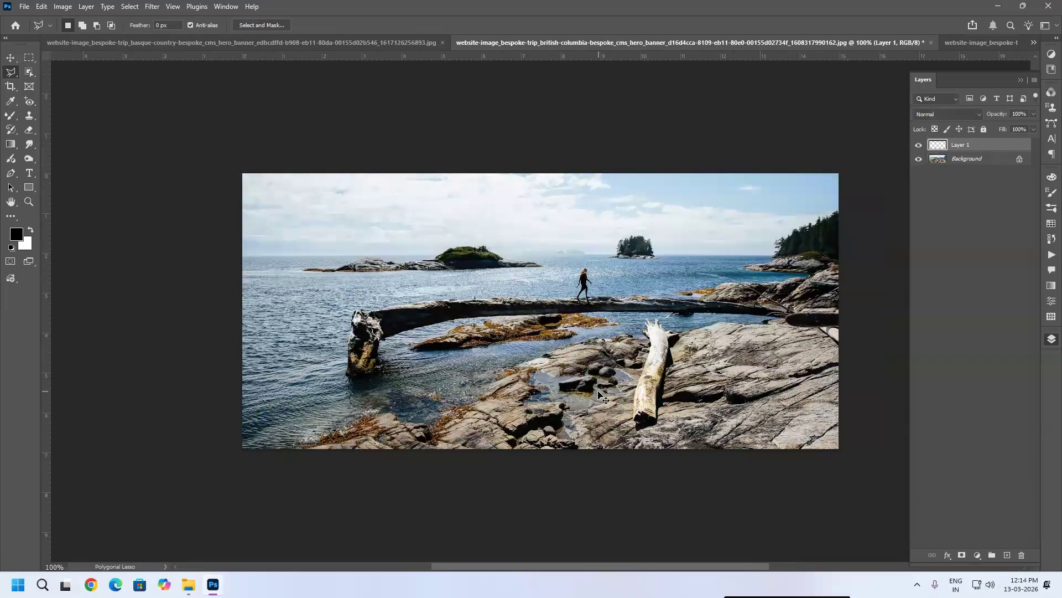
# Step: Scale the pasted castle layer down to about 38% and position it along the top-left of the coast photo
pyautogui.hotkey('ctrl', 't')
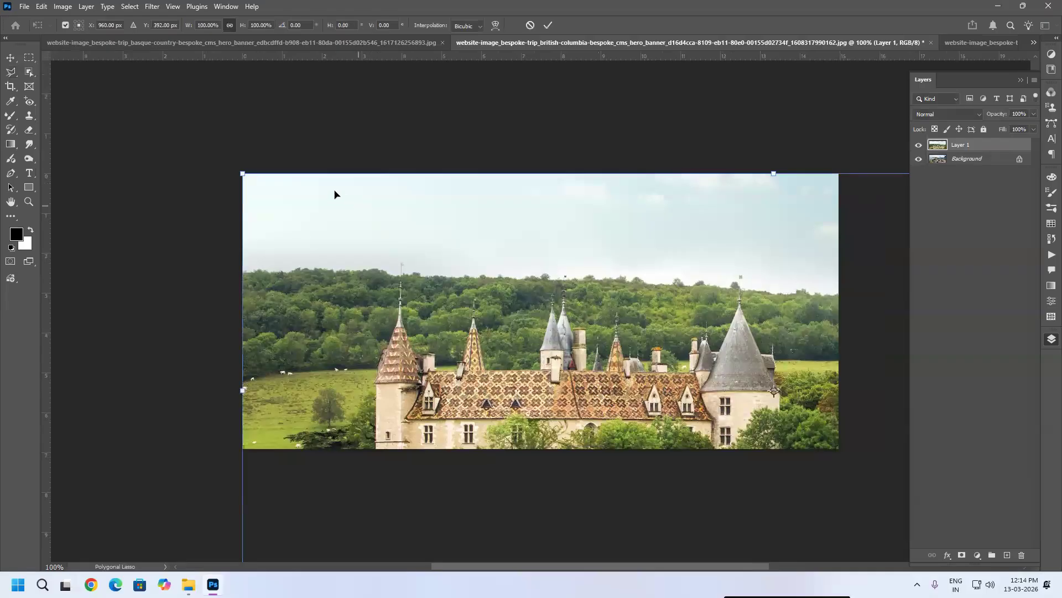
pyautogui.moveTo(244, 173); pyautogui.dragTo(495, 294)
pyautogui.moveTo(703, 381); pyautogui.dragTo(284, 190)
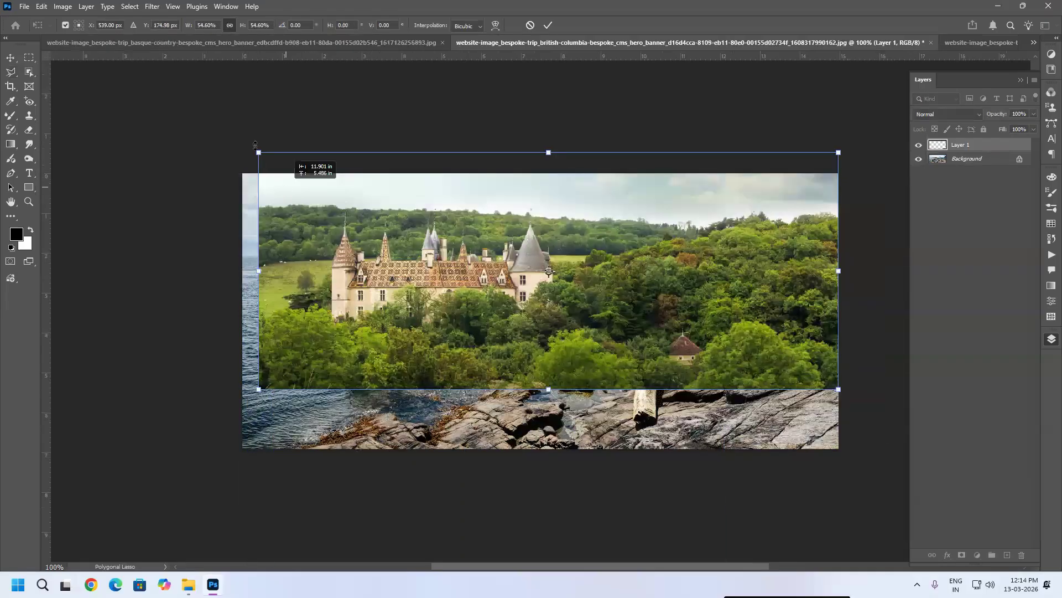
pyautogui.moveTo(250, 149); pyautogui.dragTo(333, 185)
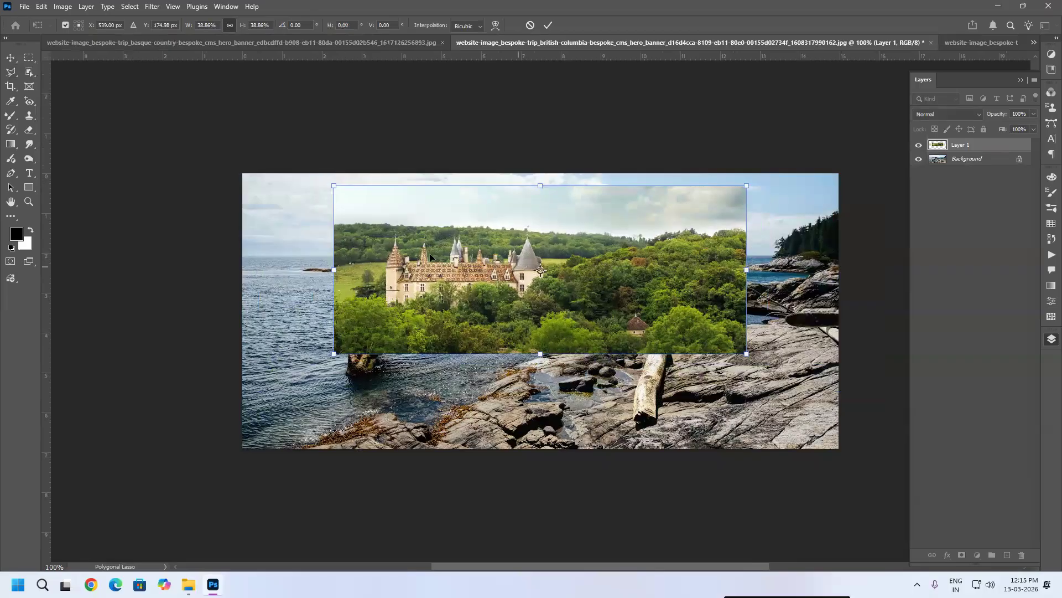
pyautogui.moveTo(519, 266); pyautogui.dragTo(427, 254)
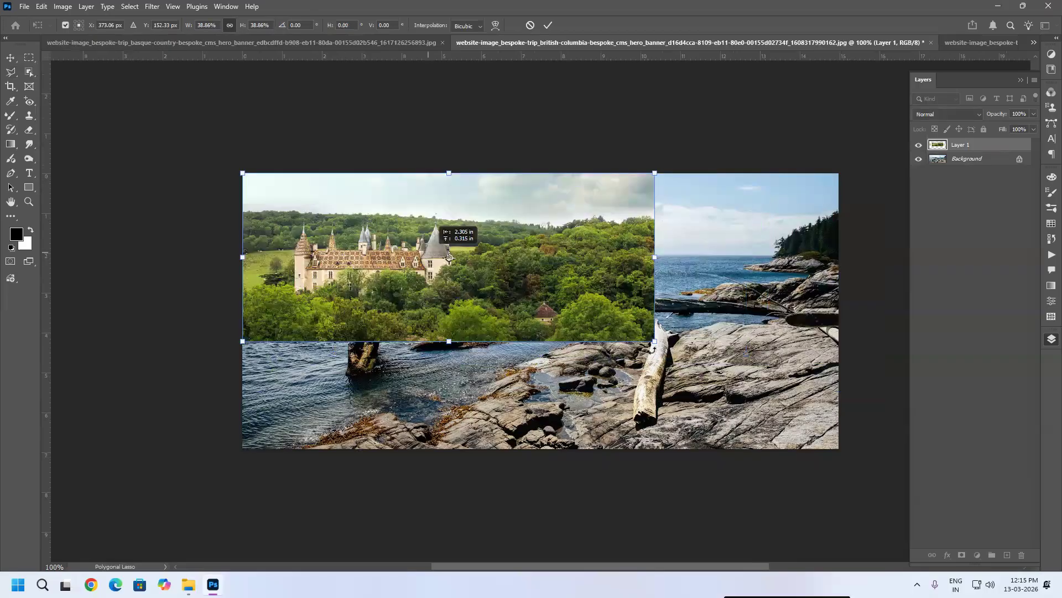
pyautogui.moveTo(654, 341); pyautogui.dragTo(651, 315)
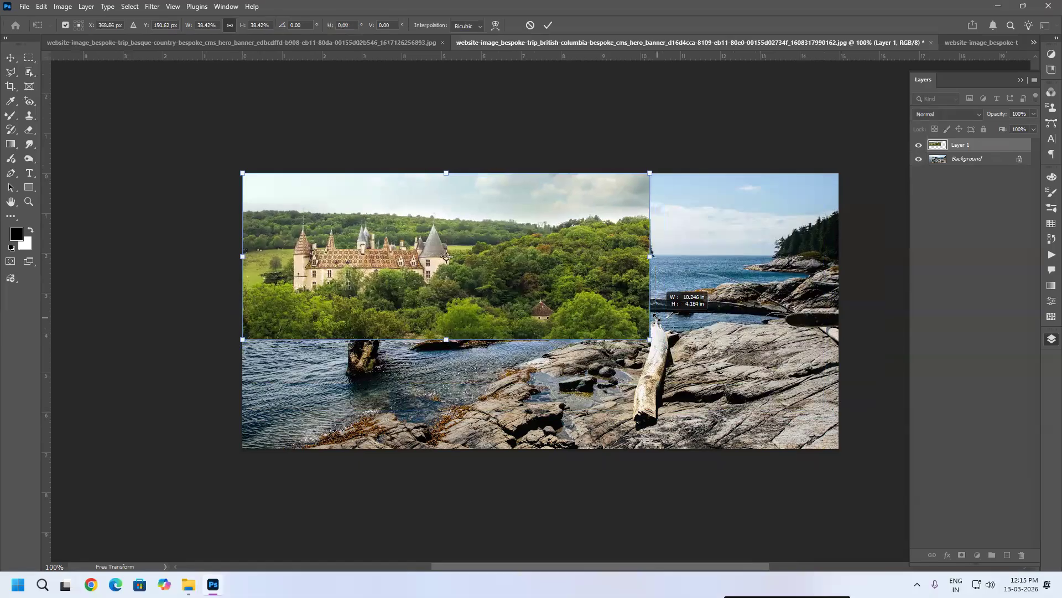
pyautogui.moveTo(573, 268); pyautogui.dragTo(570, 241)
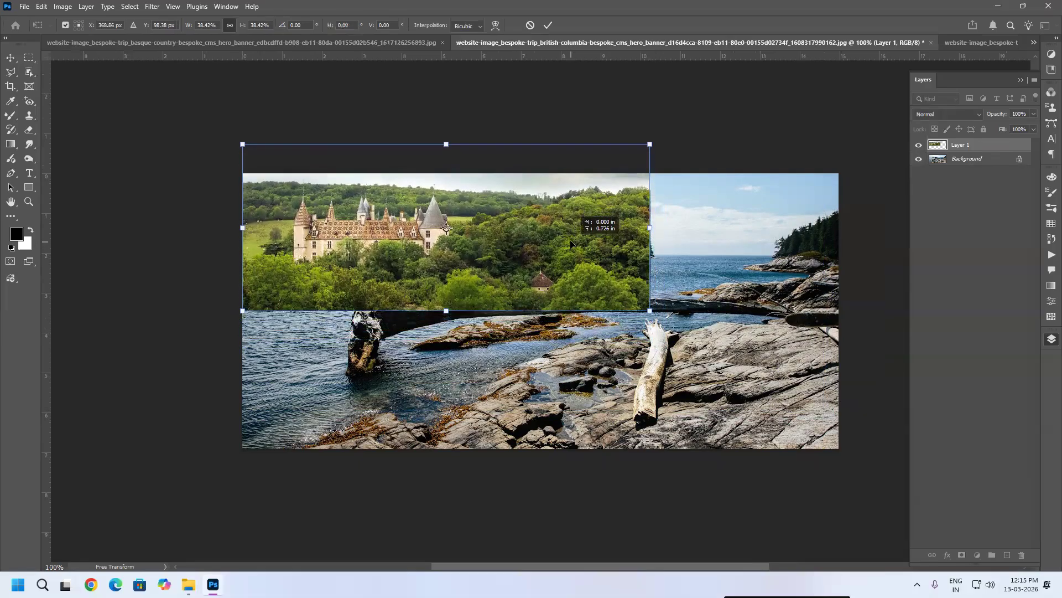
pyautogui.press('Return')
# Step: Pick the Eraser with a 300 px soft round brush and erase the castle layer's right edge to blend it
pyautogui.press('l')
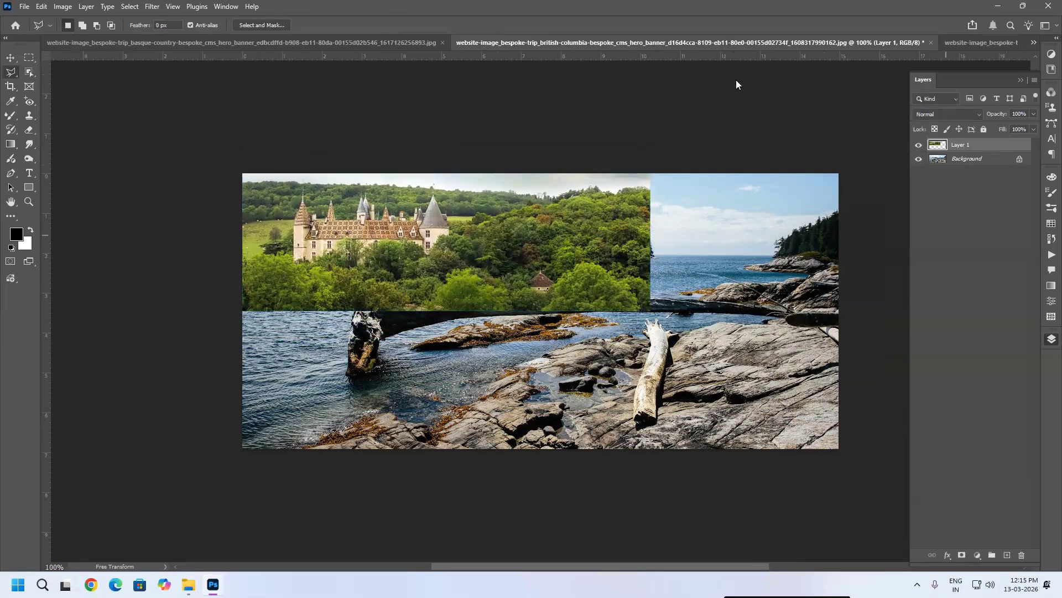
pyautogui.click(29, 130)
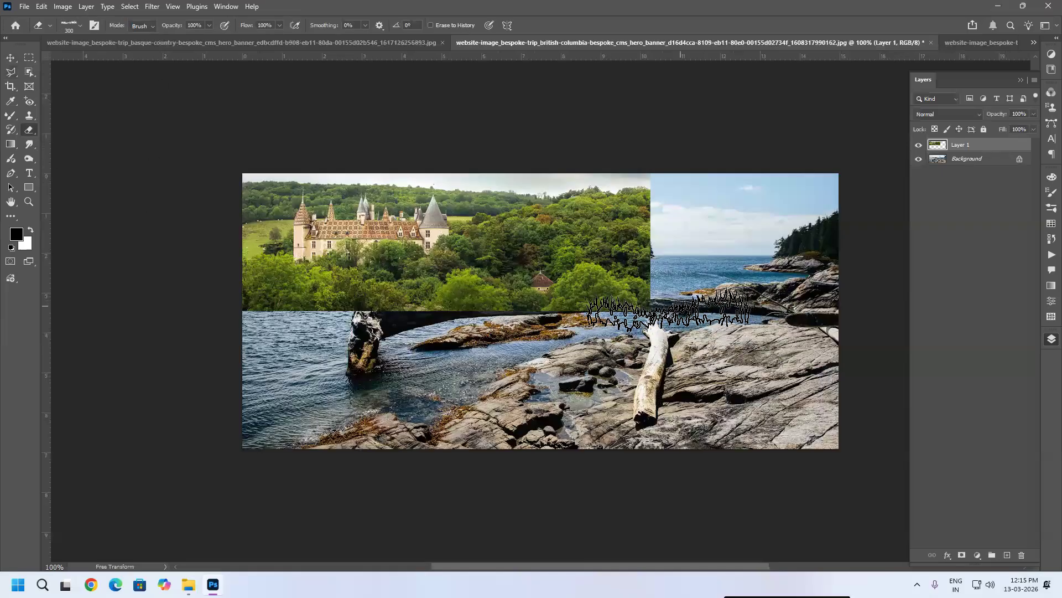
pyautogui.click(81, 25)
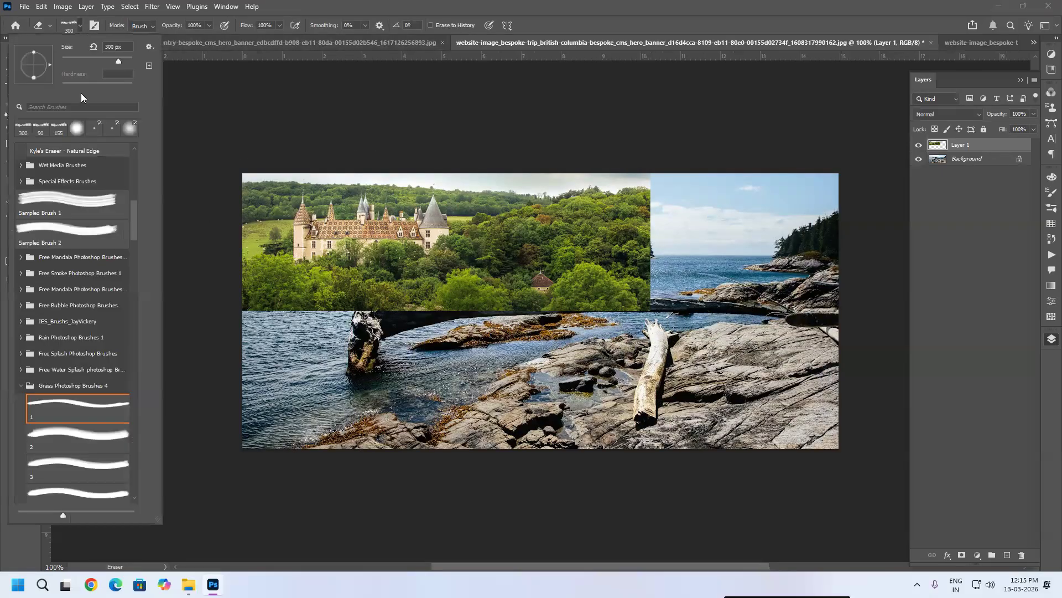
pyautogui.moveTo(134, 219); pyautogui.dragTo(146, 118)
pyautogui.click(93, 173)
pyautogui.click(752, 139)
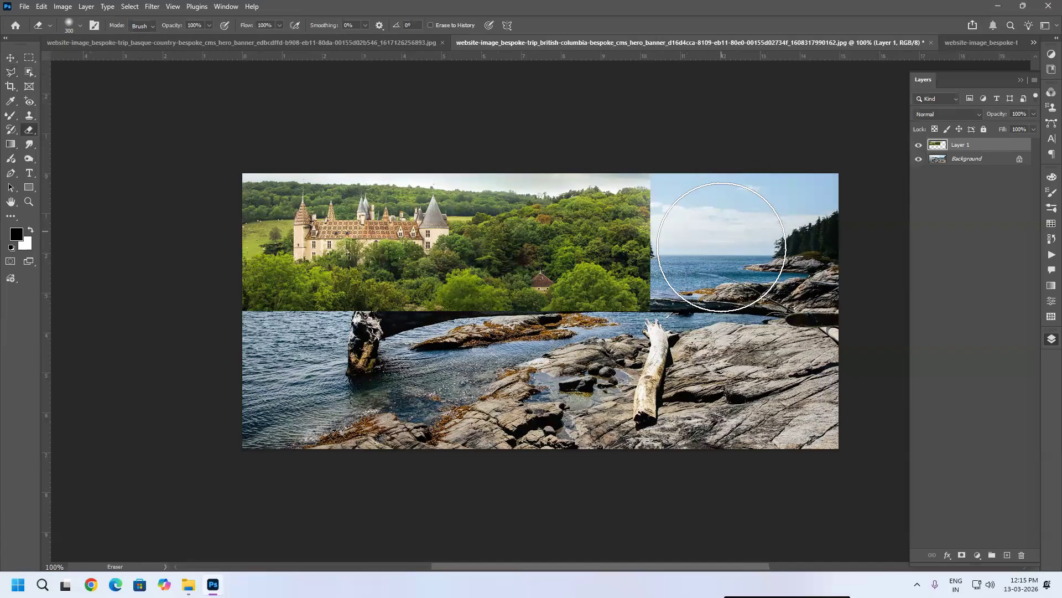
pyautogui.moveTo(702, 178); pyautogui.dragTo(693, 147)
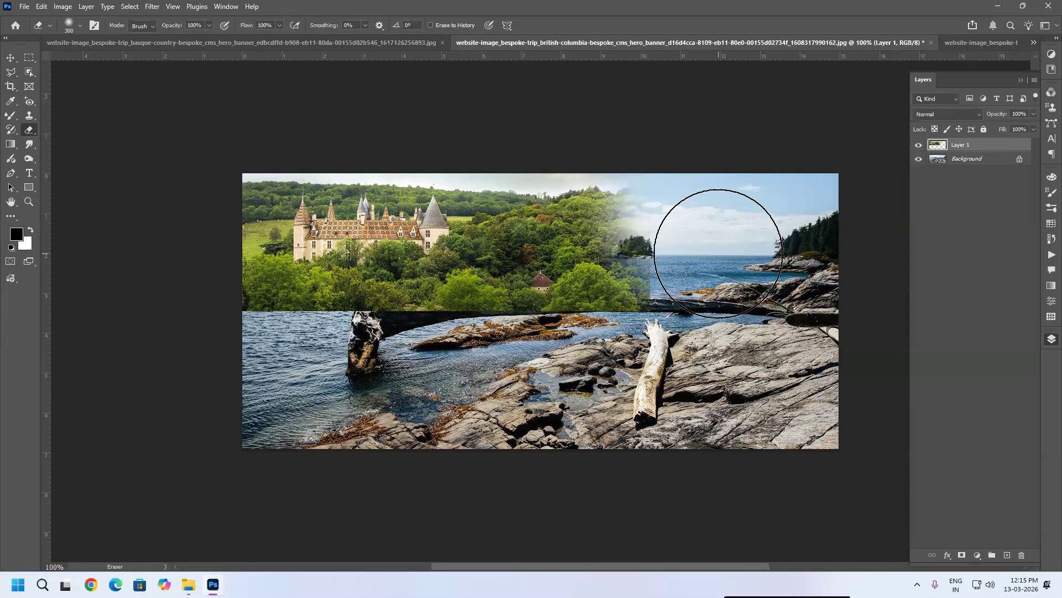
# Step: Reduce the eraser to 150 px and erase the castle layer's lower part so the water and islands show through
pyautogui.press('[')
pyautogui.press('[')
pyautogui.press('[')
pyautogui.press('[')
pyautogui.moveTo(621, 155)
pyautogui.mouseDown()
pyautogui.moveTo(693, 219)
pyautogui.moveTo(679, 291)
pyautogui.moveTo(640, 308)
pyautogui.moveTo(560, 301)
pyautogui.moveTo(590, 290)
pyautogui.moveTo(457, 301)
pyautogui.moveTo(498, 304)
pyautogui.moveTo(343, 304)
pyautogui.moveTo(395, 310)
pyautogui.moveTo(231, 304)
pyautogui.mouseUp()
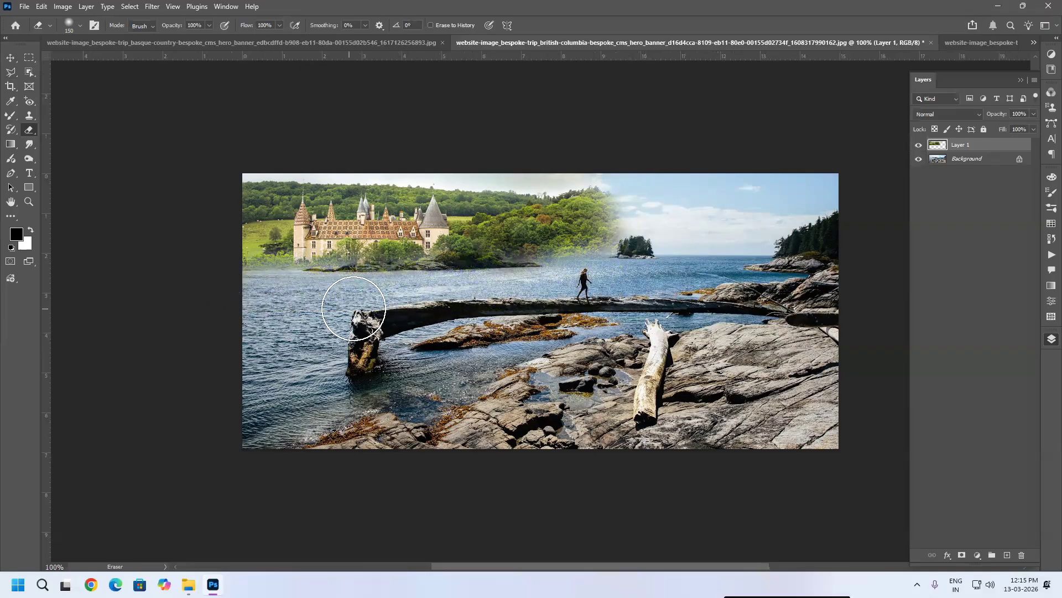
pyautogui.moveTo(533, 297); pyautogui.dragTo(664, 260)
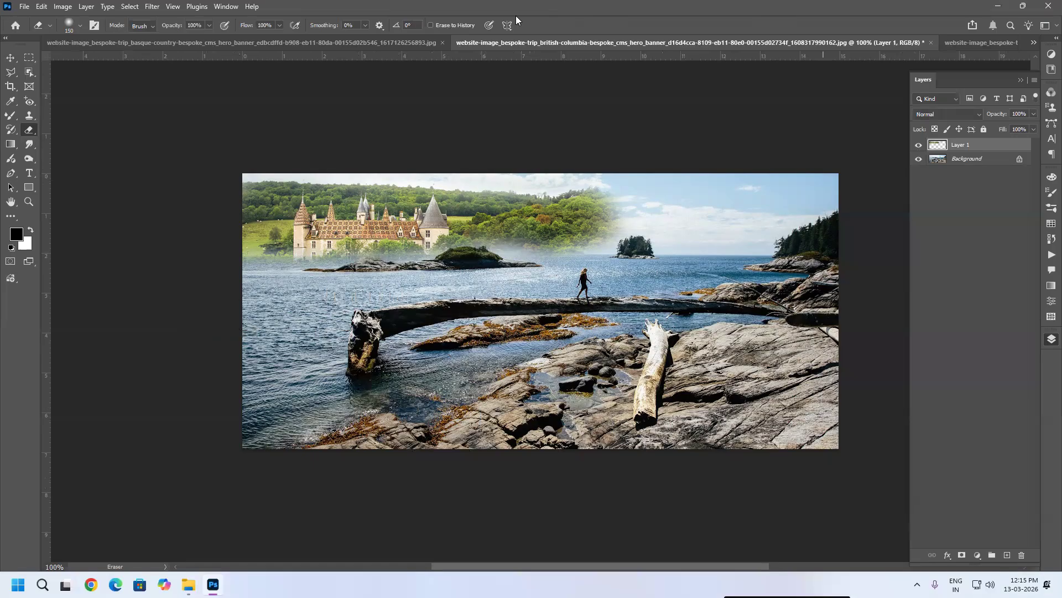
# Step: Select the entire Basque Country coast photo and paste it into the British Columbia composite
pyautogui.click(314, 44)
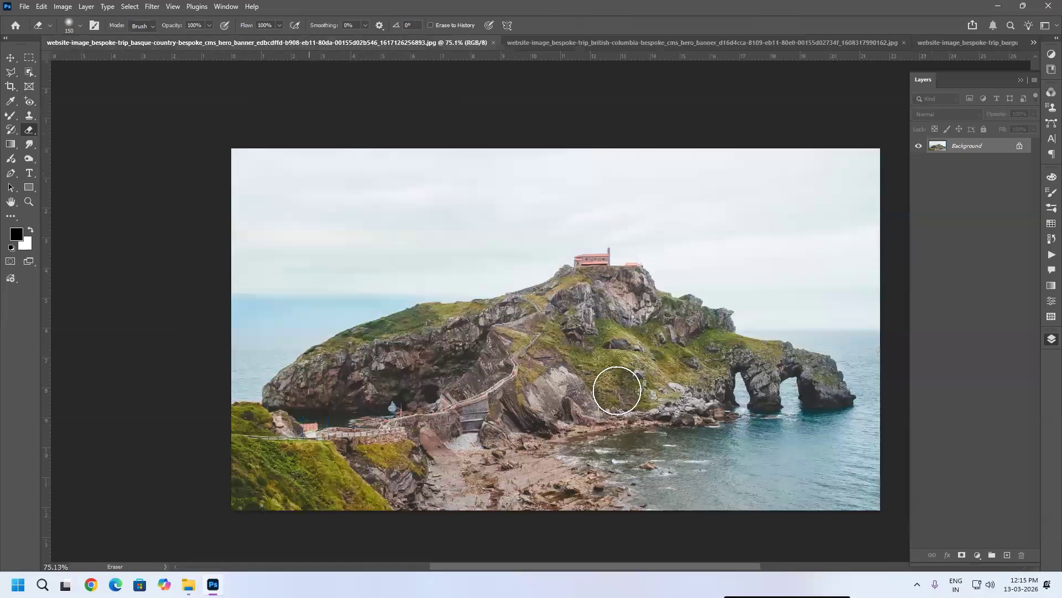
pyautogui.press('v')
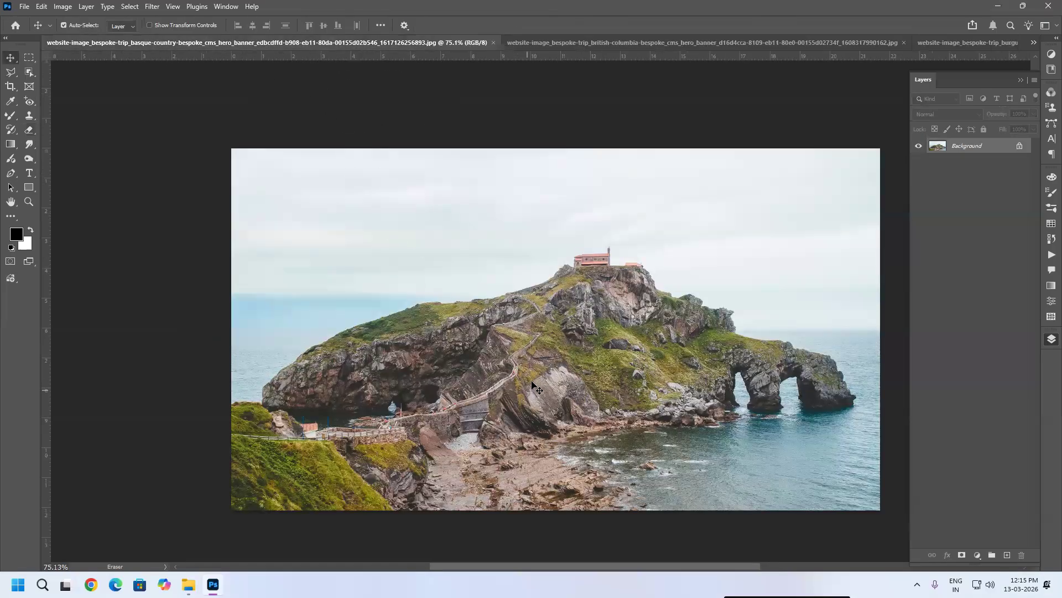
pyautogui.hotkey('ctrl', 'a')
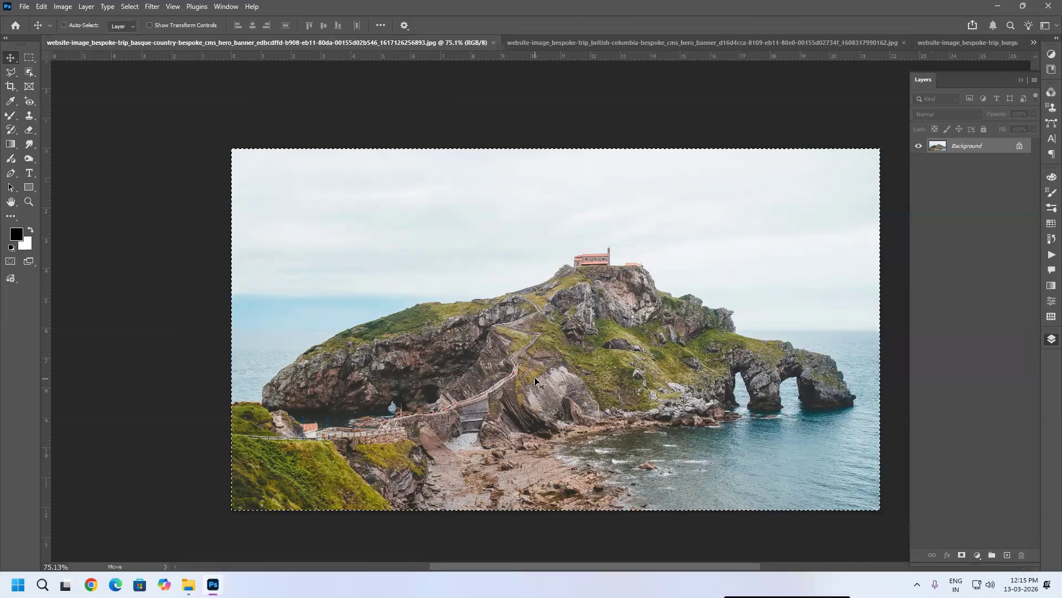
pyautogui.hotkey('ctrl', 'Tab')
pyautogui.hotkey('ctrl', 'v')
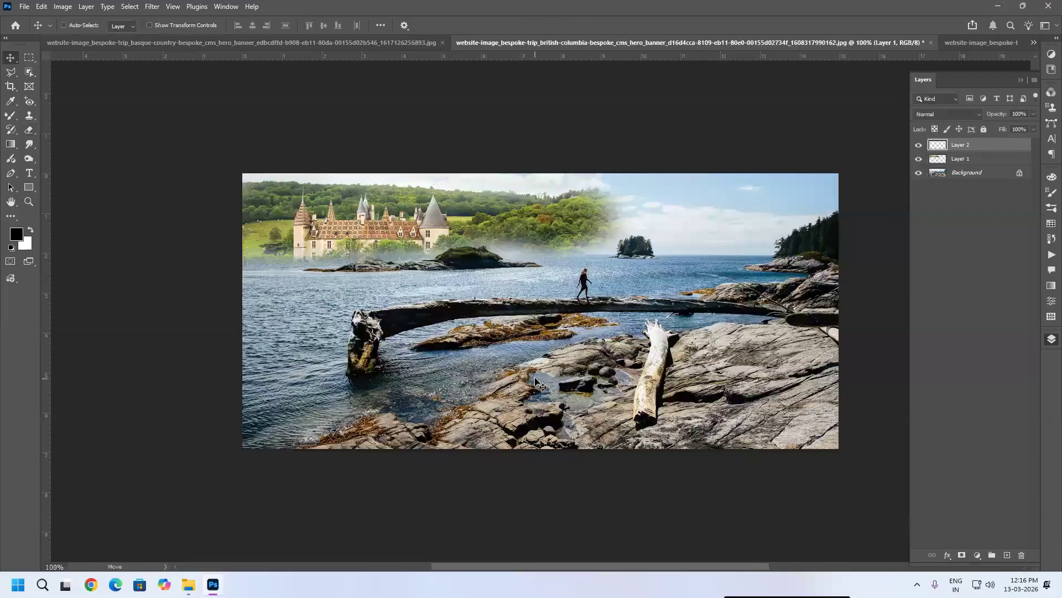
# Step: Scale the pasted Basque layer to about 50% and position it over the right half of the composite
pyautogui.hotkey('ctrl', 't')
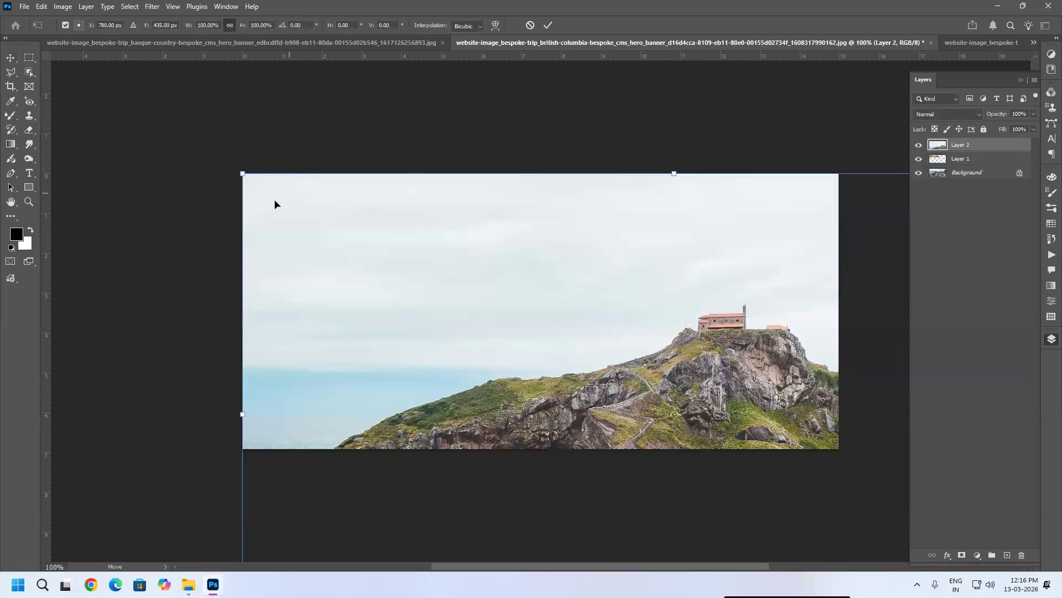
pyautogui.moveTo(240, 171); pyautogui.dragTo(491, 336)
pyautogui.moveTo(620, 398); pyautogui.dragTo(611, 241)
pyautogui.moveTo(760, 238); pyautogui.dragTo(753, 240)
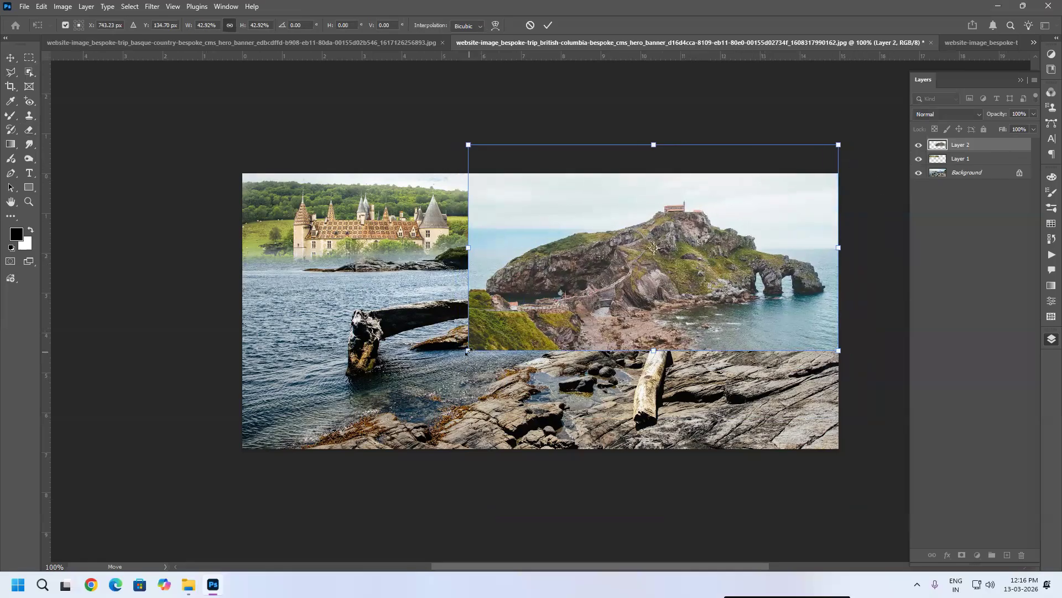
pyautogui.moveTo(565, 282); pyautogui.dragTo(408, 384)
pyautogui.moveTo(569, 325)
pyautogui.mouseDown()
pyautogui.moveTo(572, 311)
pyautogui.moveTo(584, 315)
pyautogui.mouseUp()
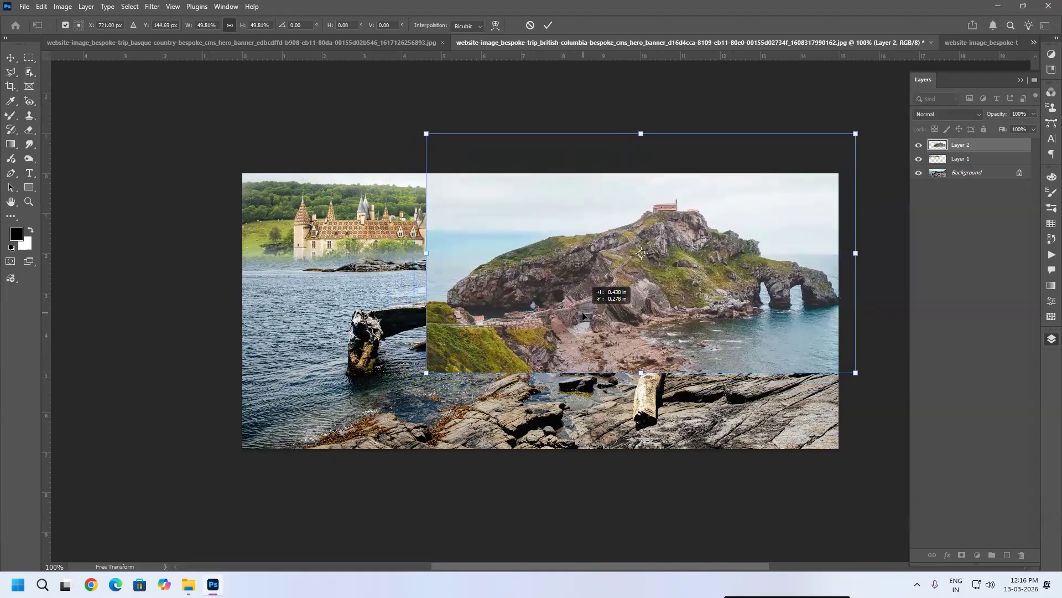
pyautogui.press('Return')
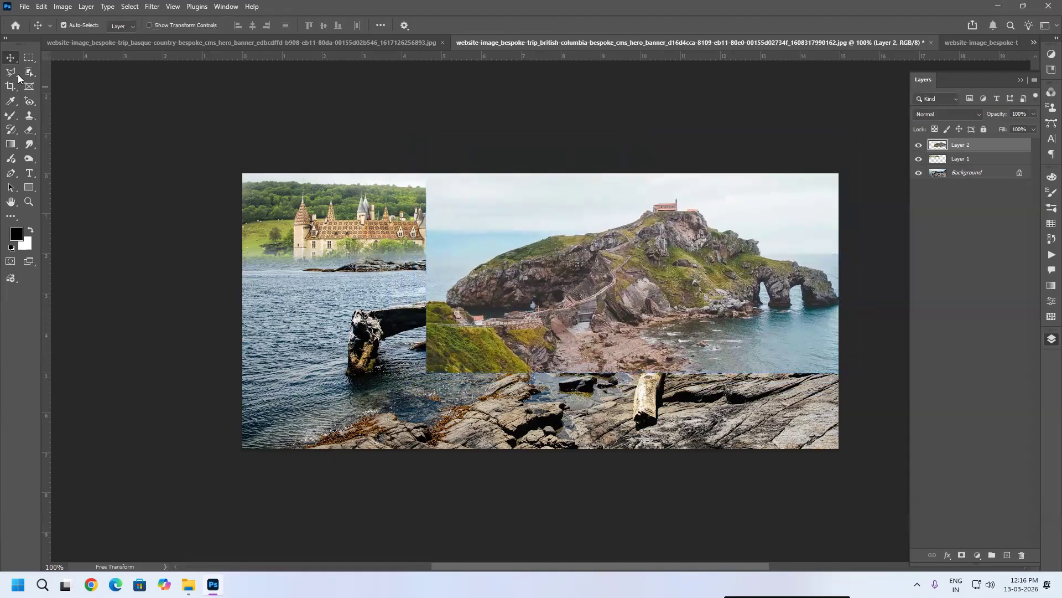
# Step: Erase the Basque layer's left and lower edges with the soft eraser so it blends into the scene
pyautogui.click(32, 130)
pyautogui.moveTo(415, 232)
pyautogui.mouseDown()
pyautogui.moveTo(525, 174)
pyautogui.moveTo(458, 230)
pyautogui.moveTo(619, 166)
pyautogui.moveTo(597, 189)
pyautogui.moveTo(512, 206)
pyautogui.moveTo(409, 265)
pyautogui.moveTo(395, 286)
pyautogui.moveTo(424, 261)
pyautogui.moveTo(396, 336)
pyautogui.moveTo(433, 374)
pyautogui.moveTo(493, 384)
pyautogui.moveTo(438, 366)
pyautogui.moveTo(597, 363)
pyautogui.moveTo(670, 343)
pyautogui.moveTo(769, 342)
pyautogui.moveTo(760, 363)
pyautogui.moveTo(694, 367)
pyautogui.moveTo(796, 343)
pyautogui.moveTo(807, 363)
pyautogui.moveTo(906, 353)
pyautogui.moveTo(855, 367)
pyautogui.moveTo(794, 361)
pyautogui.moveTo(871, 347)
pyautogui.mouseUp()
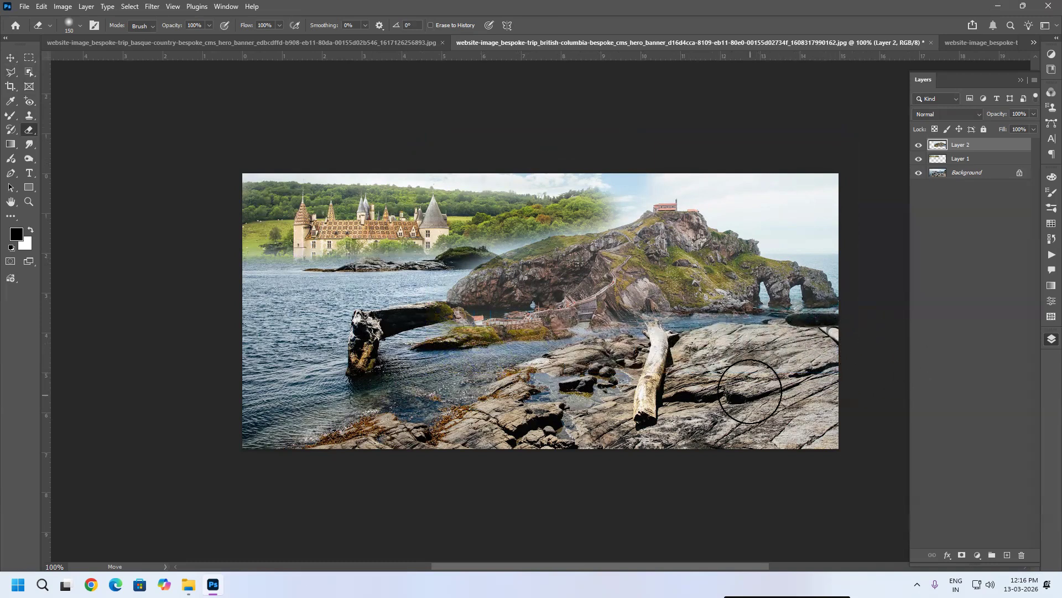
pyautogui.moveTo(852, 182)
pyautogui.mouseDown()
pyautogui.moveTo(690, 152)
pyautogui.moveTo(609, 166)
pyautogui.moveTo(635, 161)
pyautogui.moveTo(617, 176)
pyautogui.mouseUp()
pyautogui.moveTo(721, 144)
pyautogui.mouseDown()
pyautogui.moveTo(864, 211)
pyautogui.moveTo(802, 221)
pyautogui.moveTo(855, 246)
pyautogui.moveTo(825, 236)
pyautogui.moveTo(862, 264)
pyautogui.moveTo(877, 289)
pyautogui.moveTo(859, 281)
pyautogui.moveTo(868, 301)
pyautogui.moveTo(765, 188)
pyautogui.moveTo(713, 151)
pyautogui.mouseUp()
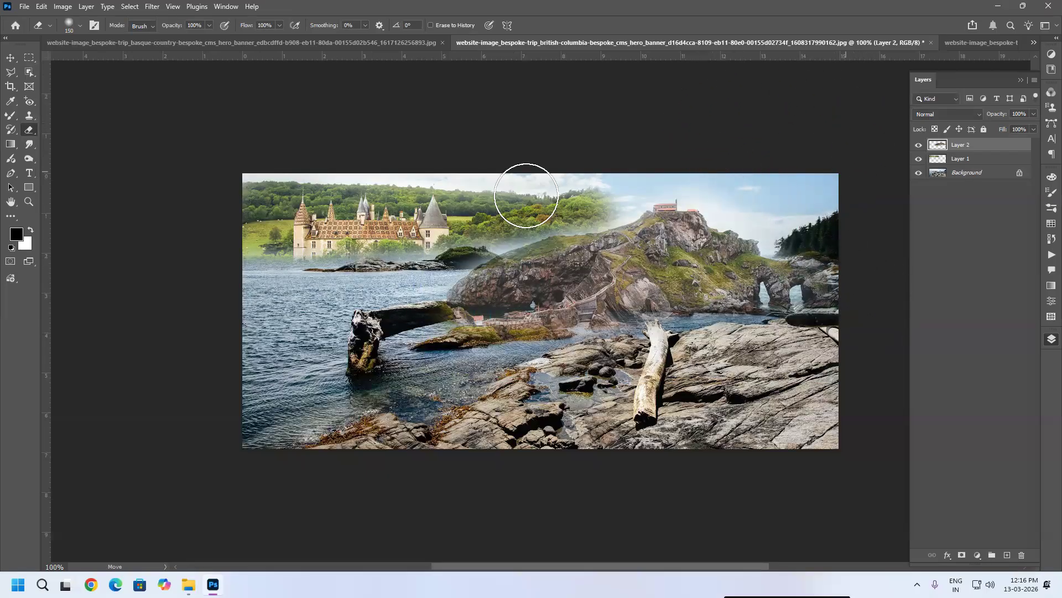
# Step: Reduce the eraser to 45 px and erase the Basque layer's upper edge beside the castle's forest
pyautogui.press('[')
pyautogui.press('[')
pyautogui.press('[')
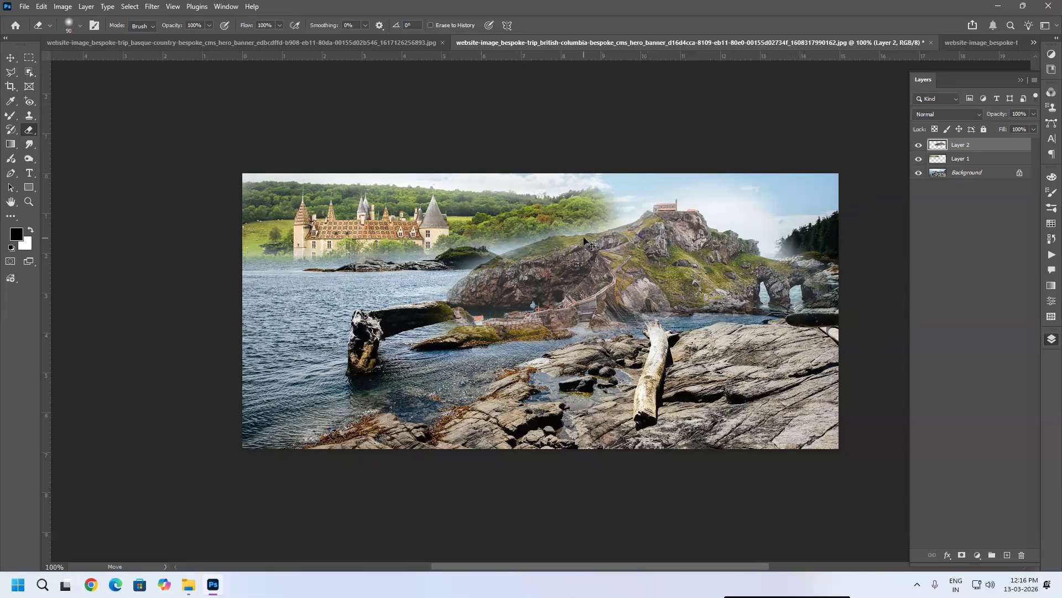
pyautogui.scroll(1, 528, 243)
pyautogui.scroll(5, 527, 239)
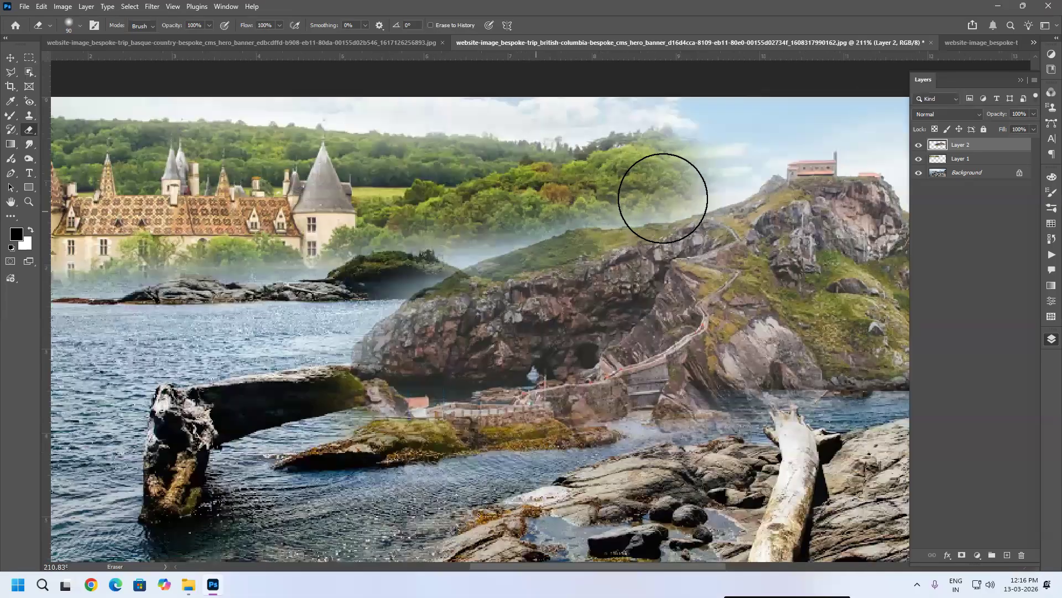
pyautogui.rightClick(696, 147)
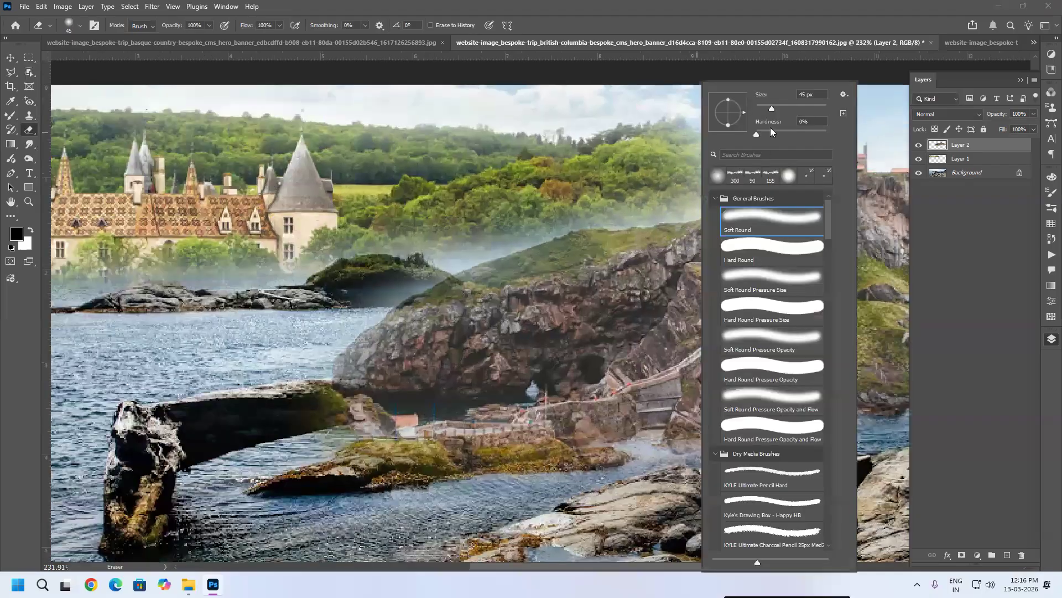
pyautogui.click(690, 96)
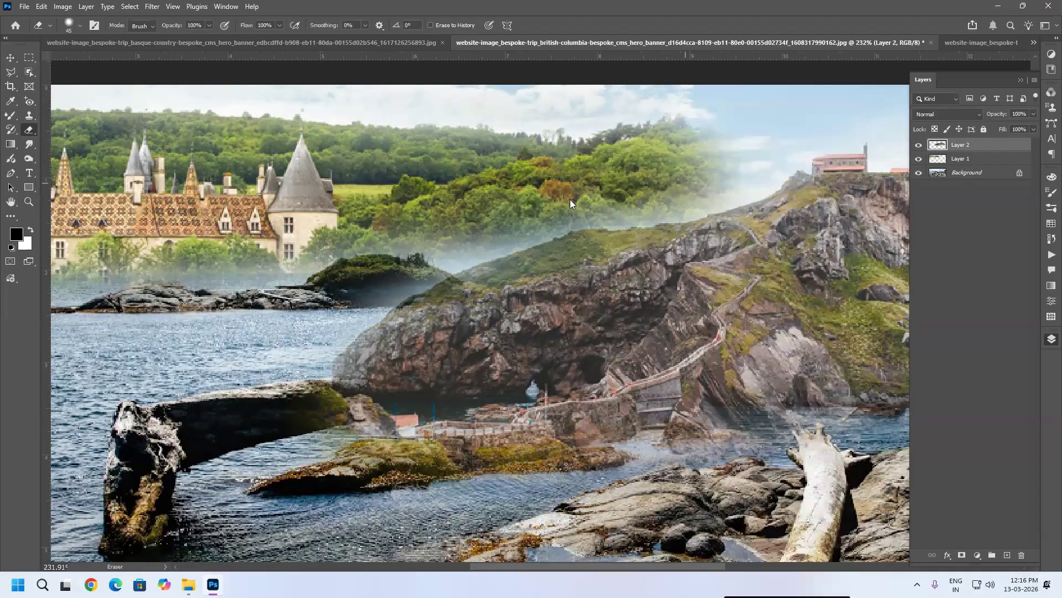
pyautogui.moveTo(515, 220); pyautogui.dragTo(479, 234)
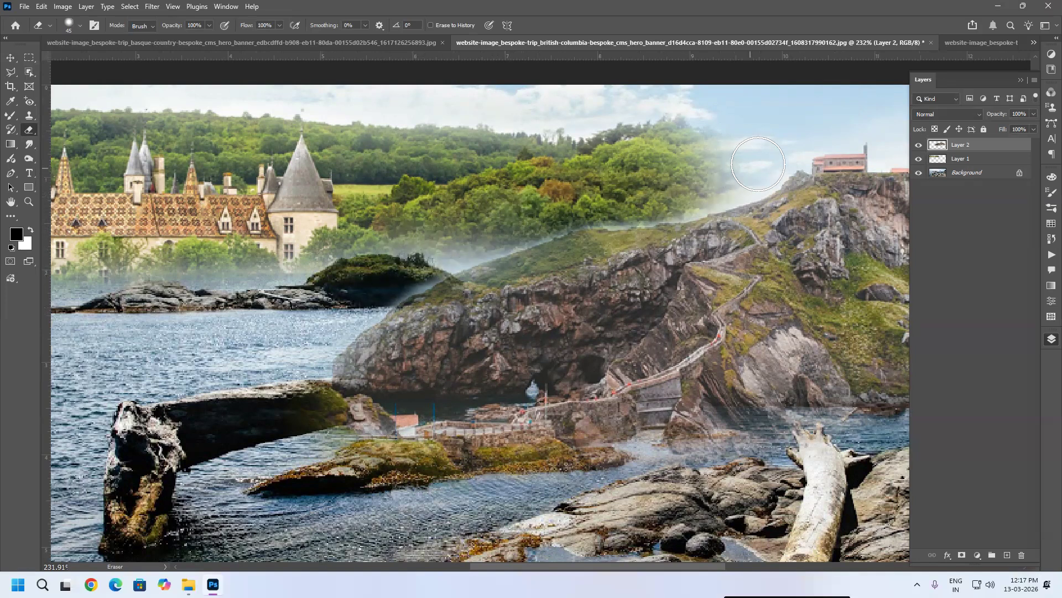
# Step: Erase the Basque layer's sky around the right-hand pine trees and touch up its left edge near the islands
pyautogui.hscroll(1, 615, 222)
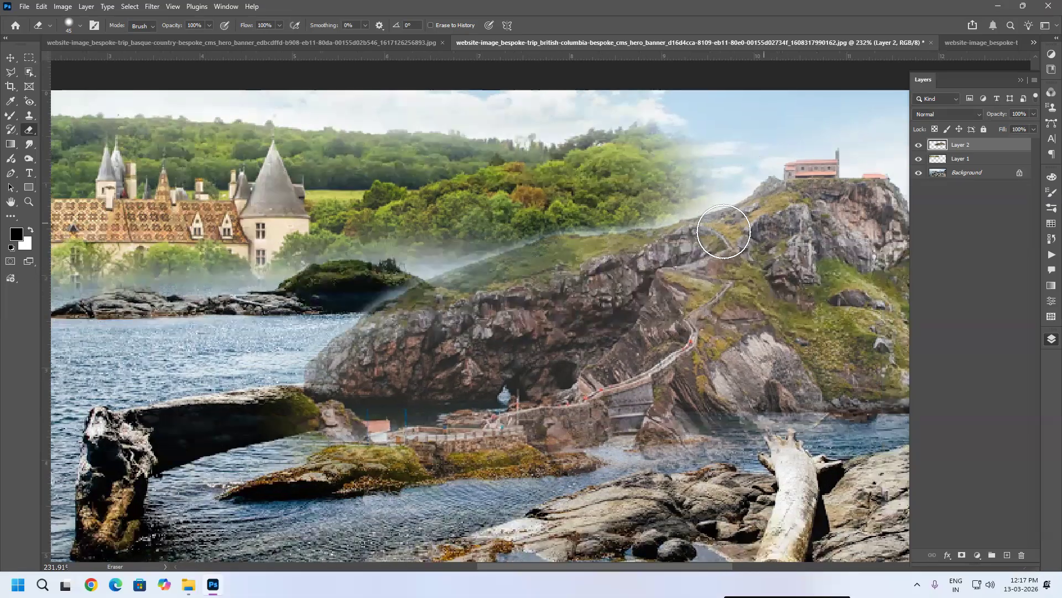
pyautogui.hscroll(10, 719, 244)
pyautogui.moveTo(680, 238)
pyautogui.mouseDown()
pyautogui.moveTo(713, 270)
pyautogui.moveTo(593, 193)
pyautogui.moveTo(625, 139)
pyautogui.moveTo(624, 163)
pyautogui.moveTo(643, 188)
pyautogui.moveTo(612, 123)
pyautogui.mouseUp()
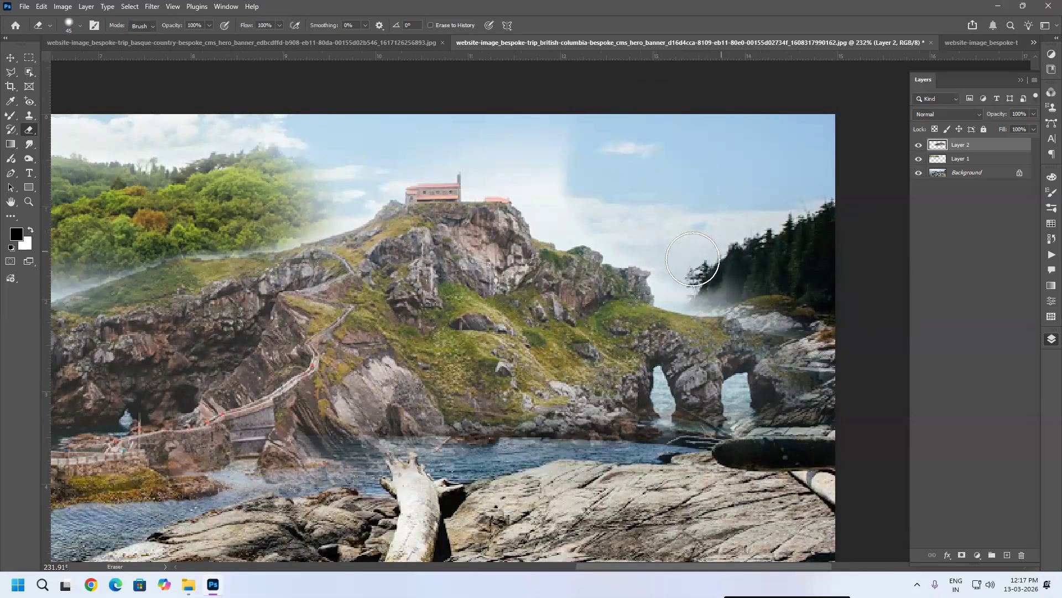
pyautogui.moveTo(723, 276)
pyautogui.mouseDown()
pyautogui.moveTo(758, 296)
pyautogui.moveTo(706, 266)
pyautogui.moveTo(688, 277)
pyautogui.moveTo(634, 222)
pyautogui.moveTo(584, 209)
pyautogui.moveTo(531, 136)
pyautogui.moveTo(562, 207)
pyautogui.moveTo(552, 202)
pyautogui.moveTo(534, 164)
pyautogui.moveTo(509, 135)
pyautogui.moveTo(549, 192)
pyautogui.moveTo(498, 149)
pyautogui.moveTo(475, 105)
pyautogui.moveTo(604, 118)
pyautogui.moveTo(474, 88)
pyautogui.moveTo(555, 137)
pyautogui.moveTo(542, 175)
pyautogui.moveTo(491, 171)
pyautogui.moveTo(476, 123)
pyautogui.moveTo(403, 125)
pyautogui.moveTo(496, 148)
pyautogui.mouseUp()
pyautogui.scroll(-1, 648, 191)
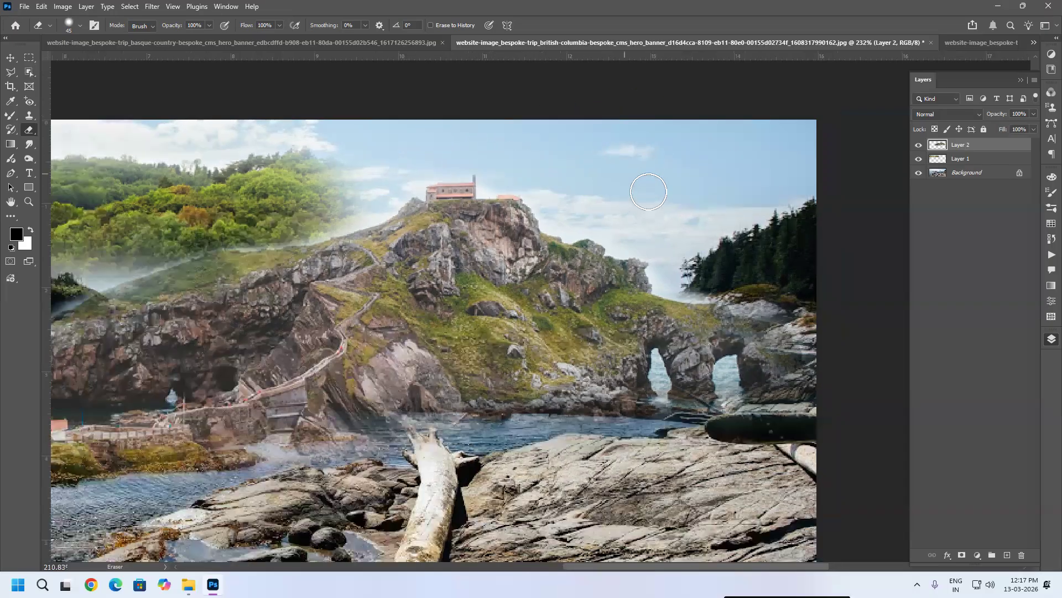
pyautogui.scroll(-6, 660, 206)
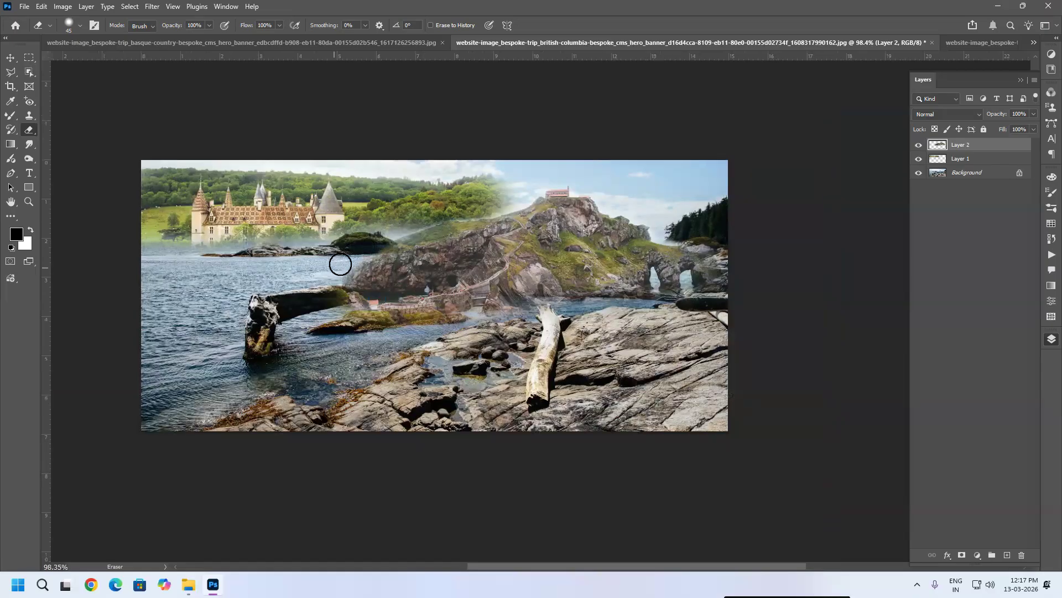
pyautogui.moveTo(389, 233); pyautogui.dragTo(417, 216)
# Step: Enlarge the Basque layer to about 104% and shift it slightly left, then return to the Eraser
pyautogui.hotkey('ctrl', 't')
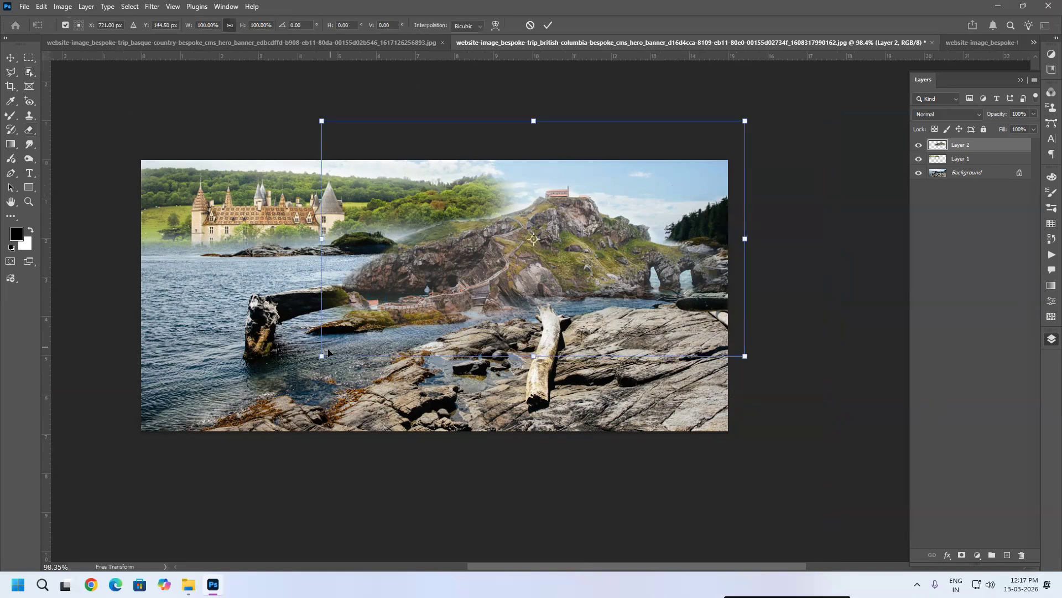
pyautogui.moveTo(325, 355); pyautogui.dragTo(303, 362)
pyautogui.moveTo(485, 280)
pyautogui.mouseDown()
pyautogui.moveTo(503, 289)
pyautogui.moveTo(468, 287)
pyautogui.mouseUp()
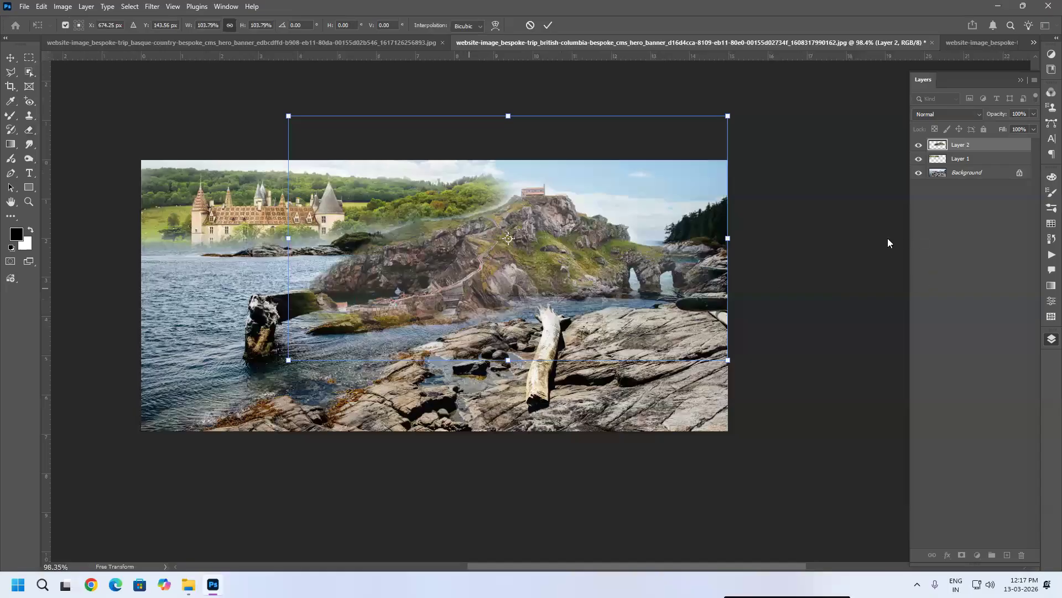
pyautogui.press('Return')
pyautogui.press('e')
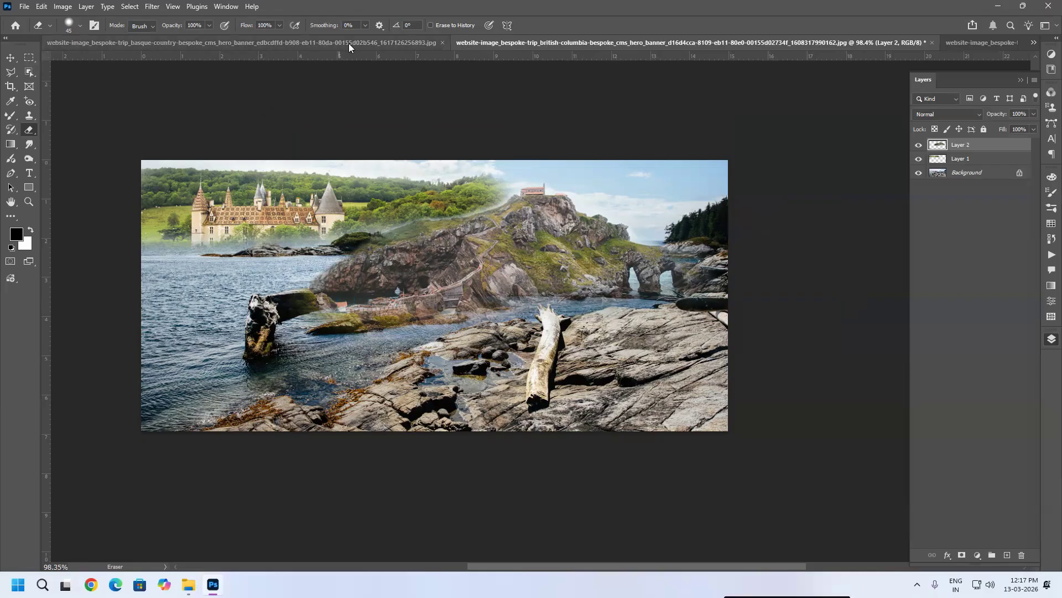
# Step: Close all open documents without saving changes
pyautogui.hotkey('ctrl', 'alt', 'w')
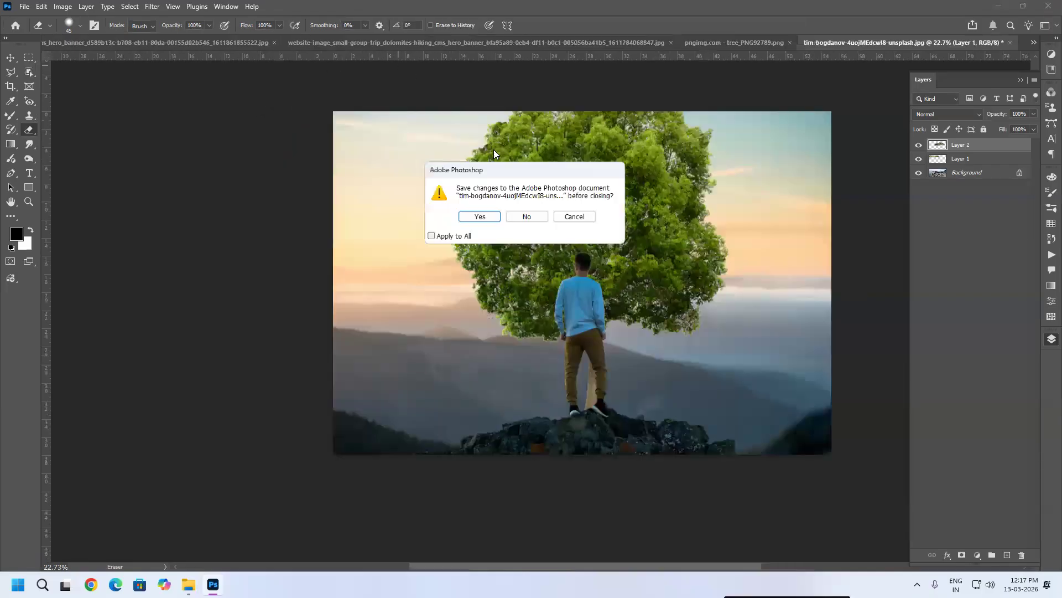
pyautogui.click(529, 219)
pyautogui.click(528, 220)
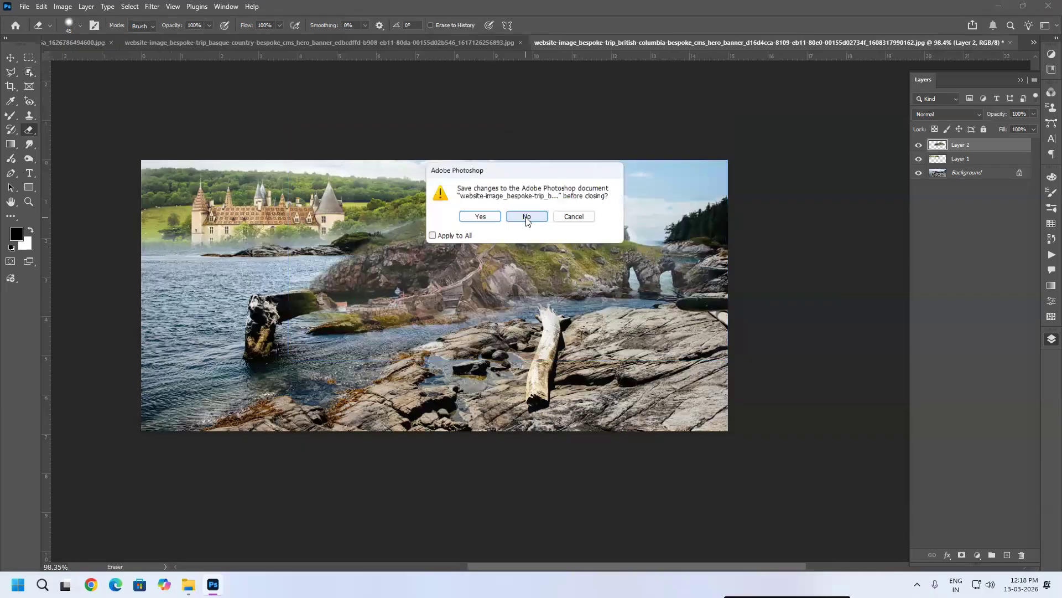
pyautogui.click(527, 221)
pyautogui.click(526, 221)
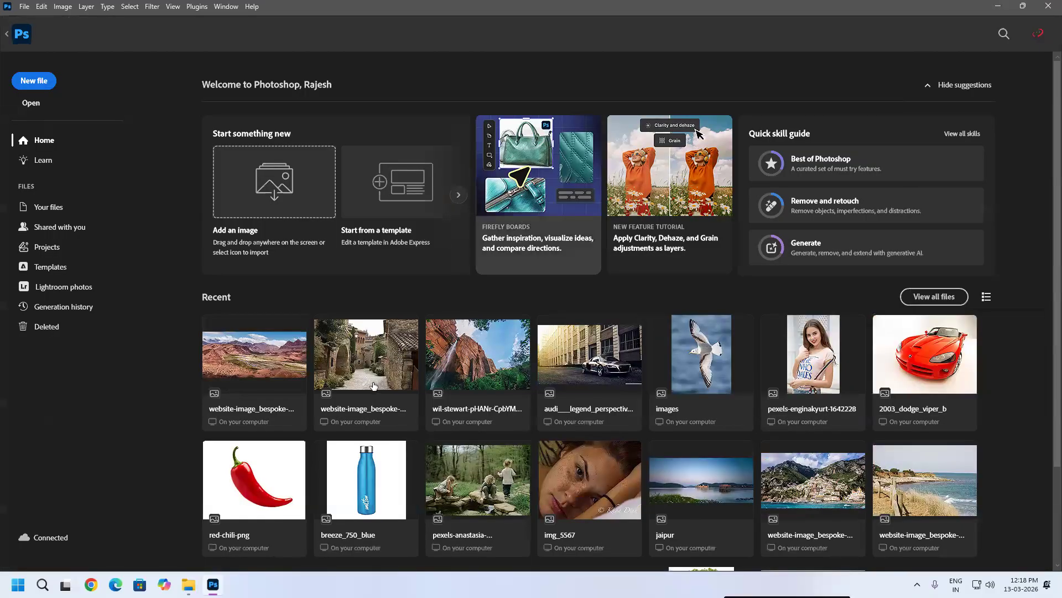
# Step: Open the Argentina banner image from recent files and the tim-stief-YFFGkE3y4F8-unsplash.jpg lake photo from the WALL_PAPER folder
pyautogui.click(277, 369)
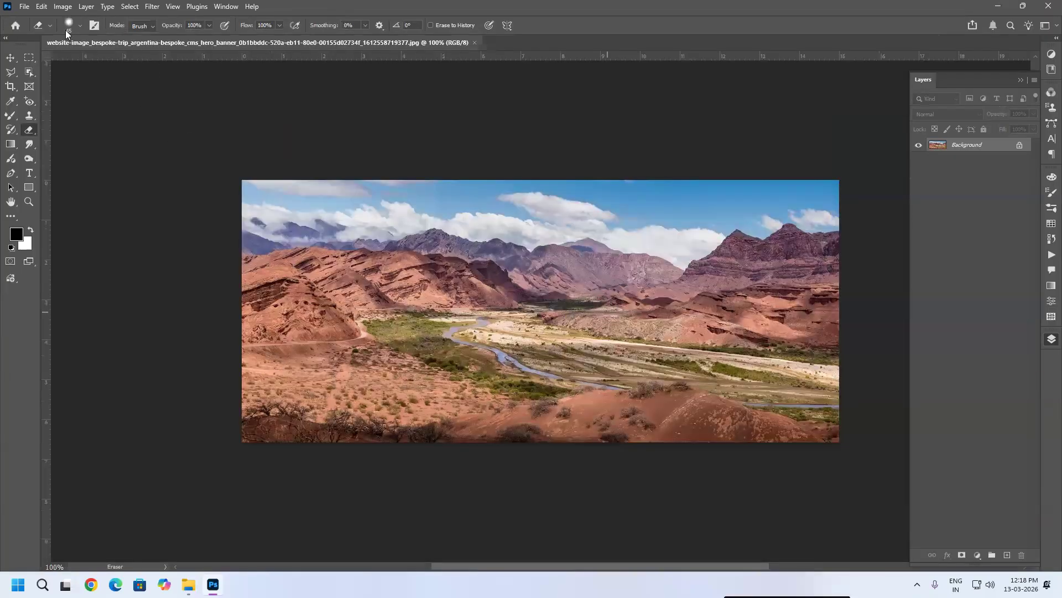
pyautogui.click(24, 7)
pyautogui.click(36, 30)
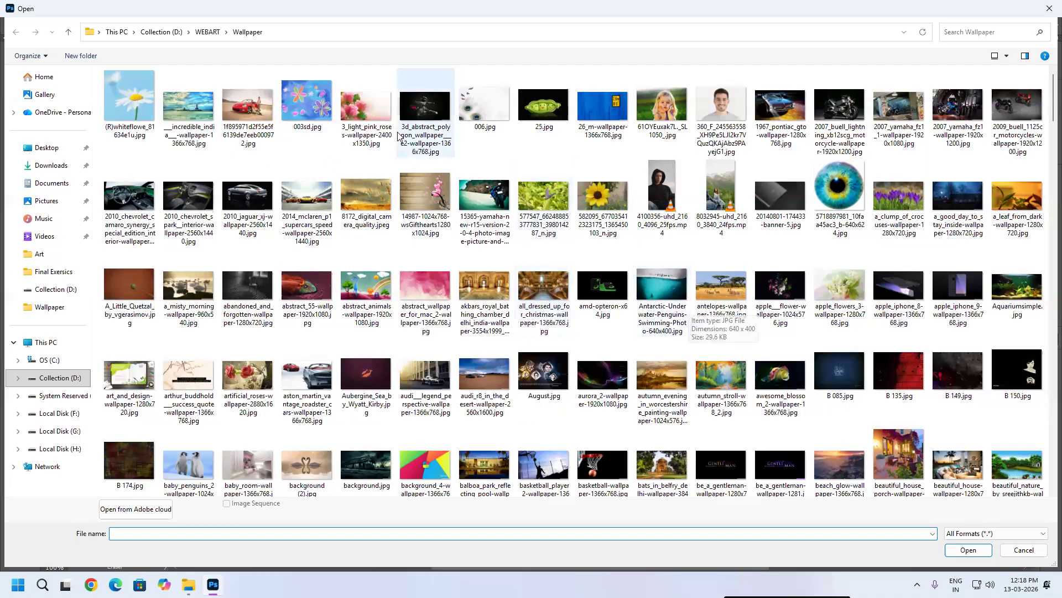
pyautogui.scroll(-3, 596, 287)
pyautogui.scroll(-3, 595, 288)
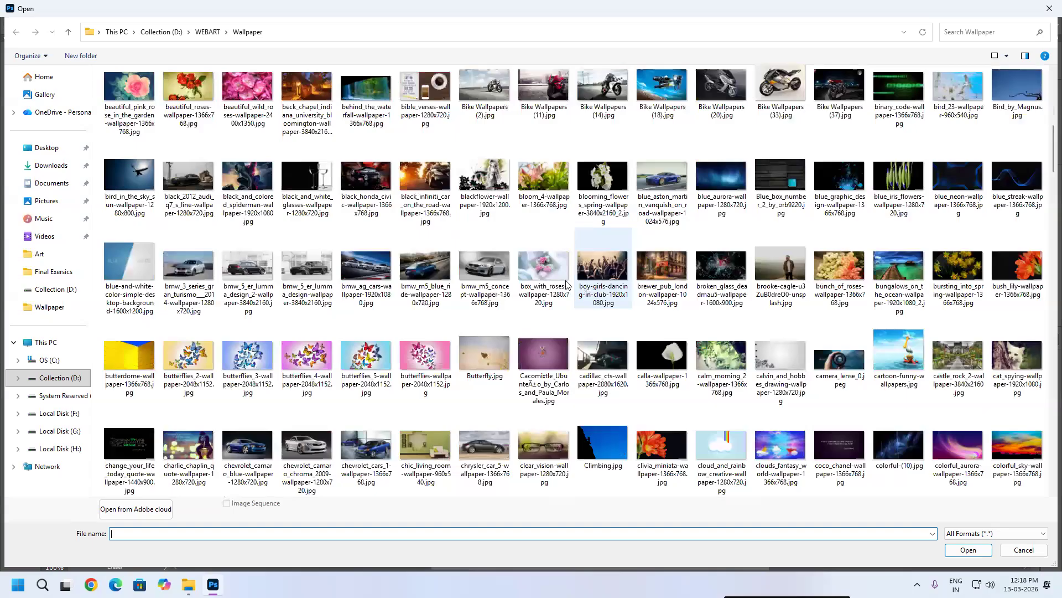
pyautogui.scroll(5, 260, 56)
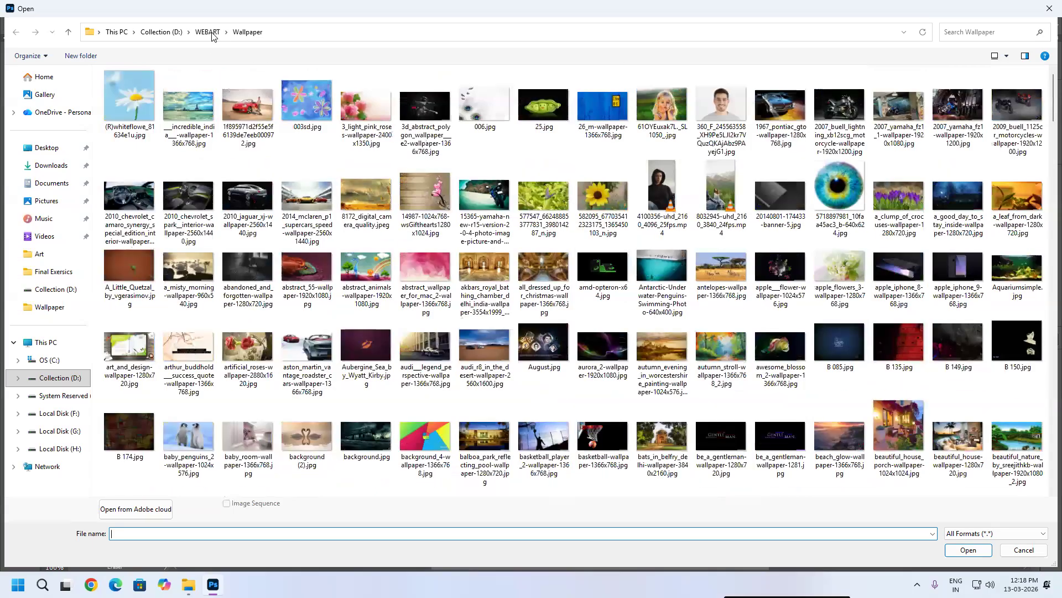
pyautogui.hotkey('alt', 'Up')
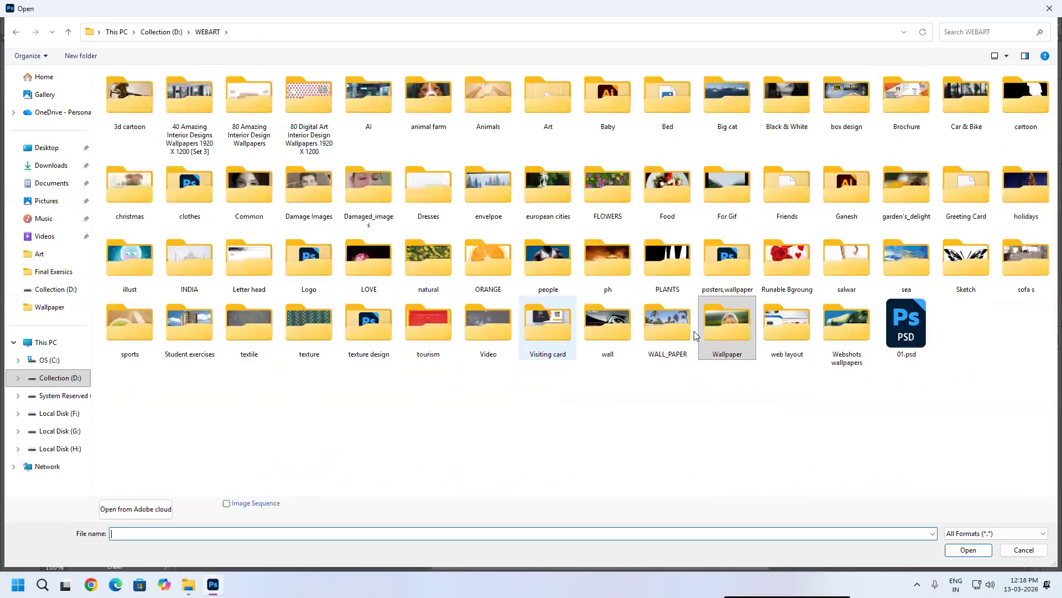
pyautogui.doubleClick(662, 328)
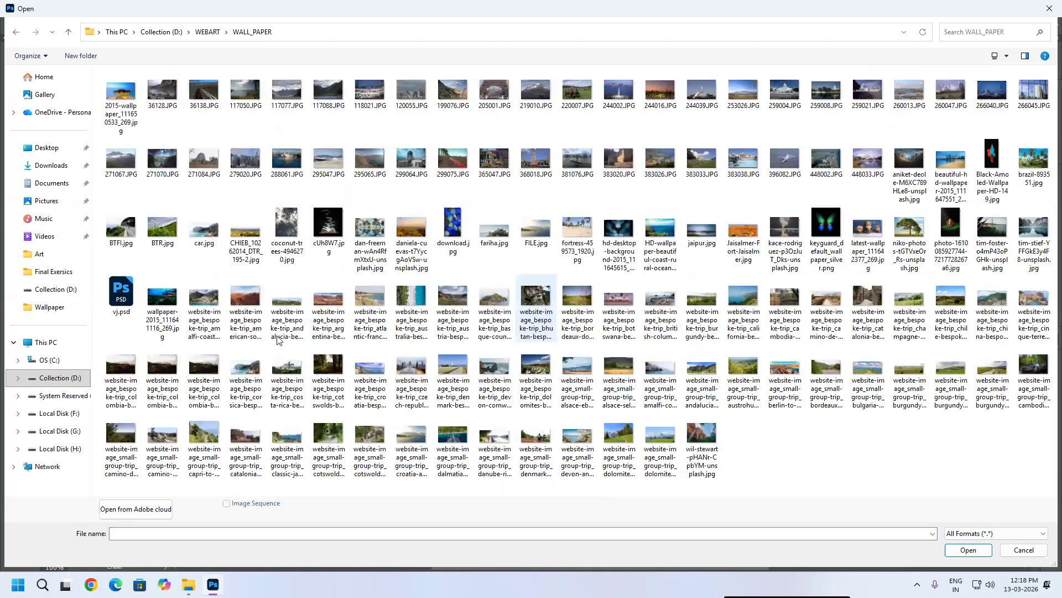
pyautogui.click(453, 367)
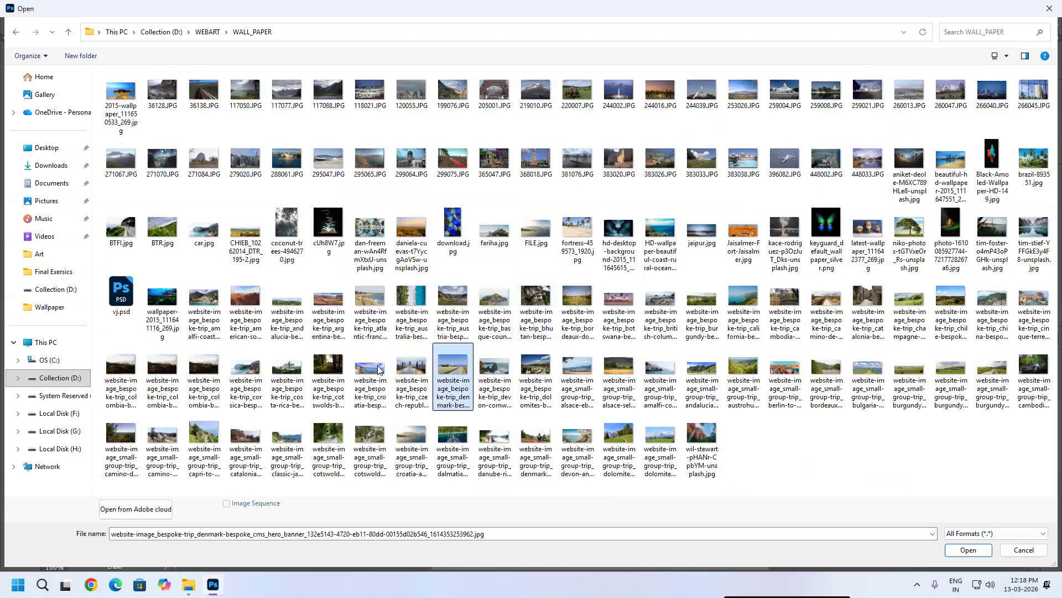
pyautogui.click(380, 370)
pyautogui.click(411, 433)
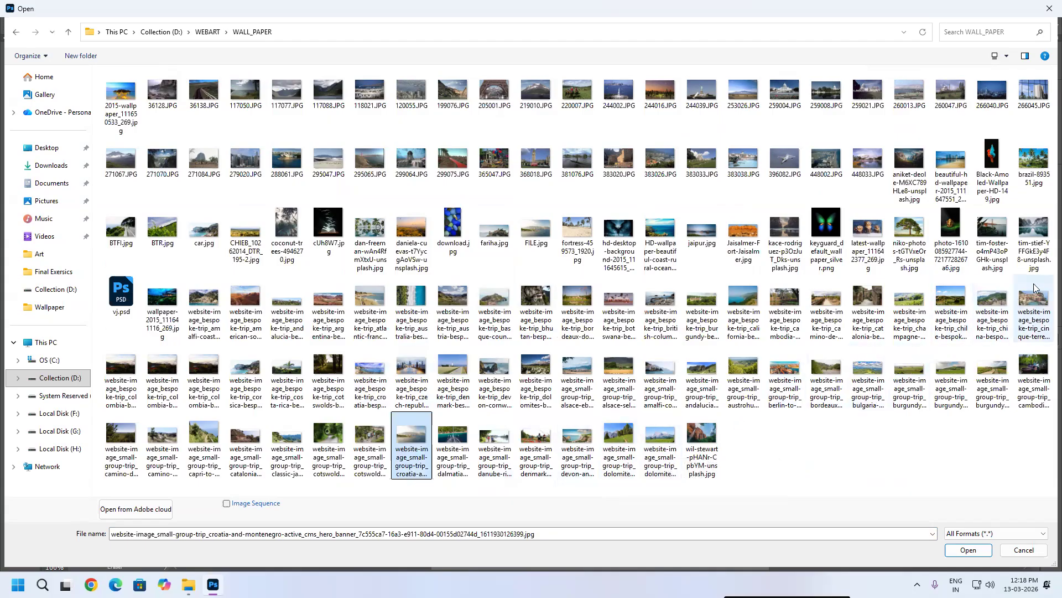
pyautogui.click(1039, 233)
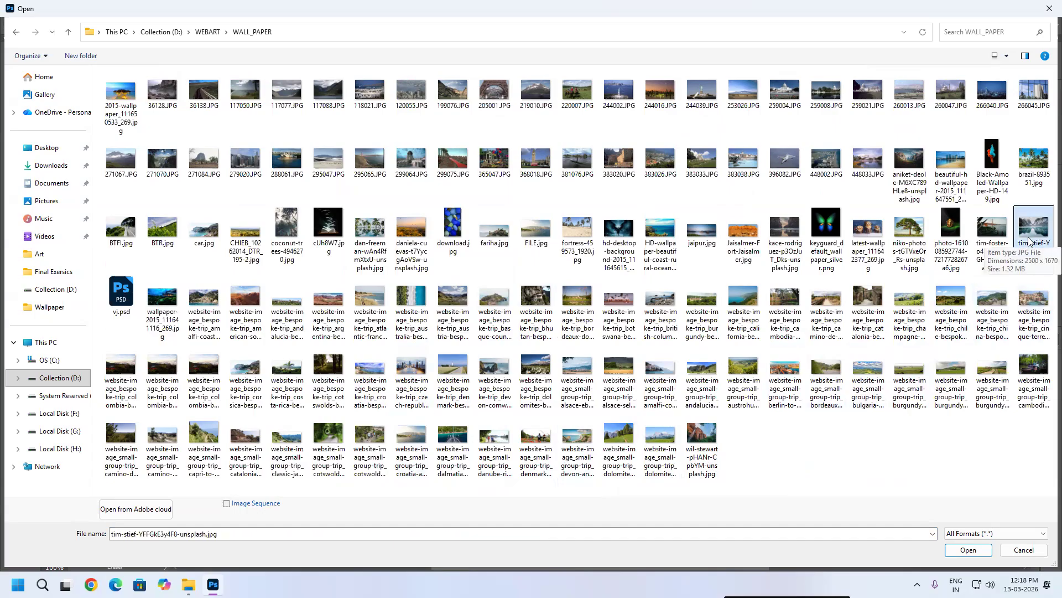
pyautogui.doubleClick(1026, 239)
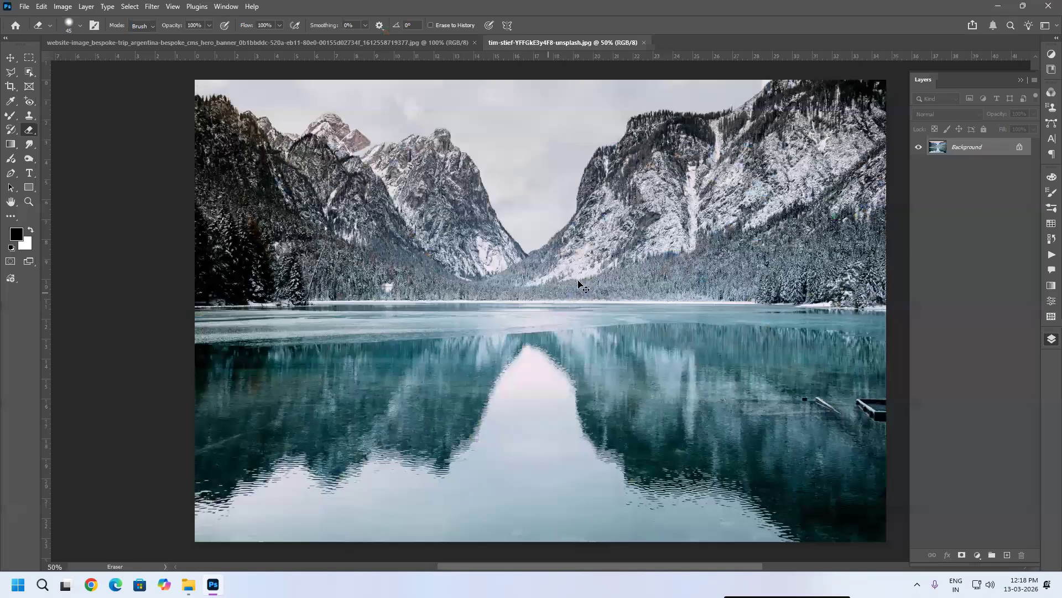
# Step: Switch to the Move tool and paste the lake photo into the Argentina image as a new layer
pyautogui.press('v')
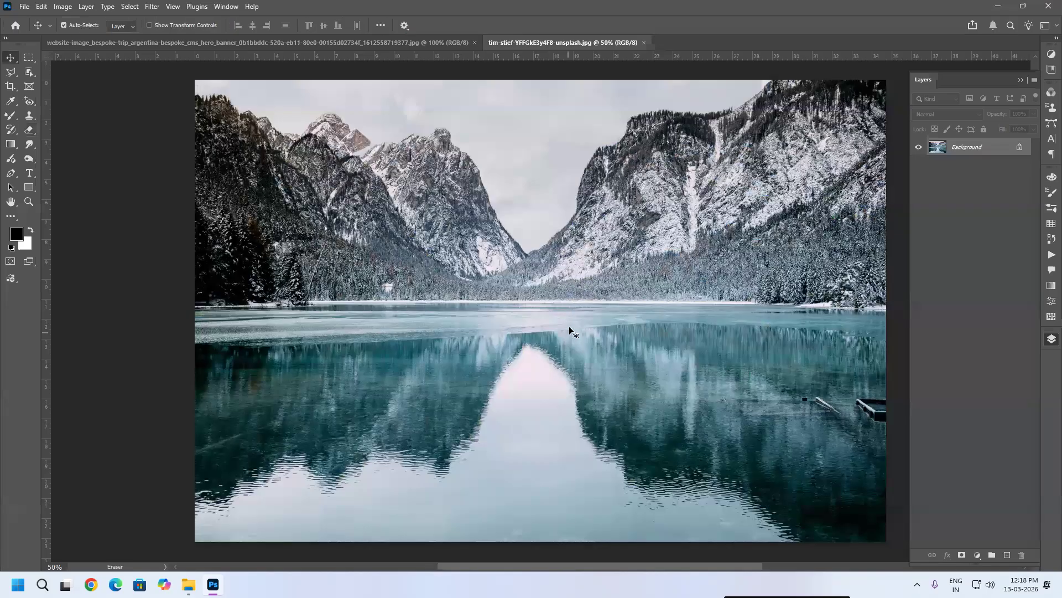
pyautogui.hotkey('ctrl', 'Tab')
pyautogui.hotkey('ctrl', 'v')
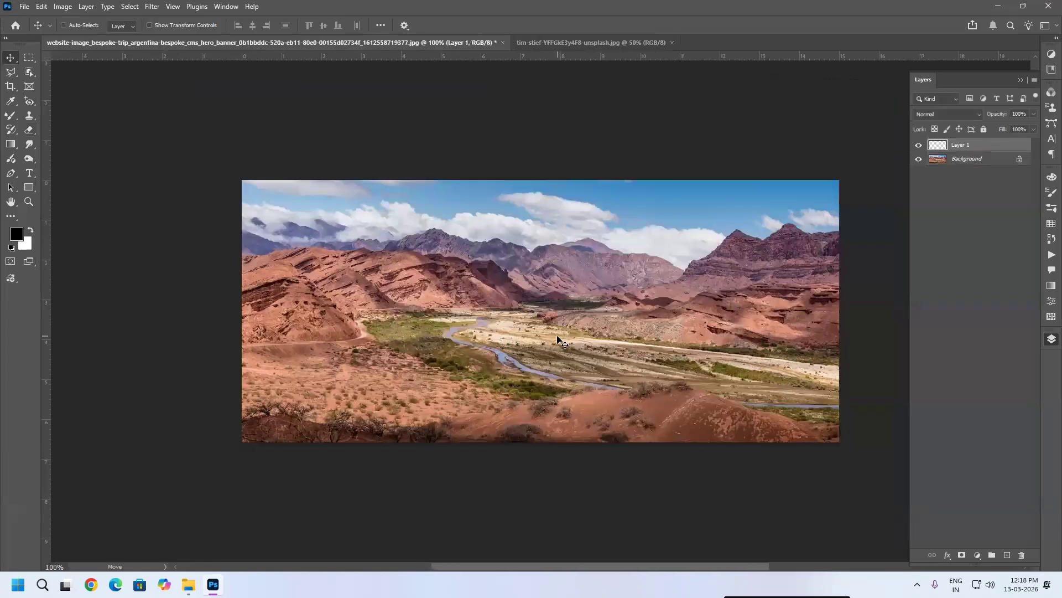
# Step: Scale the lake layer down and position it over the centre of the valley, then apply the transform
pyautogui.hotkey('ctrl', 't')
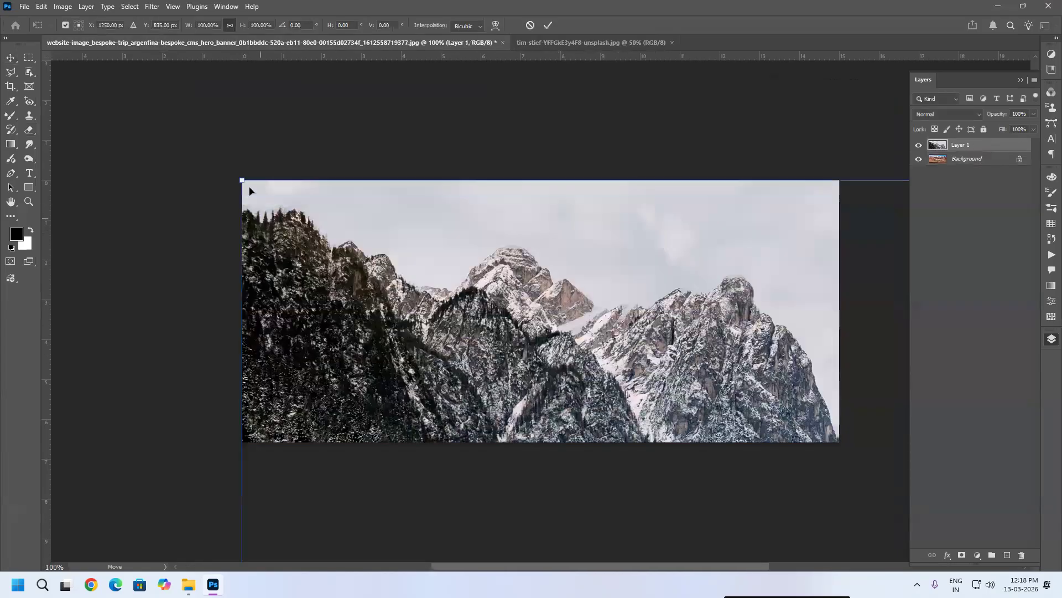
pyautogui.moveTo(243, 181); pyautogui.dragTo(394, 206)
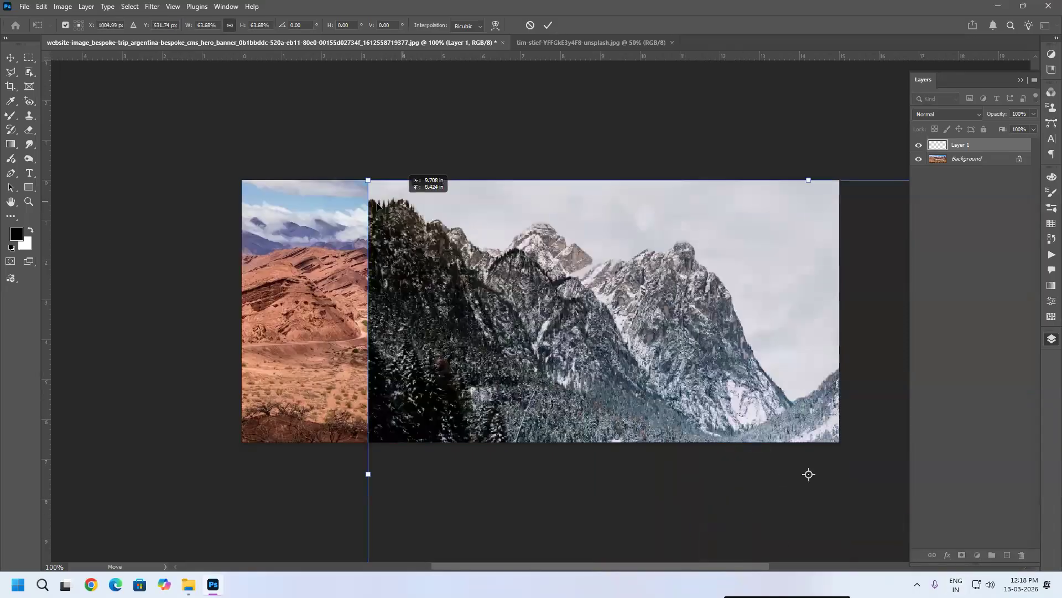
pyautogui.moveTo(336, 182); pyautogui.dragTo(713, 429)
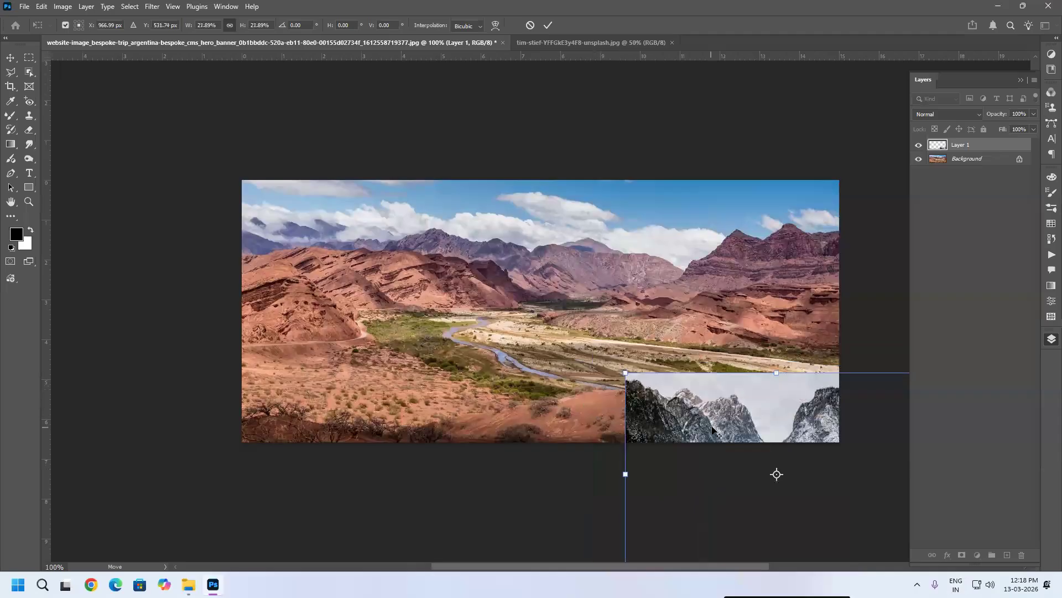
pyautogui.moveTo(426, 268); pyautogui.dragTo(501, 282)
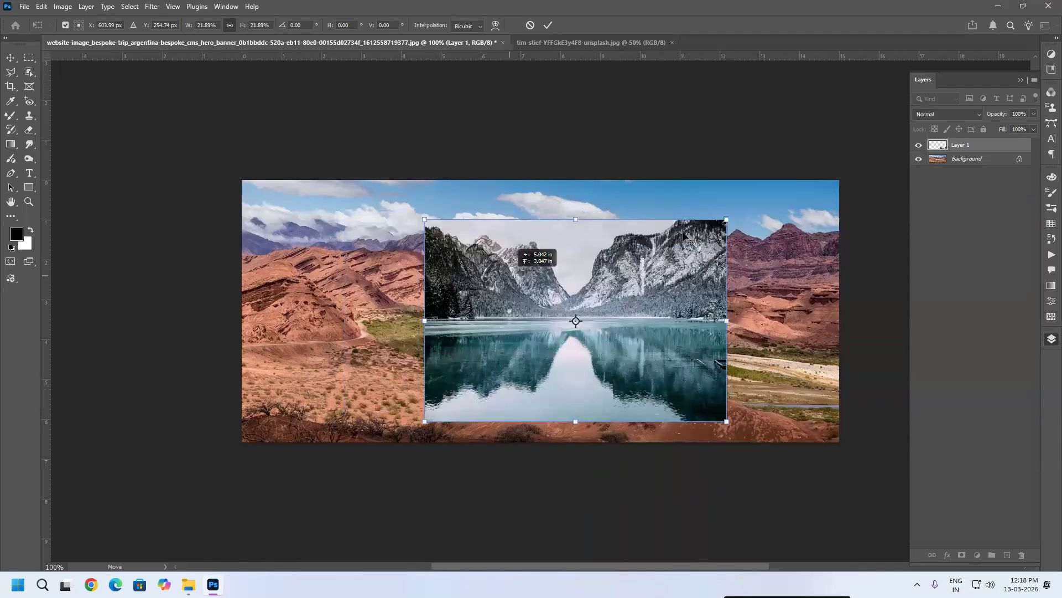
pyautogui.moveTo(684, 236); pyautogui.dragTo(678, 242)
pyautogui.moveTo(726, 218); pyautogui.dragTo(739, 210)
pyautogui.moveTo(738, 441); pyautogui.dragTo(751, 449)
pyautogui.press('Return')
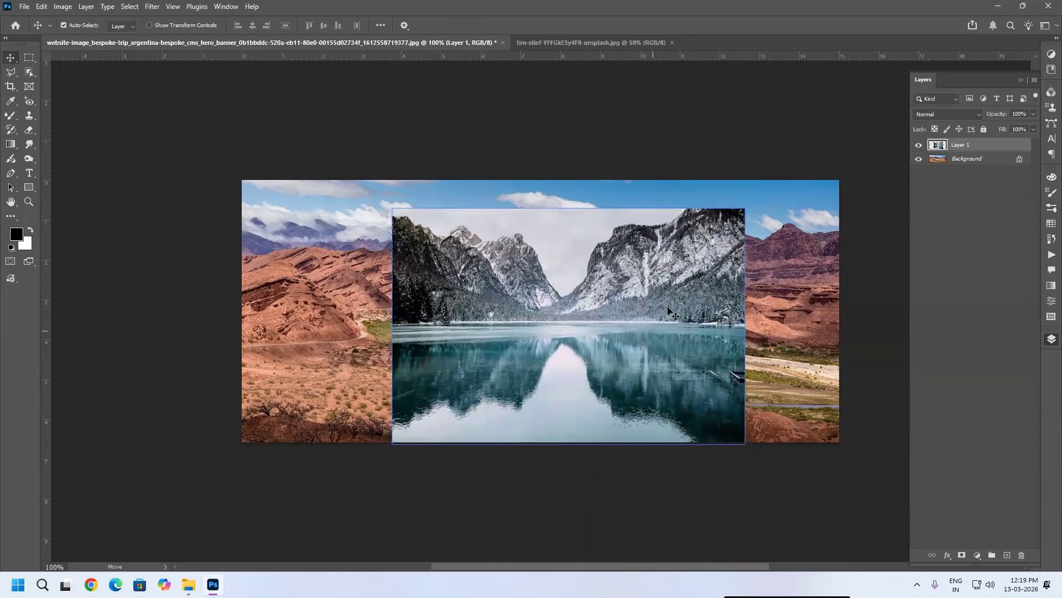
# Step: Switch to the Eraser and set a soft round 60 px brush with 0% hardness
pyautogui.click(29, 130)
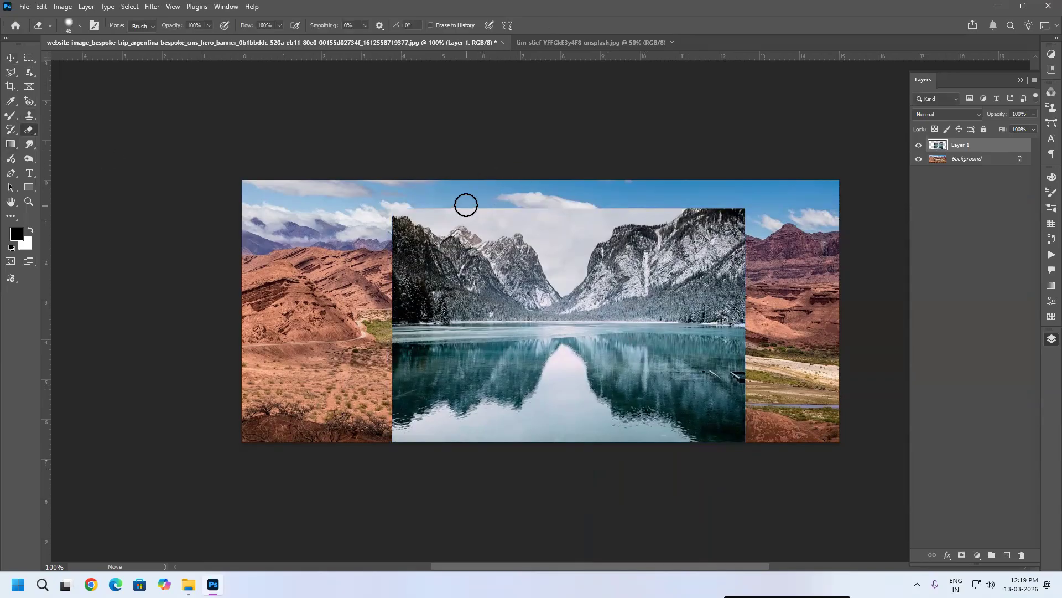
pyautogui.rightClick(539, 180)
pyautogui.moveTo(627, 136); pyautogui.dragTo(595, 136)
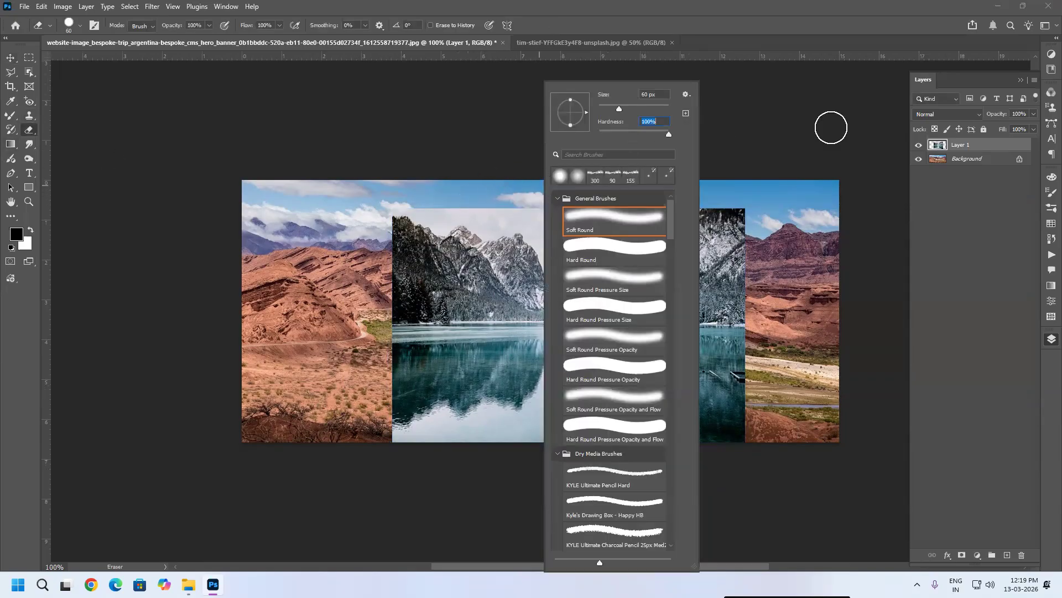
pyautogui.click(778, 136)
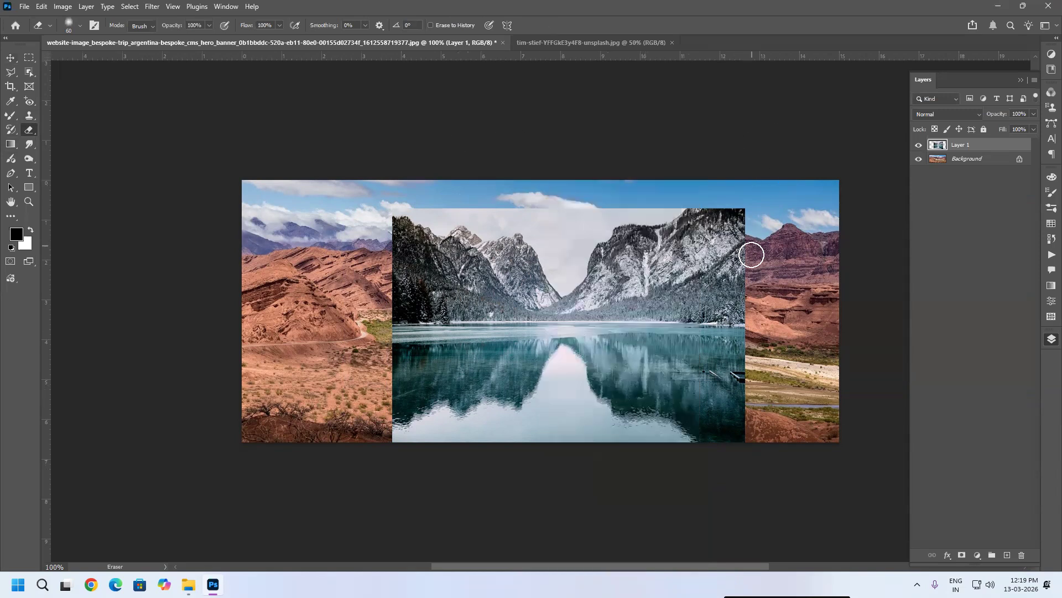
# Step: Enlarge the eraser brush and erase the lake layer's sides and lower area so it blends into the valley
pyautogui.press(']')
pyautogui.press(']')
pyautogui.press(']')
pyautogui.press(']')
pyautogui.press(']')
pyautogui.press(']')
pyautogui.moveTo(763, 259)
pyautogui.mouseDown()
pyautogui.moveTo(740, 204)
pyautogui.moveTo(711, 185)
pyautogui.moveTo(676, 183)
pyautogui.moveTo(753, 239)
pyautogui.moveTo(776, 280)
pyautogui.moveTo(773, 332)
pyautogui.moveTo(714, 413)
pyautogui.moveTo(553, 418)
pyautogui.moveTo(500, 403)
pyautogui.moveTo(483, 433)
pyautogui.moveTo(375, 394)
pyautogui.moveTo(356, 375)
pyautogui.moveTo(348, 194)
pyautogui.moveTo(397, 240)
pyautogui.moveTo(391, 265)
pyautogui.moveTo(403, 252)
pyautogui.moveTo(352, 291)
pyautogui.mouseUp()
pyautogui.press(']')
pyautogui.moveTo(674, 418)
pyautogui.mouseDown()
pyautogui.moveTo(629, 421)
pyautogui.moveTo(685, 427)
pyautogui.moveTo(719, 418)
pyautogui.moveTo(693, 421)
pyautogui.moveTo(727, 412)
pyautogui.moveTo(676, 415)
pyautogui.moveTo(751, 386)
pyautogui.moveTo(763, 368)
pyautogui.moveTo(768, 289)
pyautogui.moveTo(748, 261)
pyautogui.moveTo(758, 296)
pyautogui.moveTo(710, 211)
pyautogui.moveTo(676, 187)
pyautogui.moveTo(718, 214)
pyautogui.moveTo(653, 176)
pyautogui.moveTo(691, 196)
pyautogui.moveTo(609, 176)
pyautogui.moveTo(548, 182)
pyautogui.moveTo(565, 188)
pyautogui.moveTo(566, 208)
pyautogui.moveTo(545, 183)
pyautogui.moveTo(481, 177)
pyautogui.moveTo(520, 186)
pyautogui.moveTo(437, 192)
pyautogui.moveTo(569, 191)
pyautogui.moveTo(573, 203)
pyautogui.moveTo(513, 179)
pyautogui.moveTo(551, 197)
pyautogui.moveTo(492, 179)
pyautogui.moveTo(398, 208)
pyautogui.moveTo(373, 257)
pyautogui.moveTo(374, 241)
pyautogui.moveTo(403, 235)
pyautogui.moveTo(382, 309)
pyautogui.moveTo(350, 308)
pyautogui.moveTo(330, 337)
pyautogui.moveTo(378, 385)
pyautogui.moveTo(472, 420)
pyautogui.moveTo(521, 427)
pyautogui.moveTo(585, 398)
pyautogui.mouseUp()
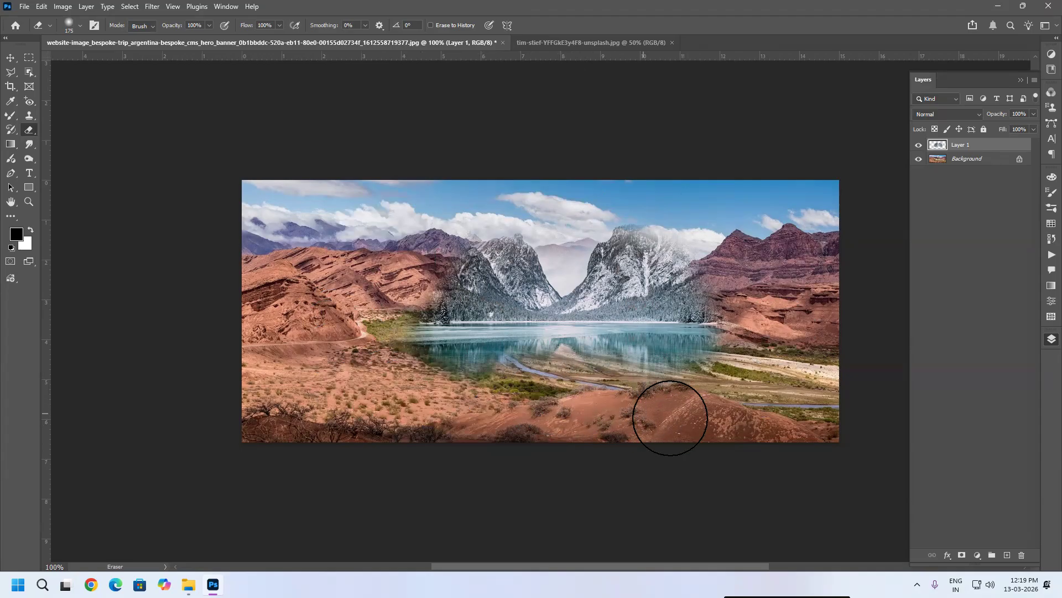